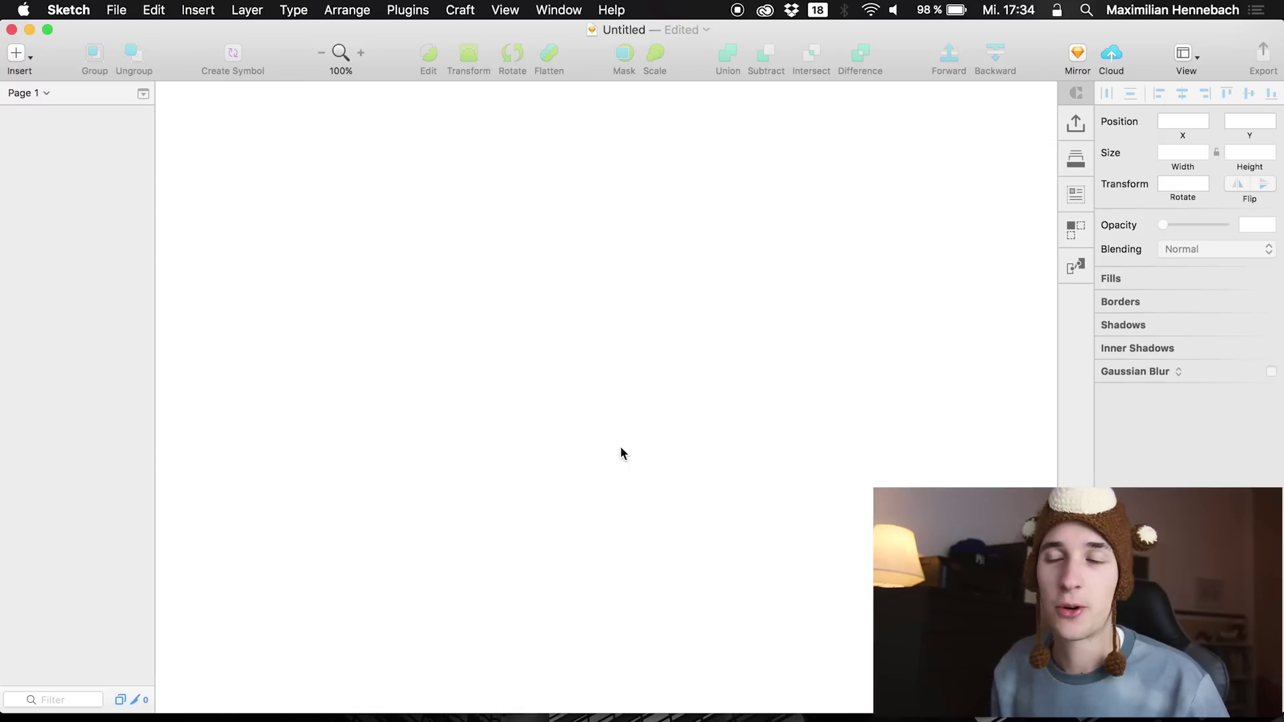
Create an artboard from the iPhone 7 preset and give it an FDFDFD background color that is included in exports
key("a")
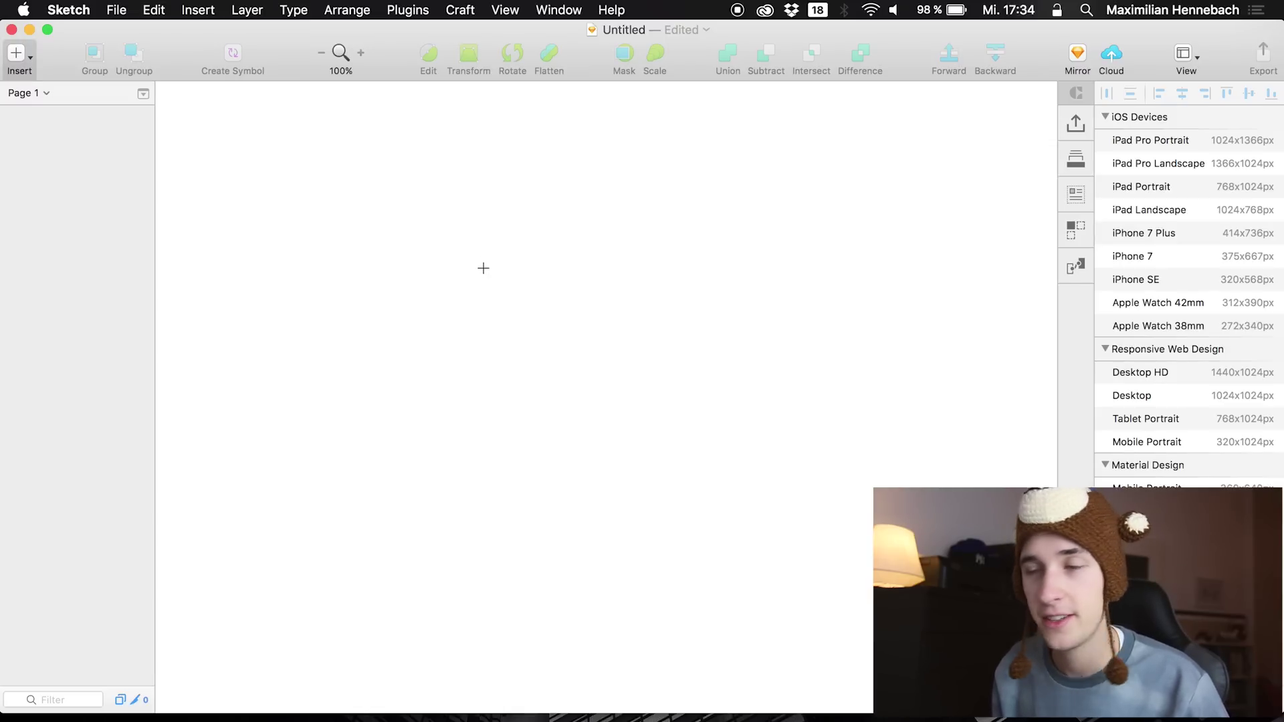
left_click(1142, 255)
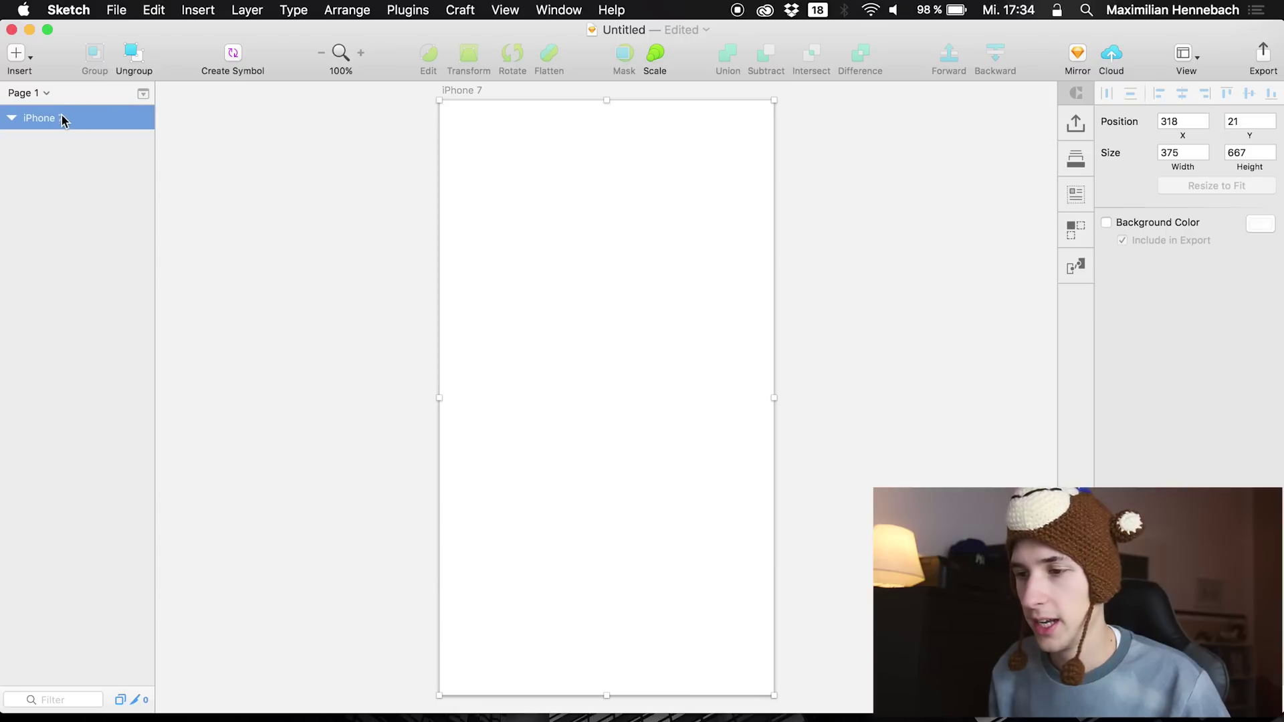
left_click(1145, 220)
left_click(1260, 224)
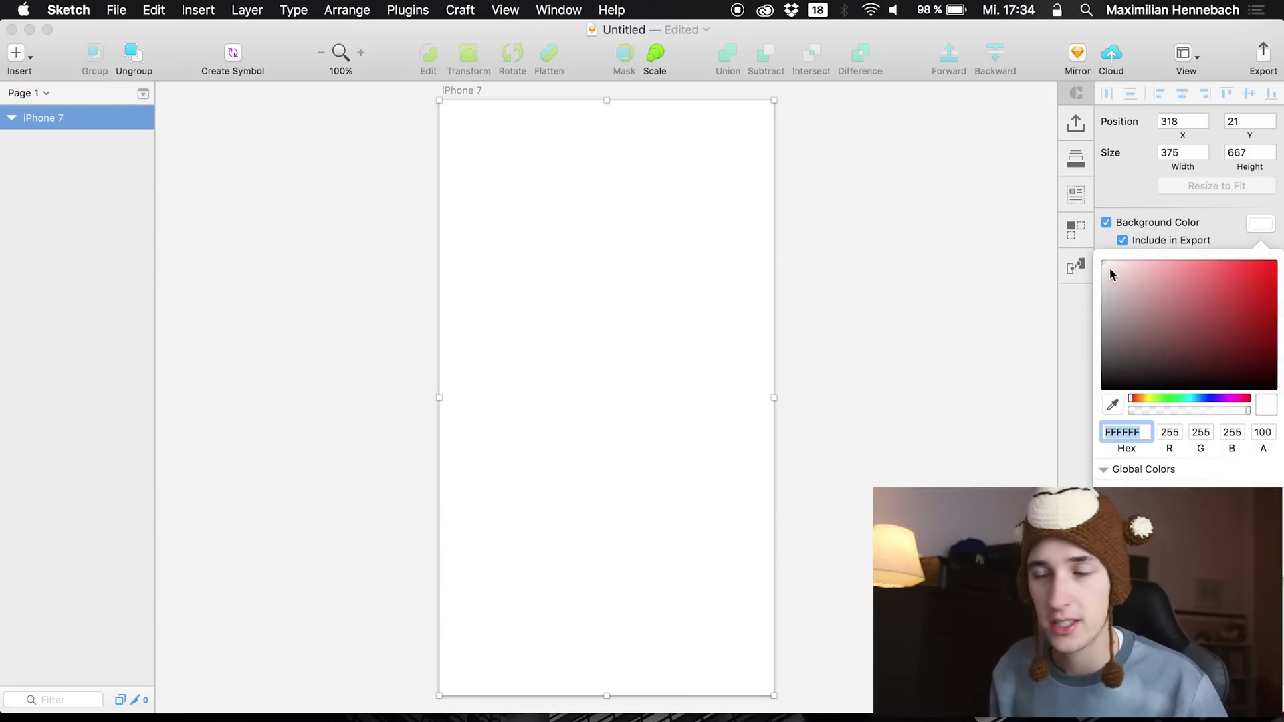
left_click_drag(1113, 314, 1069, 259)
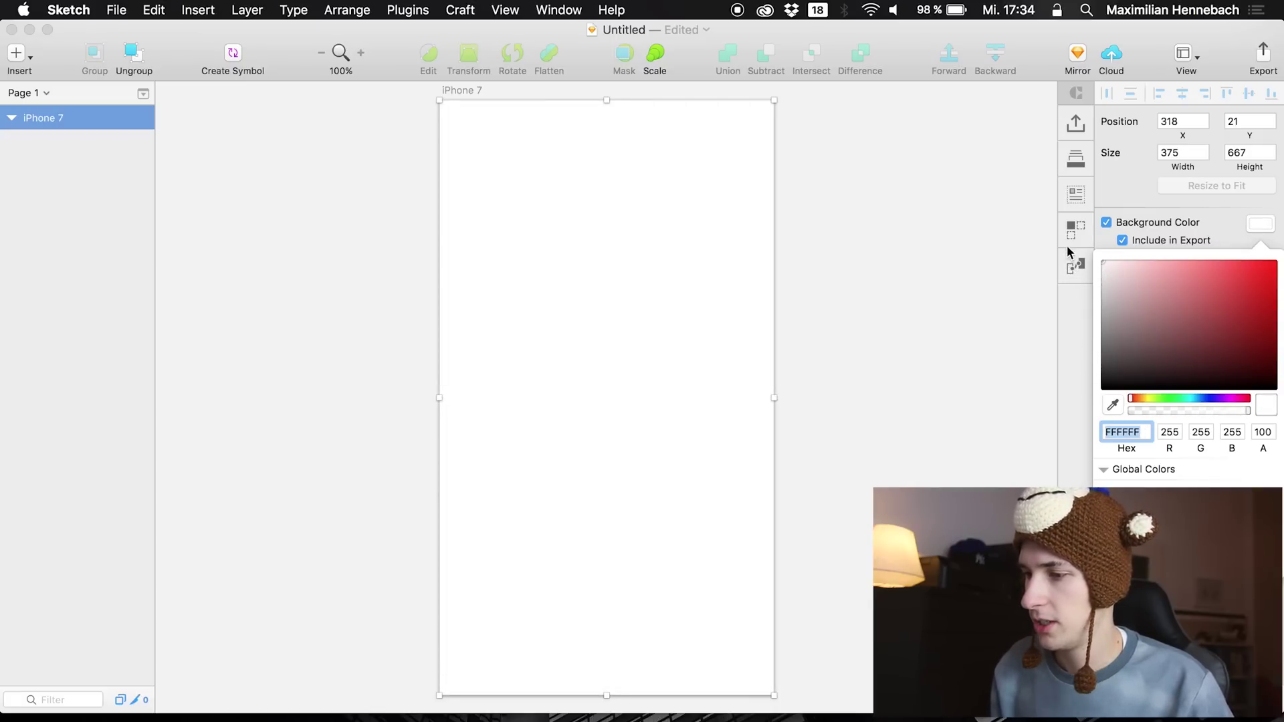
left_click_drag(1063, 266, 1062, 267)
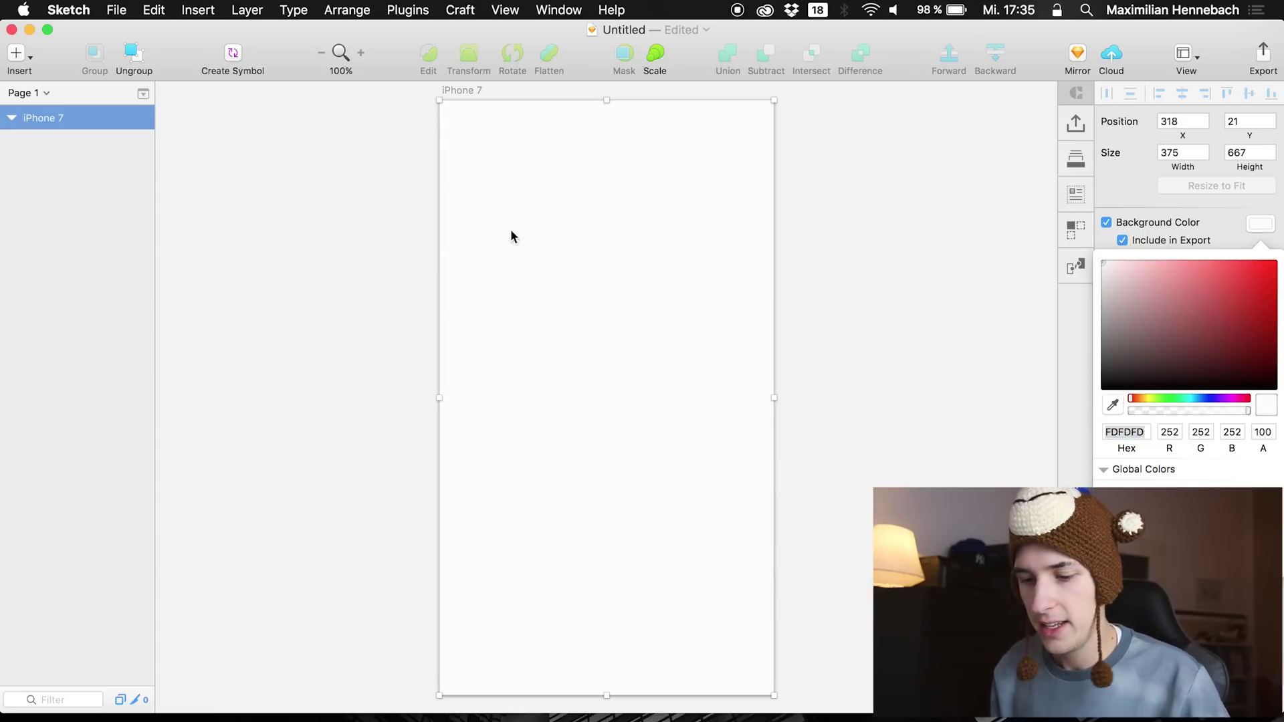
Copy the menu icon's shape from the Material Design Icons file and paste it into the iPhone 7 artboard
key("ctrl+Up")
left_click(433, 266)
left_click(333, 470)
left_click(26, 583)
left_click(79, 610)
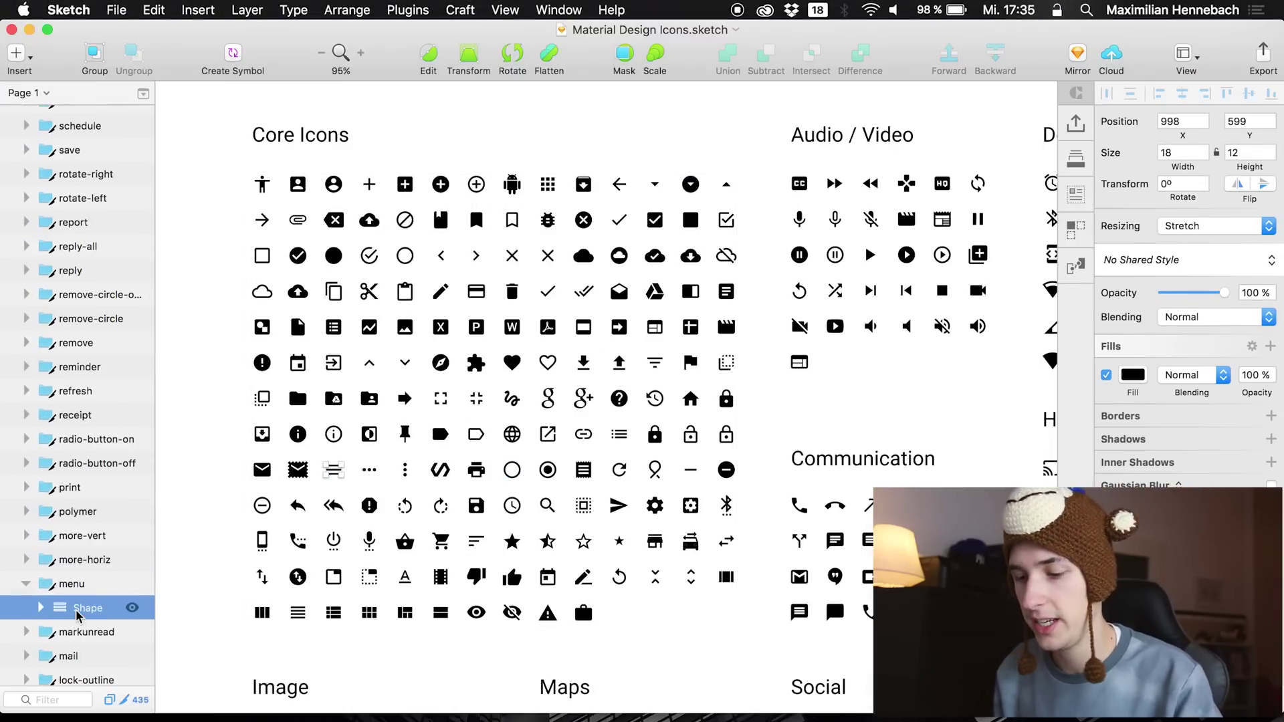
key("super+c")
key("ctrl+Up")
left_click(324, 353)
key("super+v")
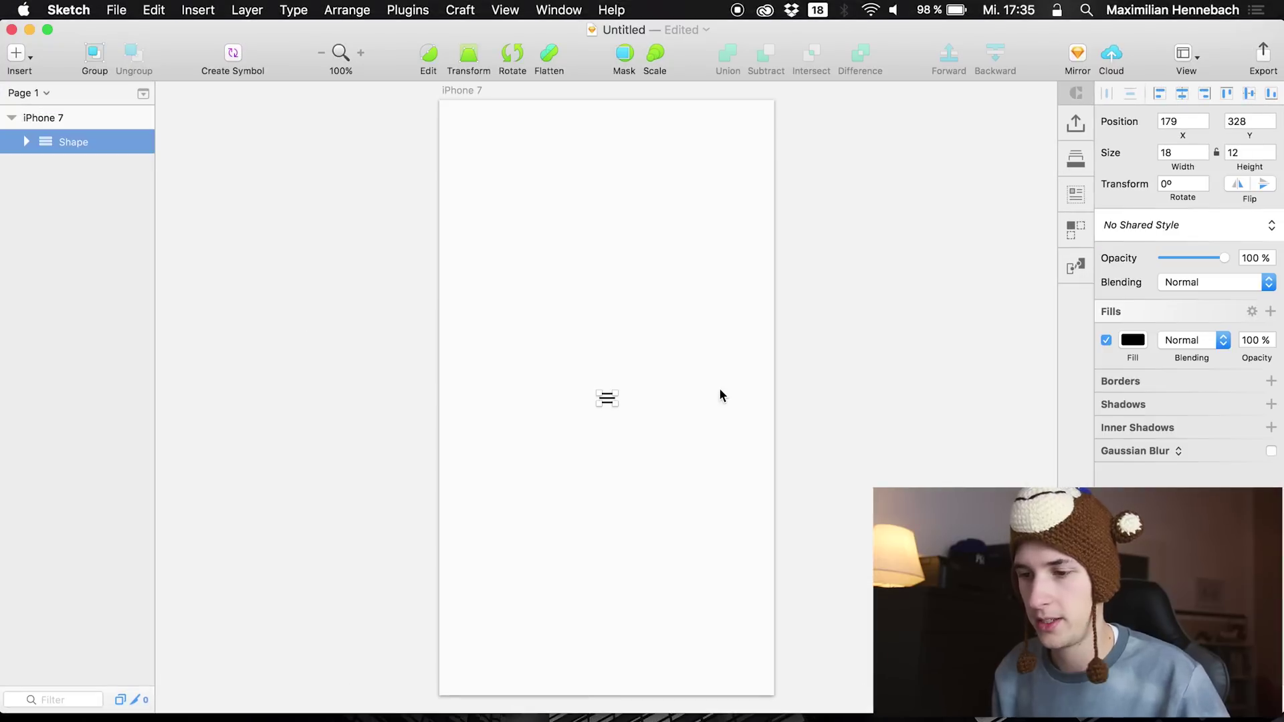
Place the menu icon in the artboard's upper-left corner at X 16, Y 20
left_click_drag(606, 399, 587, 330)
key("super+z")
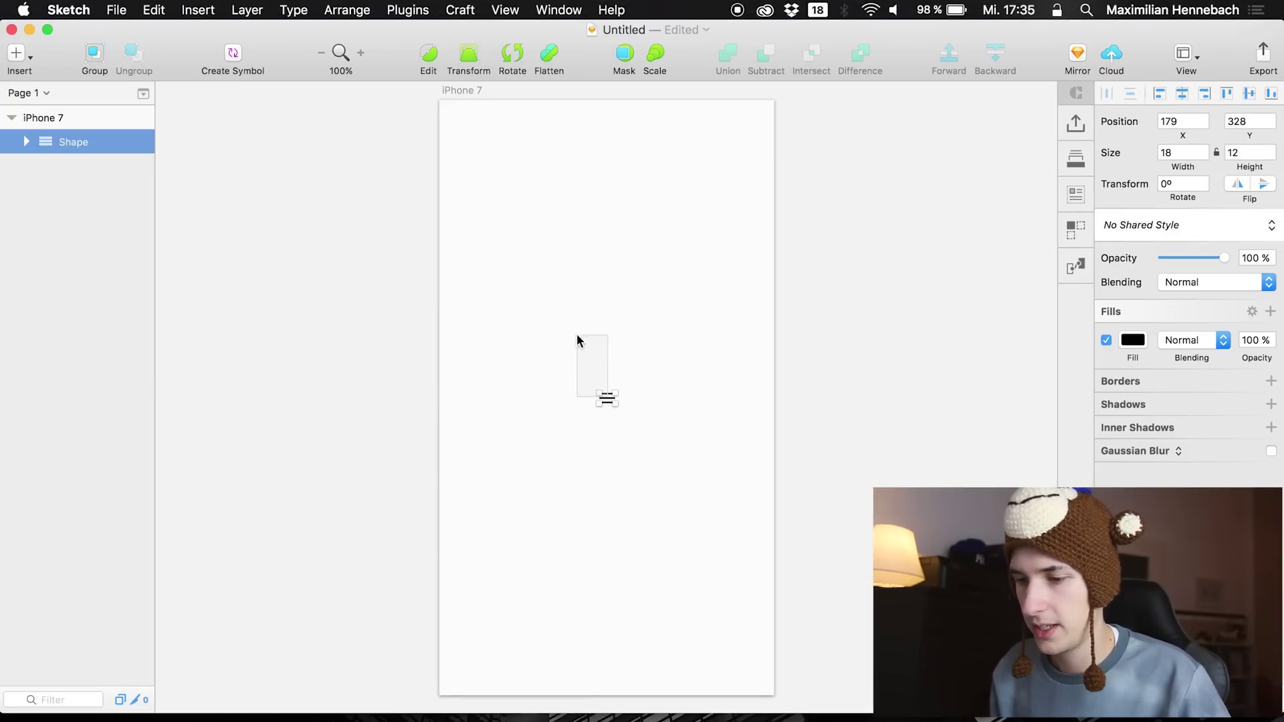
scroll(590, 377, "up", 3)
scroll(619, 392, "up", 3)
left_click(1159, 95)
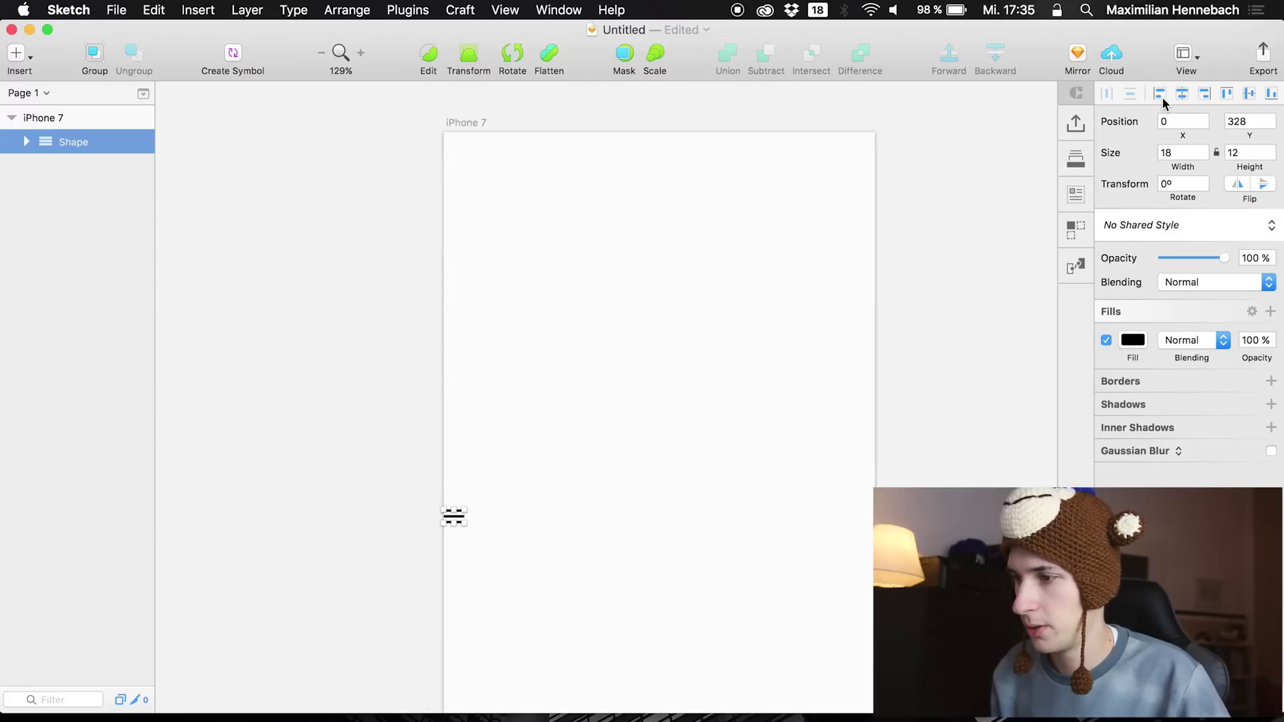
left_click(1228, 94)
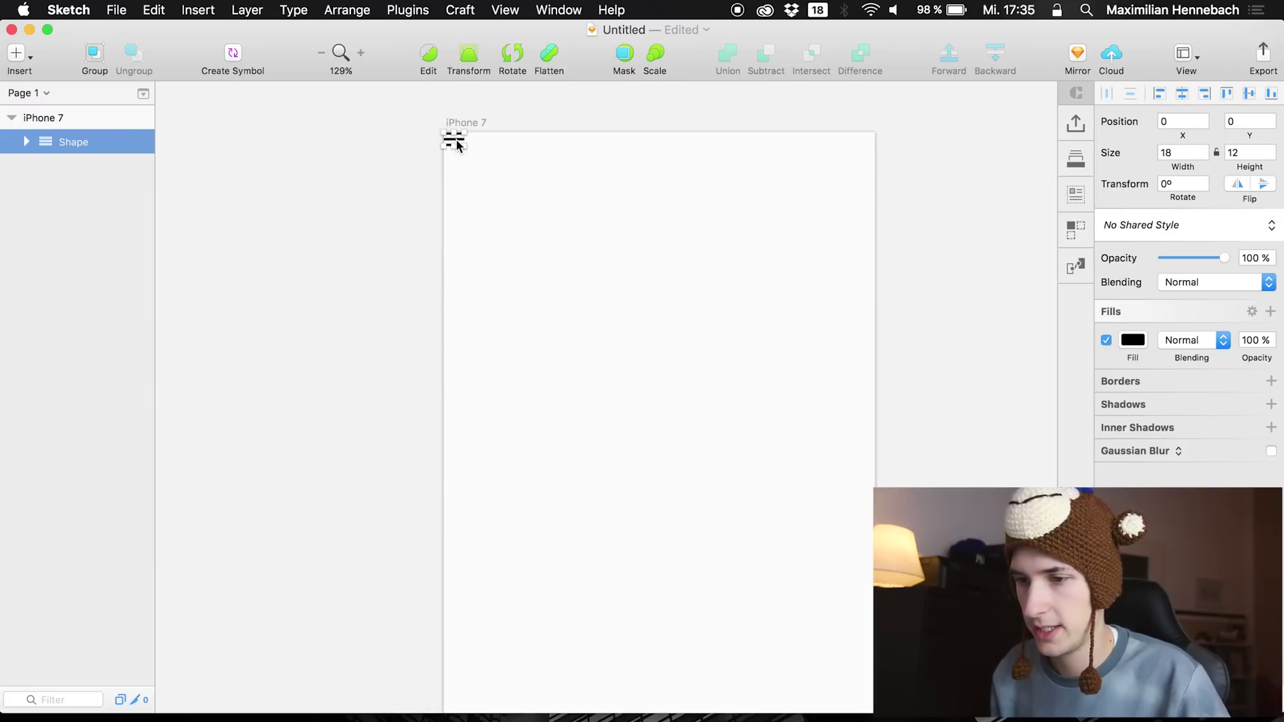
scroll(464, 172, "down", 1)
left_click(299, 184)
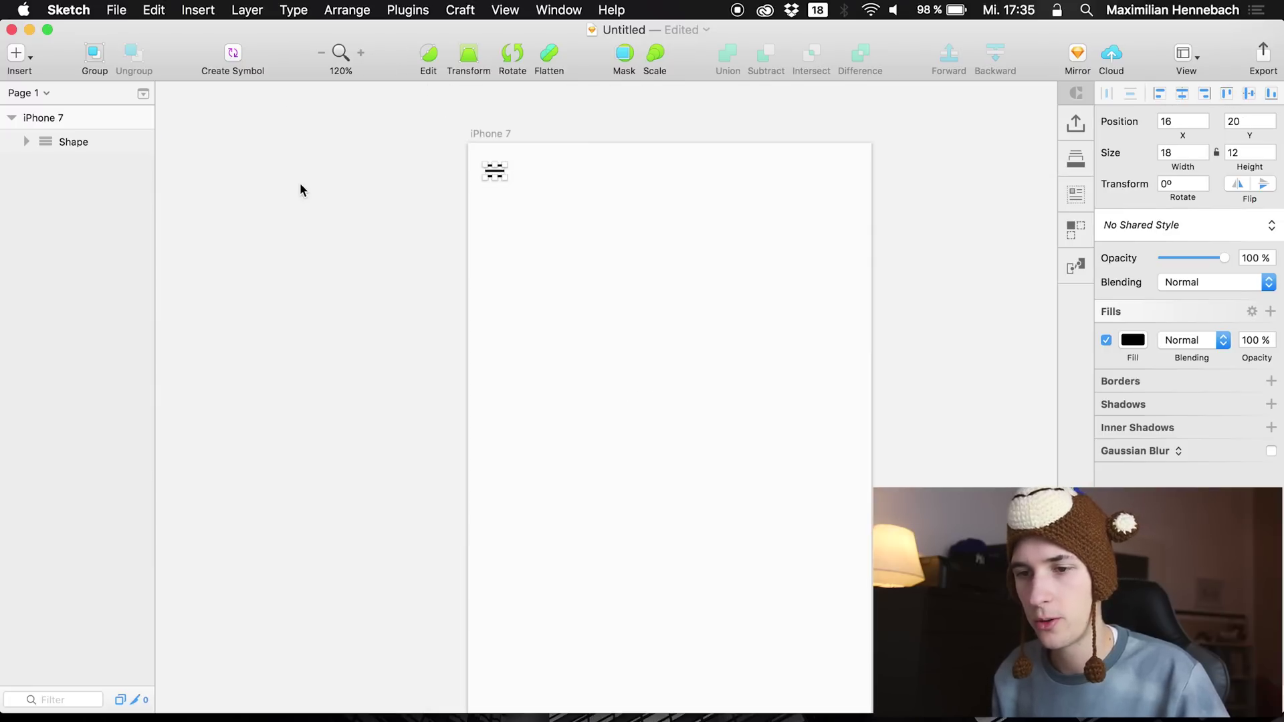
Create a new document from the iOS UI Design template, opening it despite the missing fonts
left_click(51, 125)
left_click(117, 10)
mouse_move(174, 99)
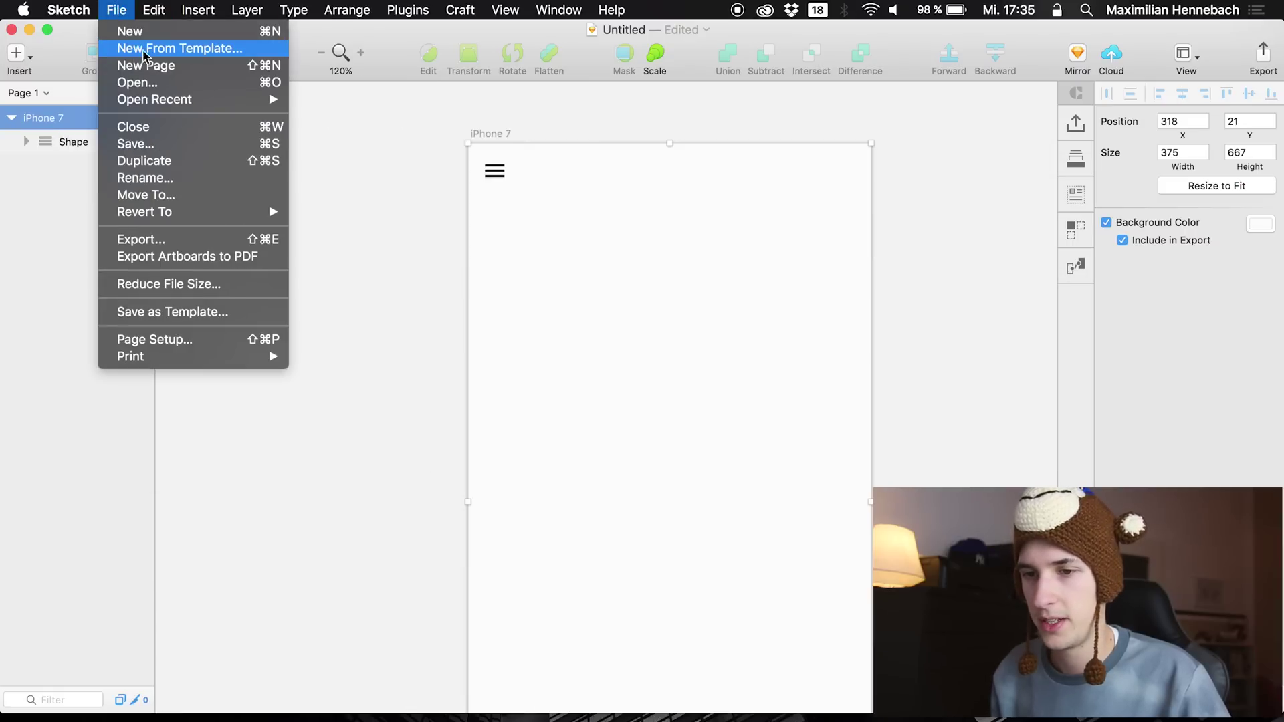
left_click(259, 49)
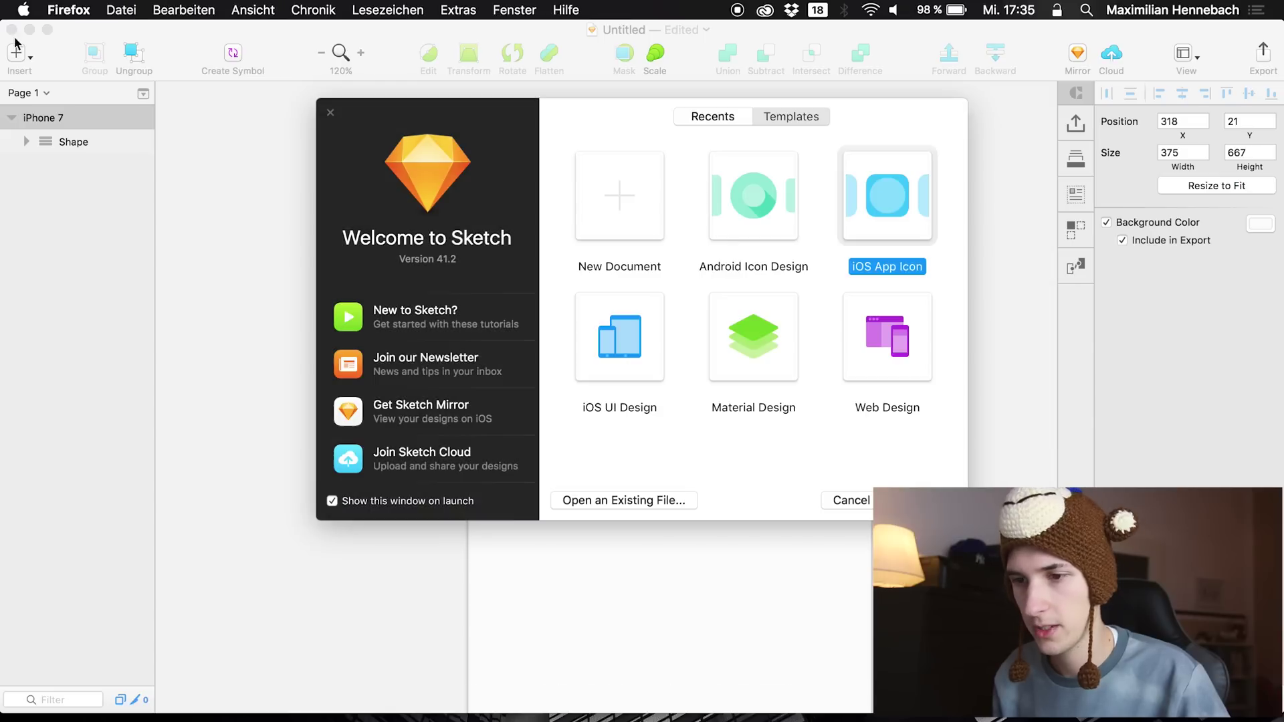
left_click(624, 323)
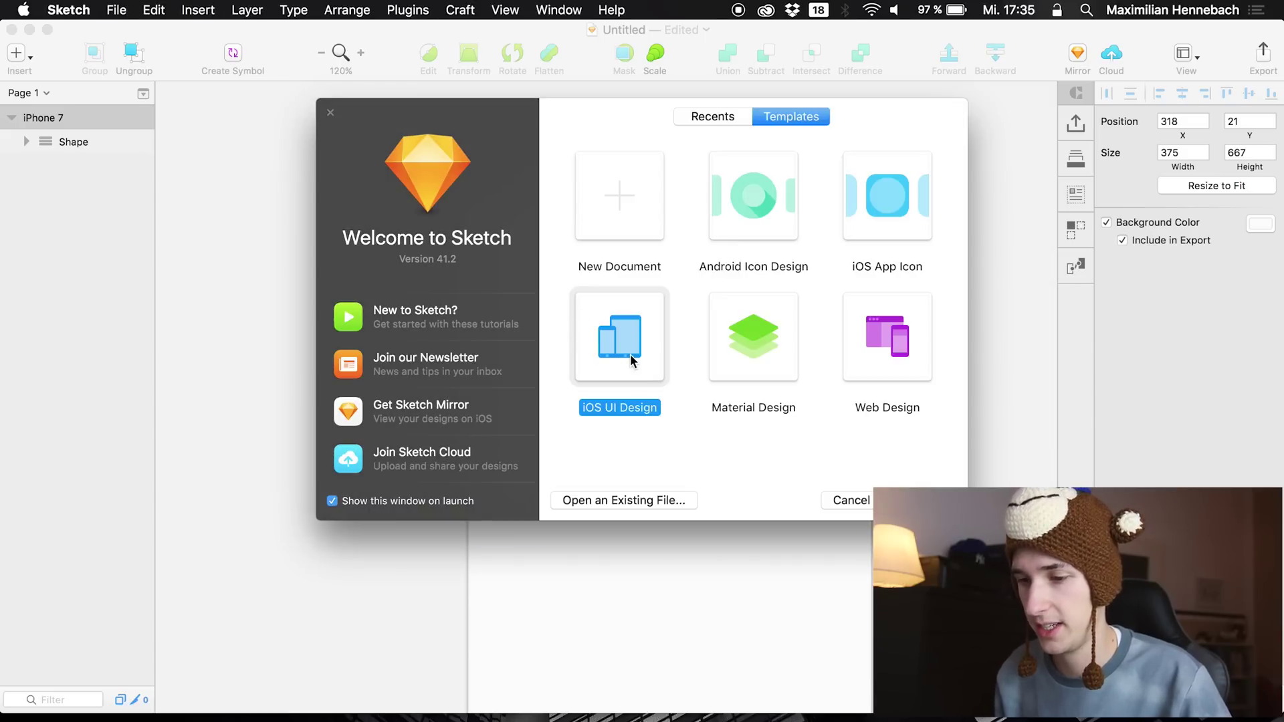
key("Return")
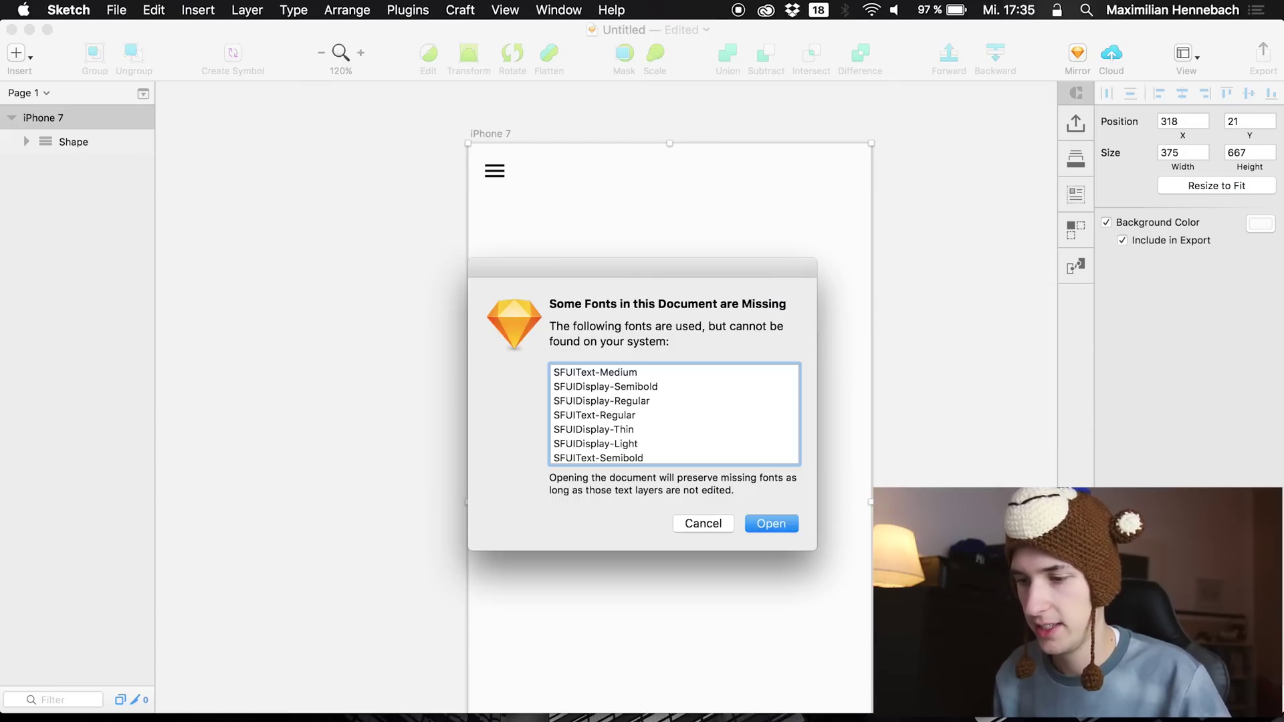
left_click(781, 522)
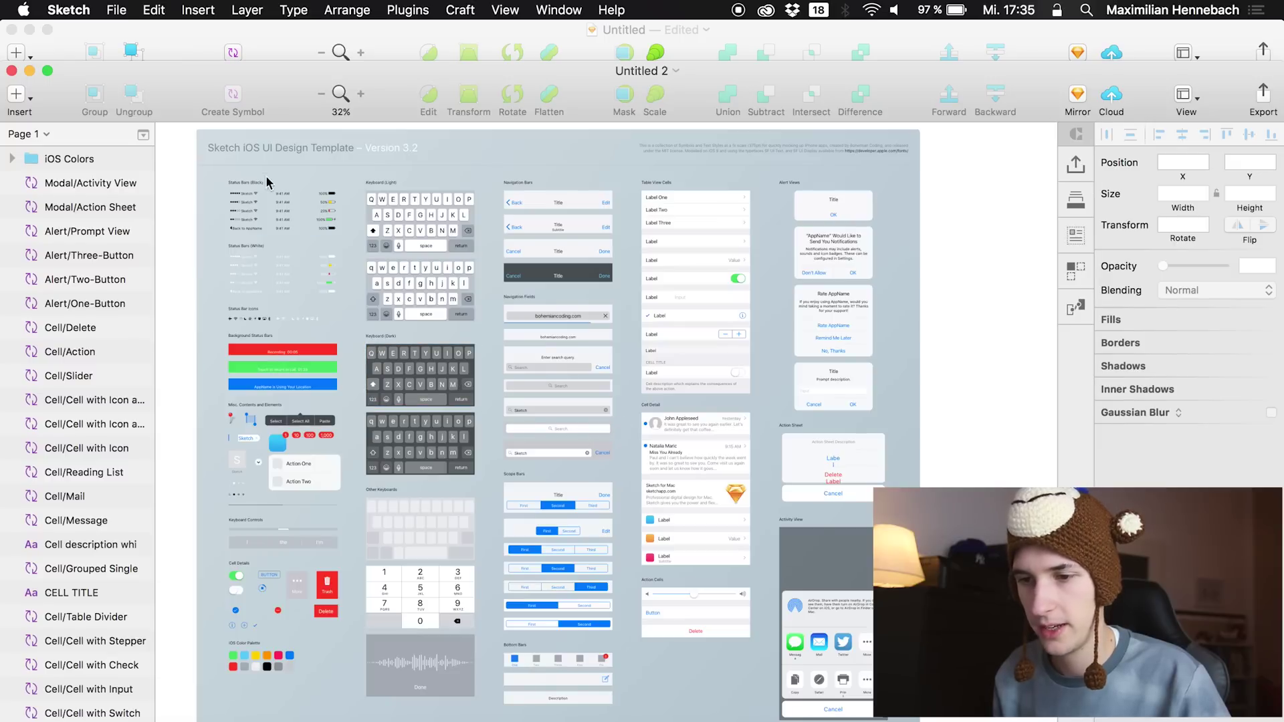
Copy the Status Bar/Black/100% symbol from the iOS template and paste it into the iPhone 7 artboard
left_click(263, 193)
key("super+c")
key("ctrl+Up")
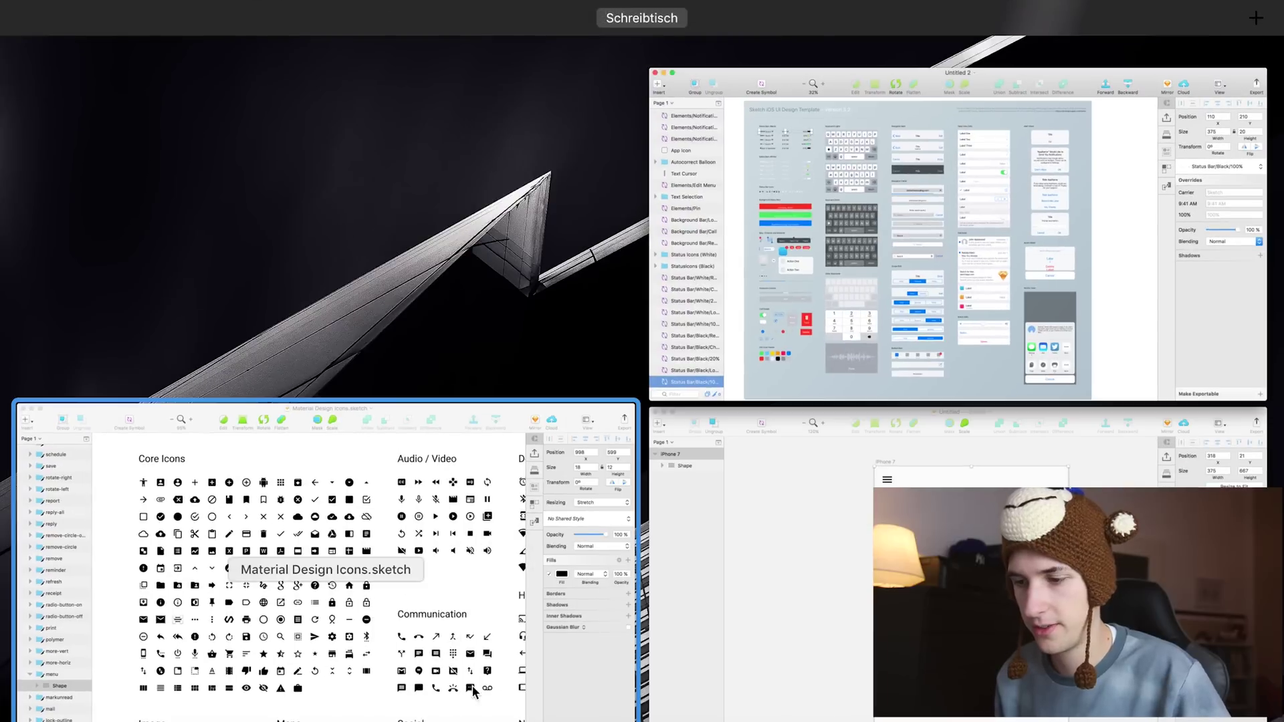
left_click(787, 620)
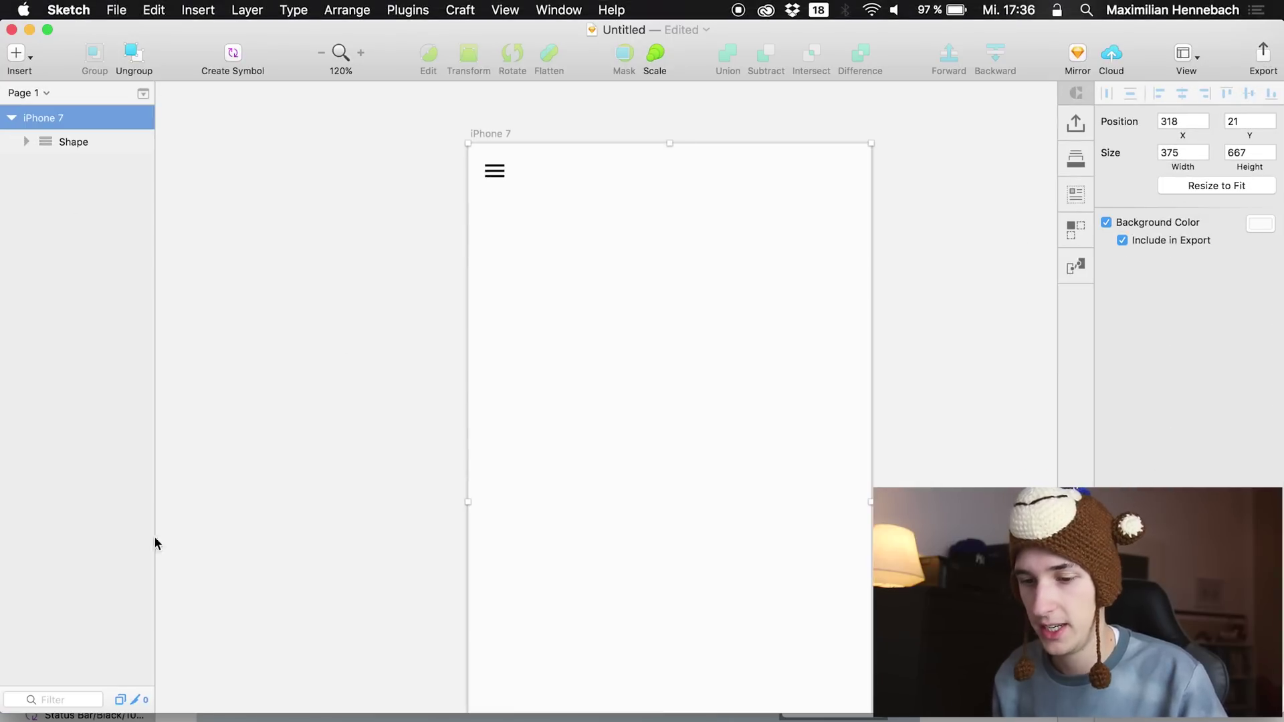
key("super+grave")
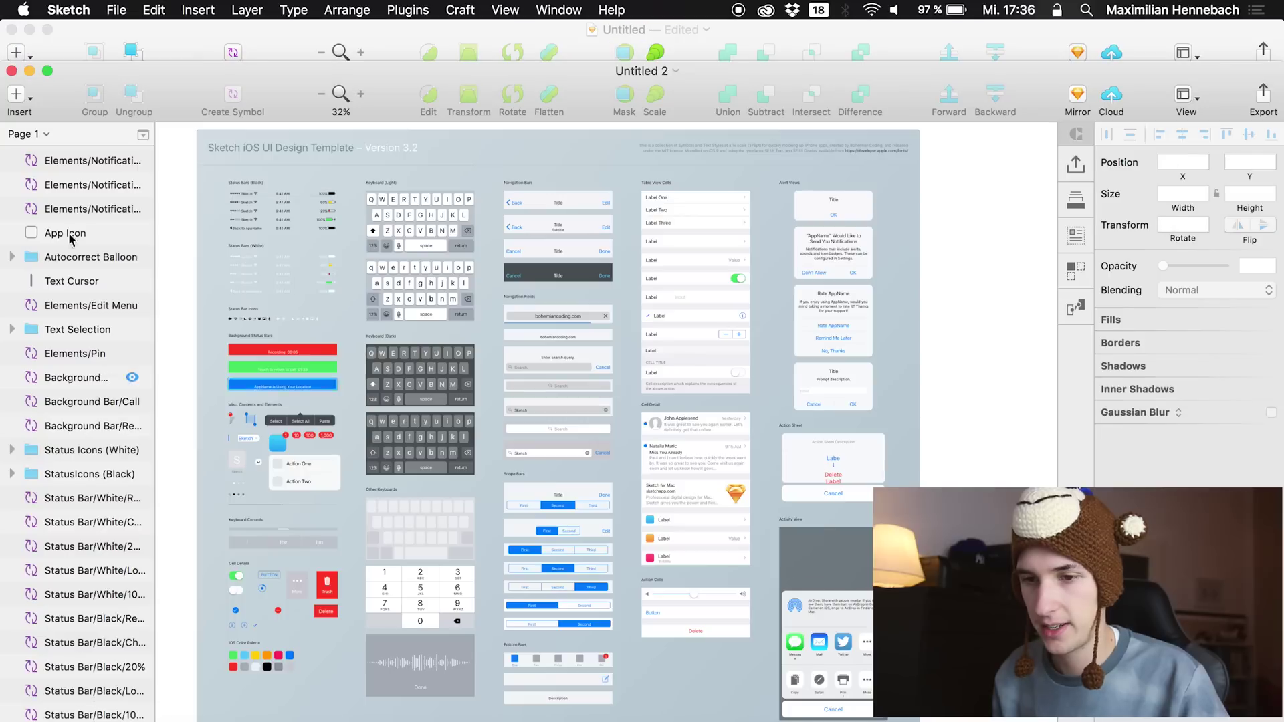
left_click(29, 71)
left_click(71, 138)
key("super+v")
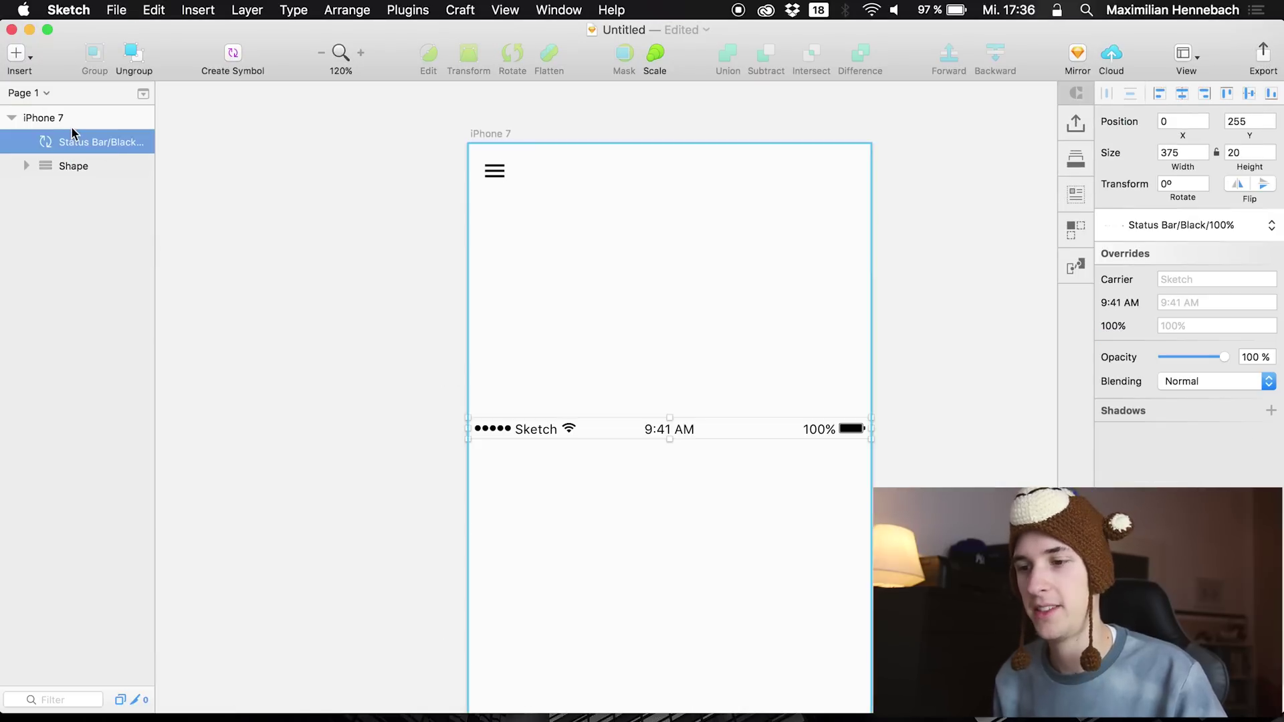
Align the status bar to the artboard's top edge and move the menu icon below it to X 18, Y 35
left_click(1226, 93)
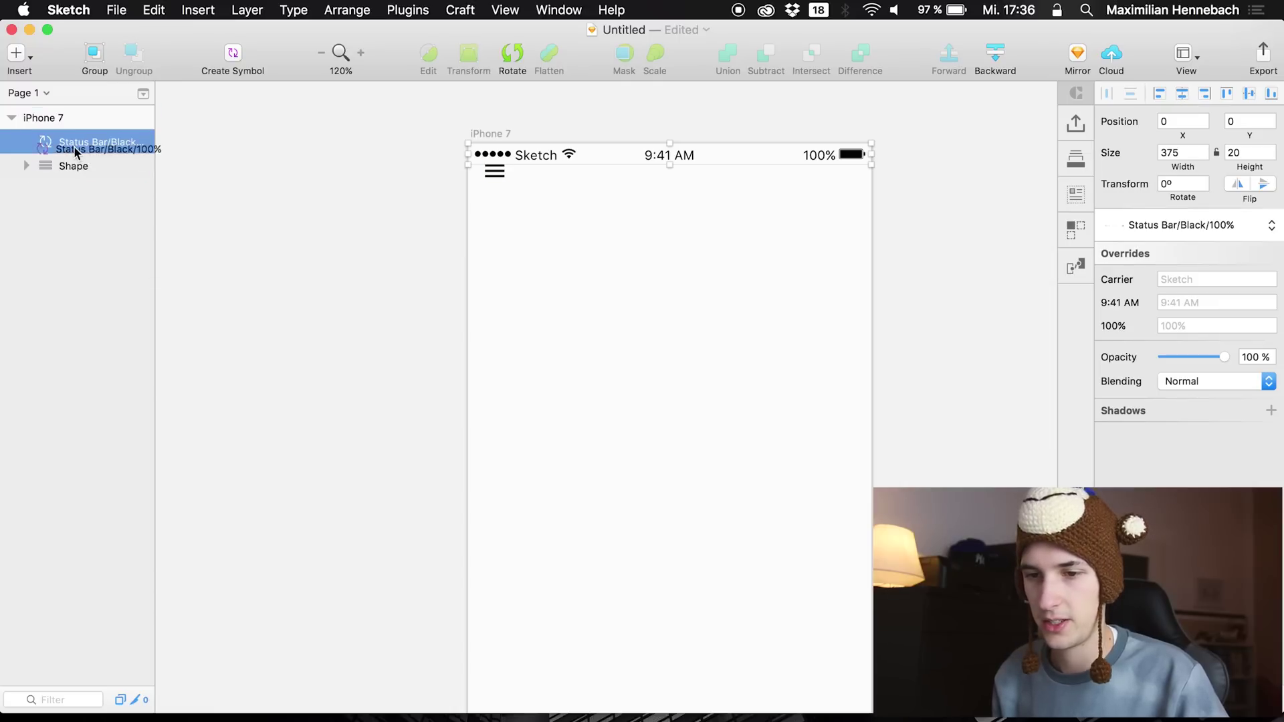
left_click(71, 165)
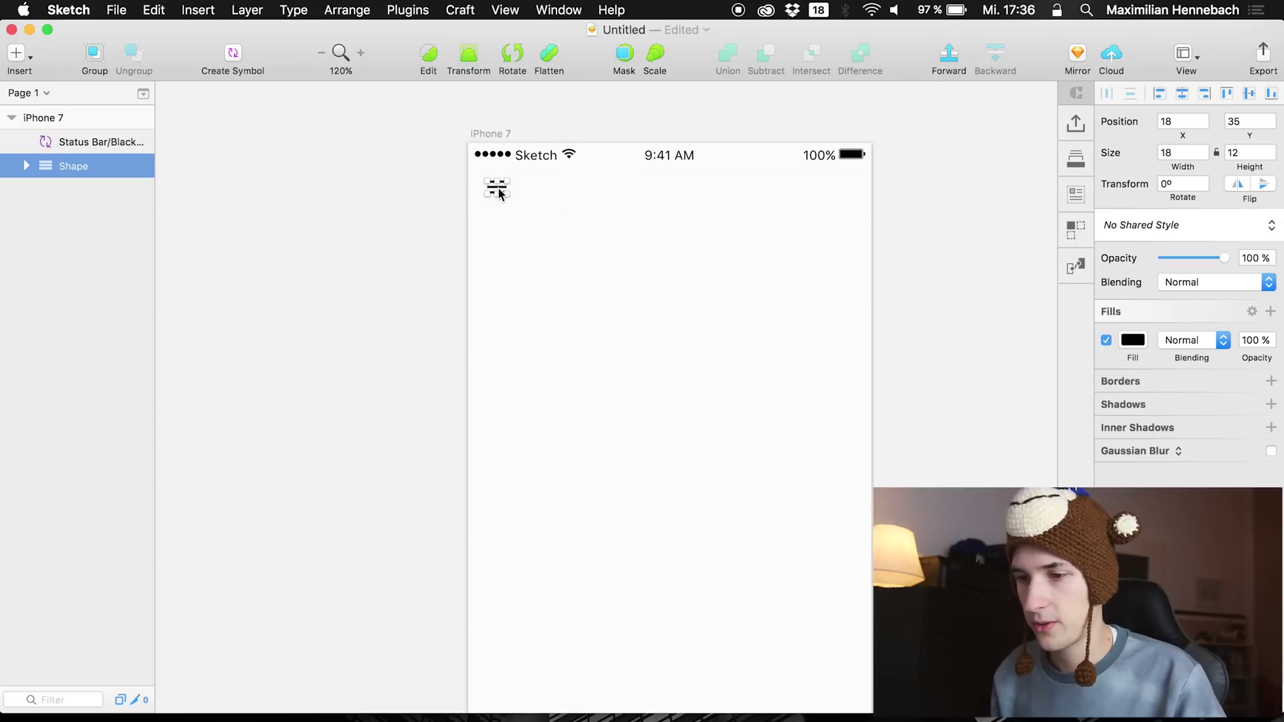
Add a text layer reading "Dashboard" beside the menu icon, below the status bar
key("t")
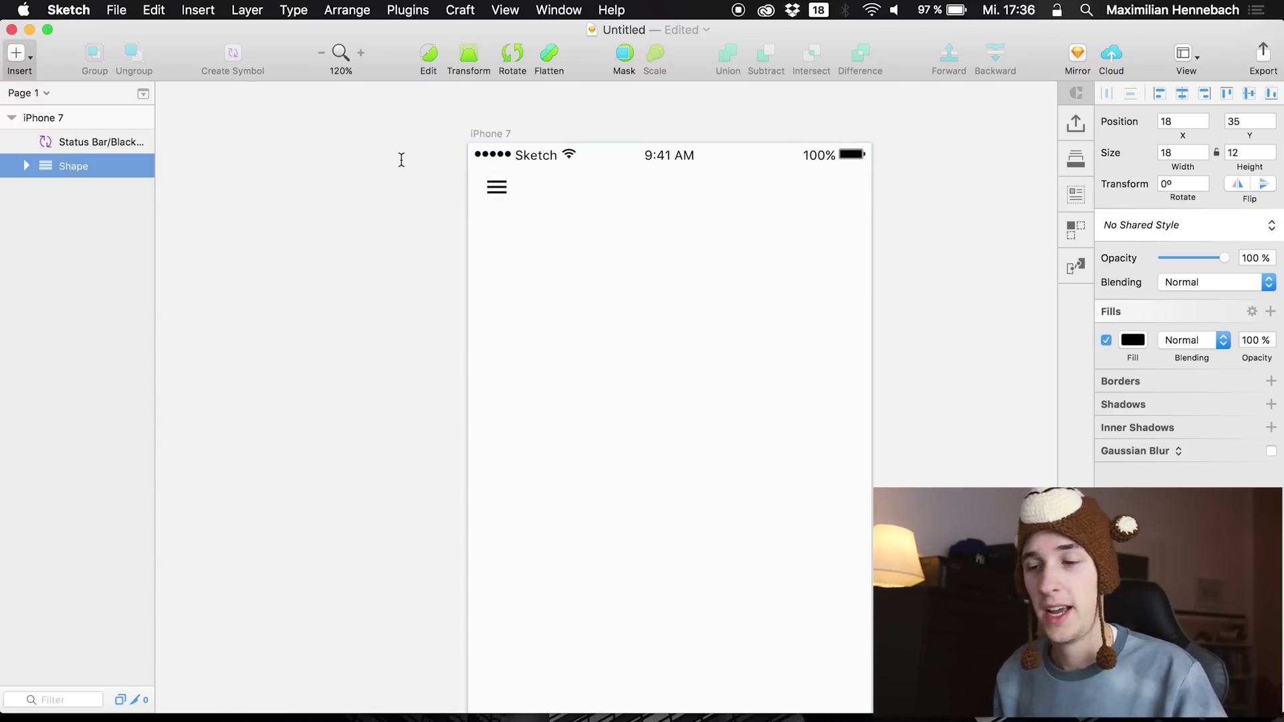
left_click(577, 175)
type("Das")
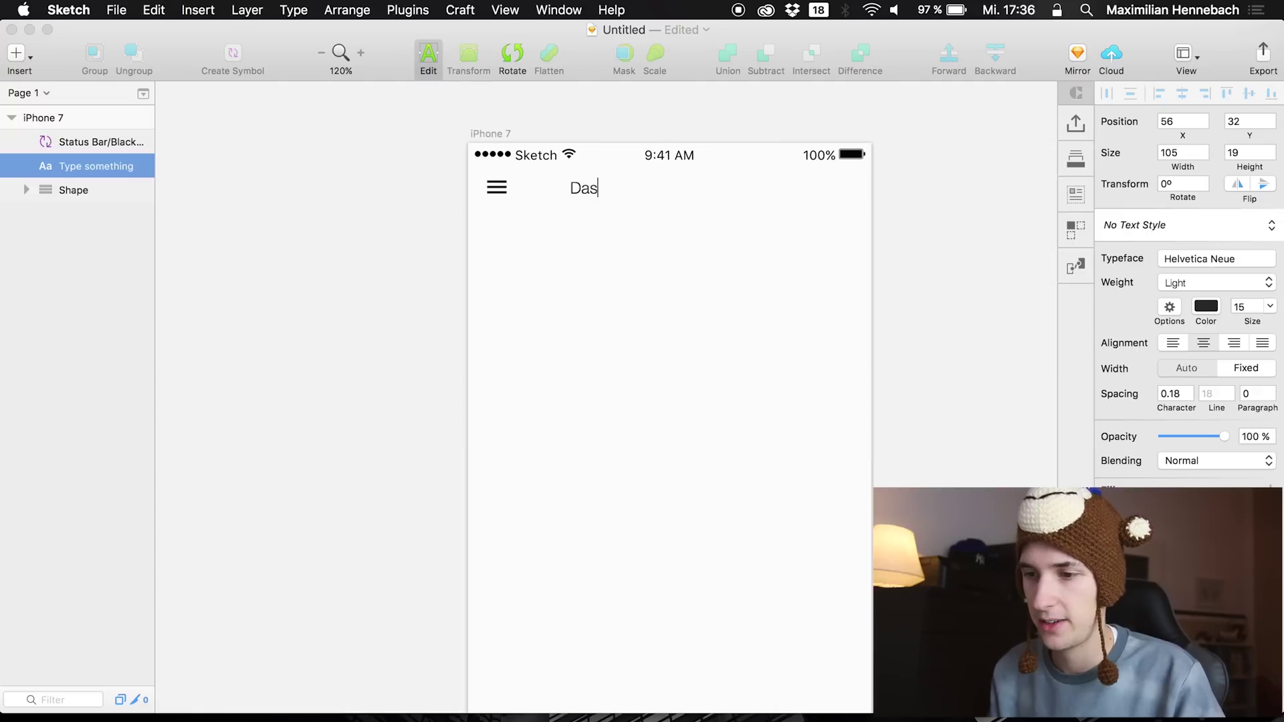
type("hboard")
left_click(54, 333)
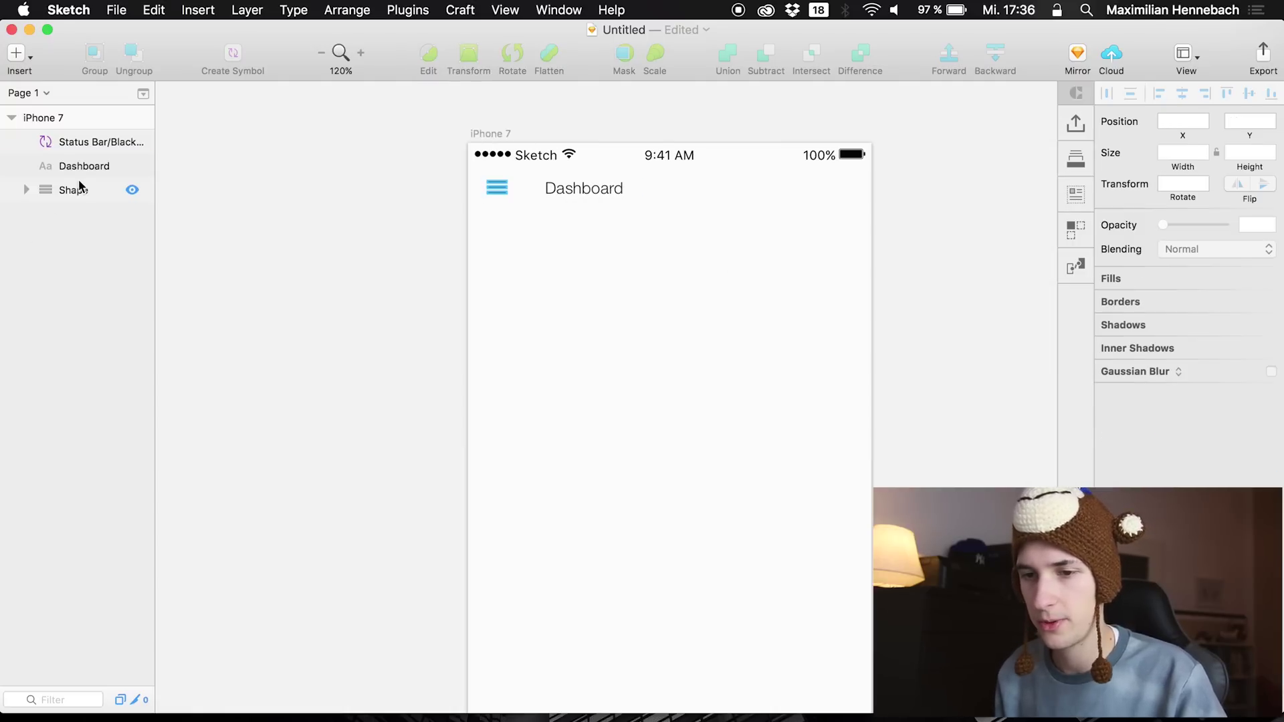
Center the Dashboard title horizontally on the artboard
left_click(79, 184)
left_click(79, 167)
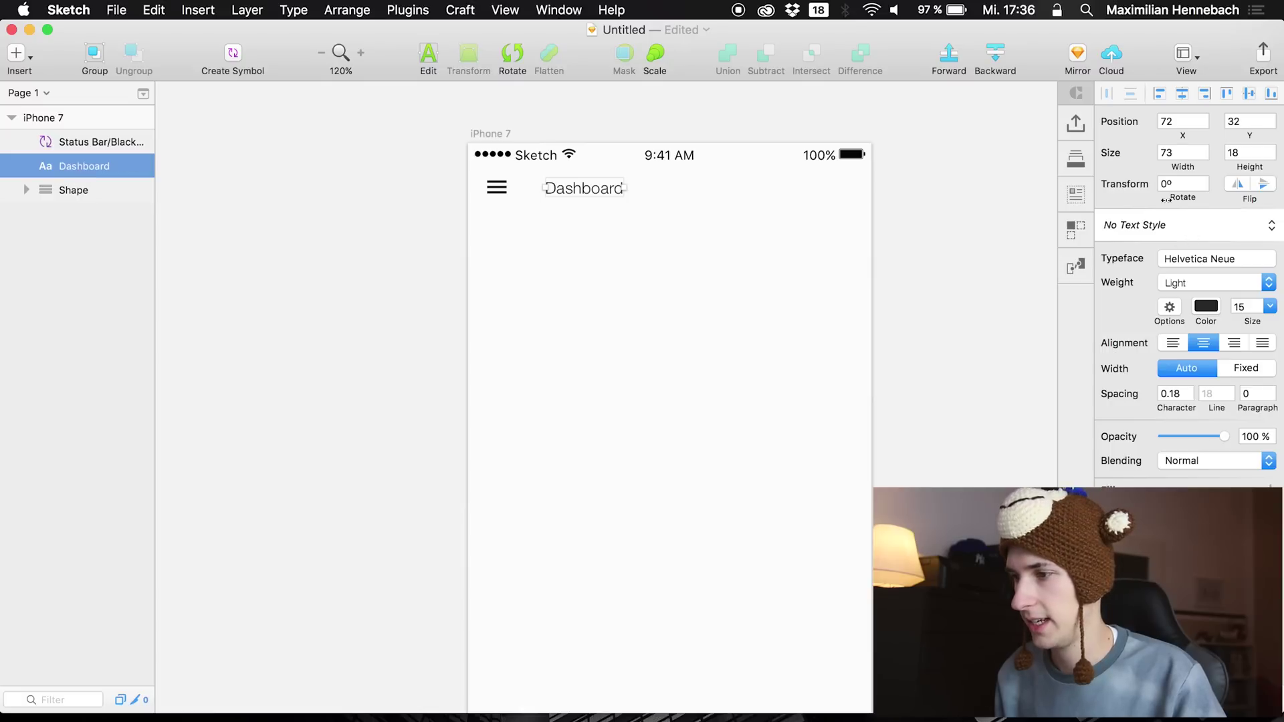
left_click(1182, 93)
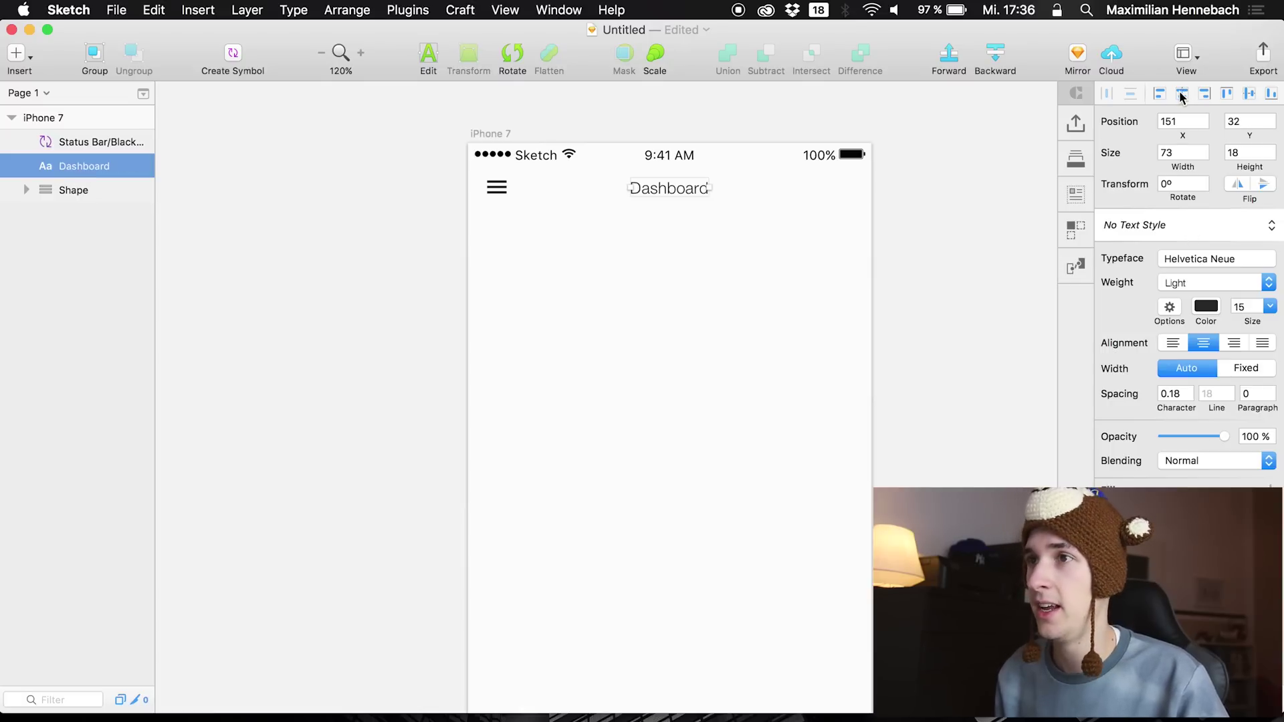
left_click(656, 284)
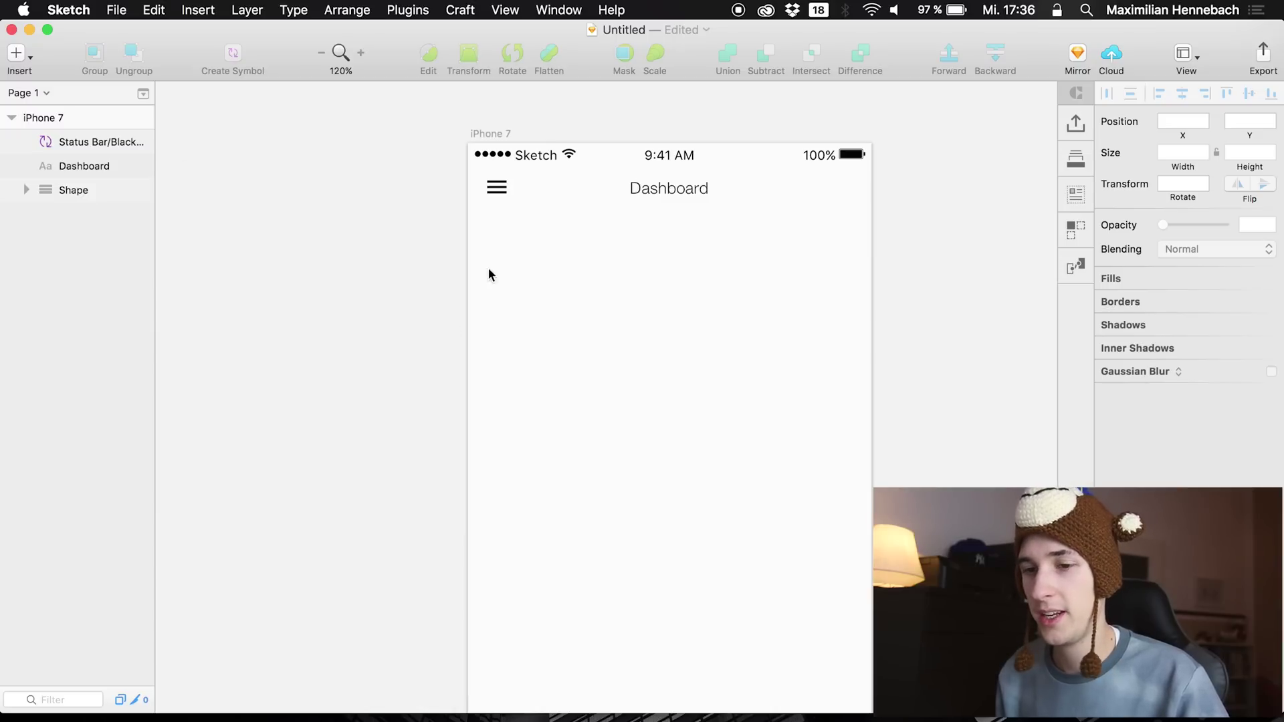
Draw a circle about 149 px in diameter below the menu icon and place it at X 18, Y 96
key("r")
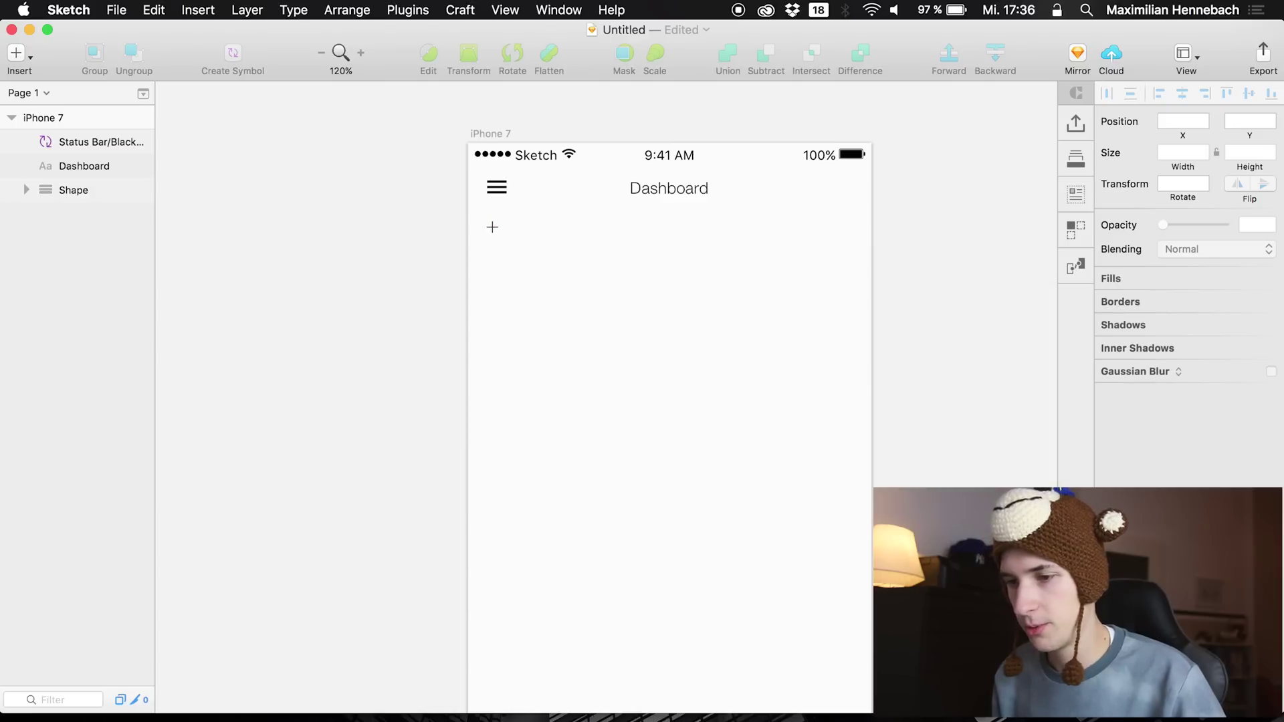
mouse_move(487, 227)
left_mouse_down()
mouse_move(679, 421)
mouse_move(655, 388)
left_mouse_up()
left_click_drag(583, 294, 585, 320)
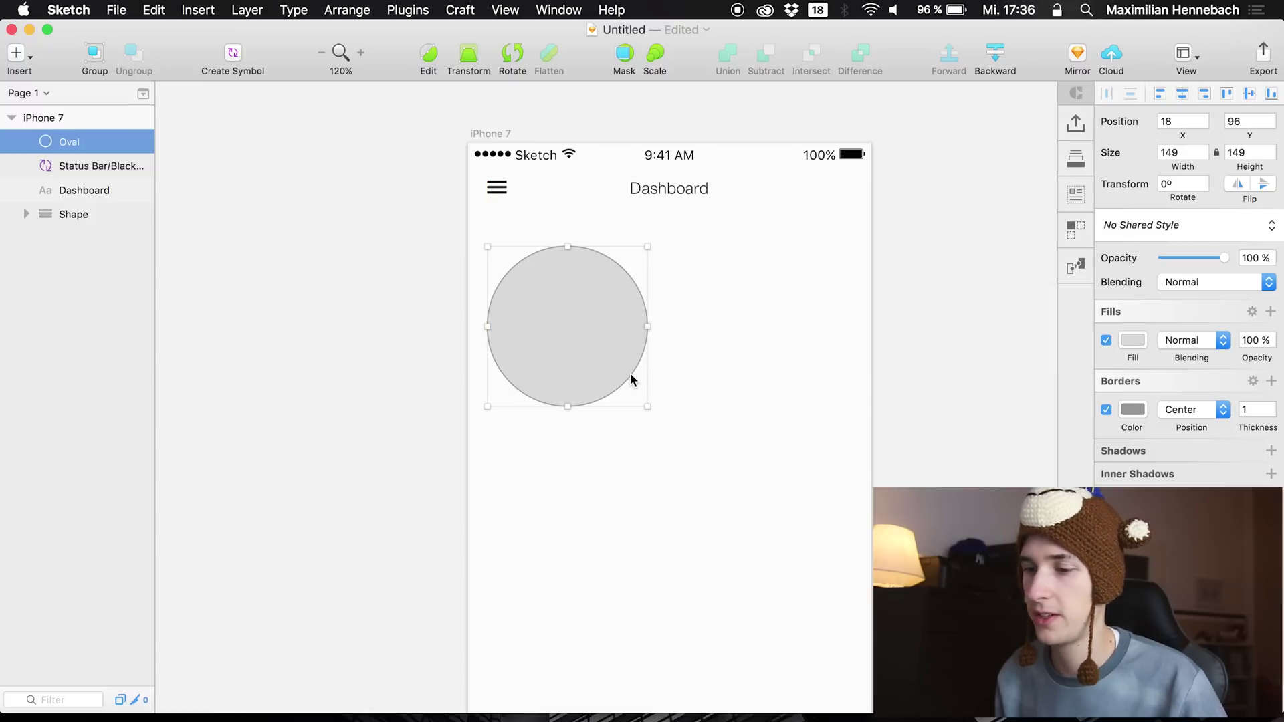
Turn off the circle's border and fill it with the purple linear gradient from the global presets
left_click(1106, 410)
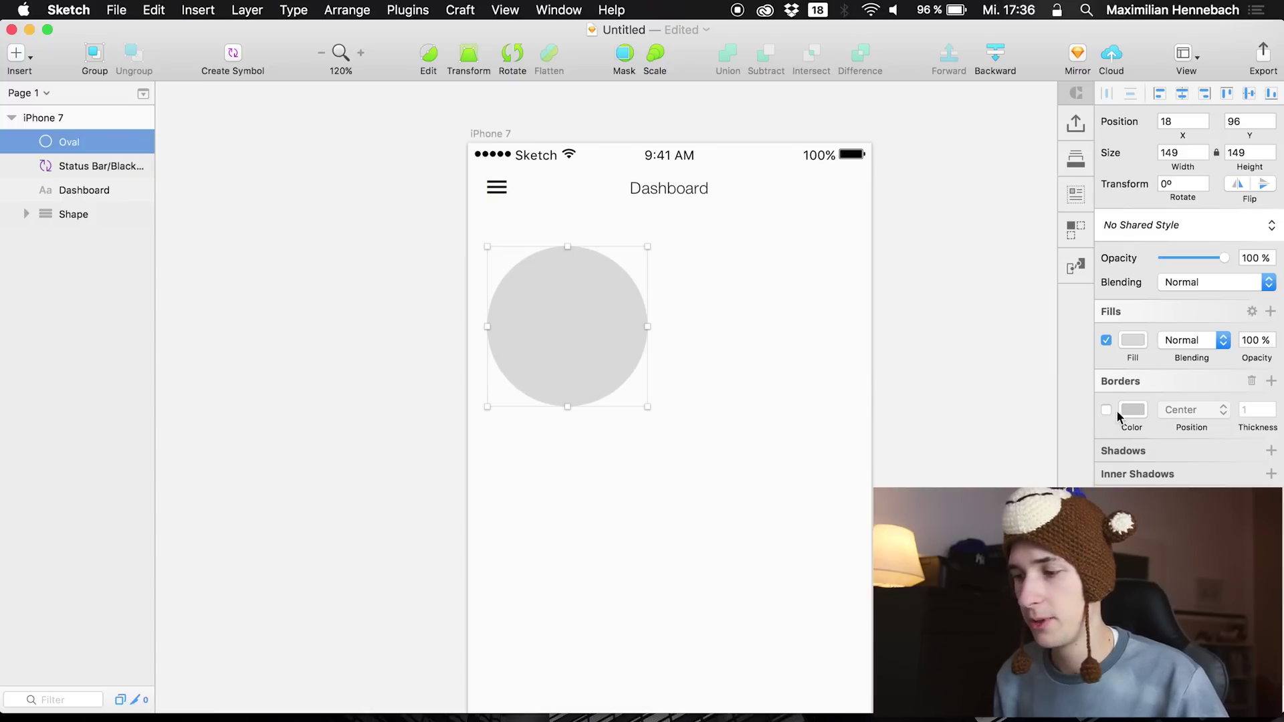
left_click(1132, 340)
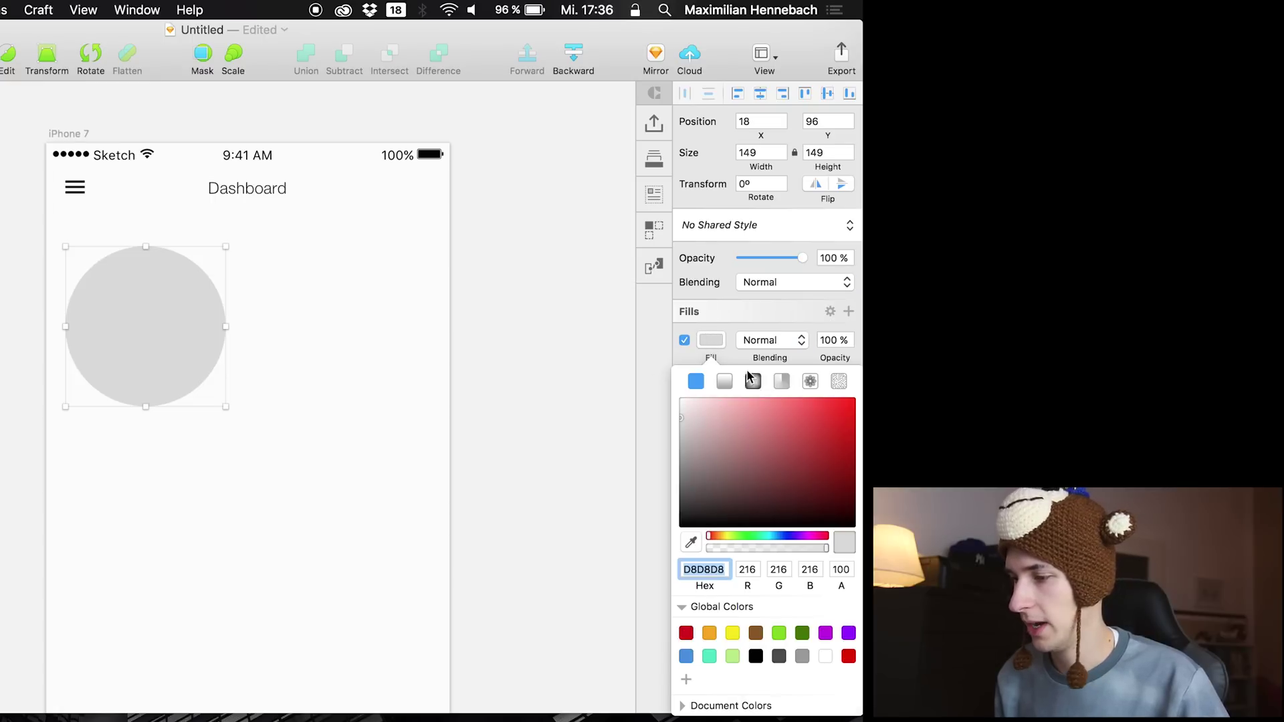
left_click(724, 381)
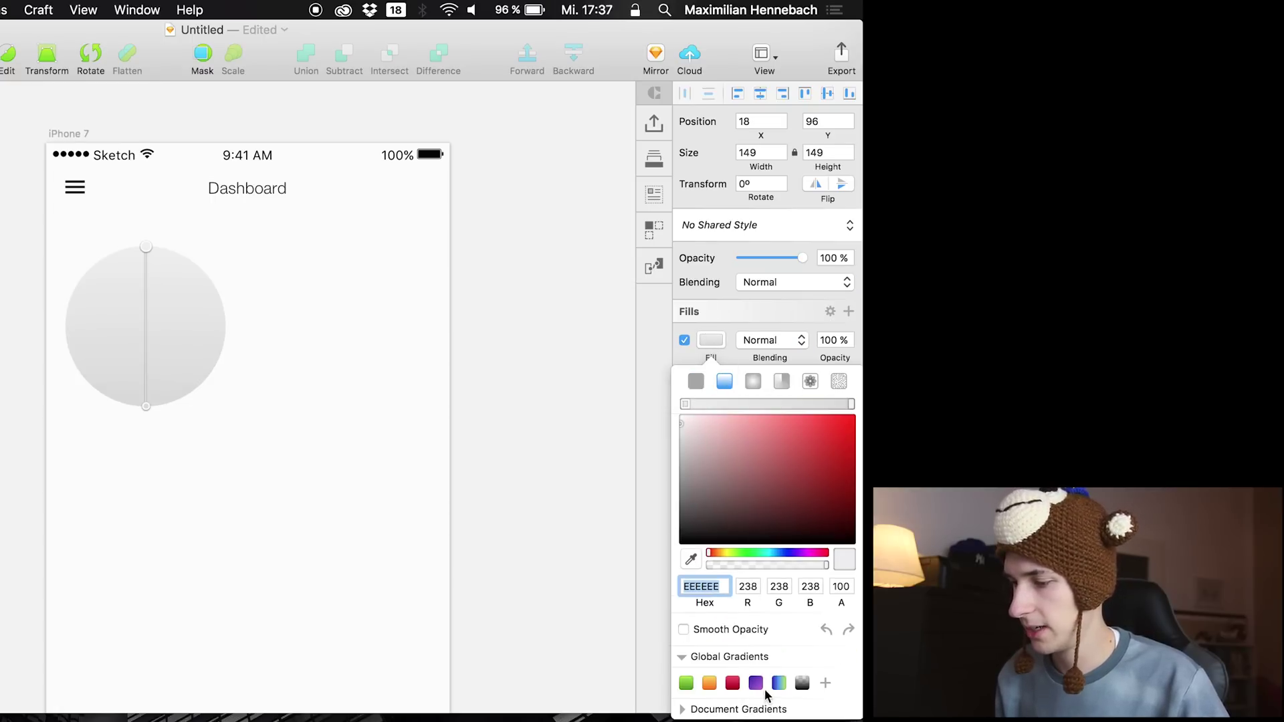
left_click(755, 683)
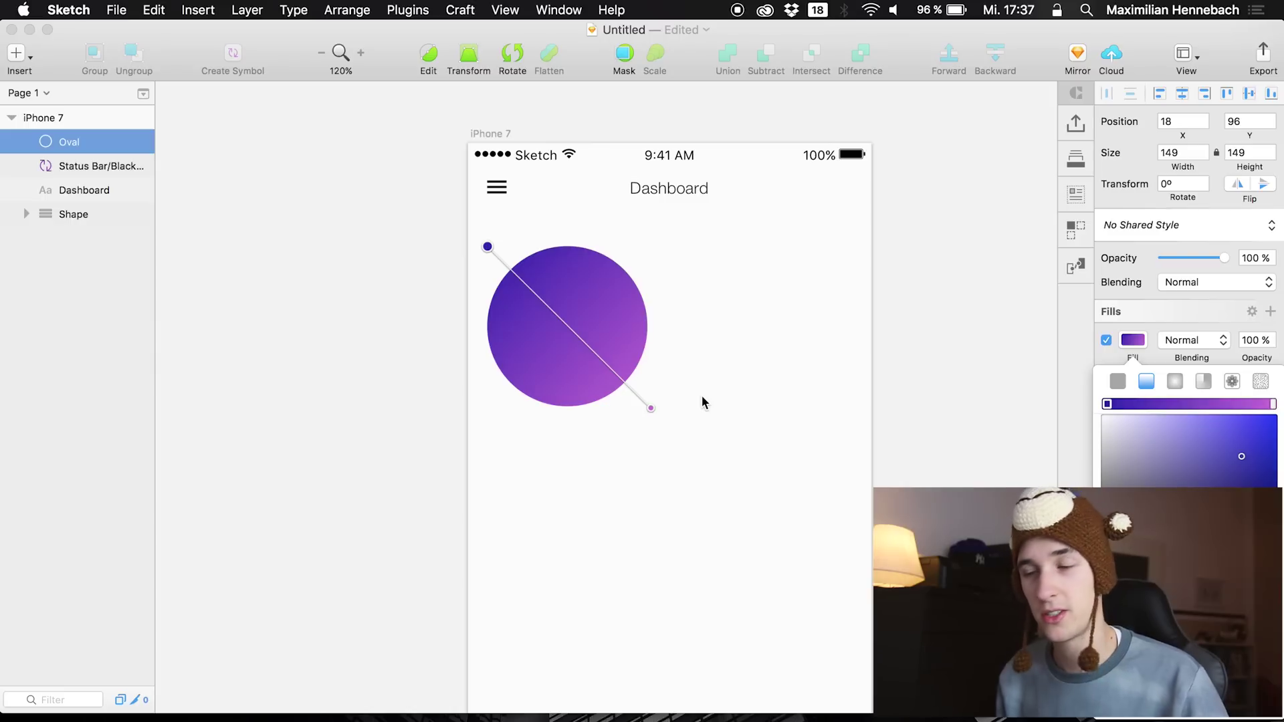
left_click(84, 165)
left_click(79, 142)
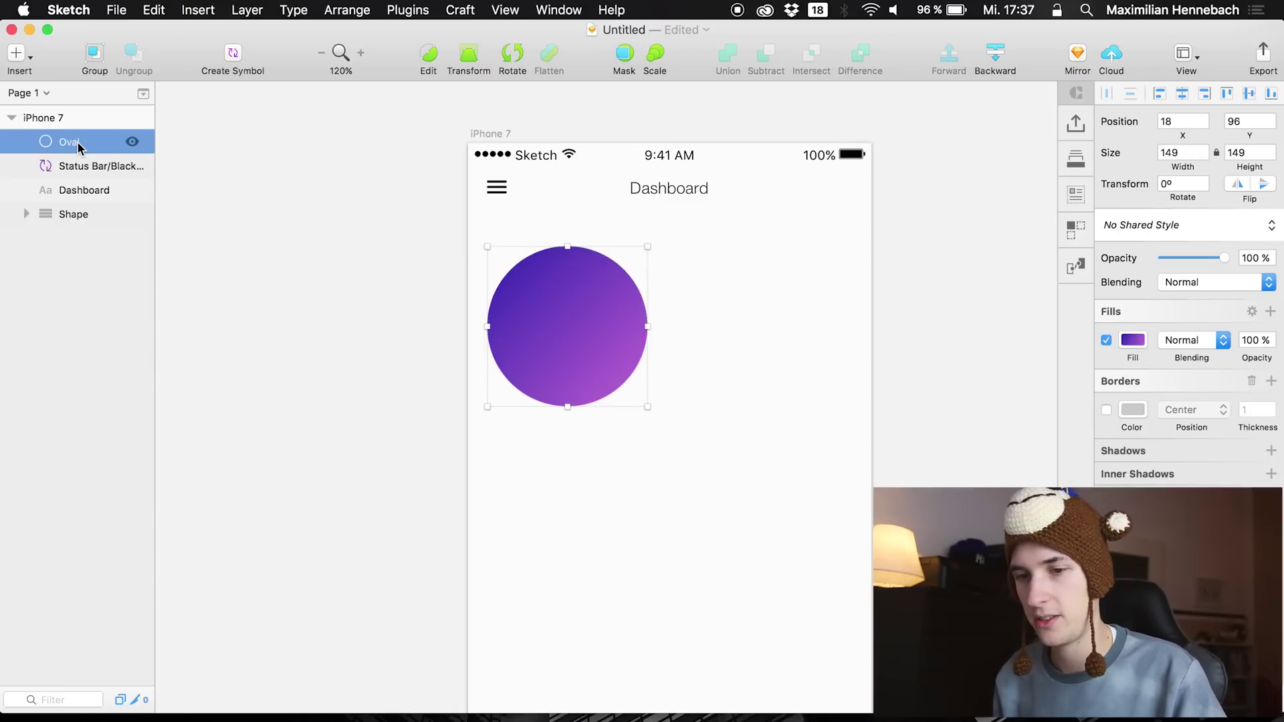
Duplicate the gradient circle, offset the copy to X 28, Y 116, and switch its fill to solid grey
key("super+d")
key("shift+Down")
key("shift+Down")
key("shift+Right")
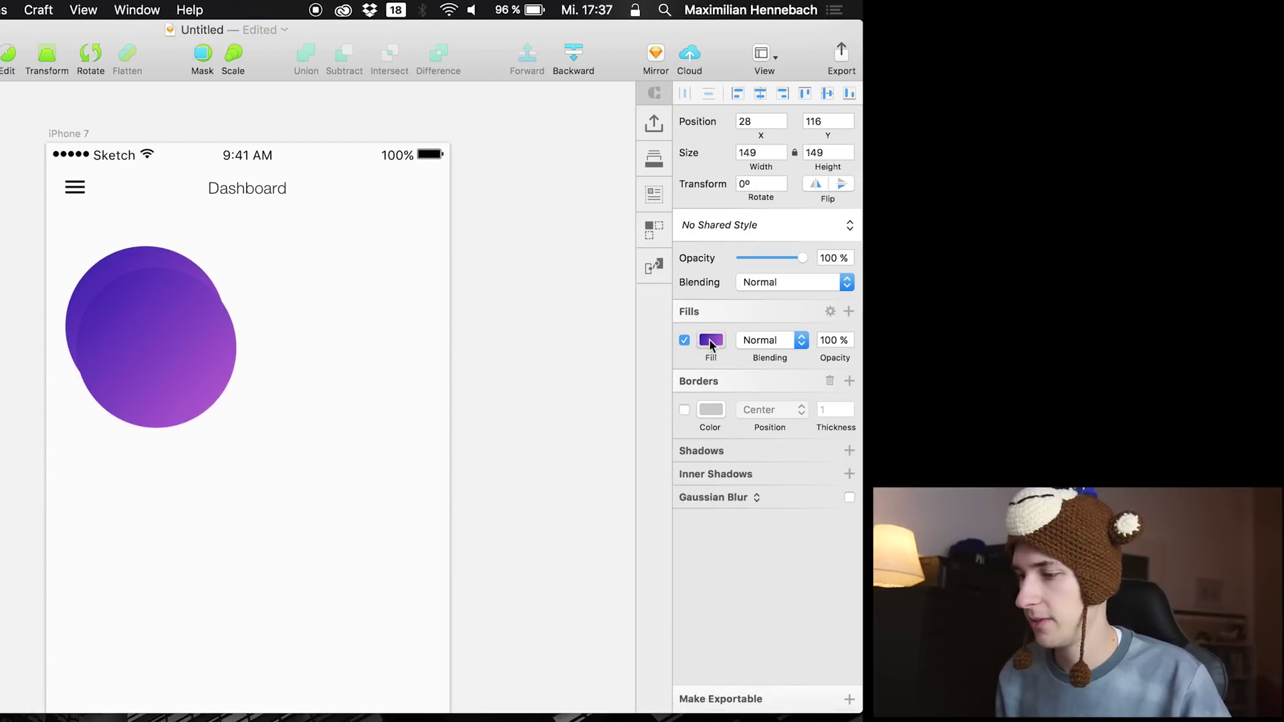
left_click(1132, 339)
left_click(1117, 382)
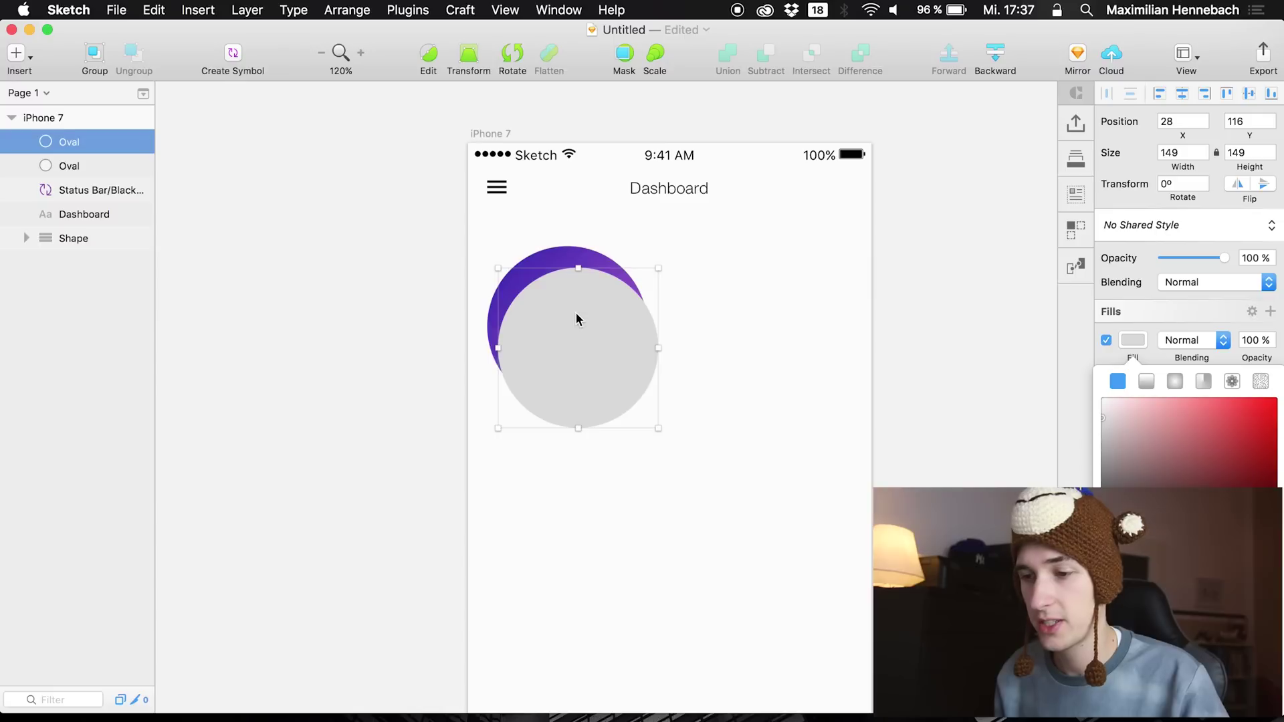
Resize the grey circle to 130 × 130 px and center it inside the gradient circle at X 28, Y 106
key("shift+Up")
left_click_drag(531, 304, 530, 307)
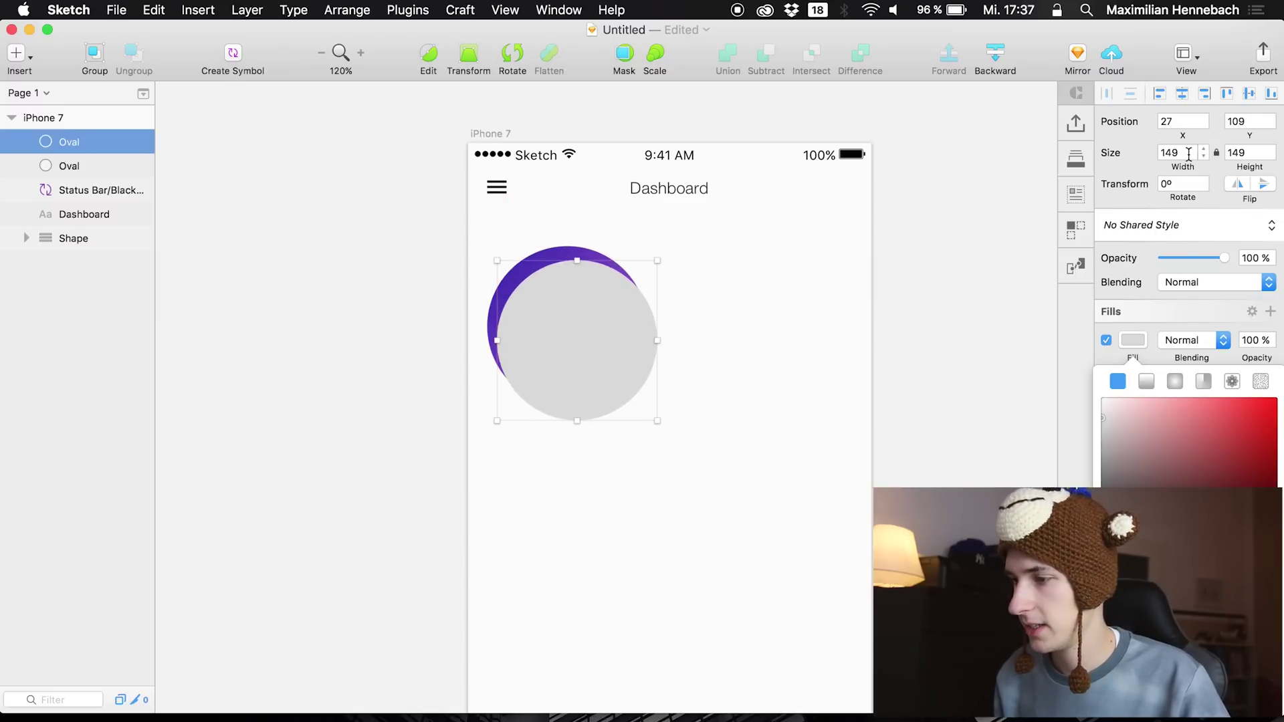
left_click_drag(1182, 164, 1172, 164)
left_click_drag(566, 306, 564, 308)
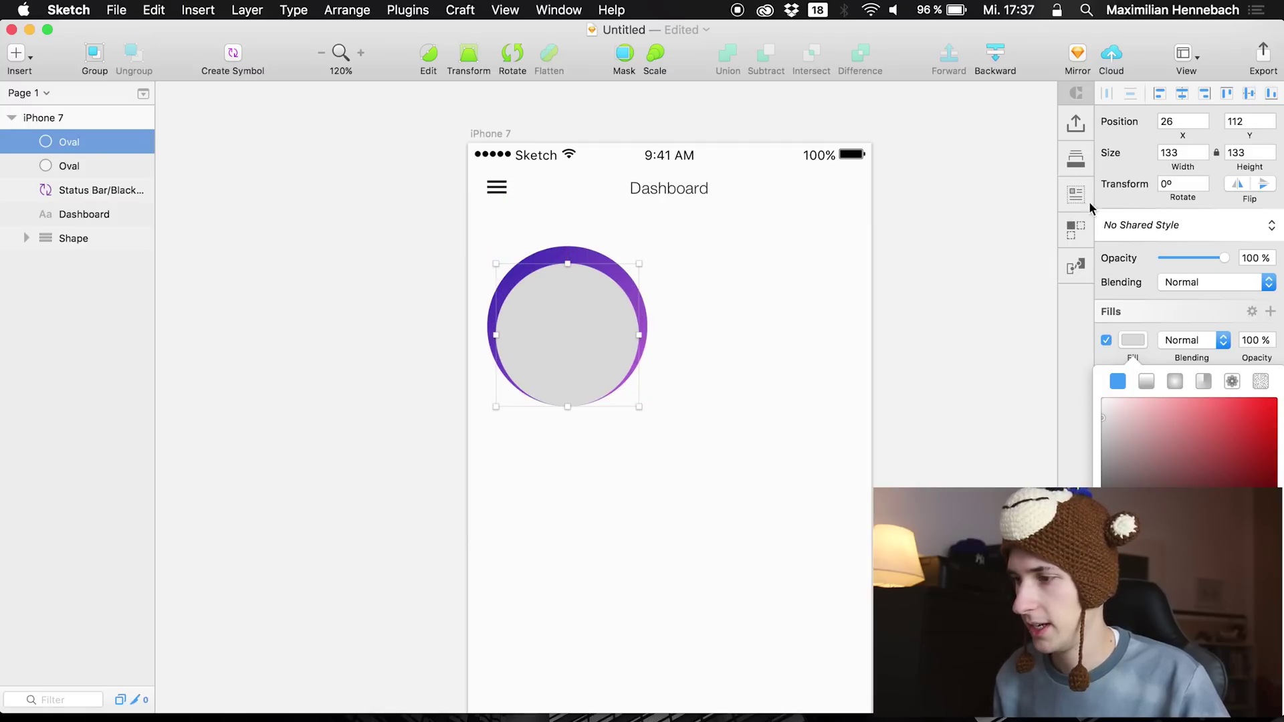
left_click_drag(1182, 166, 1180, 167)
left_click_drag(573, 354, 575, 347)
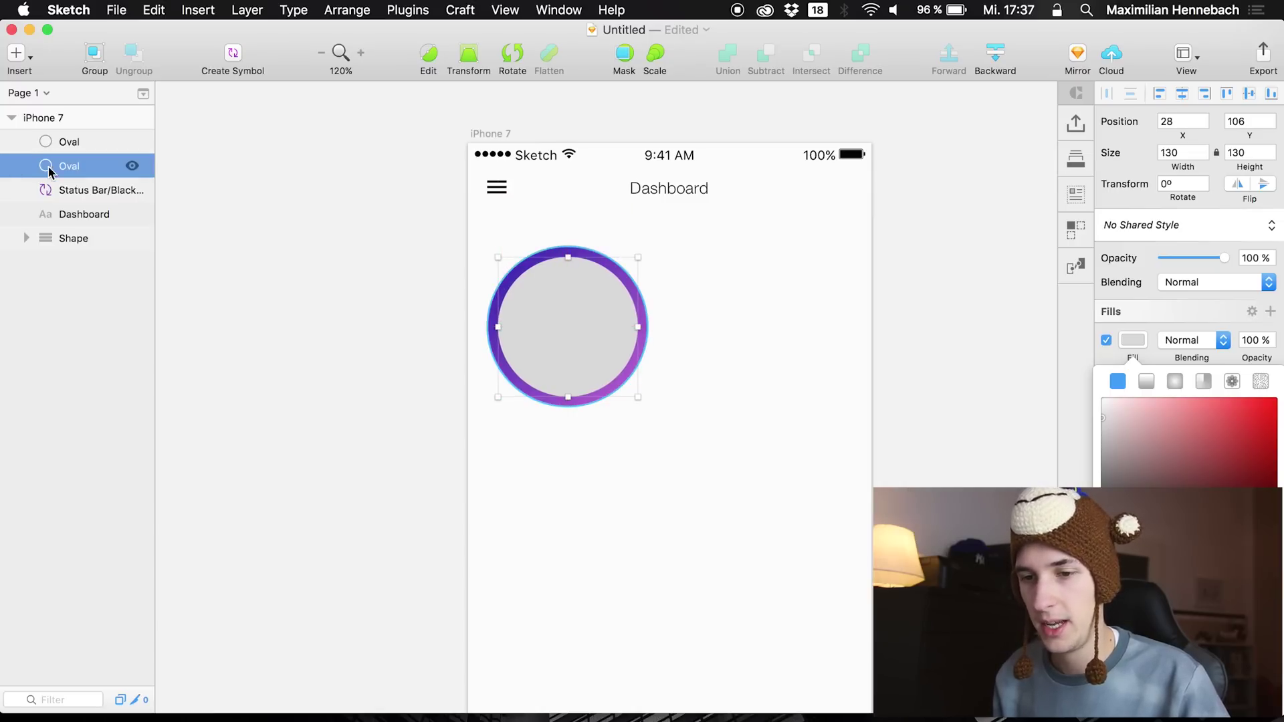
Draw a rectangle about 172 × 234 px behind the circles and place it over the left half of the ring
left_click(57, 182)
left_click_drag(468, 219, 652, 470)
left_click_drag(621, 414, 535, 408)
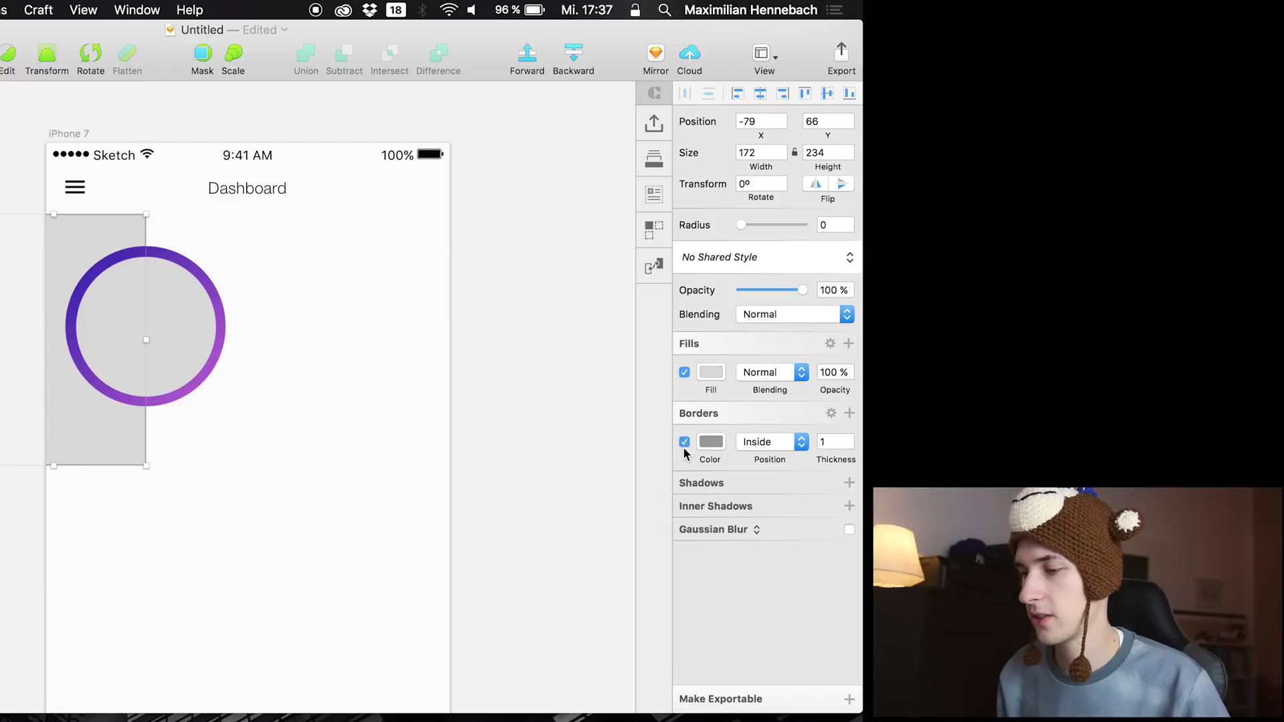
Turn off the rectangle's border and fill it with the artboard background color FCFCFC, sampled from the canvas
left_click(1106, 442)
left_click(1132, 374)
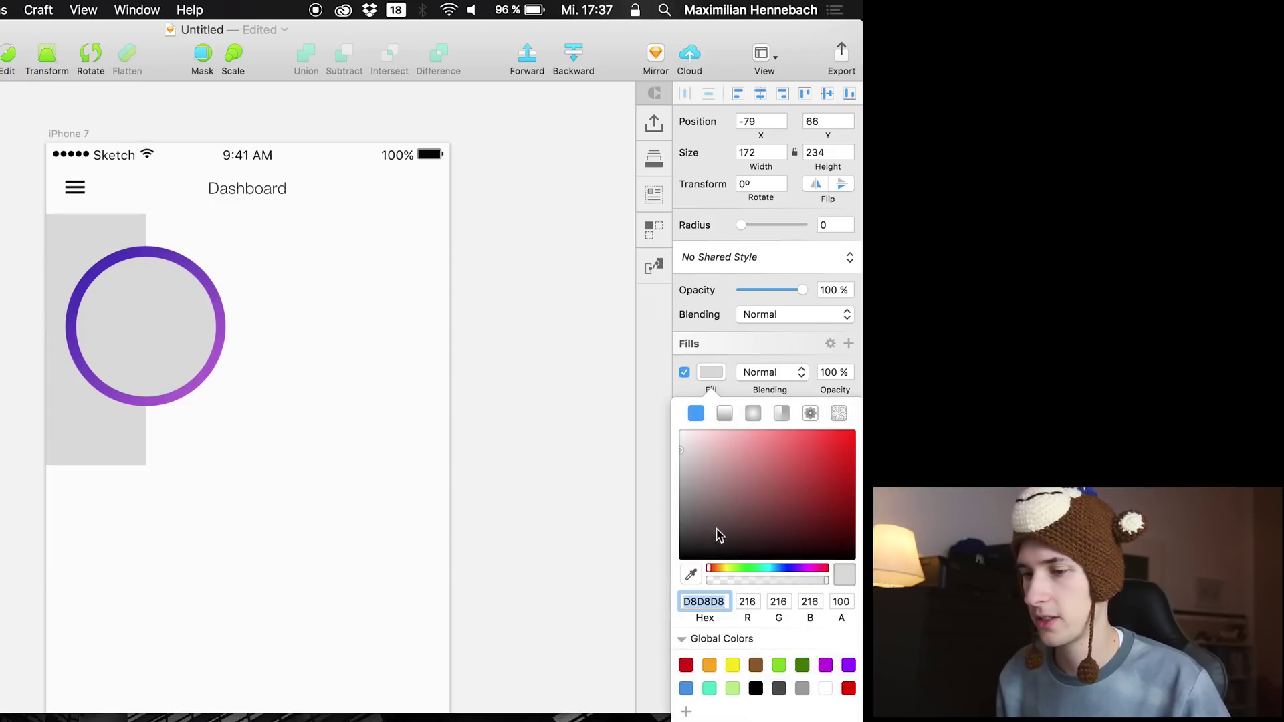
left_click(690, 574)
left_click(377, 508)
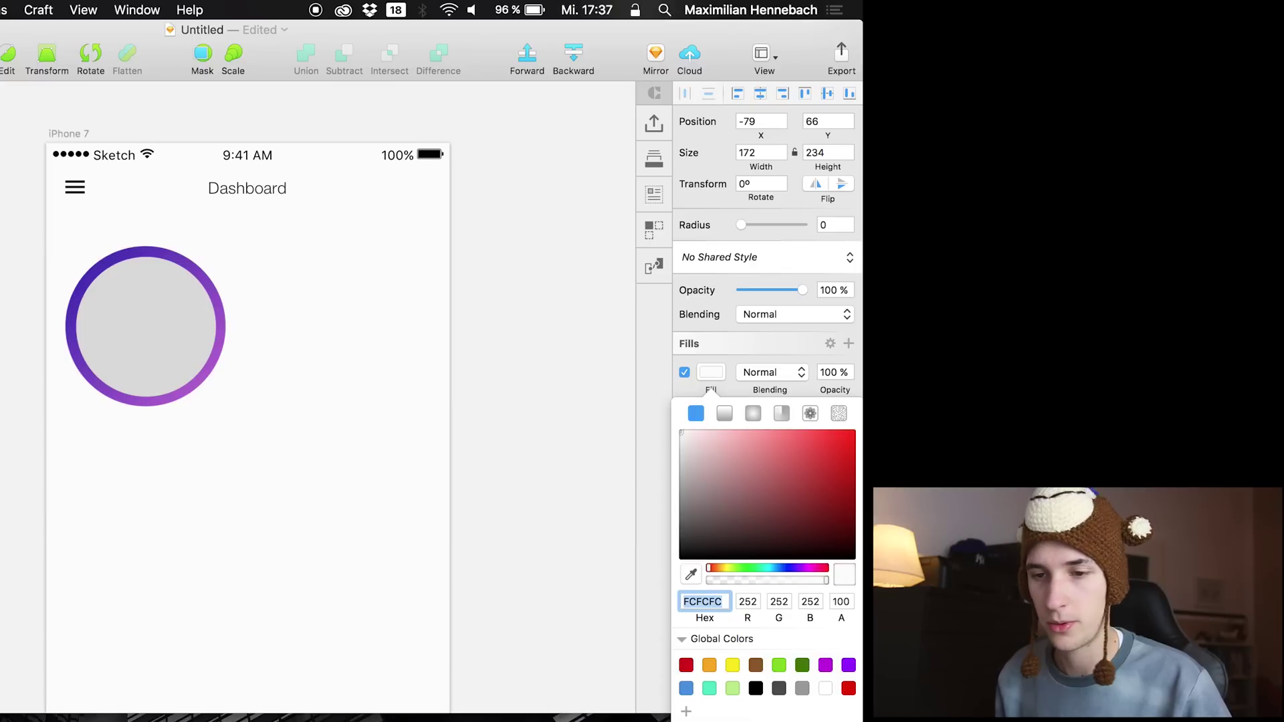
Fill the inner grey circle with the background color sampled from the artboard
left_click(146, 327)
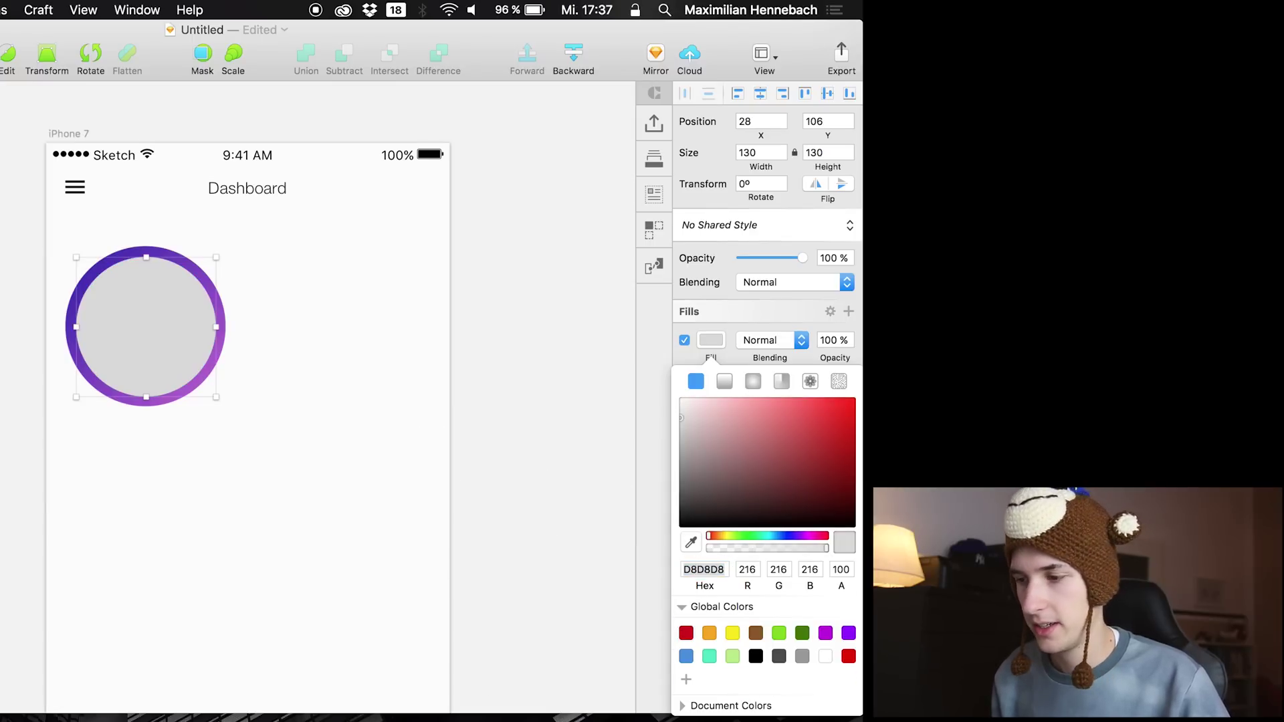
left_click(720, 436)
type("ffffff")
key("Return")
left_click(692, 542)
left_click(286, 459)
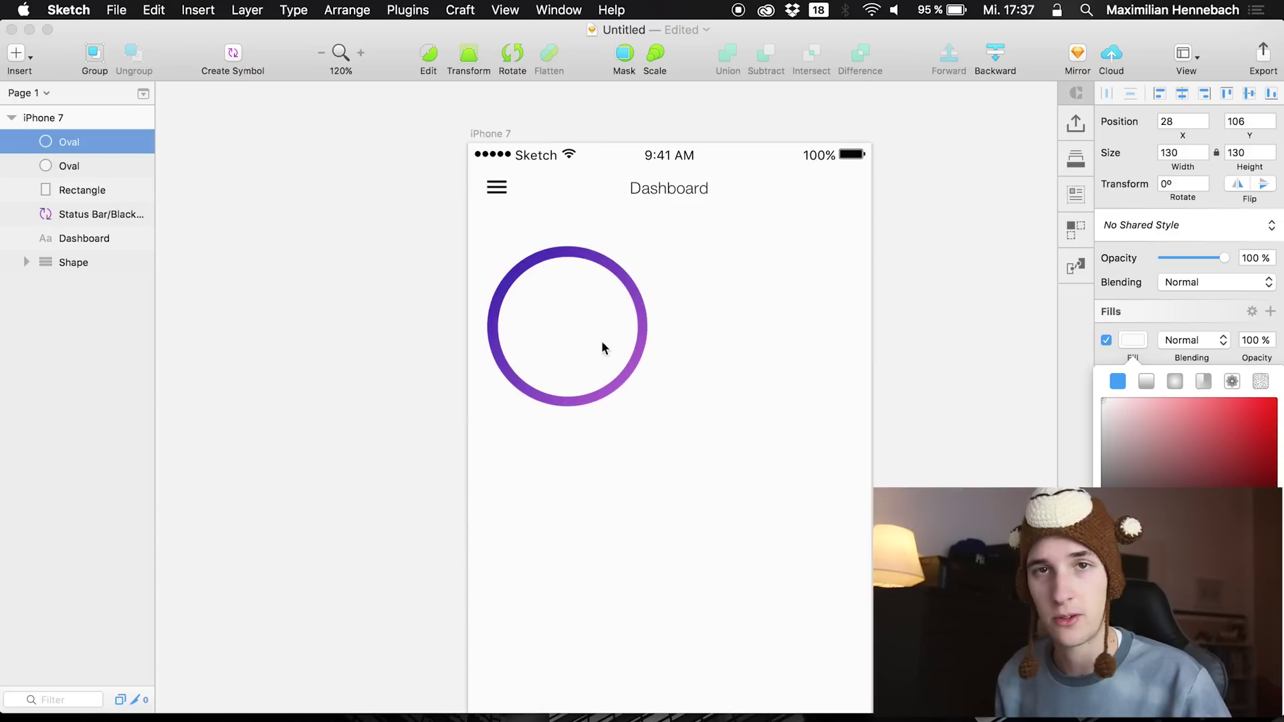
Turn the rectangle into a mask for the two circles layered above it
left_click(577, 301)
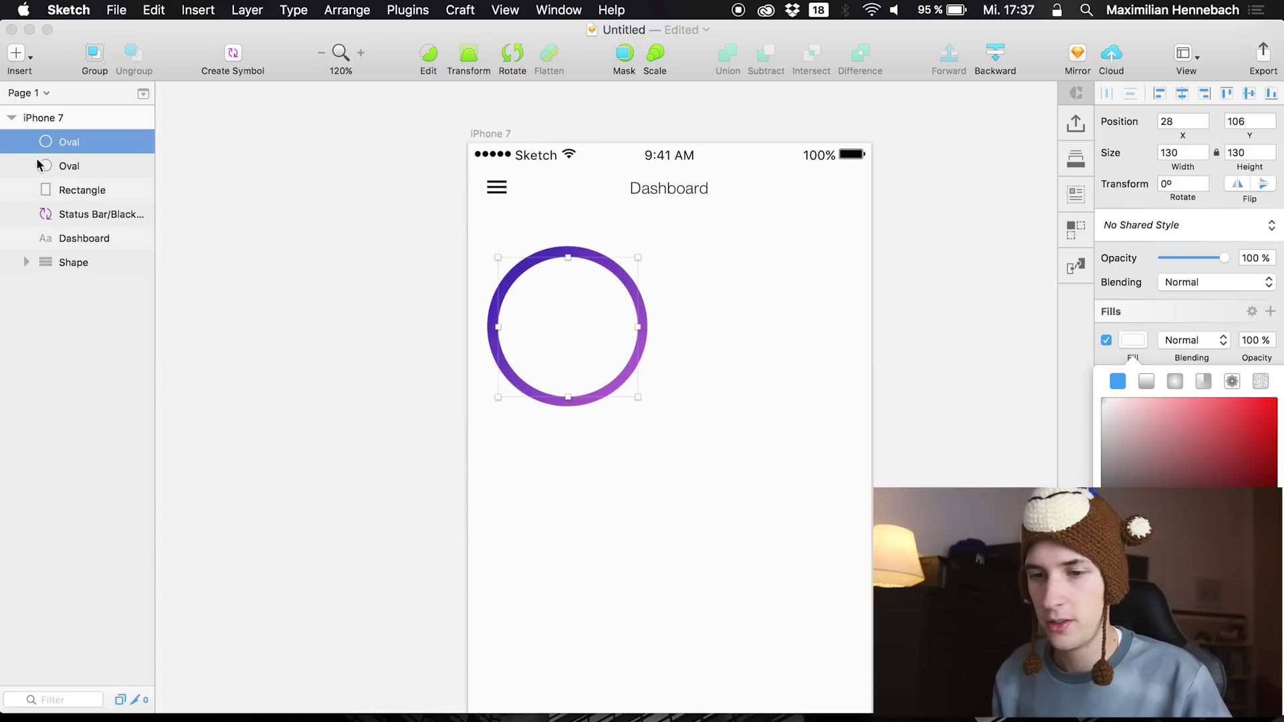
right_click(65, 193)
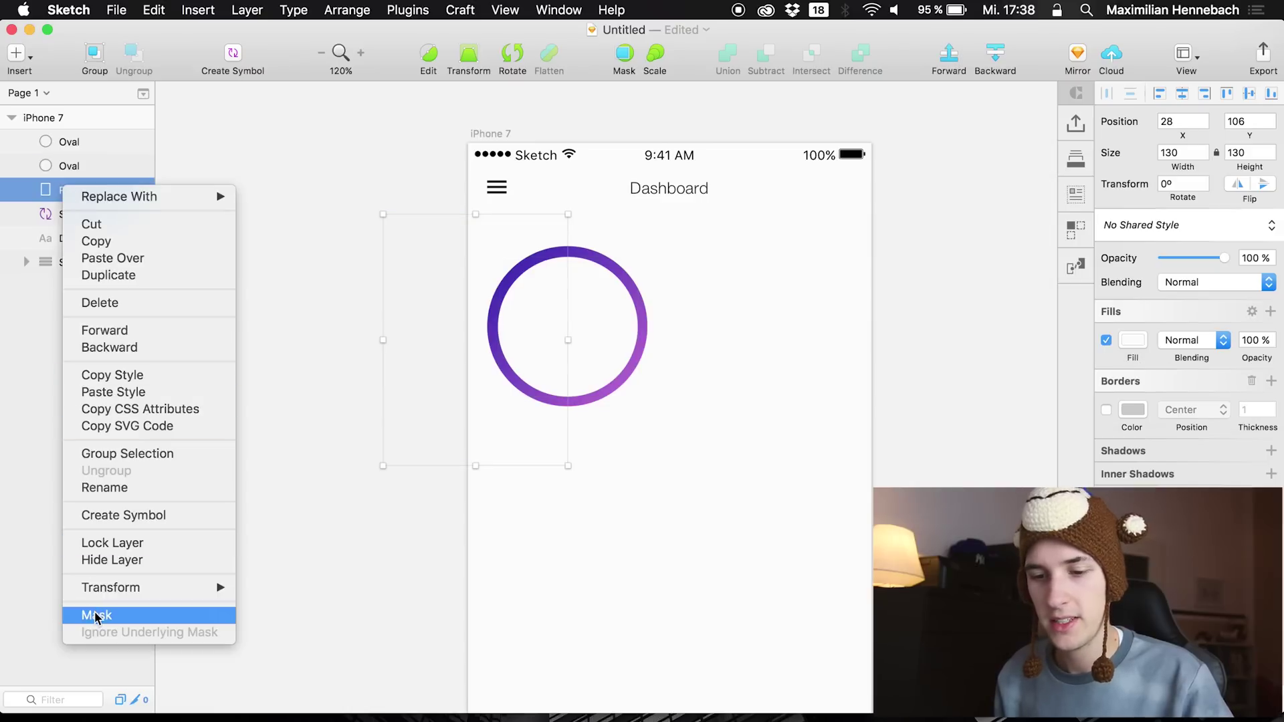
key("Escape")
key("ctrl+super+m")
left_click(73, 142)
left_click(74, 161)
left_click(71, 140)
right_click(71, 138)
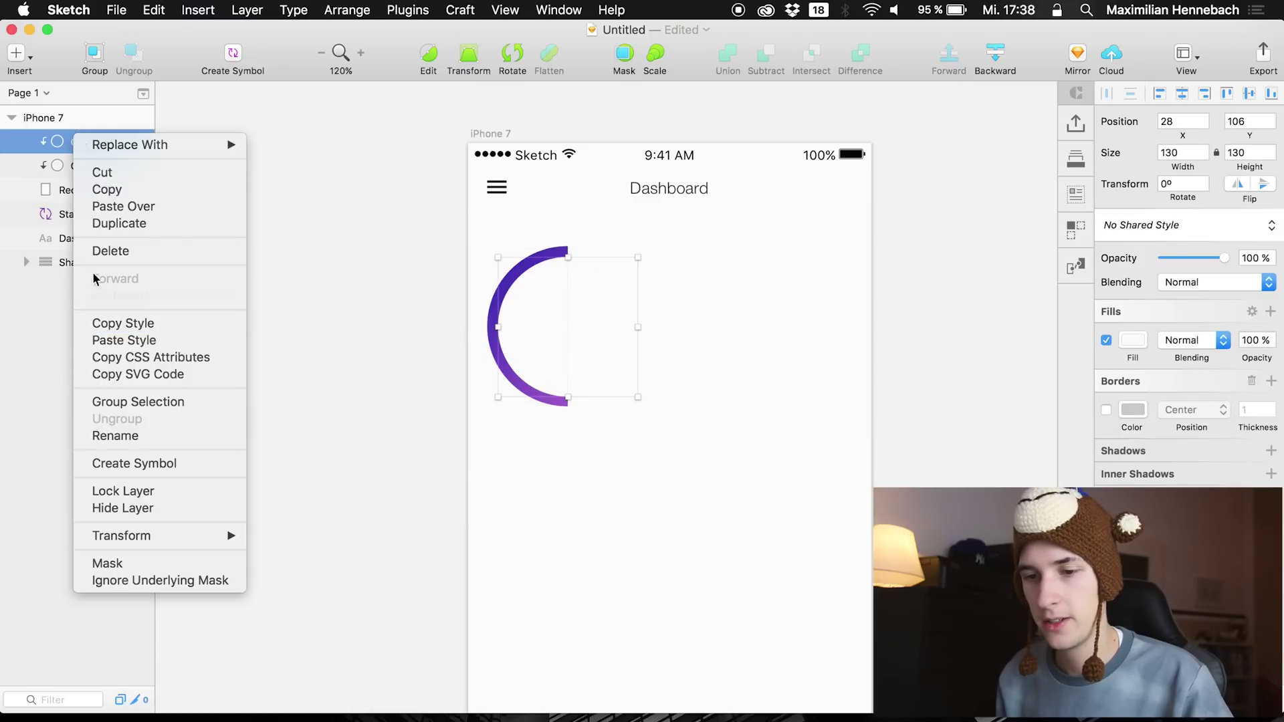
left_click(166, 508)
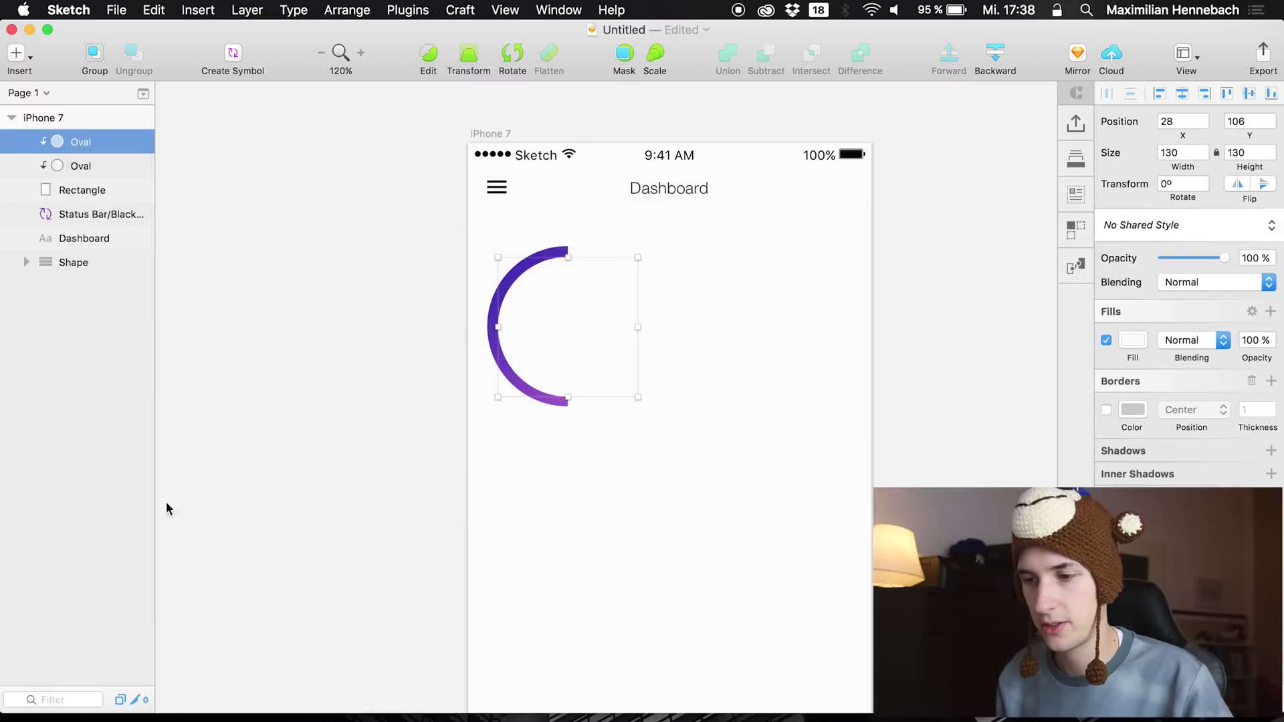
left_click(383, 317)
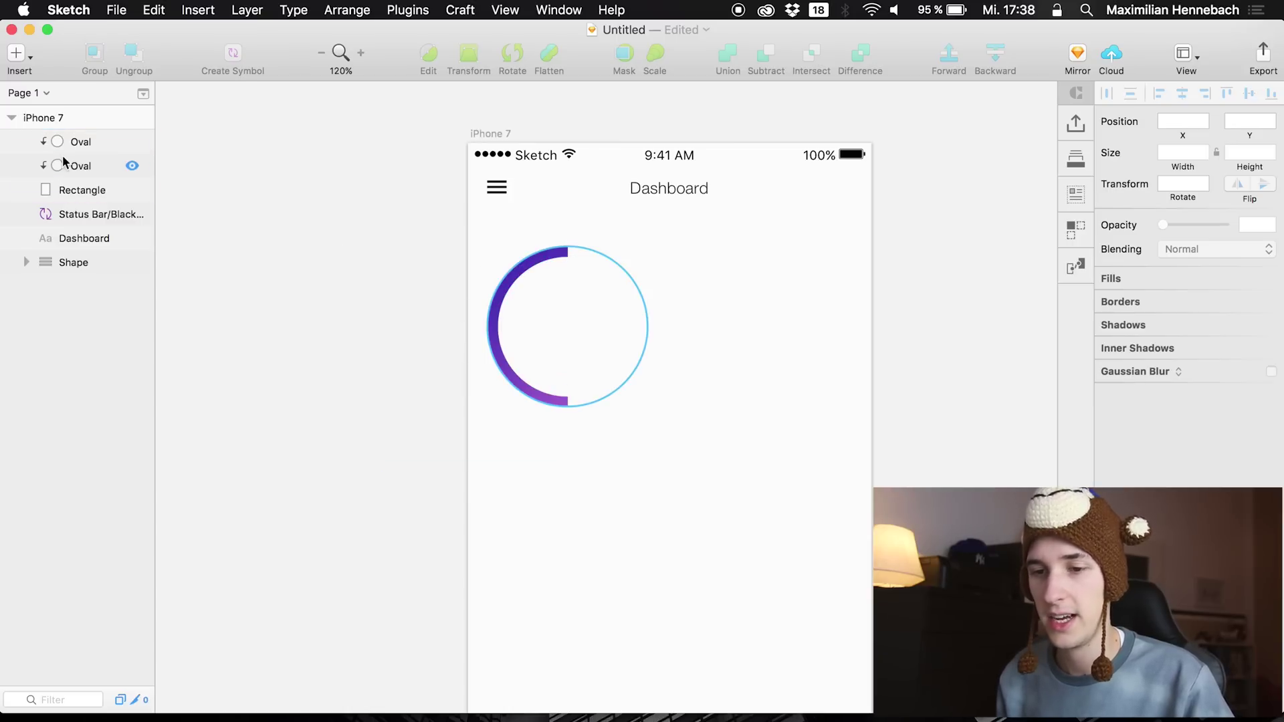
Move the mask rectangle over to the right half of the ring, at about X 93, Y 54
left_click(51, 184)
left_click_drag(531, 352, 633, 366)
key("super+z")
left_click_drag(552, 447, 718, 437)
left_click(622, 520)
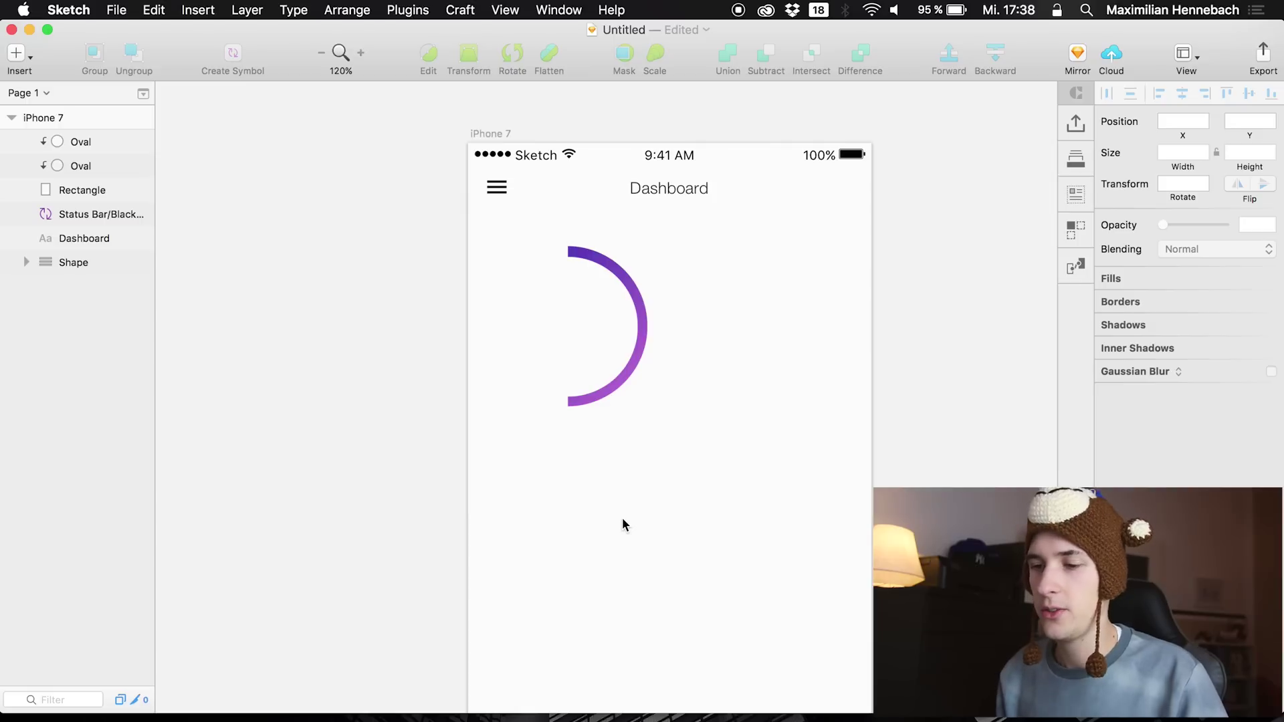
left_click(579, 386)
left_click(497, 327)
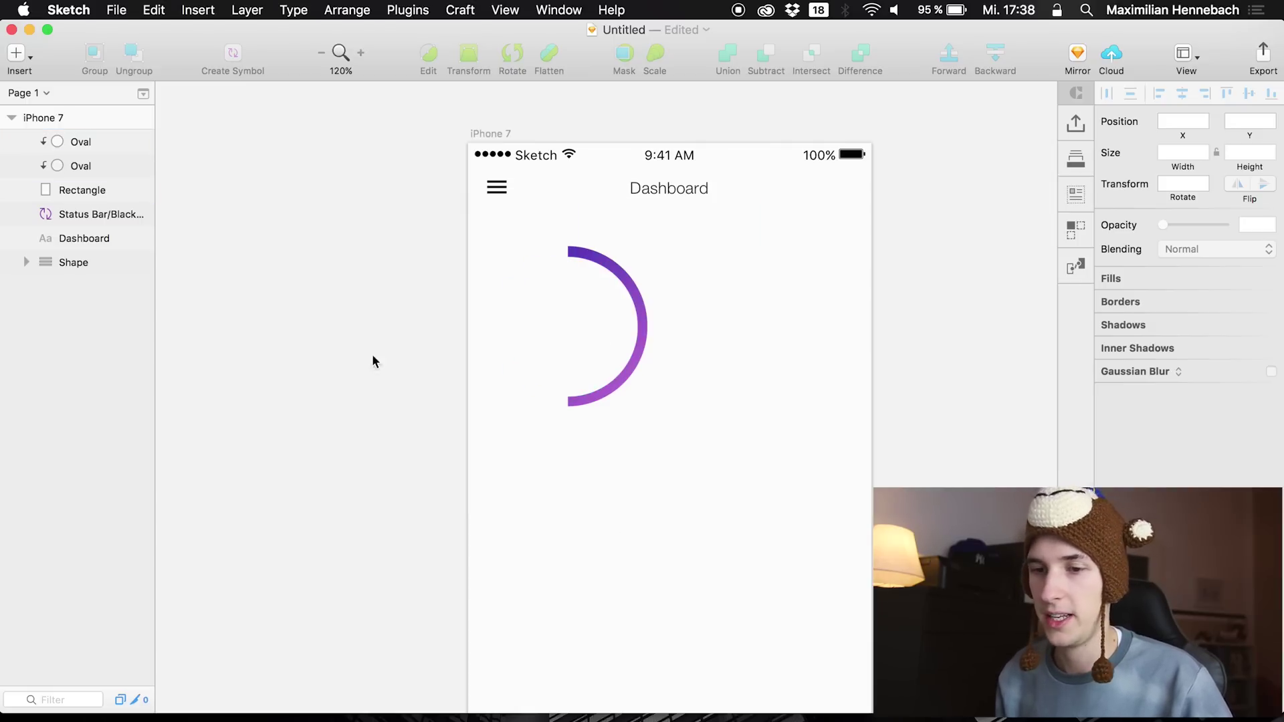
Add a text layer reading "50 %" inside the ring, above the inner circle
left_click(78, 143)
key("t")
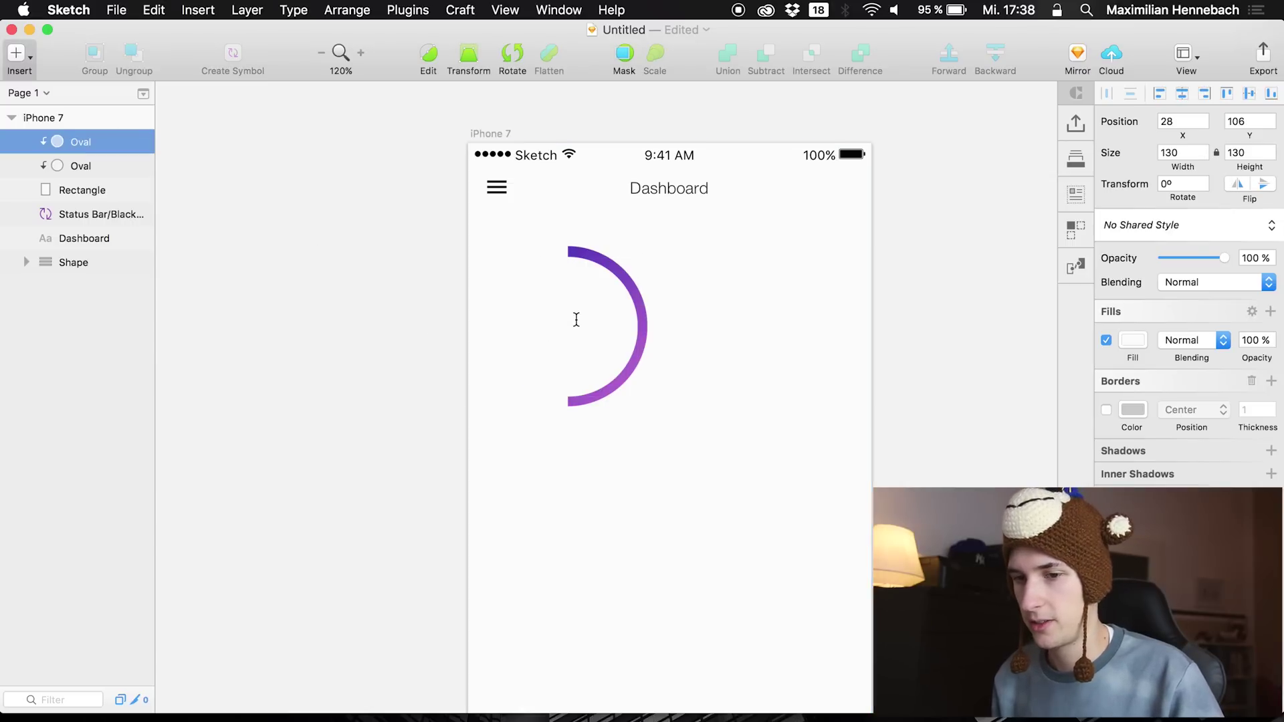
left_click(559, 317)
type("50")
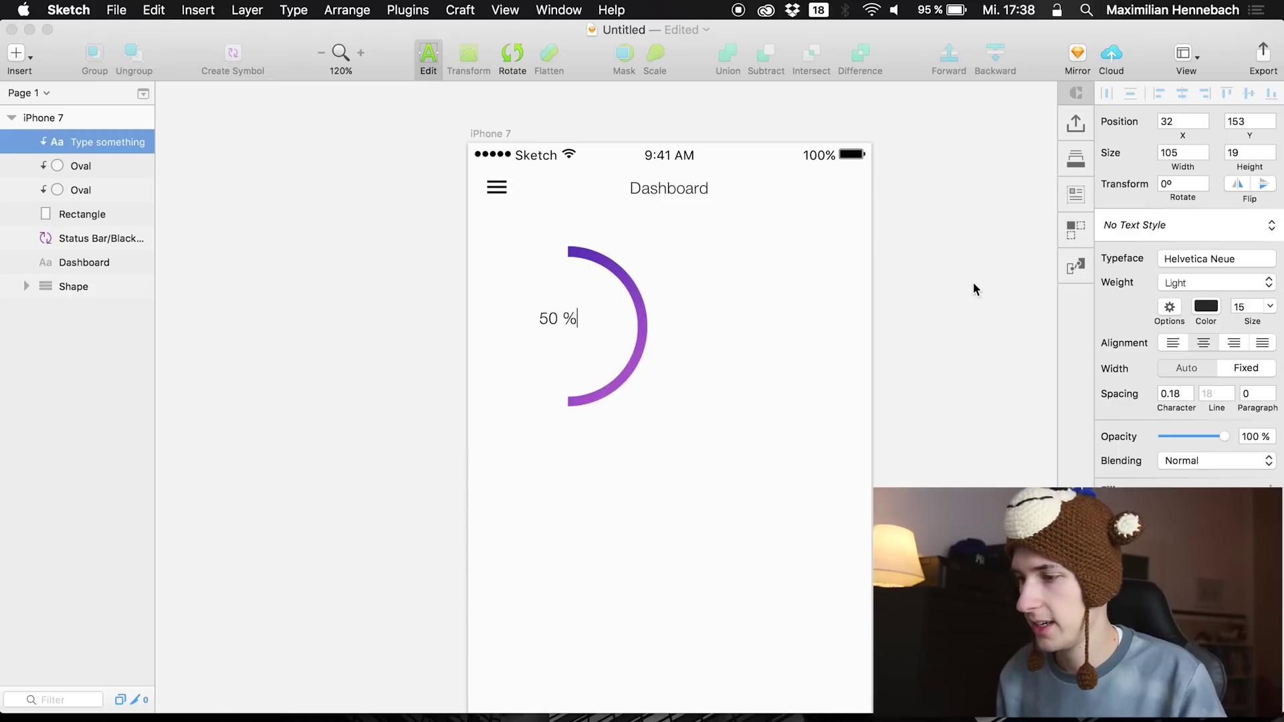
Try the Bold weight on the 50 % text and switch it back to Light
key("super+a")
left_click(1268, 291)
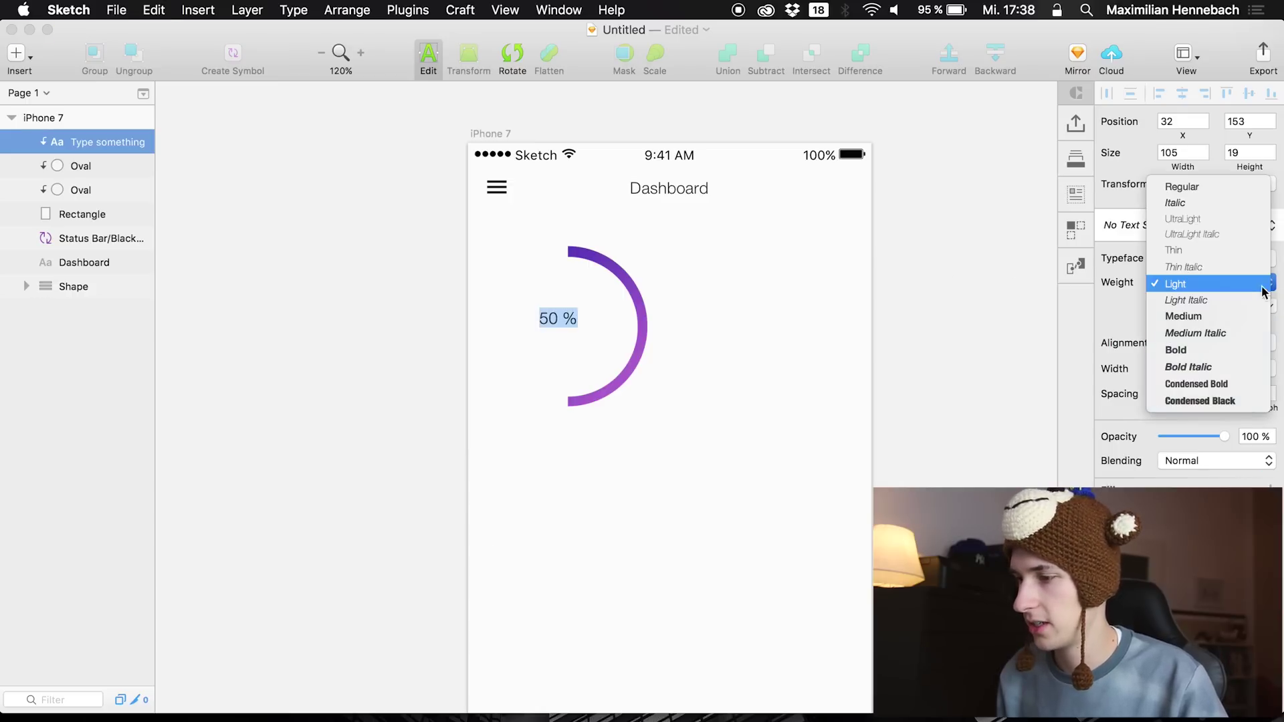
left_click(1184, 346)
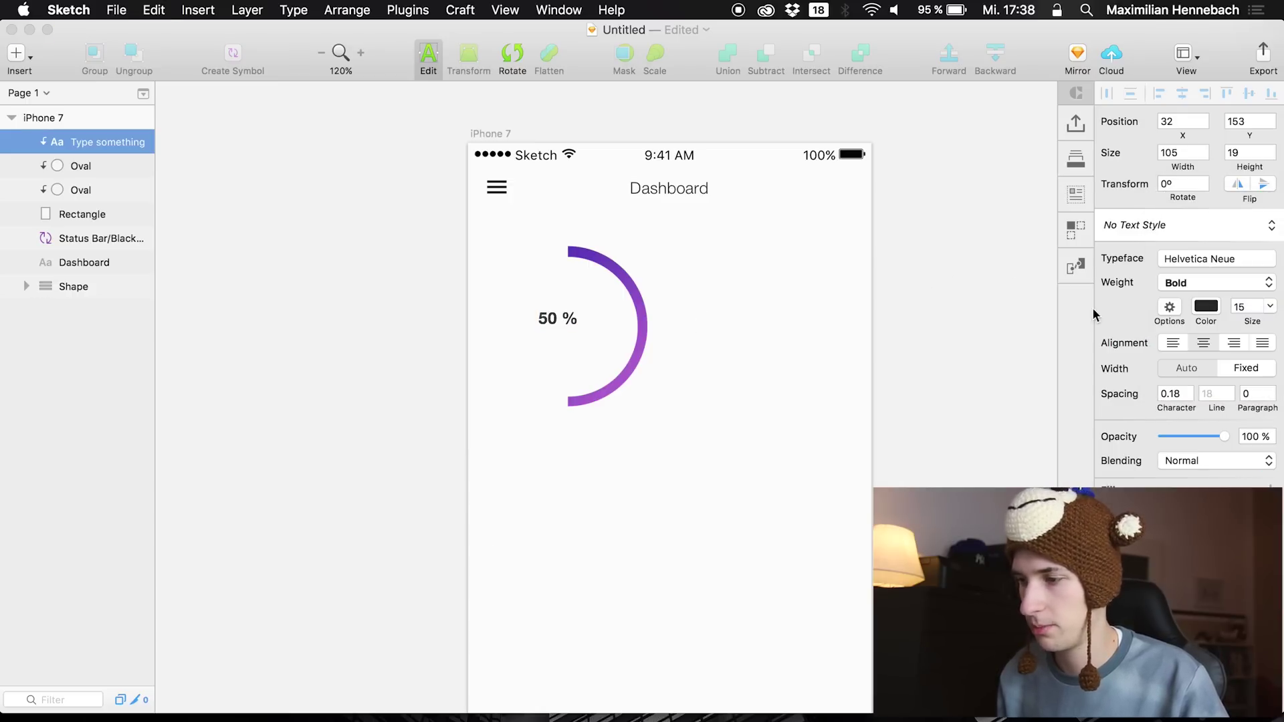
left_click(1270, 282)
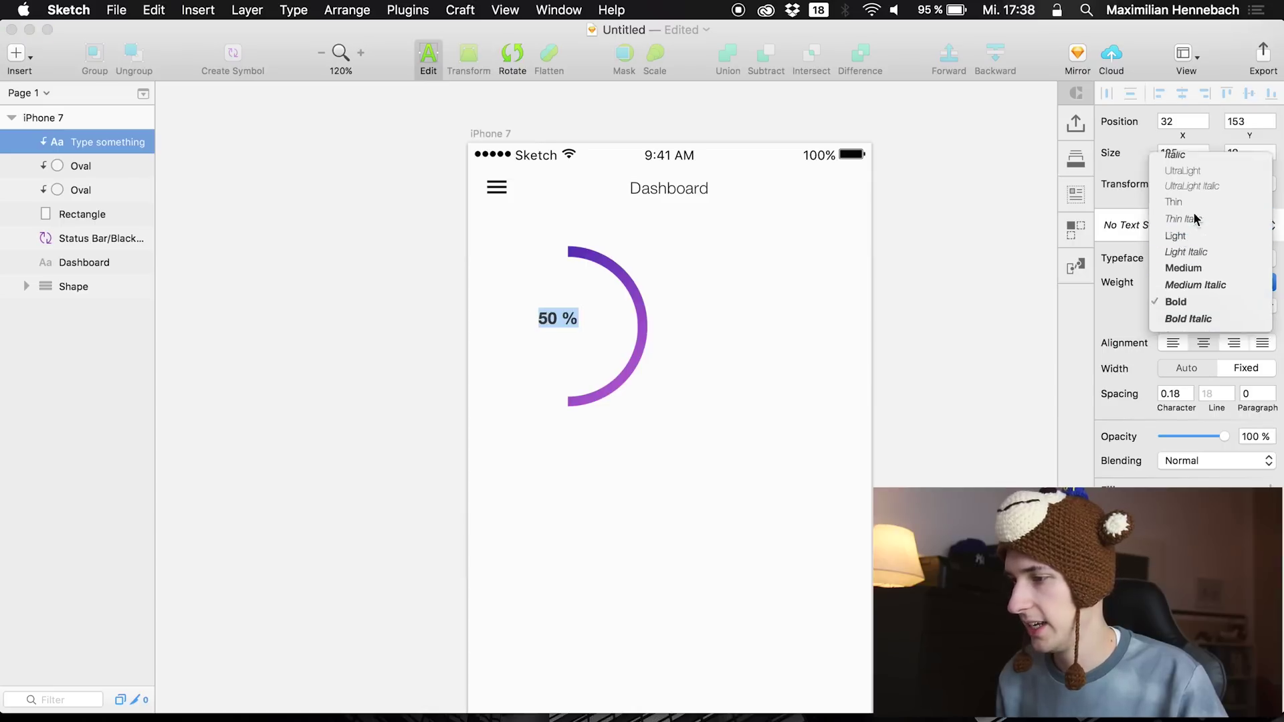
left_click(1194, 224)
Set the 50 % text to size 26 in the Thin weight and center it inside the ring
left_click_drag(1244, 321, 1261, 321)
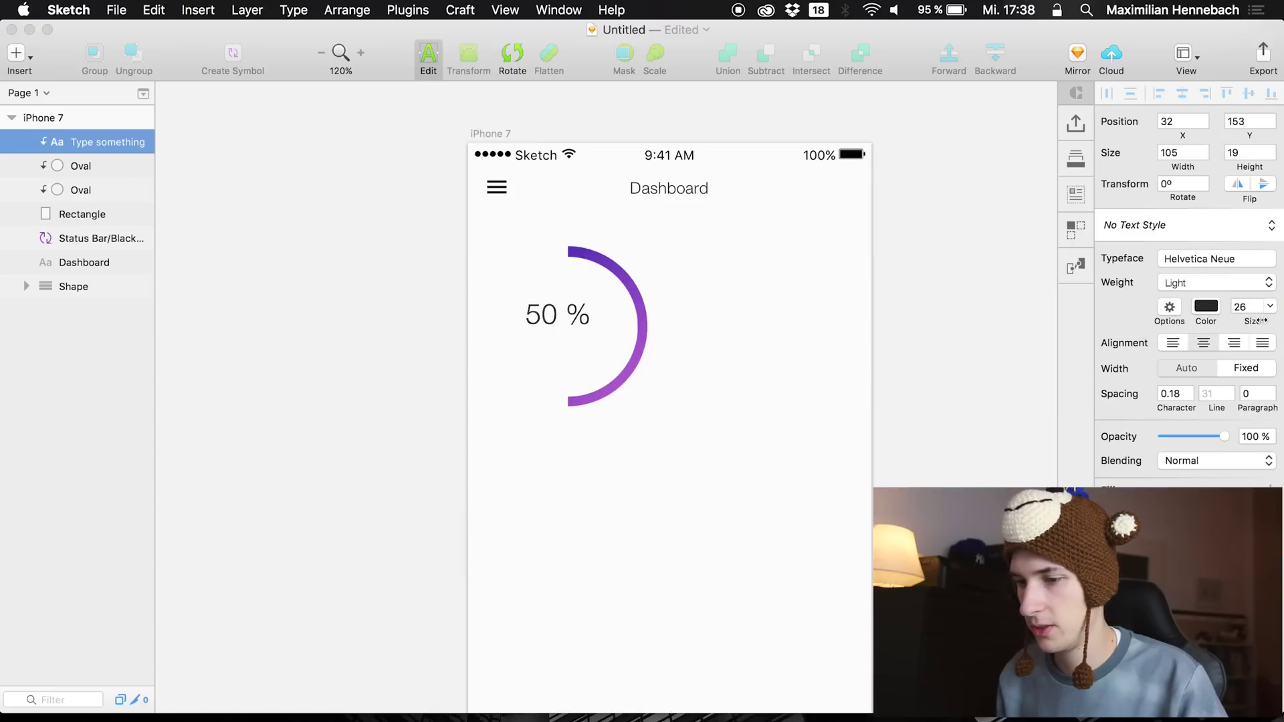
left_click(1253, 293)
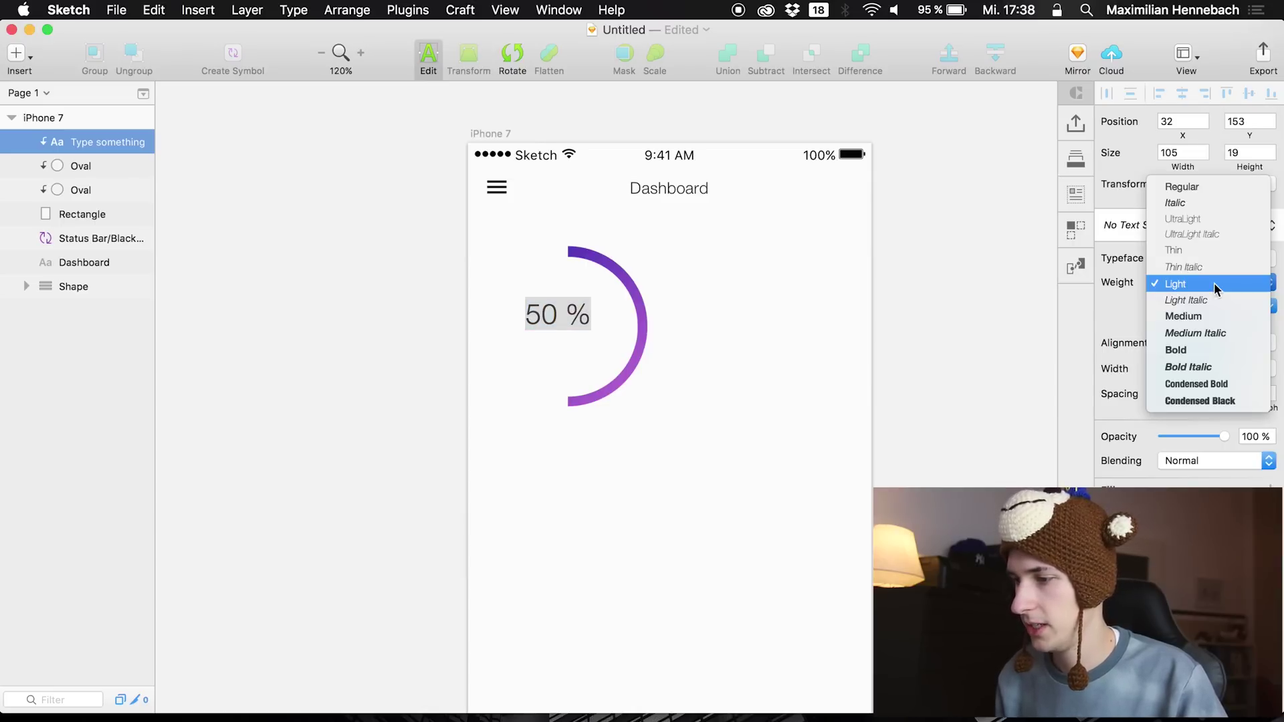
left_click(1181, 252)
key("Escape")
left_click_drag(580, 343, 580, 336)
left_click(692, 514)
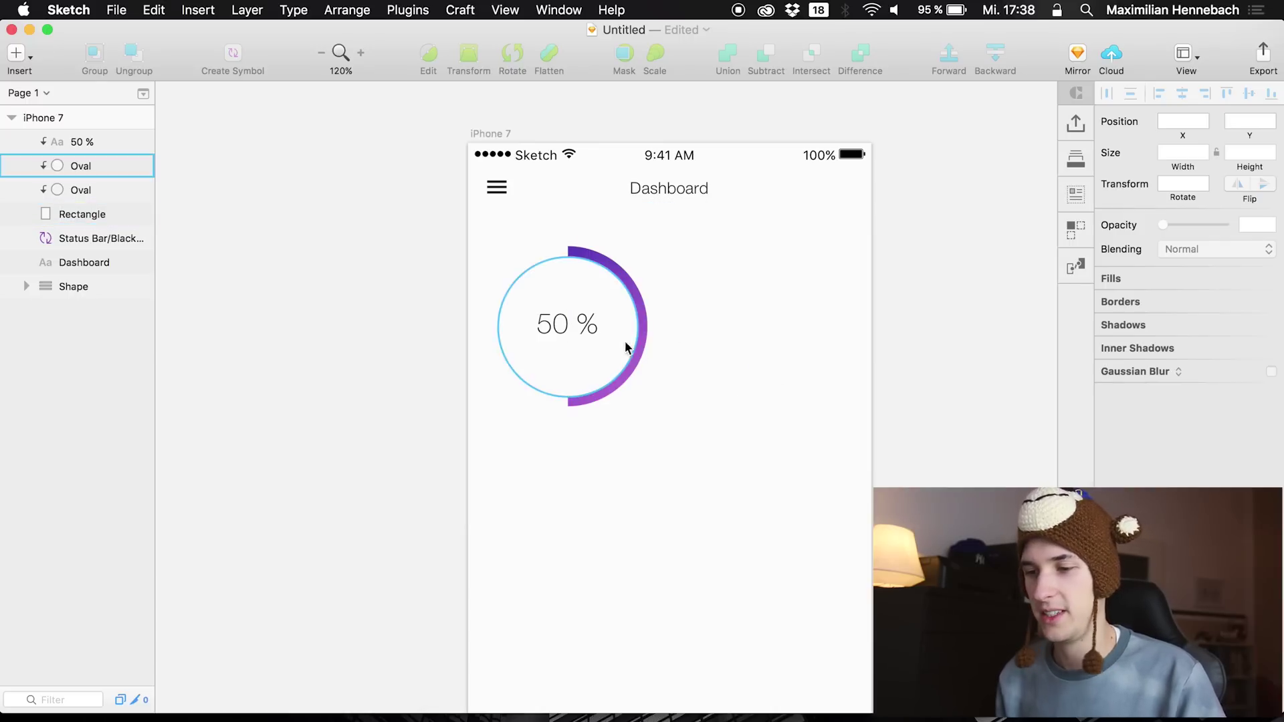
Rename the rectangle layer as "mask"
left_click(66, 144)
double_click(79, 221)
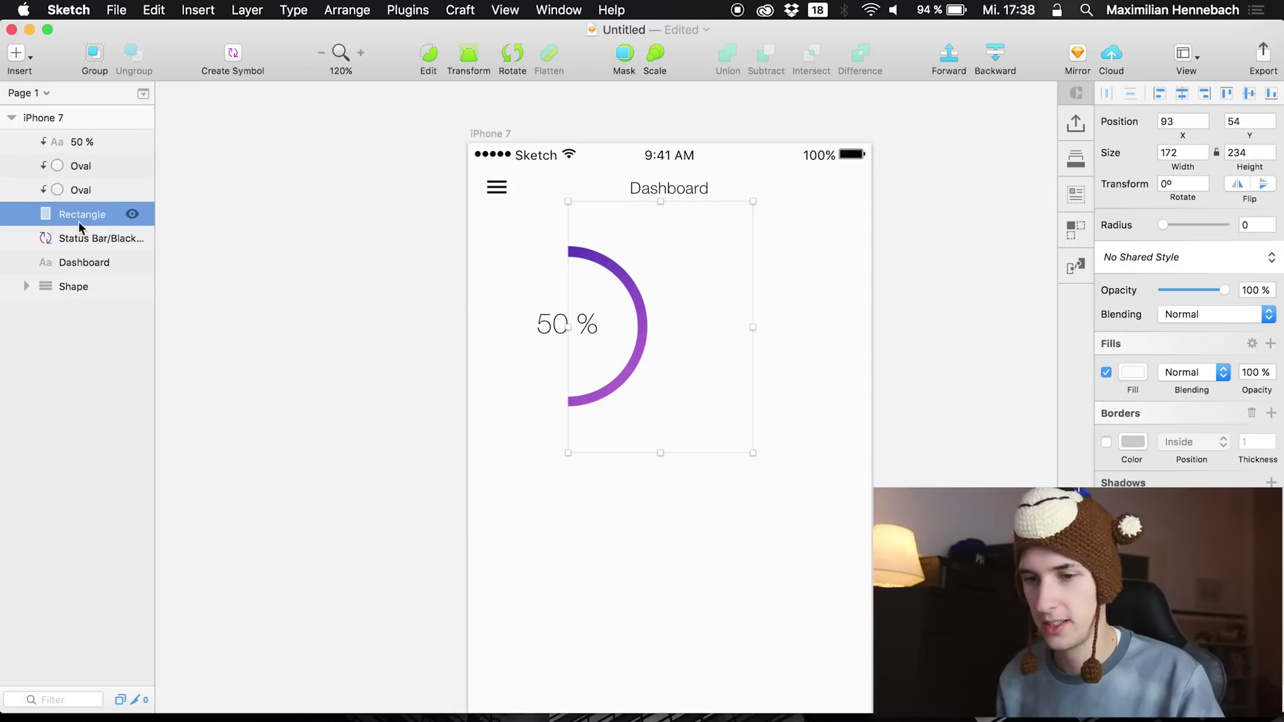
type("mask")
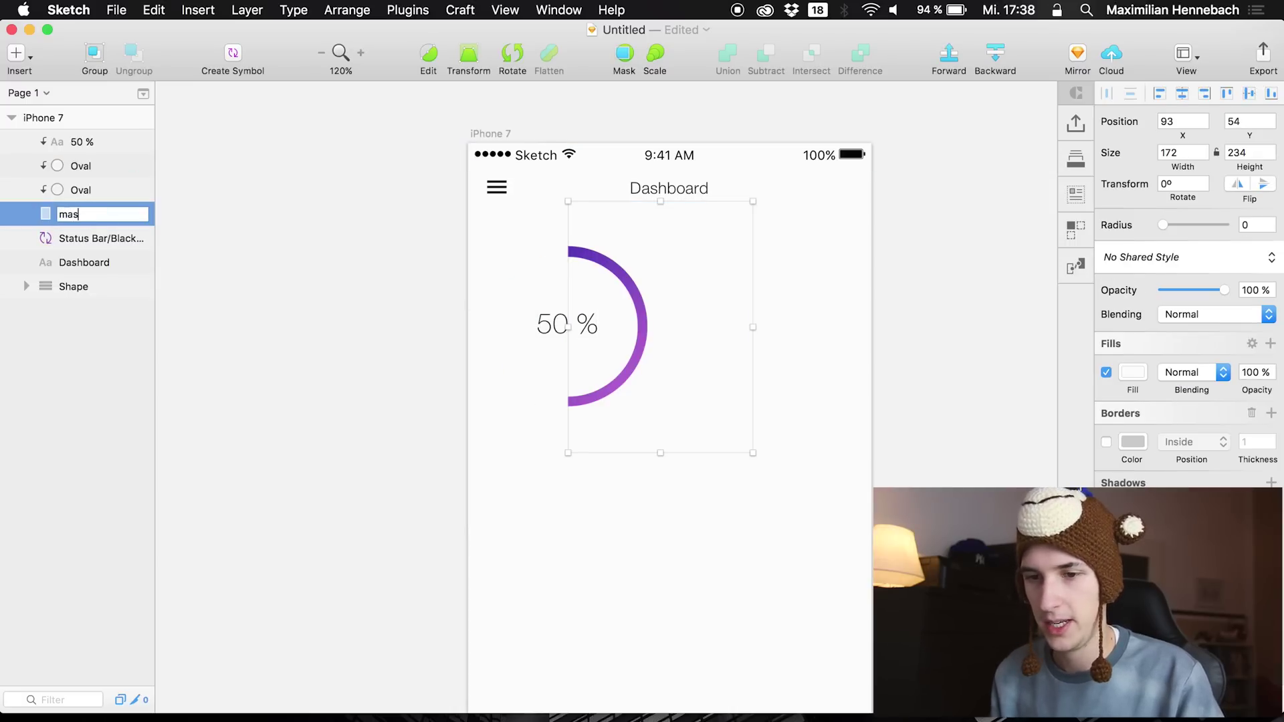
key("Return")
Rename the larger oval layer as "gradient" and the inner oval layer as "white"
double_click(74, 192)
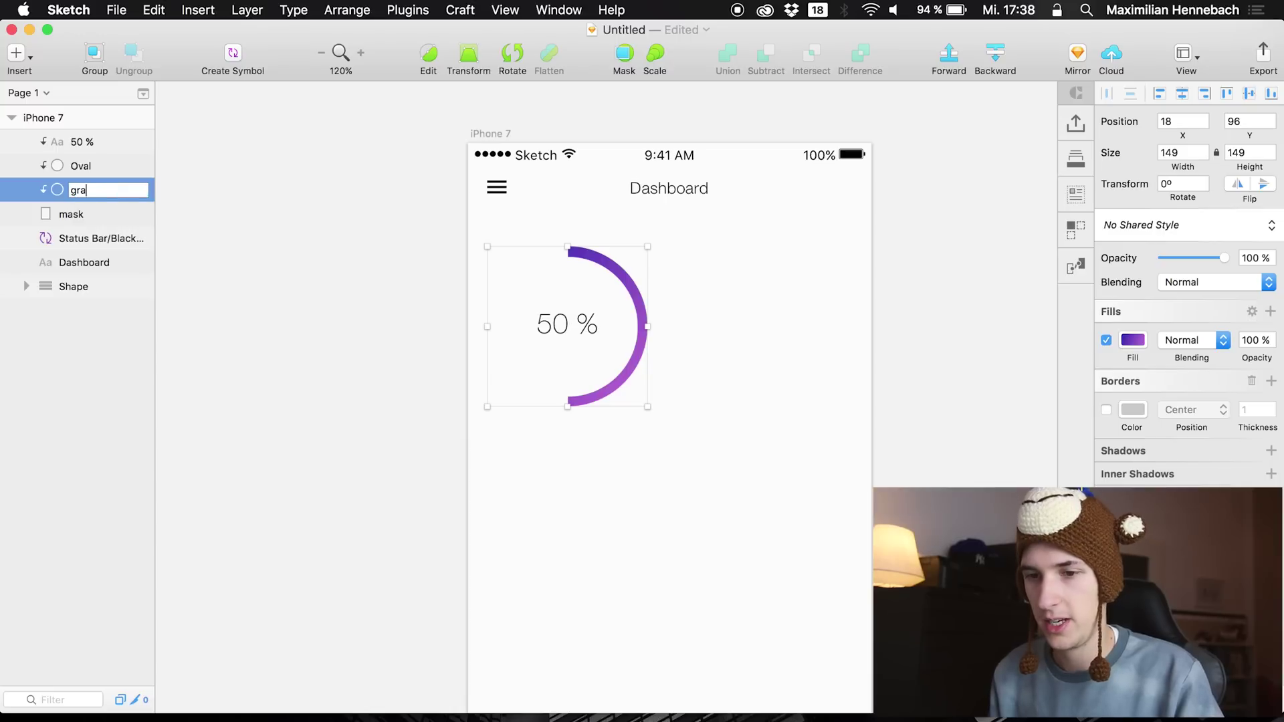
type("gradient")
key("Return")
double_click(76, 166)
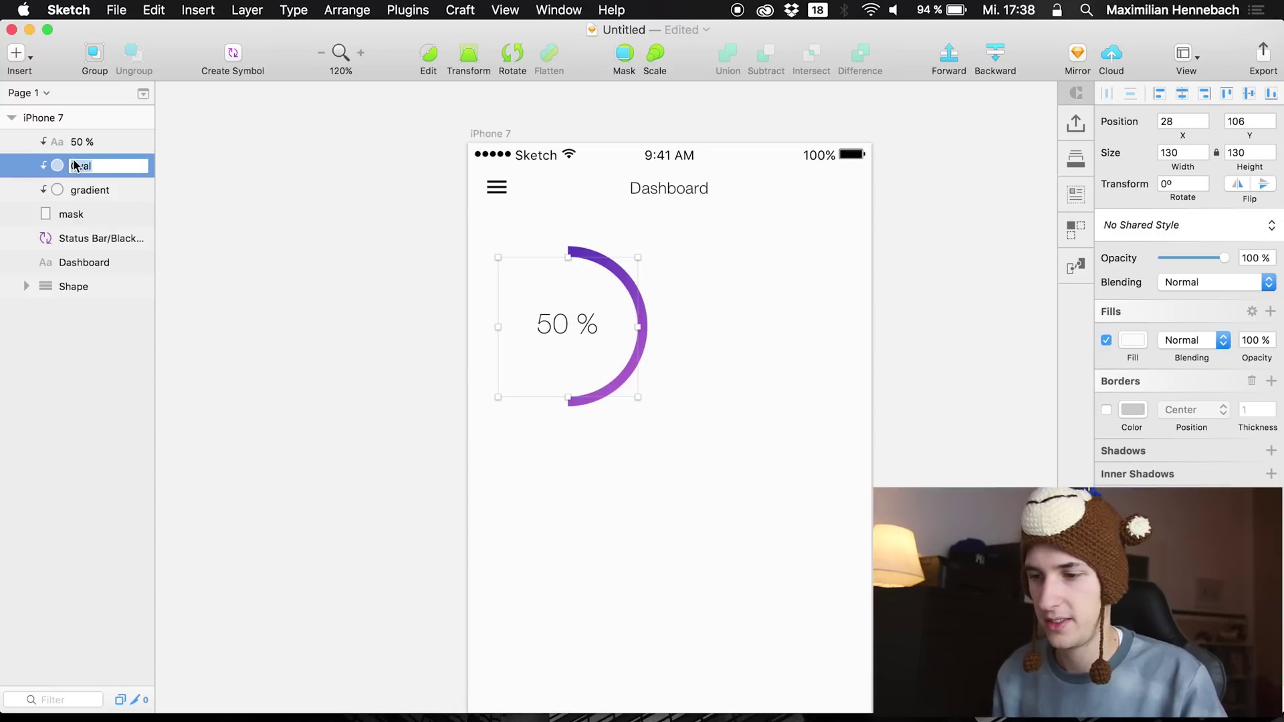
key("Return")
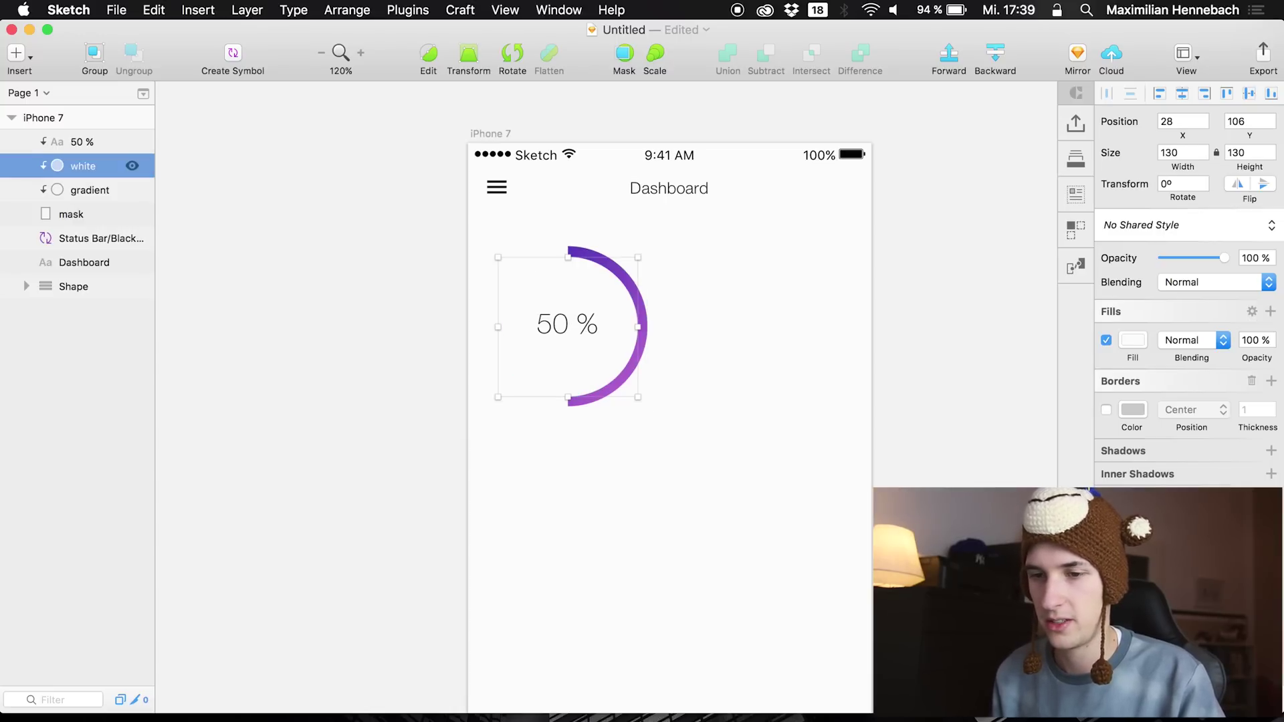
Add a text layer reading "Overall Daily Progress" beside the 50 % text, above the other masked layers
left_click(81, 141)
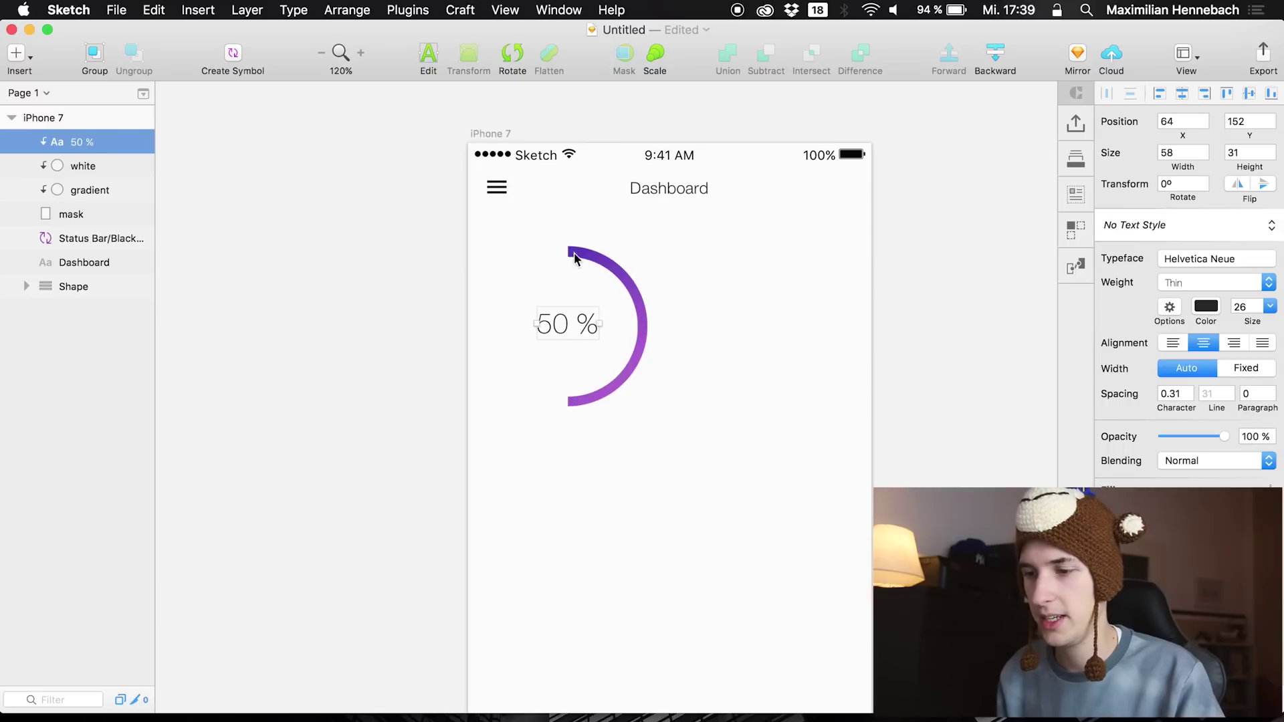
key("t")
left_click_drag(599, 299, 787, 332)
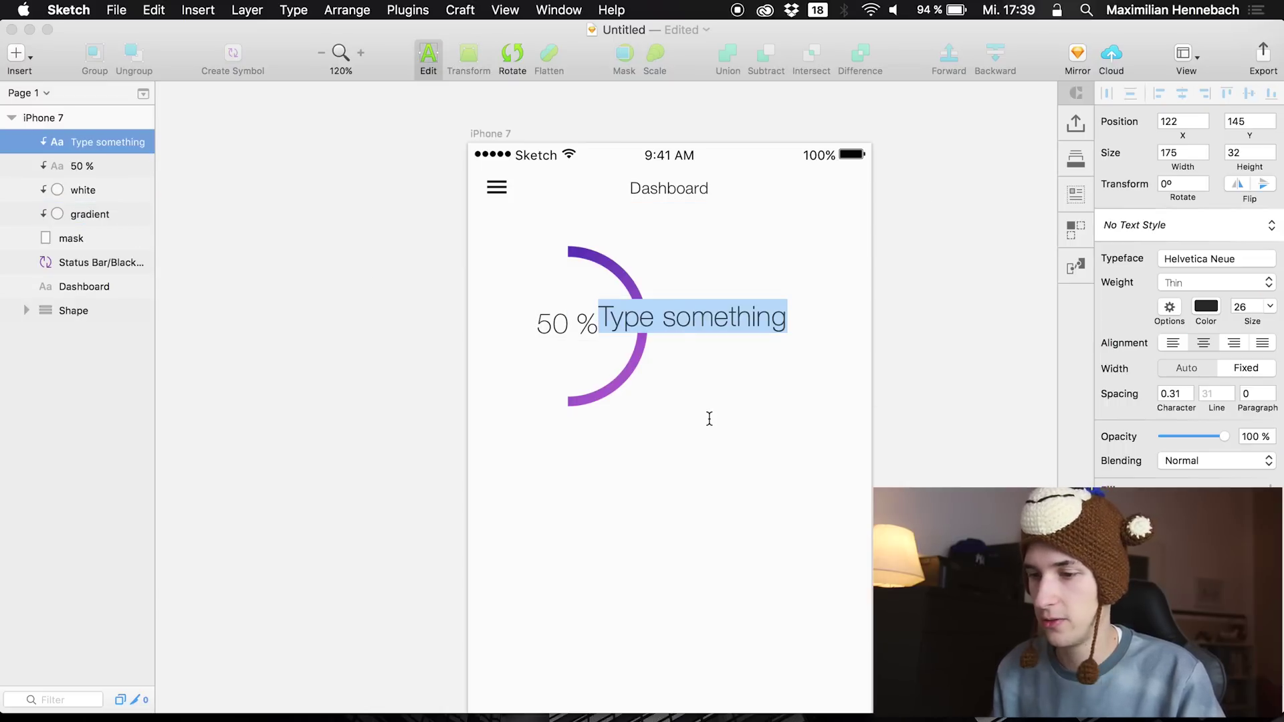
type("Overall Dai")
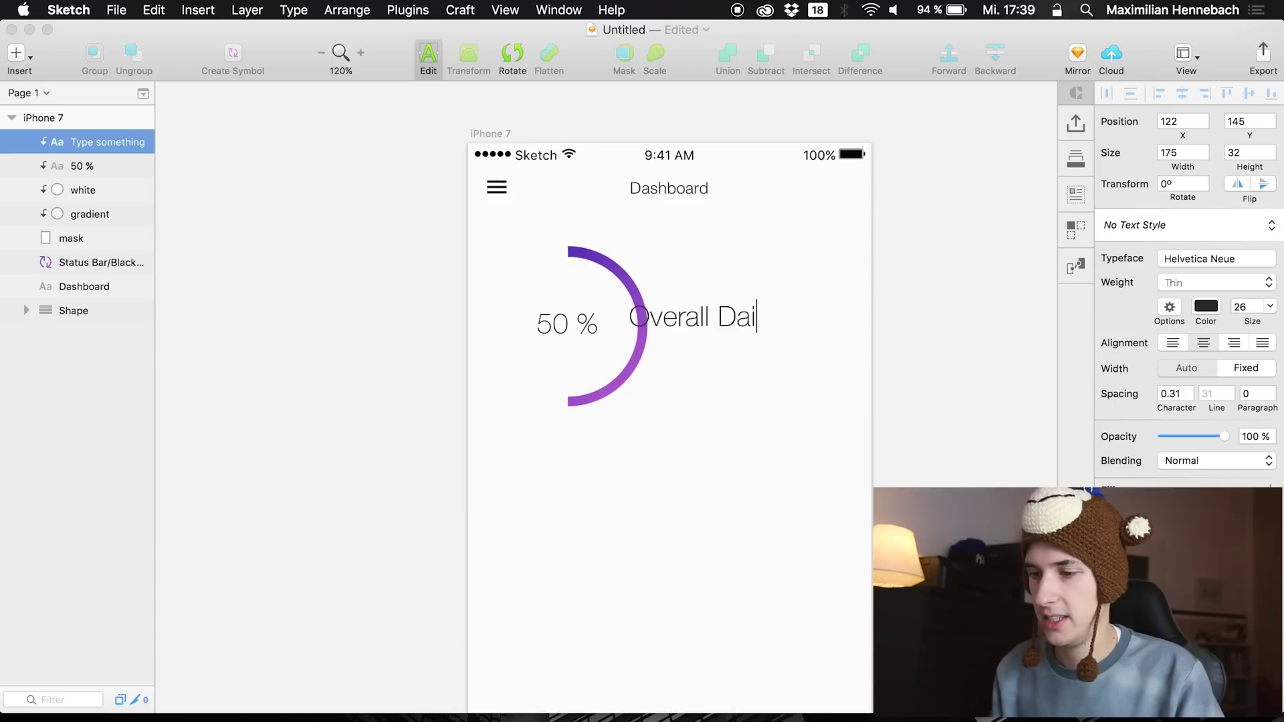
type("ly Progres")
key("BackSpace")
key("BackSpace")
type("ress")
left_click(791, 458)
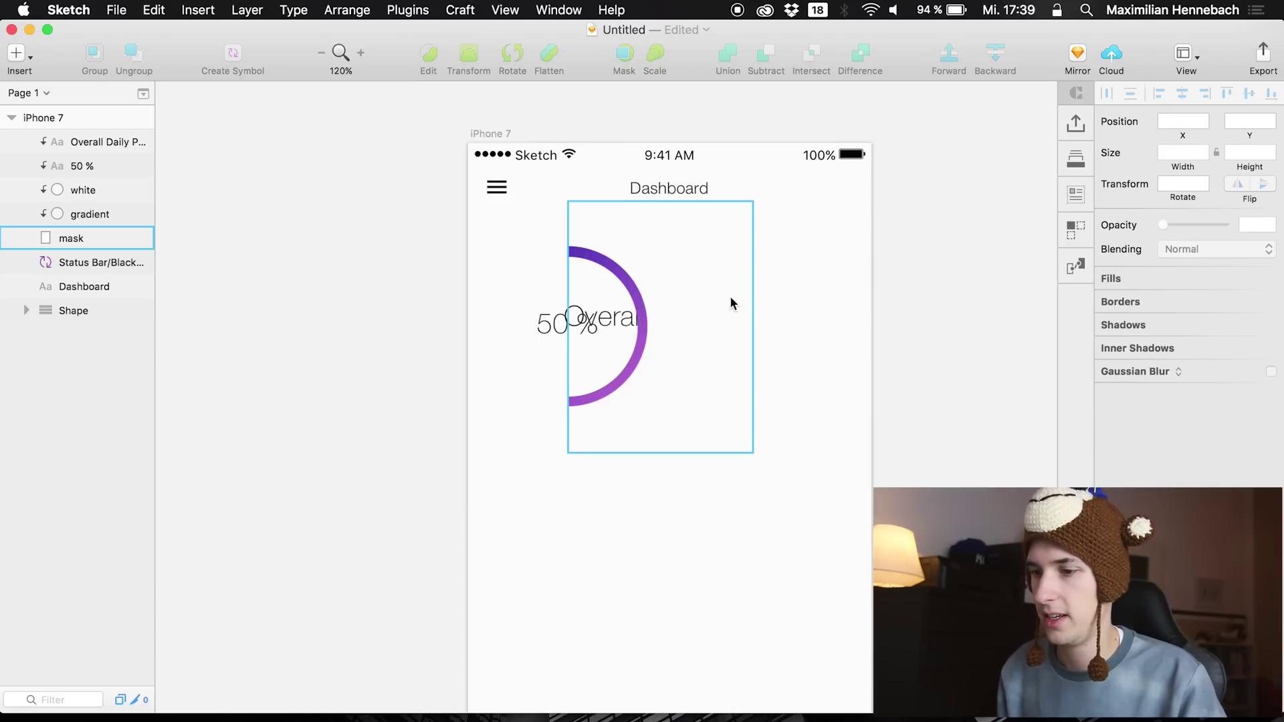
left_click(625, 307)
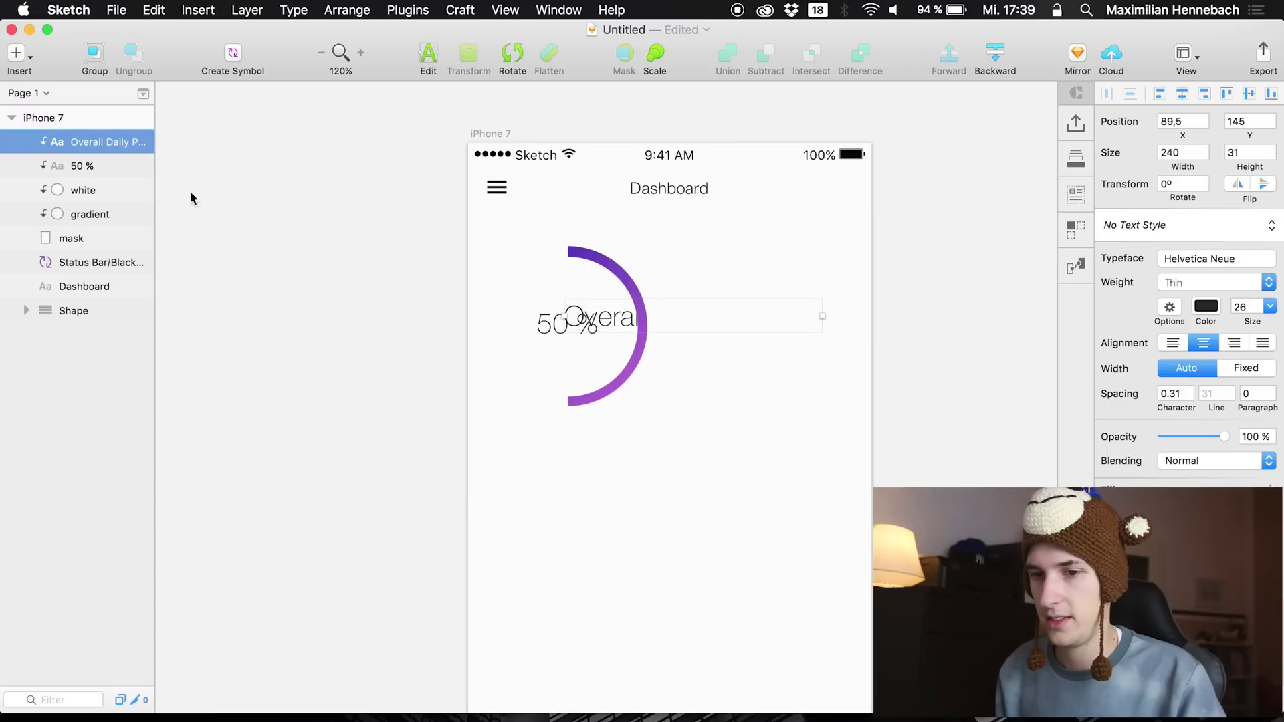
Exempt the "Overall Daily Progress" text from the underlying mask, move it beside the ring wrapped over two lines, and left-align it
right_click(89, 139)
left_click(131, 579)
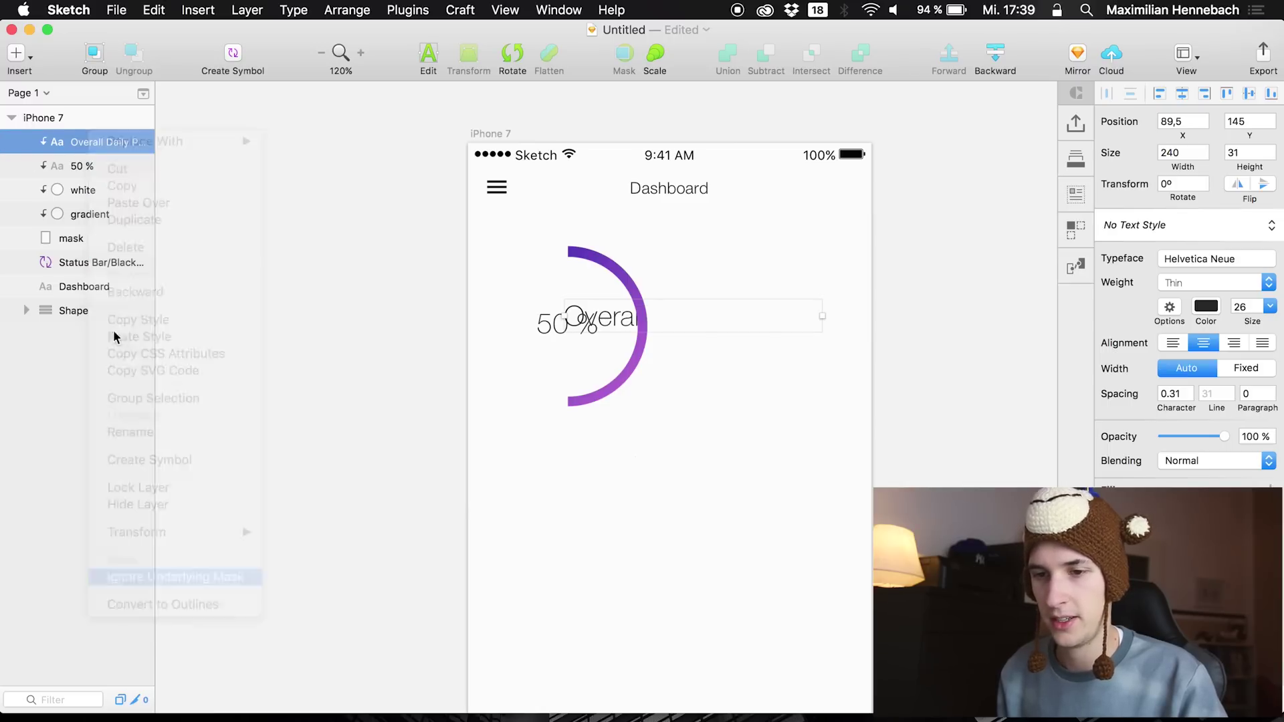
left_click_drag(712, 320, 830, 311)
left_click(1174, 343)
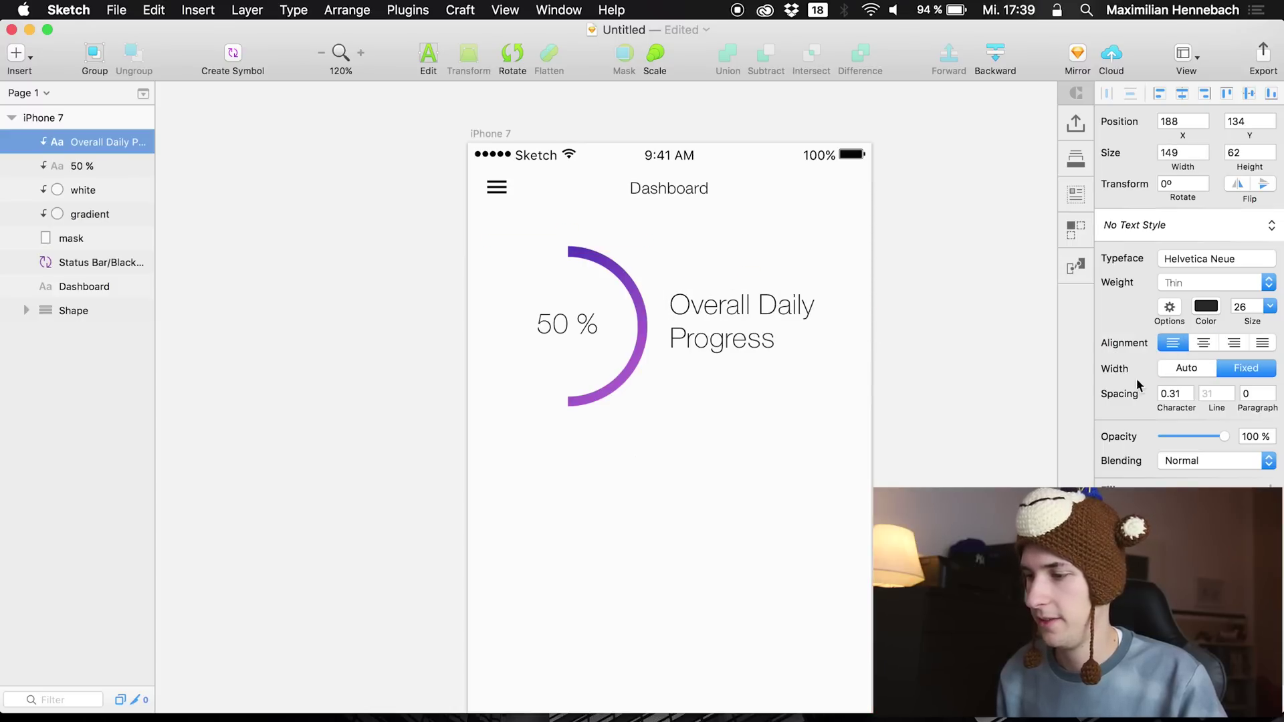
Set the "Overall Daily Progress" text to size 21 and position it at X 199, Y 142, level with the ring
mouse_move(744, 312)
left_mouse_down()
mouse_move(762, 310)
mouse_move(744, 322)
left_mouse_up()
left_click_drag(1248, 319, 1243, 320)
mouse_move(738, 309)
left_mouse_down()
mouse_move(726, 320)
mouse_move(723, 302)
left_mouse_up()
left_click(798, 528)
scroll(727, 528, "down", 5)
scroll(728, 528, "up", 3)
scroll(726, 529, "up", 1)
left_click(651, 170)
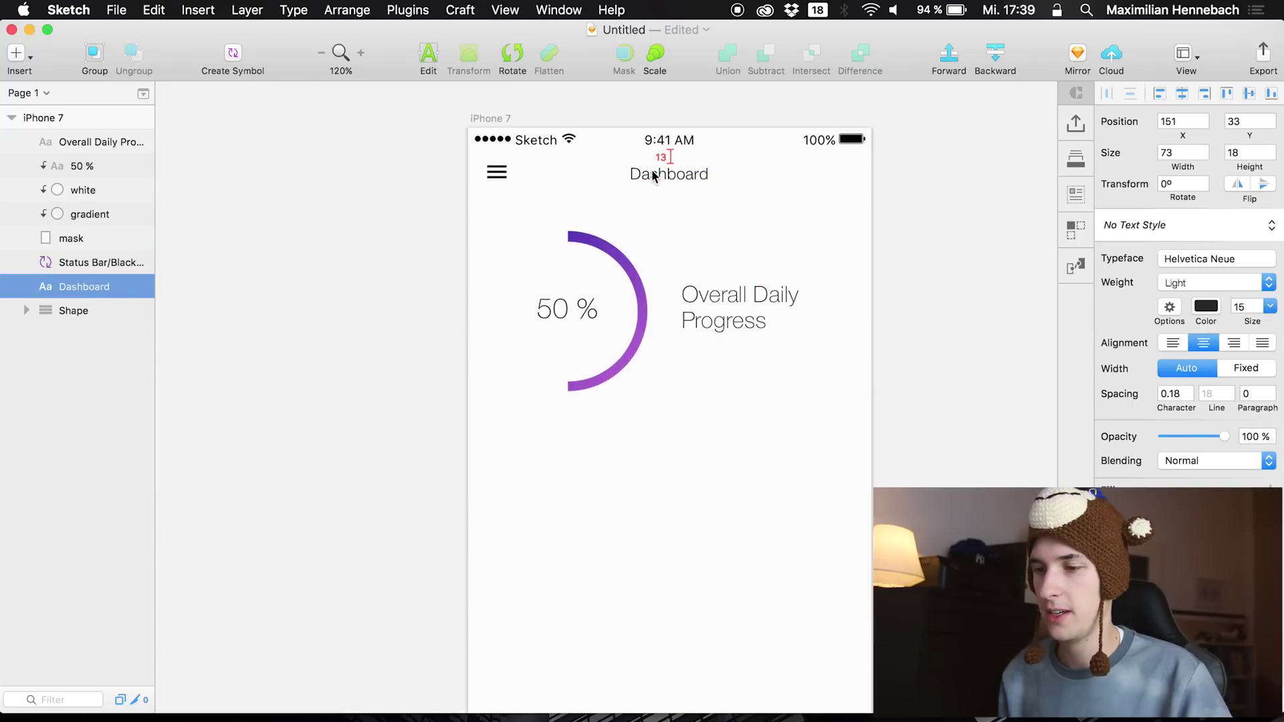
scroll(646, 495, "down", 5)
left_click(643, 346)
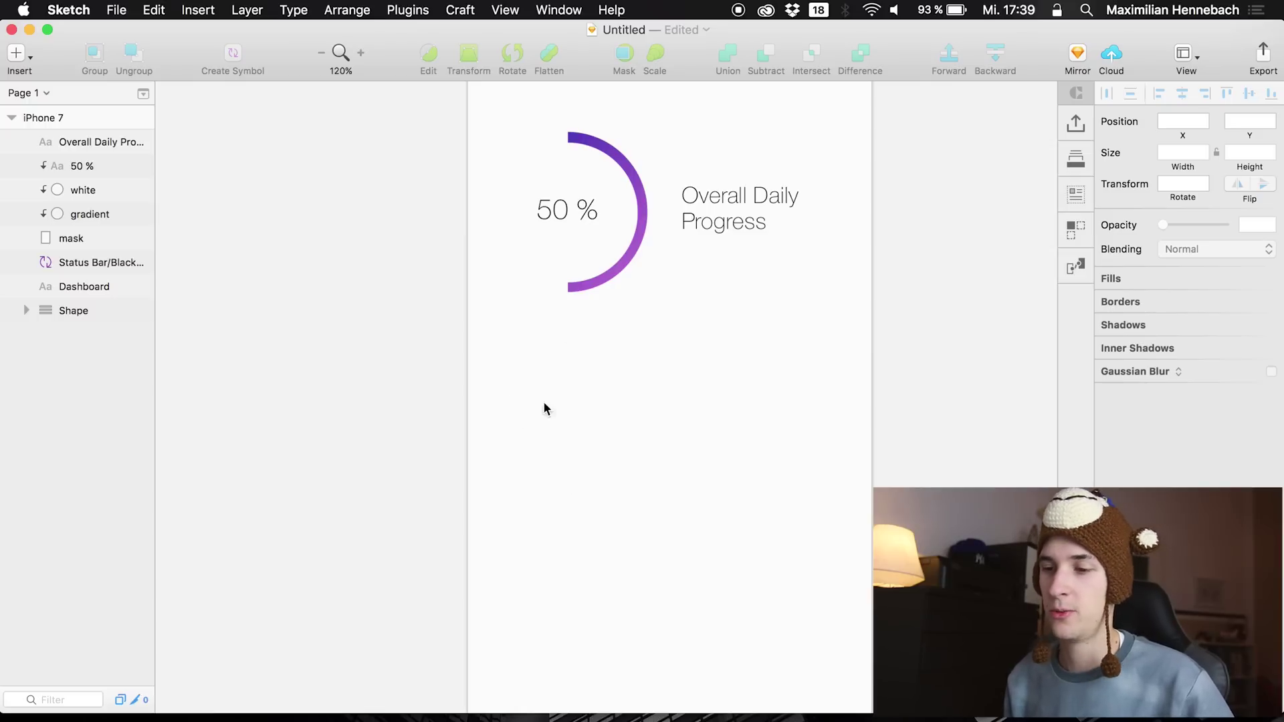
scroll(550, 408, "up", 2)
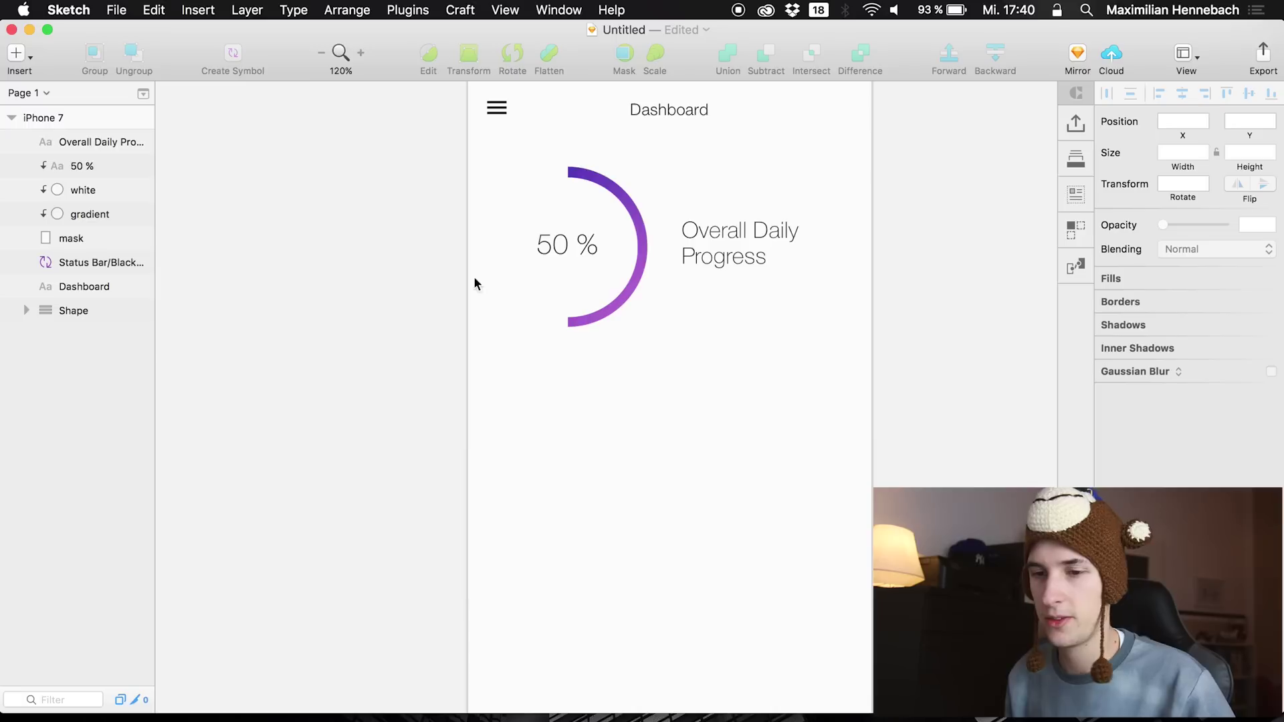
Group all layers from the "Overall Daily Progress" text to the mask and name the group "daily progress"
left_click(52, 144)
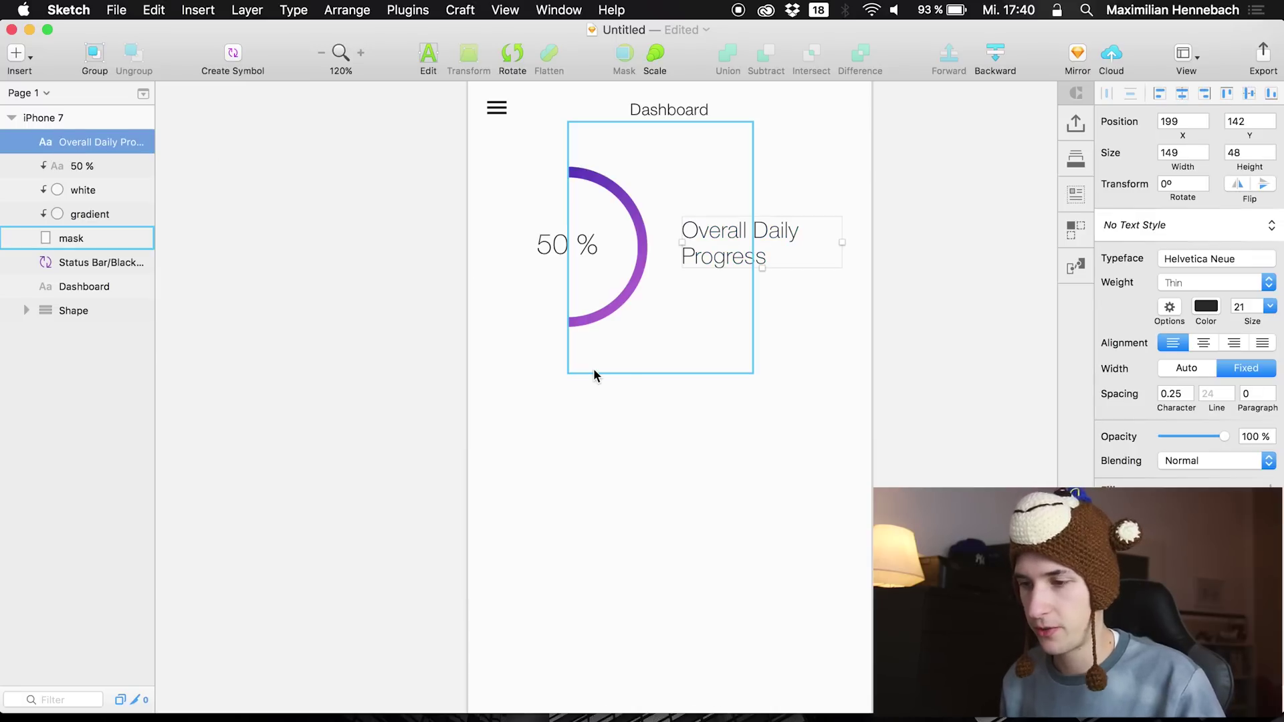
left_click(77, 240, "shift")
key("super+g")
double_click(79, 145)
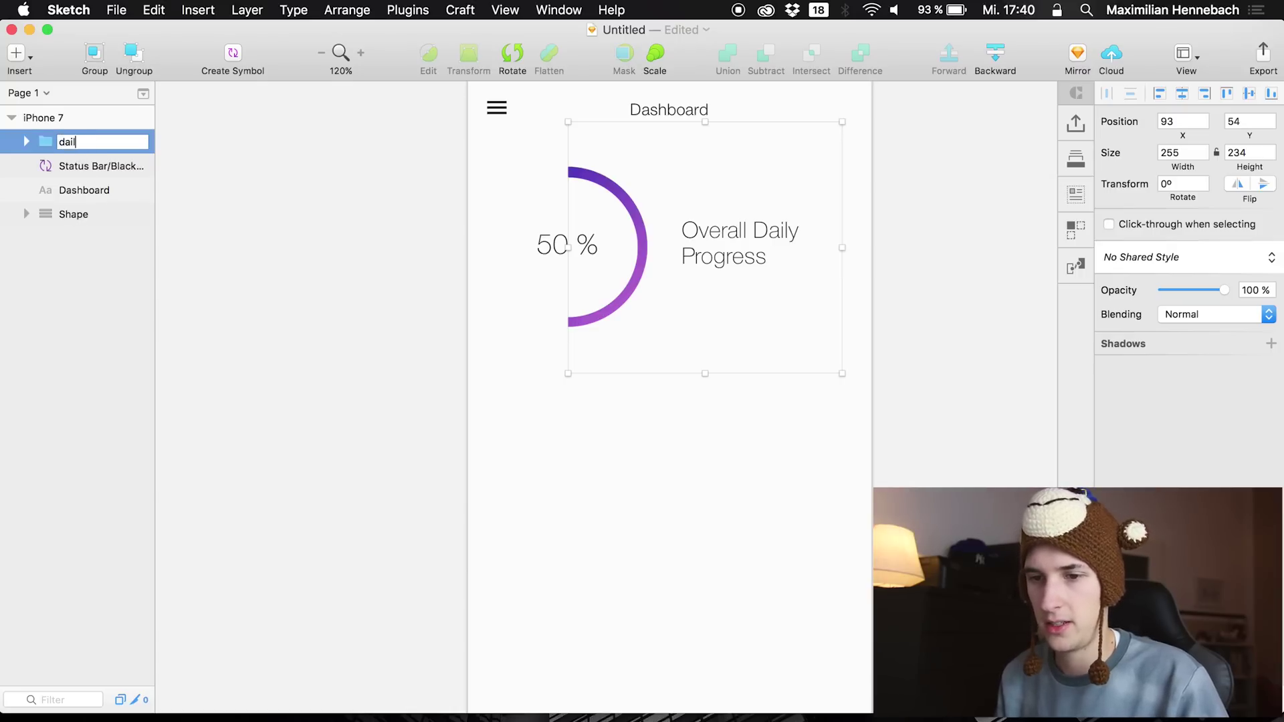
type("daily progress")
key("Return")
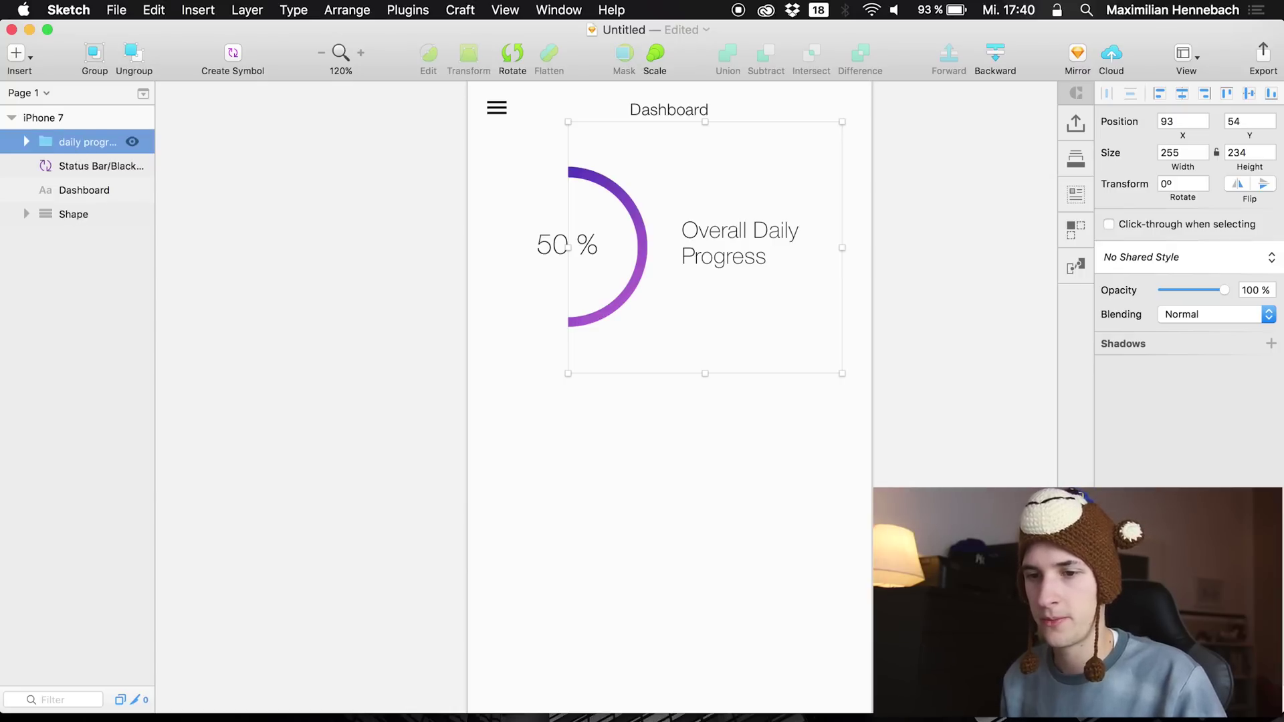
left_click(73, 165)
left_click(74, 147)
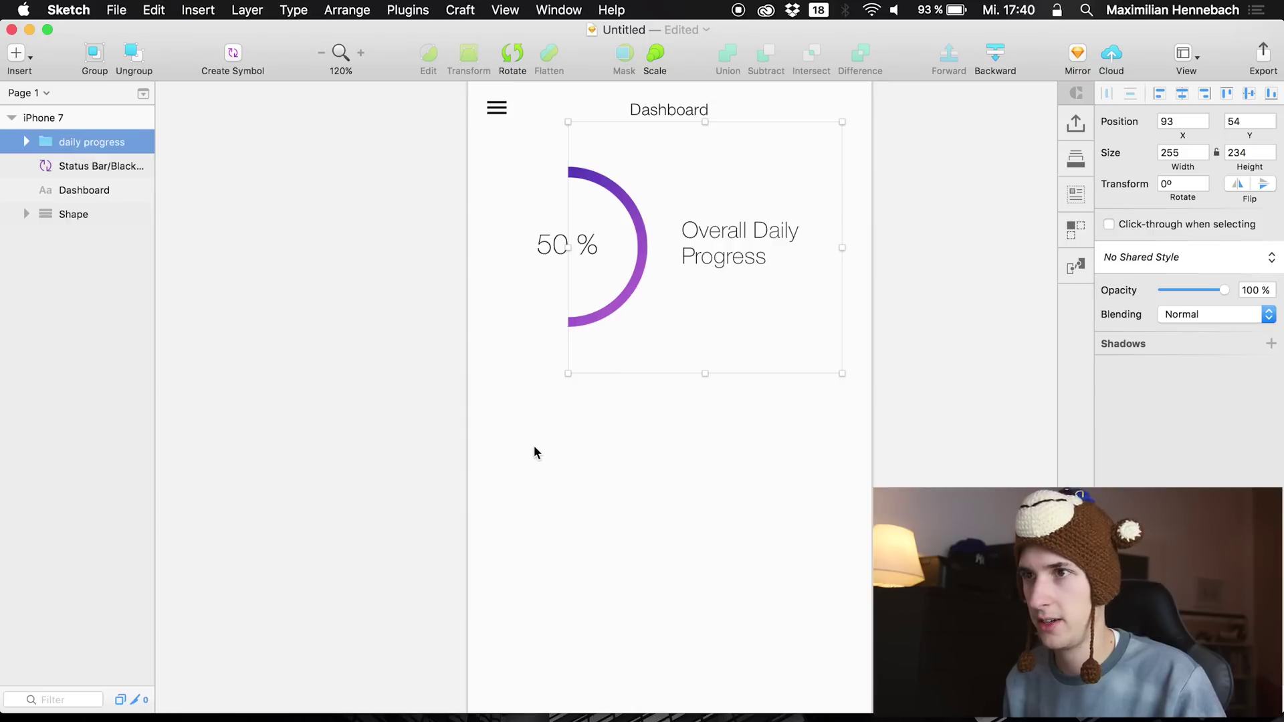
Draw a rounded rectangle about 170 × 224 with radius 8 below the ring and place a duplicate directly to its right
key("r")
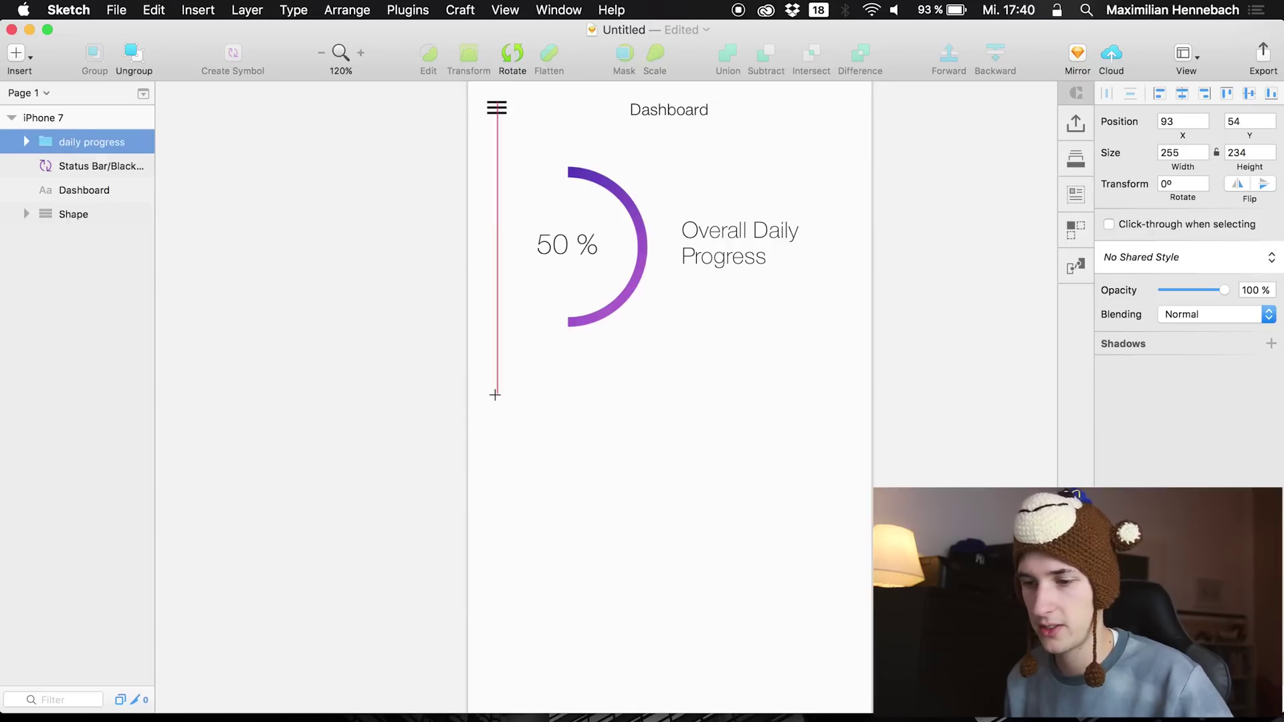
left_click_drag(486, 390, 670, 630)
key("super+d")
left_click_drag(593, 510, 778, 508)
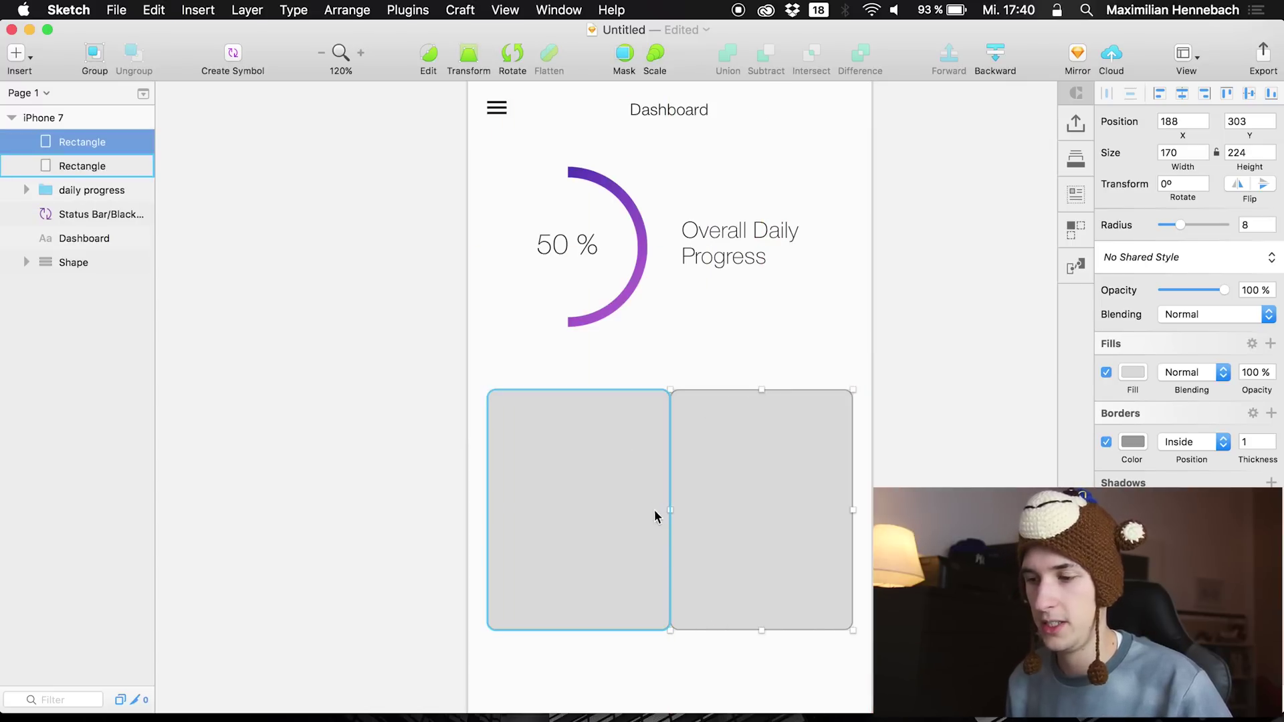
Narrow both rectangles to 160.6 wide and move the right one to X 196 to leave a gap between them
left_click(600, 494, "shift")
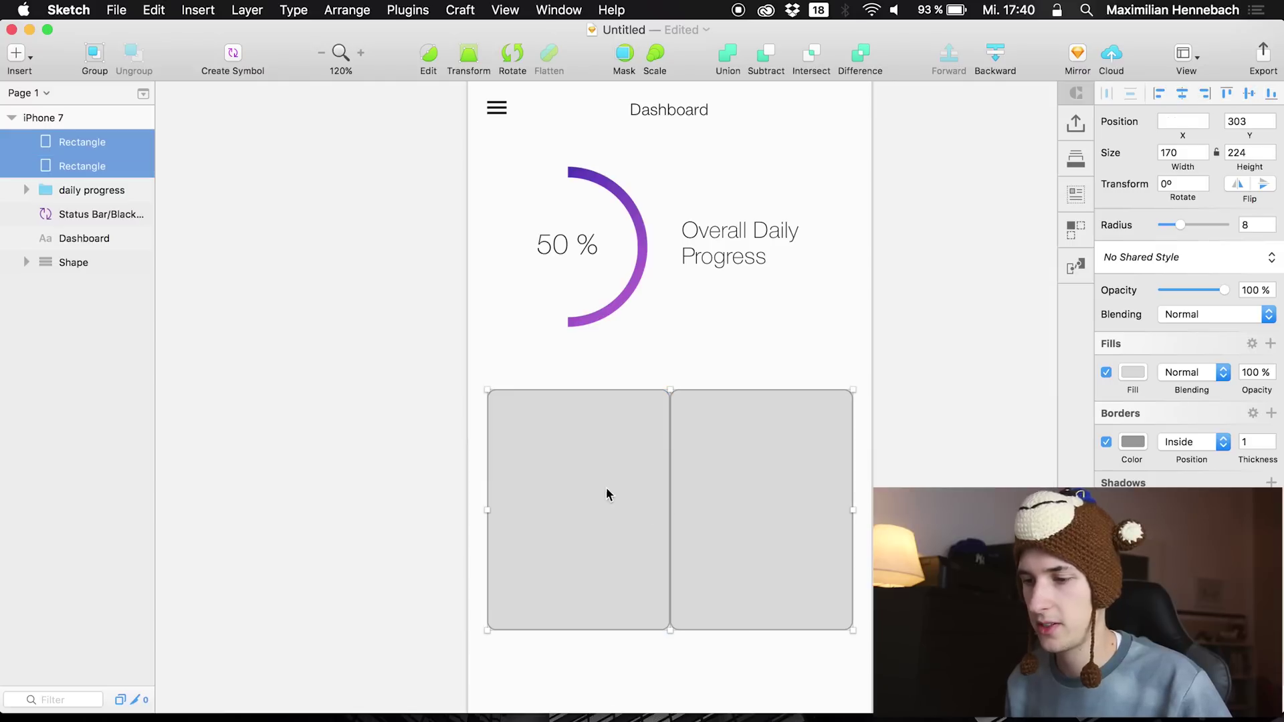
left_click_drag(854, 511, 833, 512)
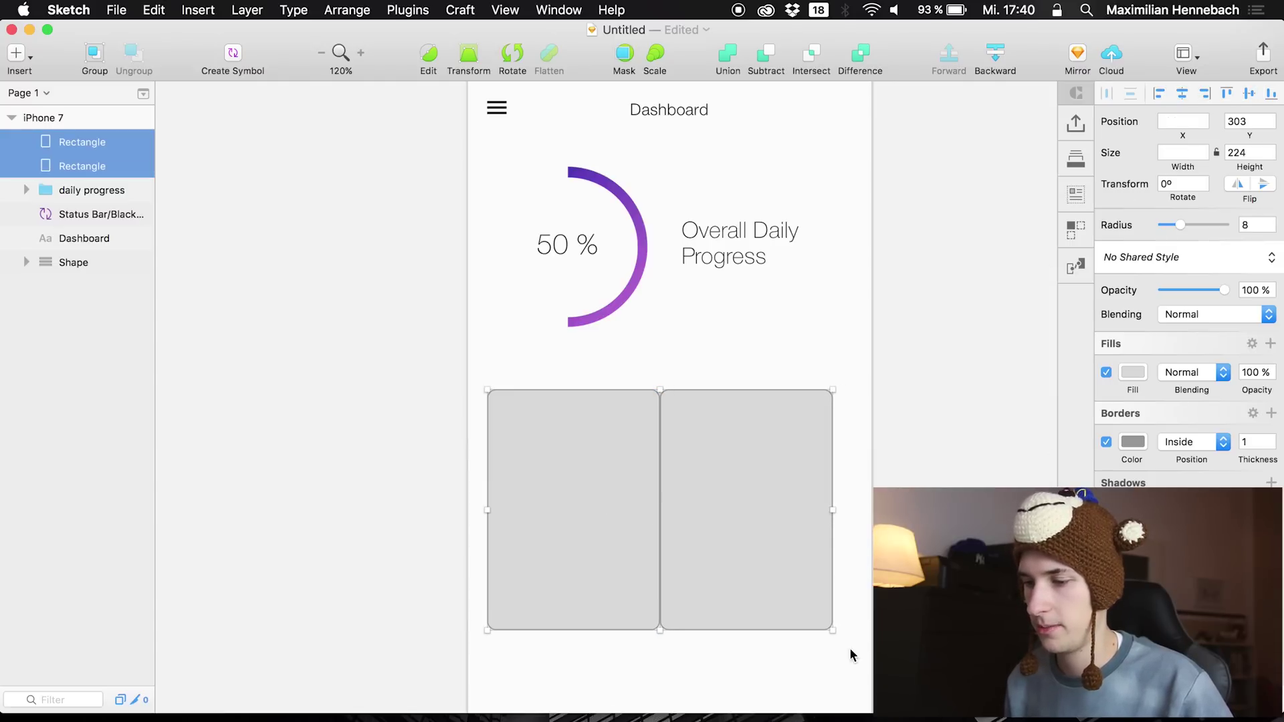
left_click(788, 612)
double_click(776, 567)
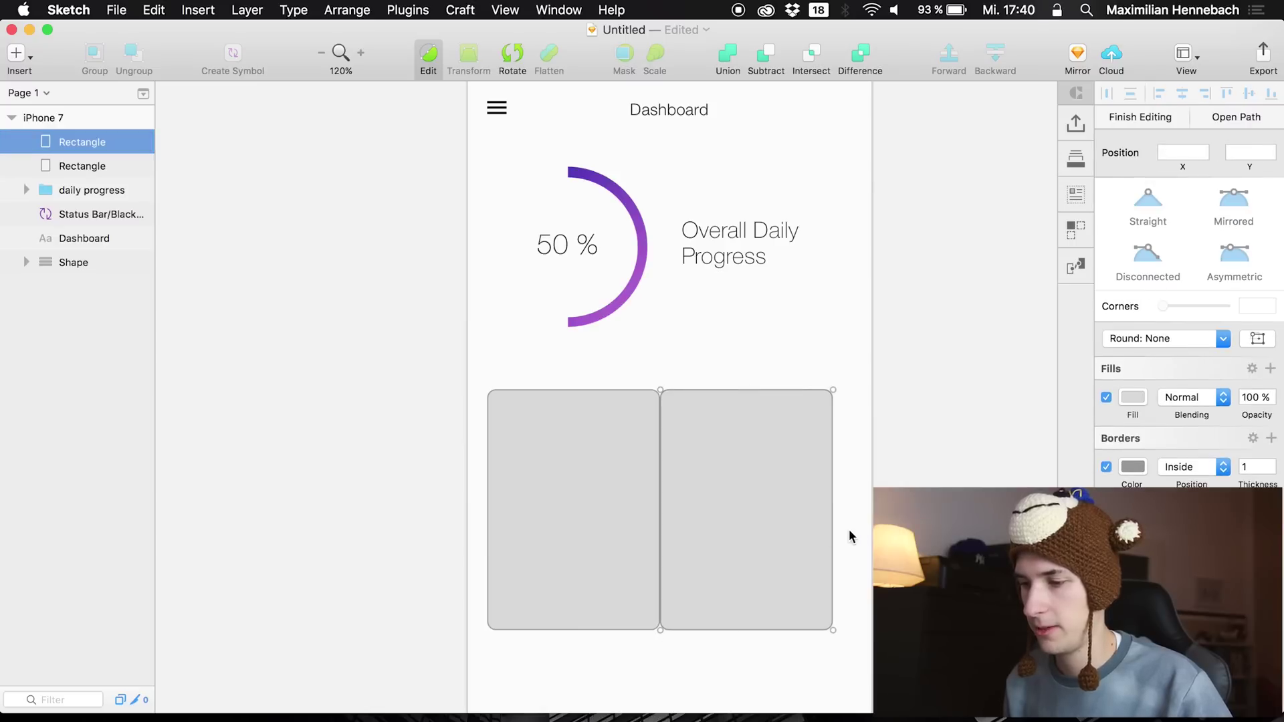
key("Escape")
left_click_drag(795, 494, 810, 489)
scroll(810, 489, "up", 3)
scroll(810, 492, "down", 5)
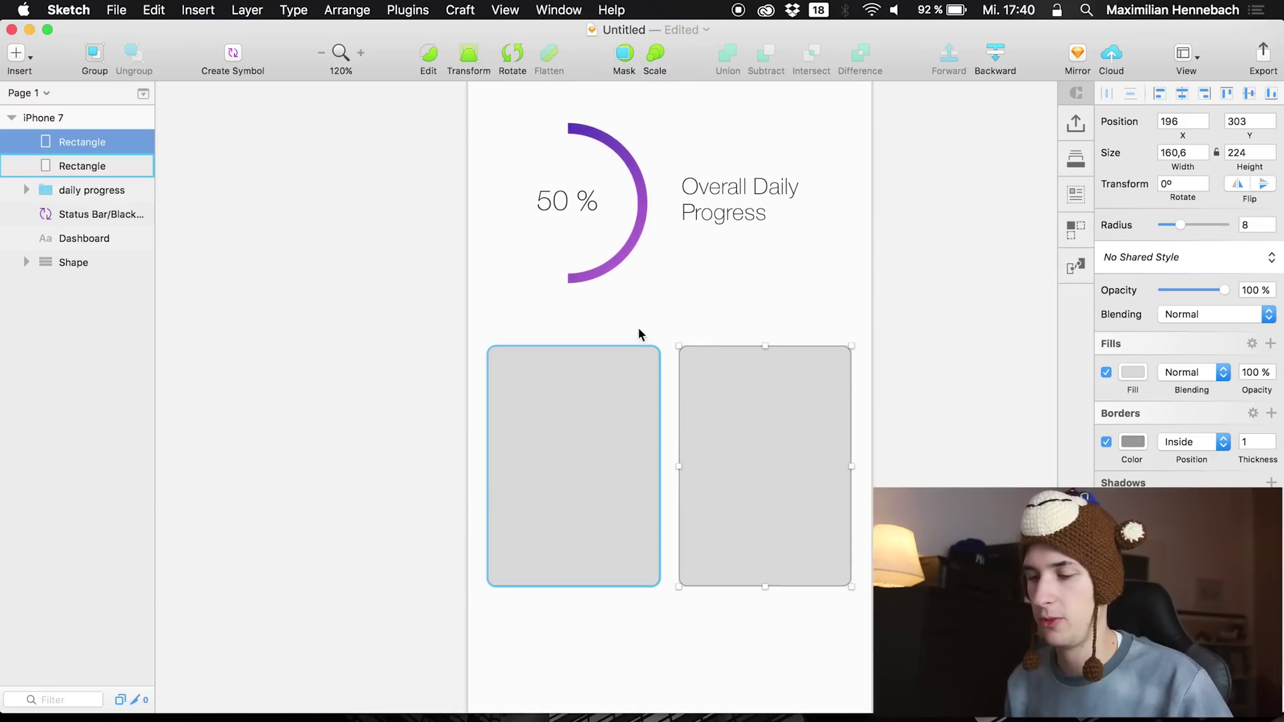
Remove the left rectangle's border and fill it with the purple sampled from the progress ring
left_click(640, 419)
left_click(1133, 373)
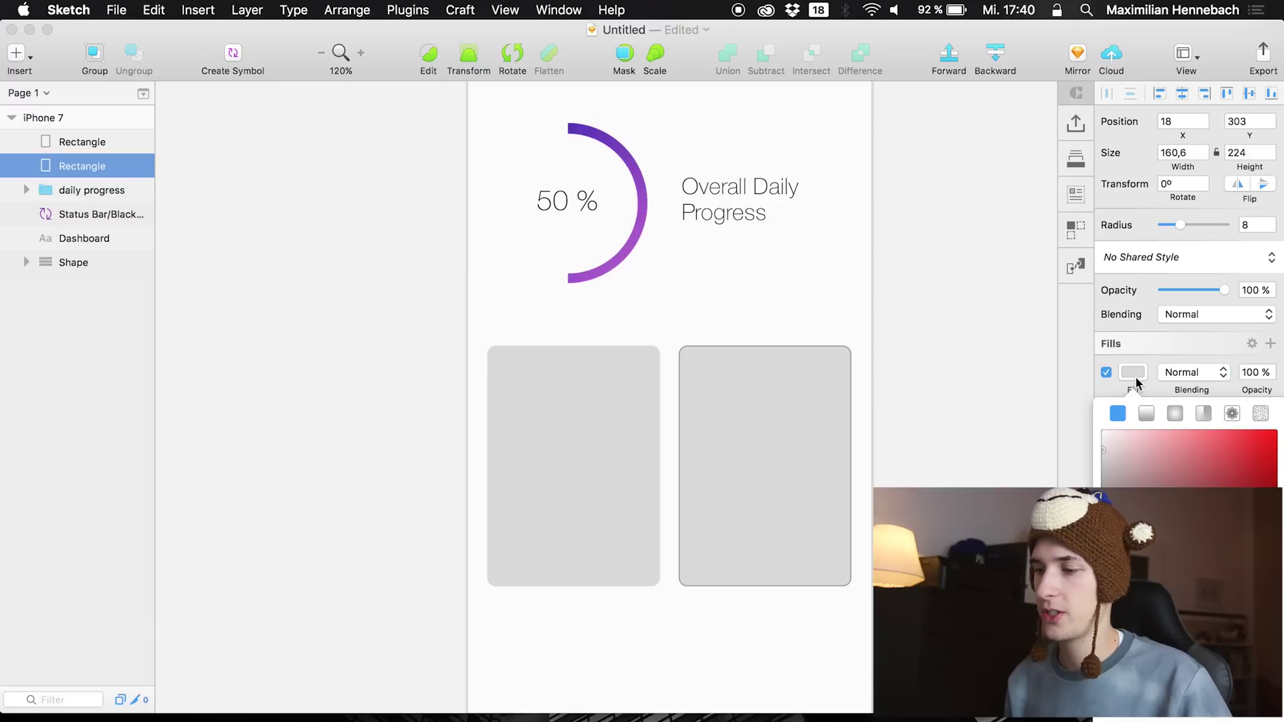
left_click(1113, 619)
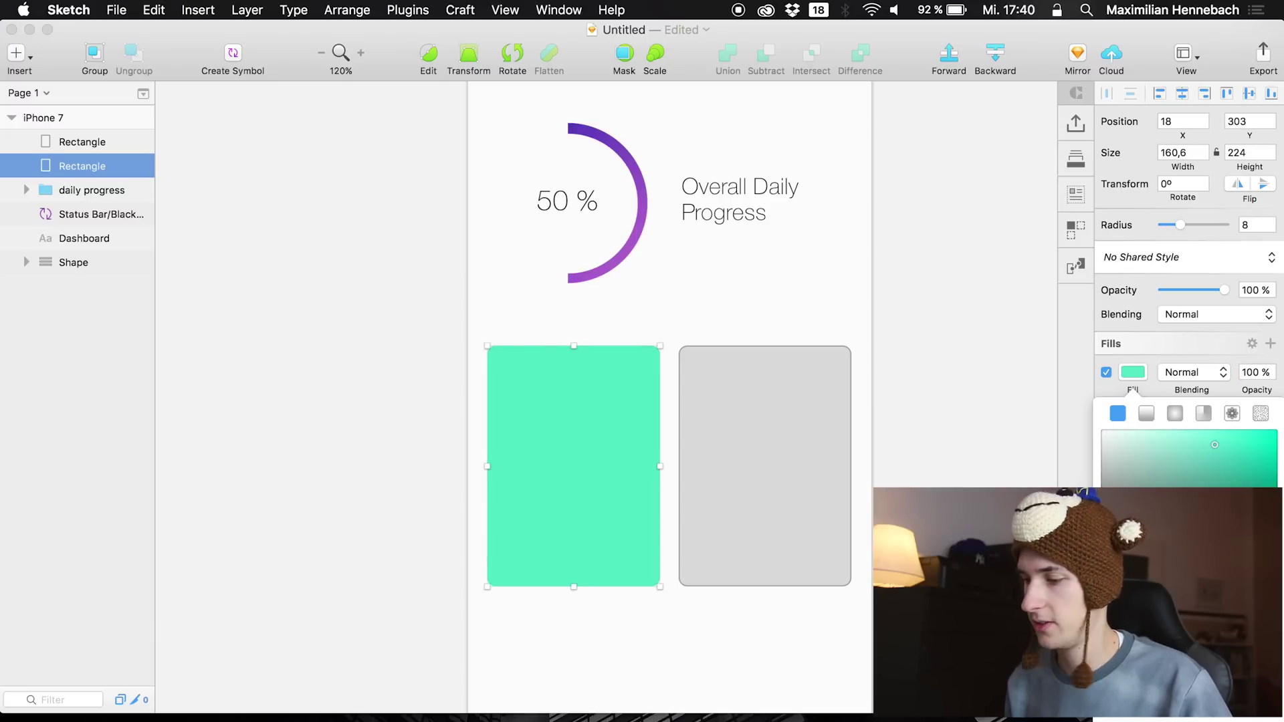
left_click(1129, 618)
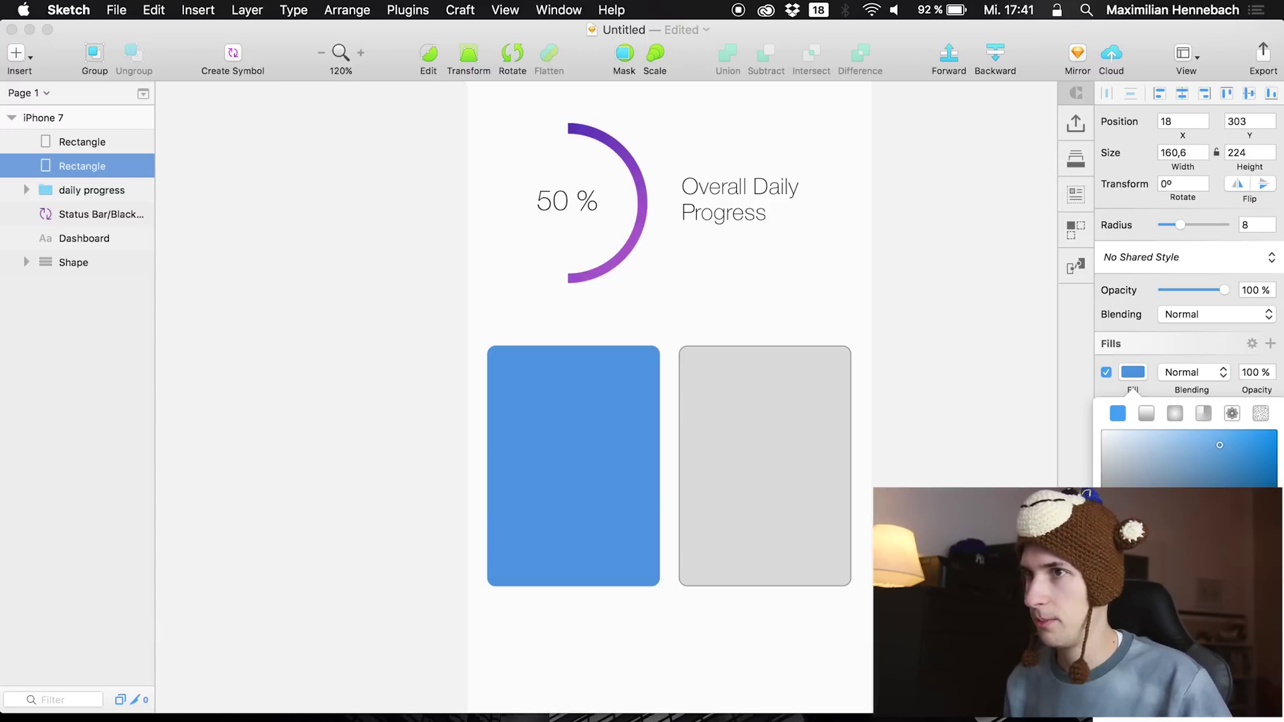
key("ctrl+c")
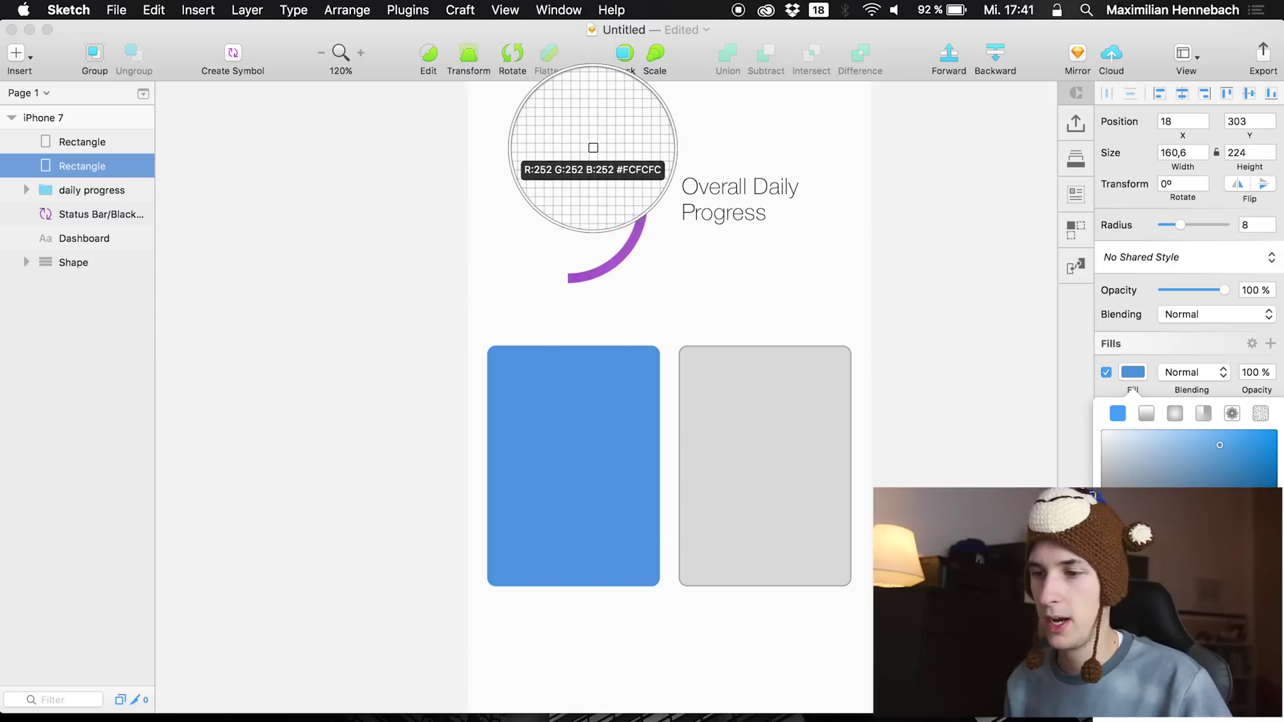
left_click(636, 235)
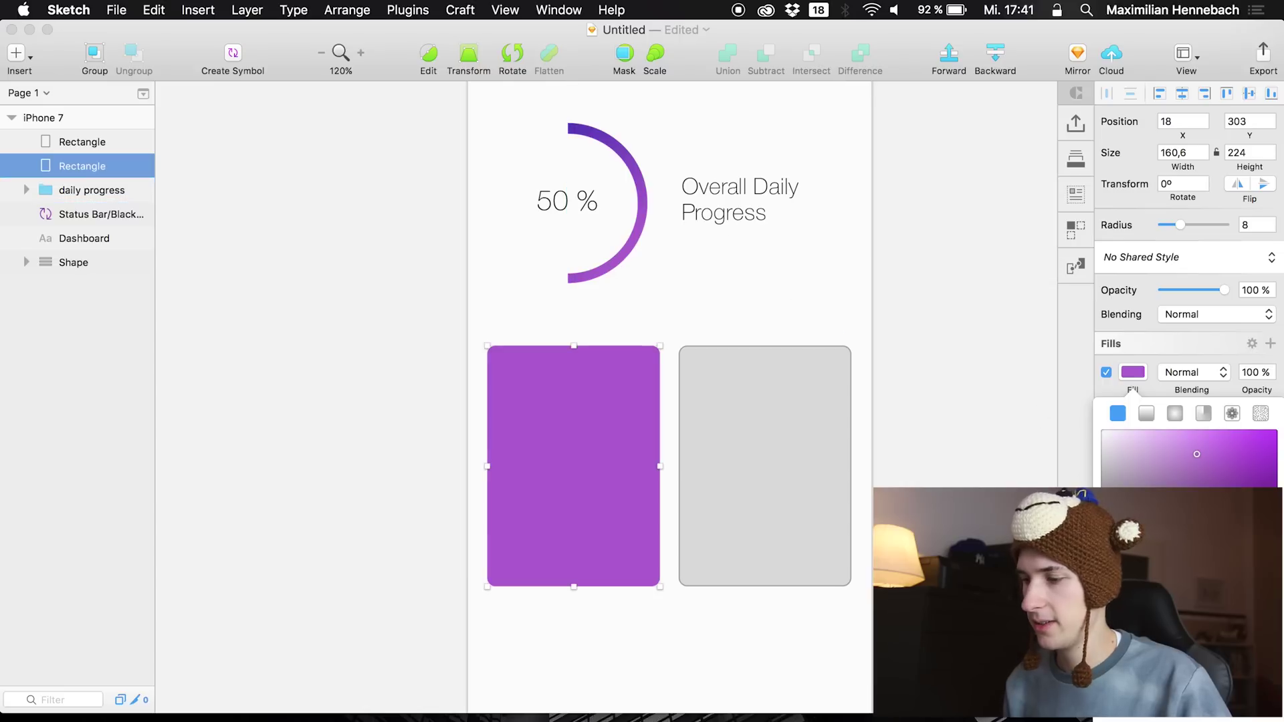
Make the left rectangle's fill more saturated and shift its hue to a bright green
left_click(1241, 440)
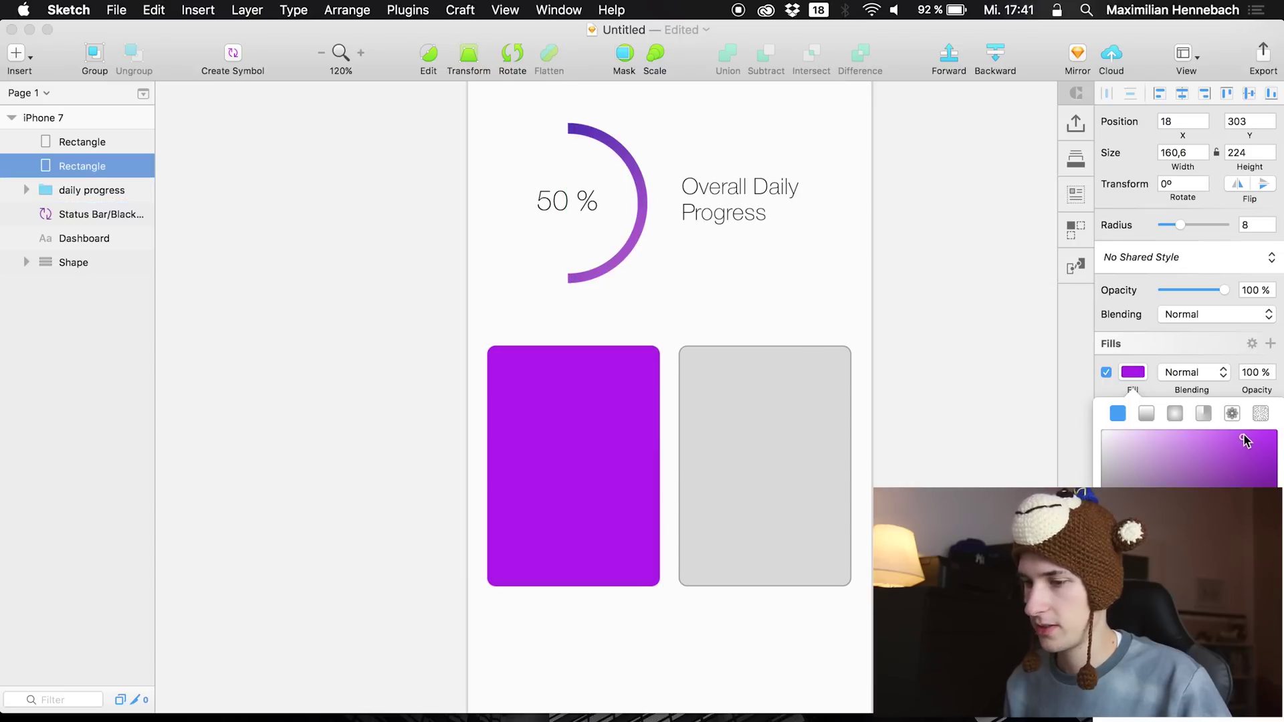
left_click(1204, 528)
mouse_move(1204, 528)
left_mouse_down()
mouse_move(1157, 528)
mouse_move(1181, 528)
left_mouse_up()
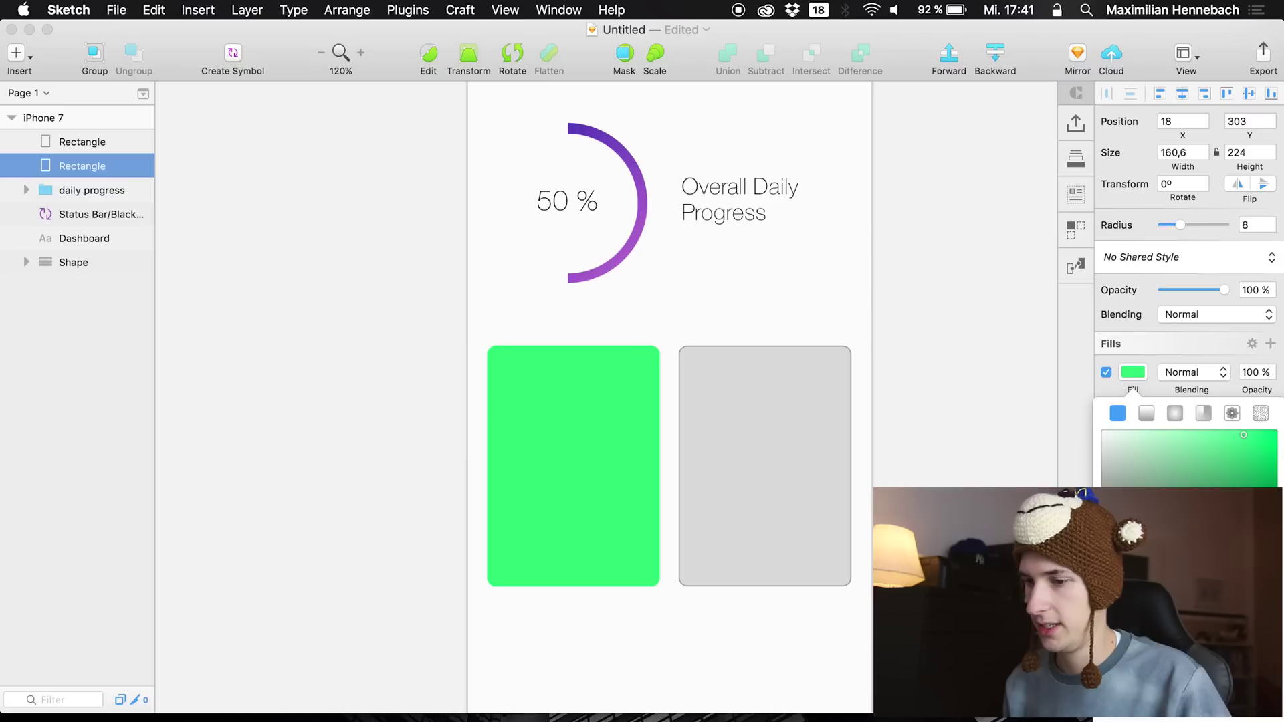
Remove the right rectangle's border and fill it with the left rectangle's sampled green, shifted to a crimson red hue
left_click(756, 385)
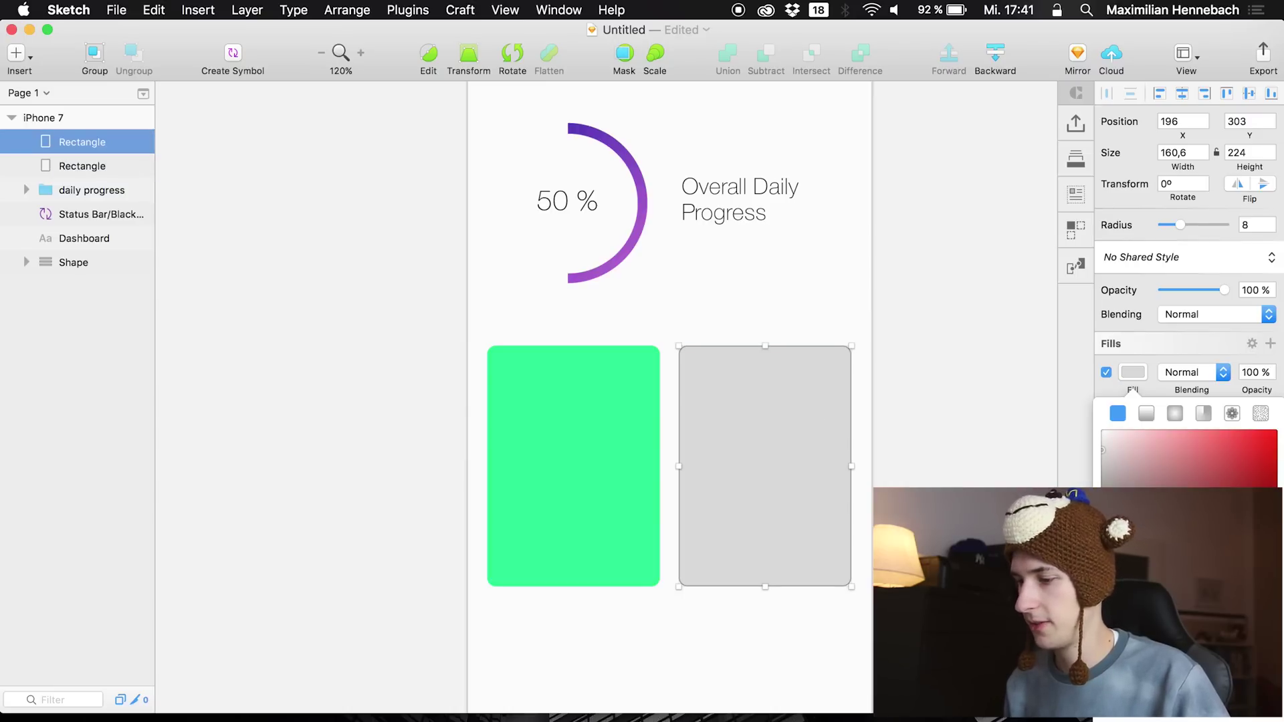
left_click(1145, 372)
left_click(1104, 442)
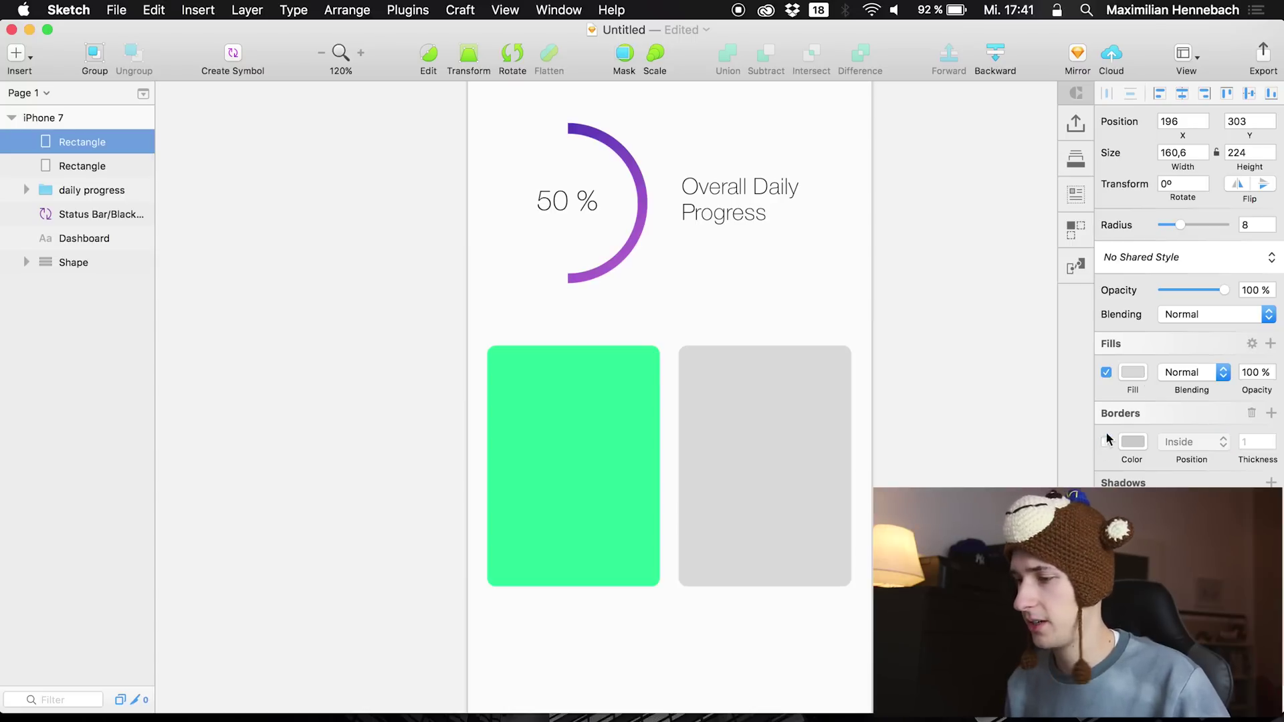
left_click(1132, 372)
key("ctrl+c")
left_click(537, 454)
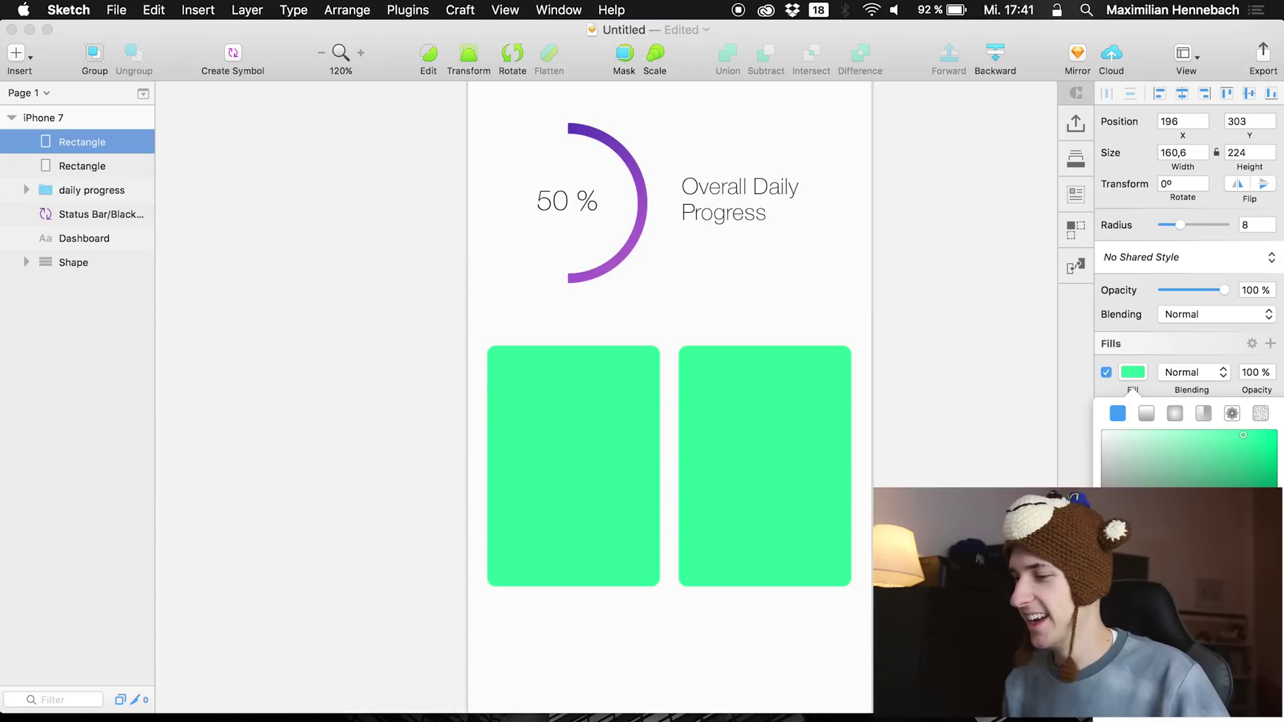
left_click_drag(1174, 504, 1273, 505)
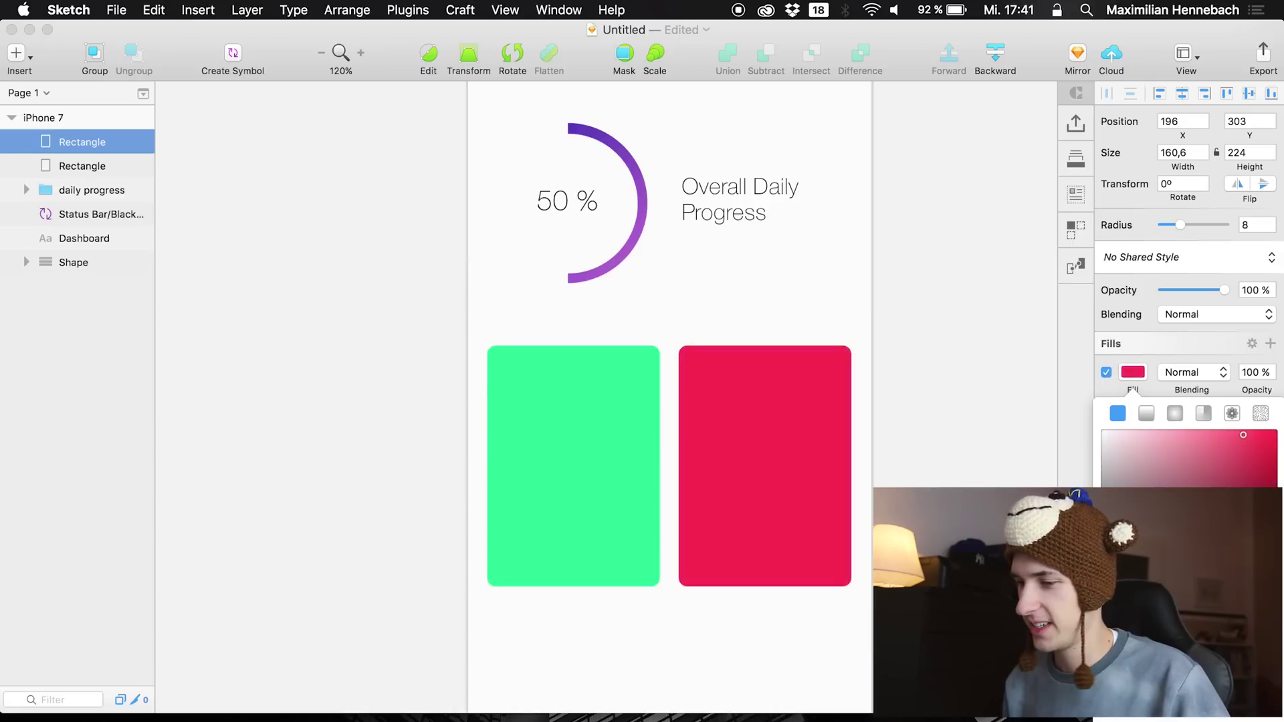
Duplicate the green and red rectangles together and place the copies below them at Y 542
left_click(665, 572)
scroll(671, 640, "down", 5)
left_click(606, 343)
left_click(728, 332, "shift")
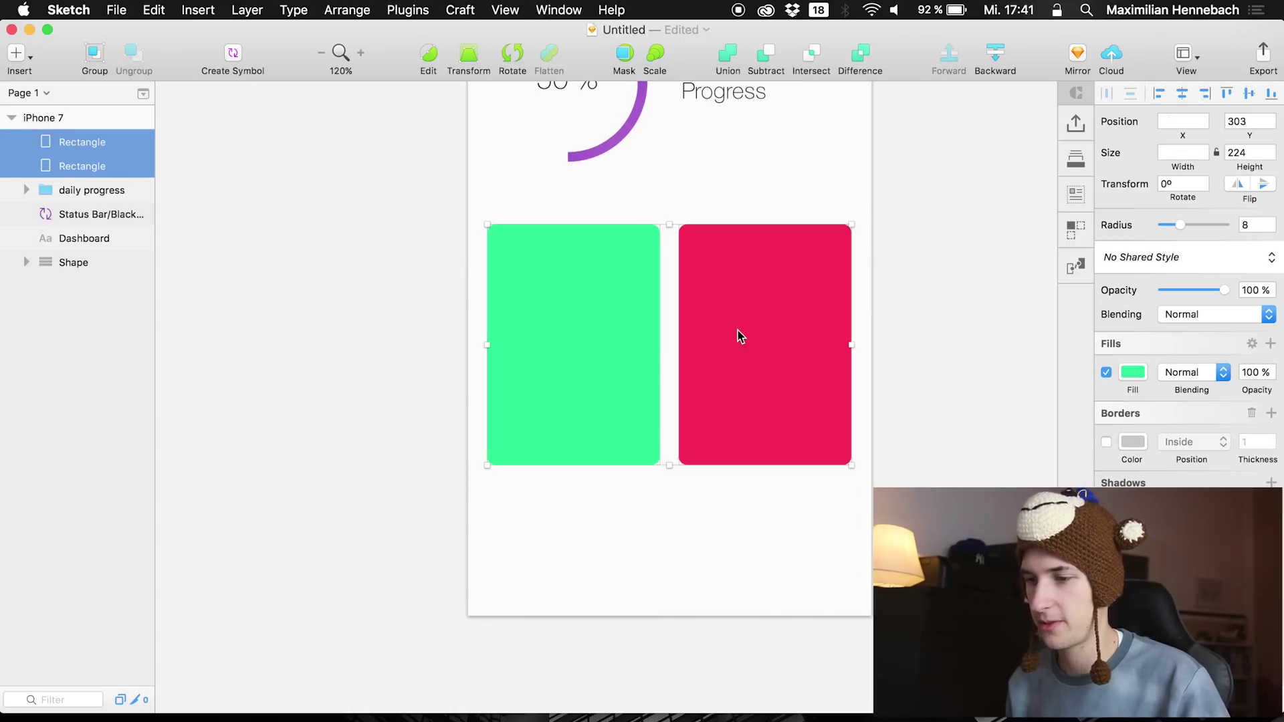
key("super+d")
left_click_drag(737, 330, 735, 566)
Shift the fill hue of the lower green rectangle to a light blue
left_click(653, 544)
left_click(1133, 372)
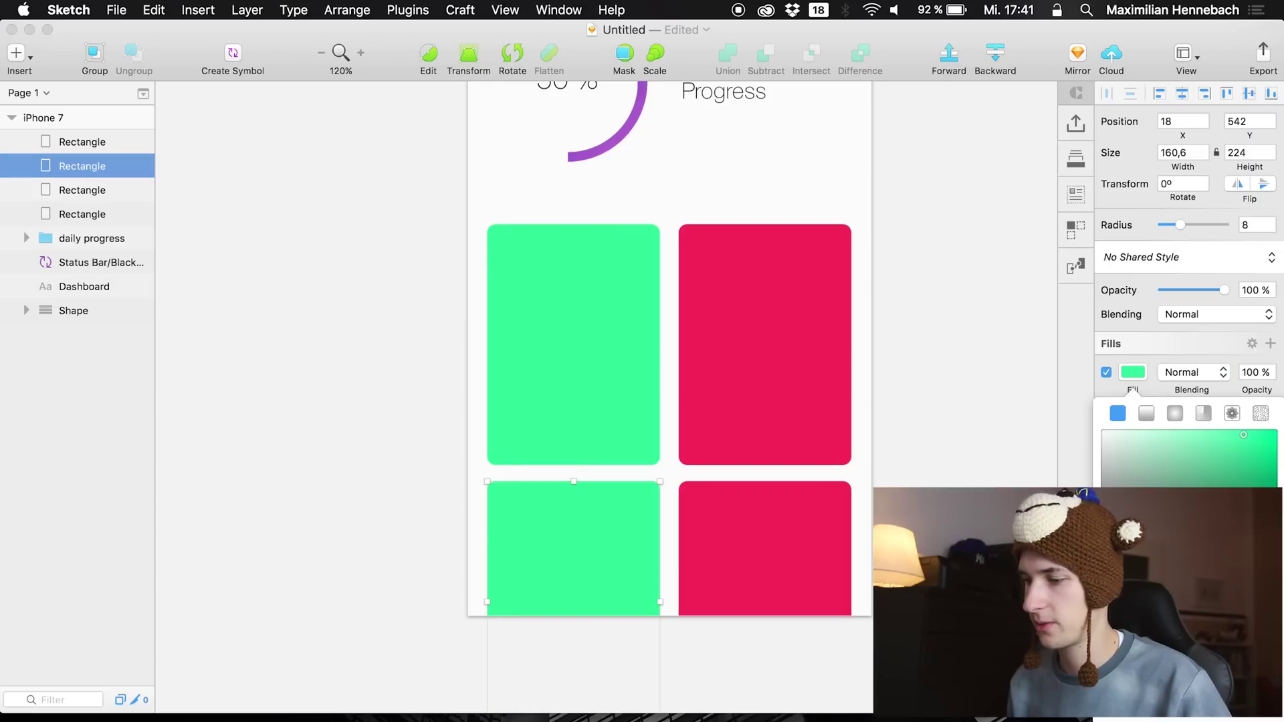
left_click(1145, 545)
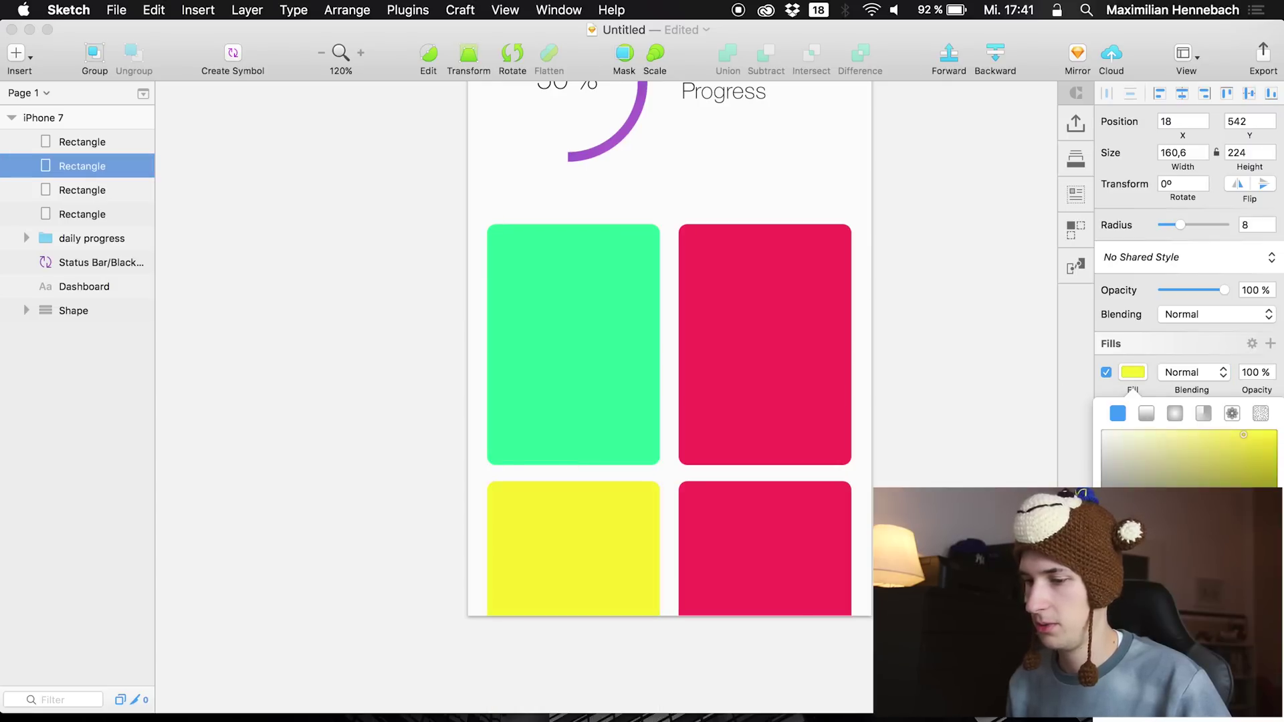
left_click_drag(1145, 545, 1201, 544)
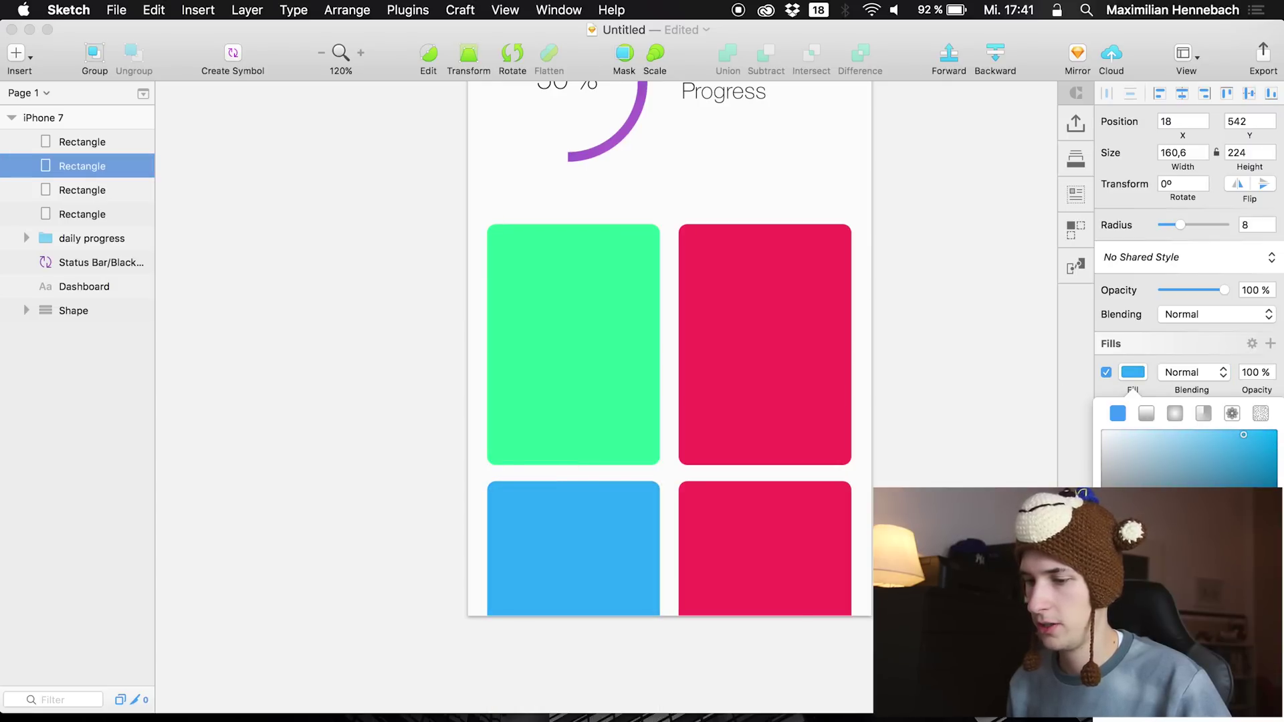
Change the lower red rectangle's fill to a bright, saturated orange
left_click(702, 512)
left_click(1131, 372)
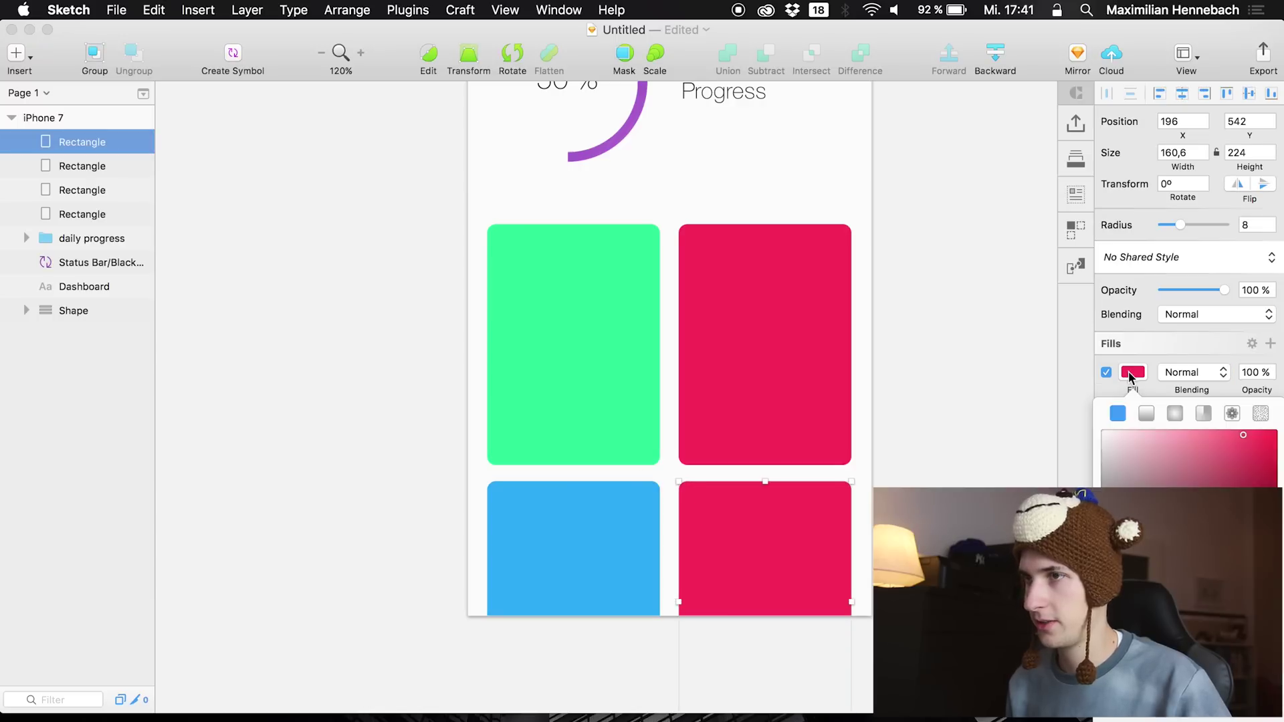
left_click_drag(1265, 544, 1116, 545)
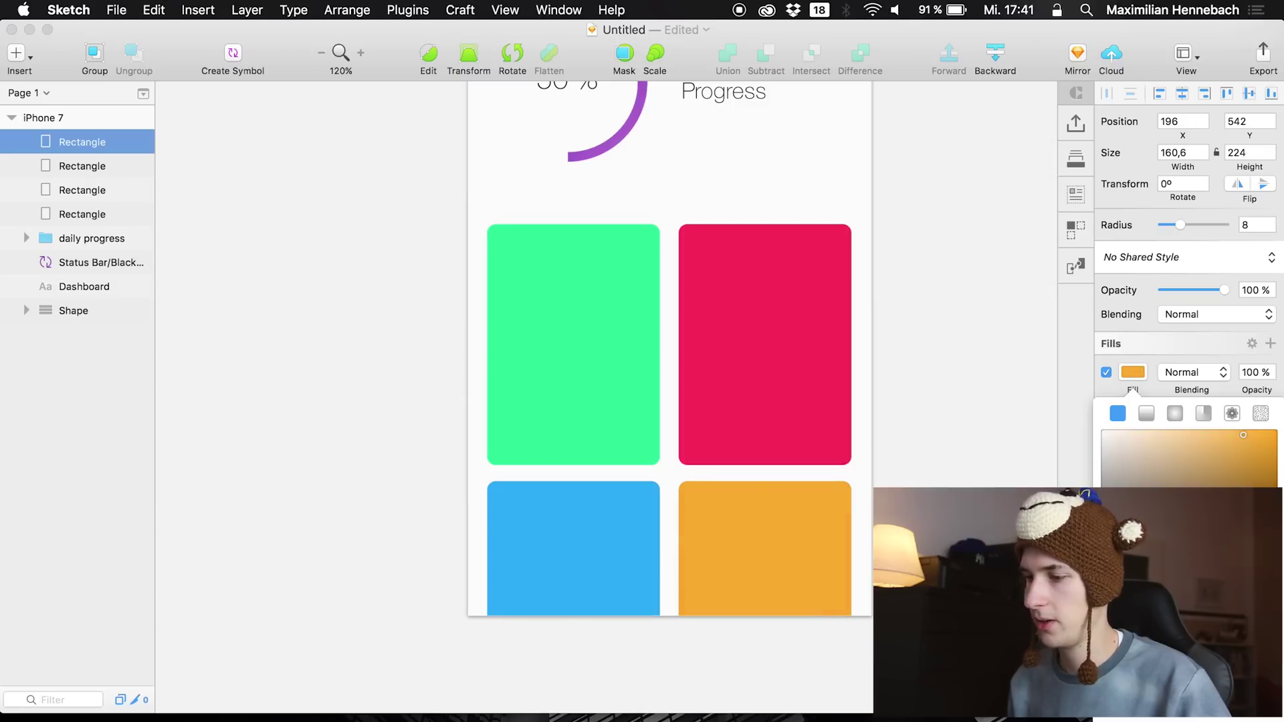
left_click_drag(1233, 452, 1264, 434)
left_click(982, 424)
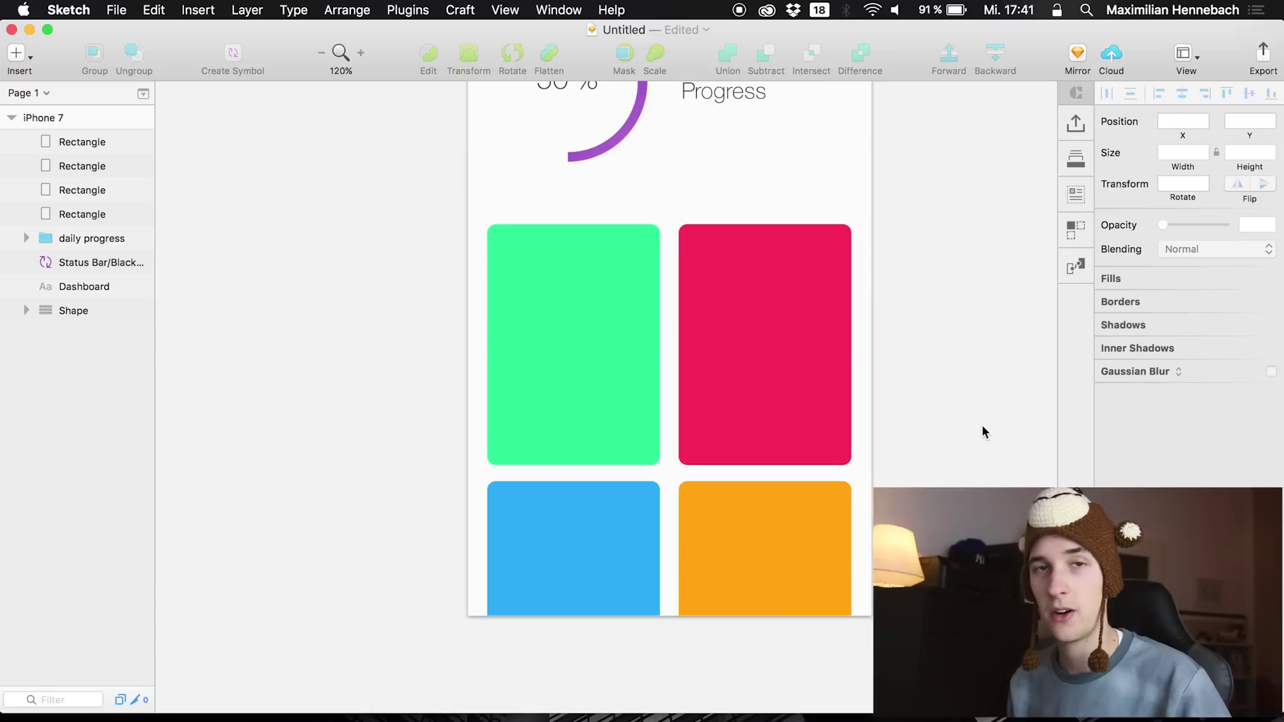
Copy the Overall Daily Progress label out of its group and place the copy on the green card at X 39, Y 319
scroll(982, 424, "up", 4)
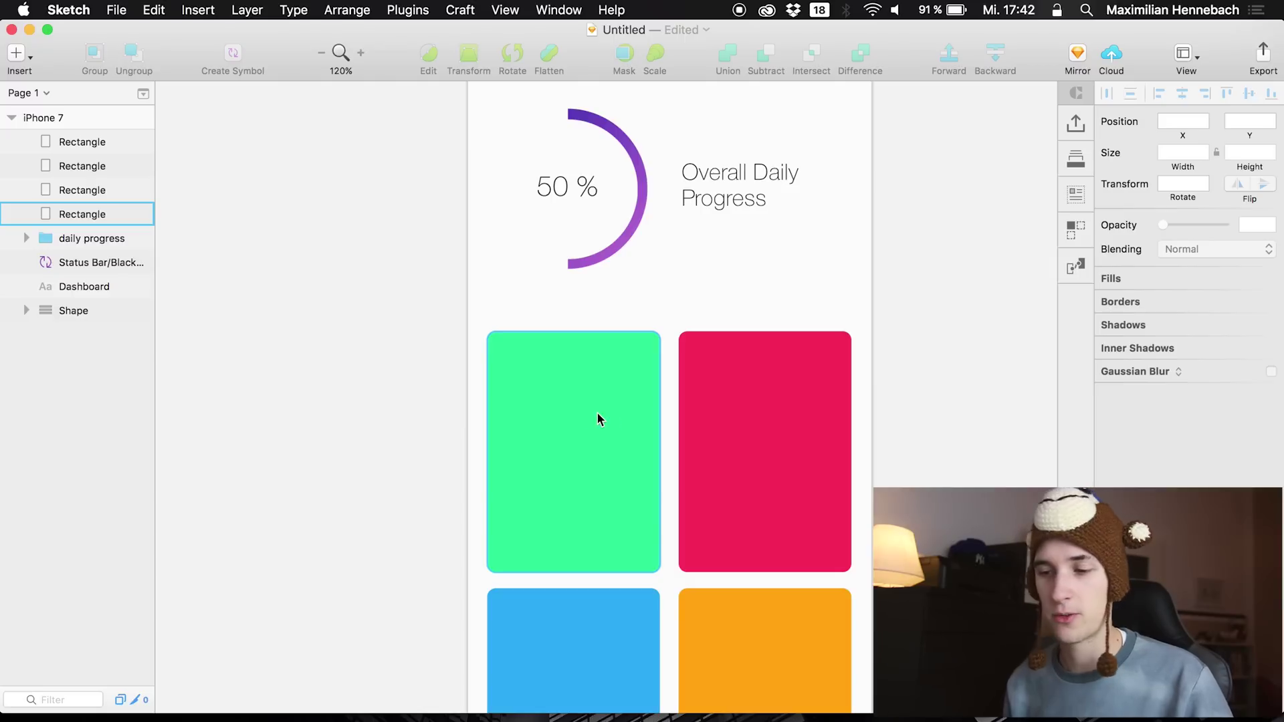
left_click(524, 407)
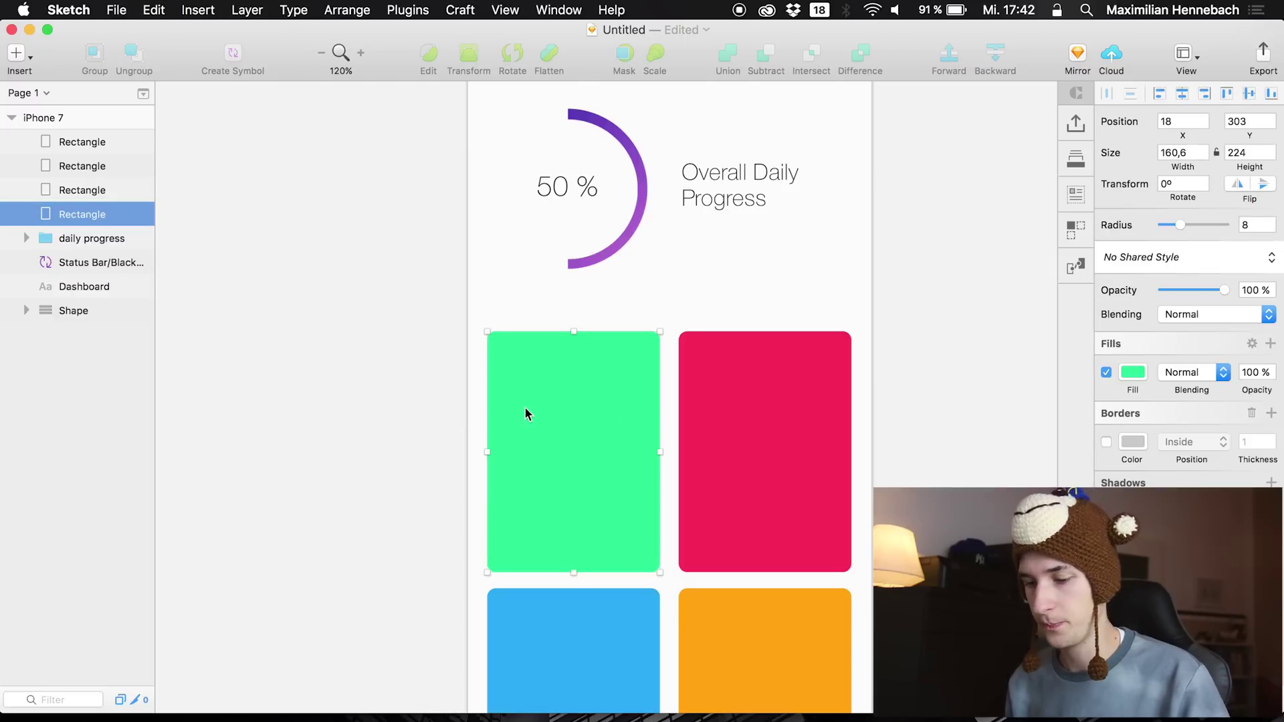
double_click(729, 190)
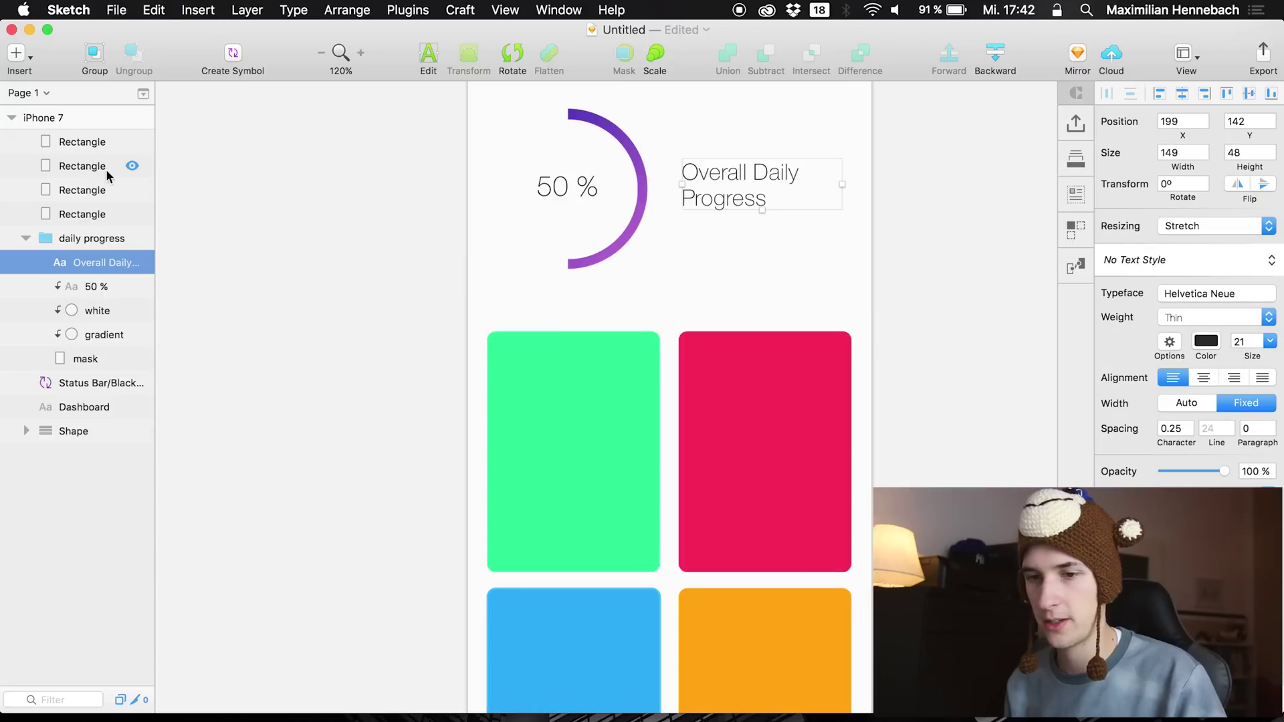
left_click(65, 214)
key("super+v")
left_click_drag(722, 182, 569, 359)
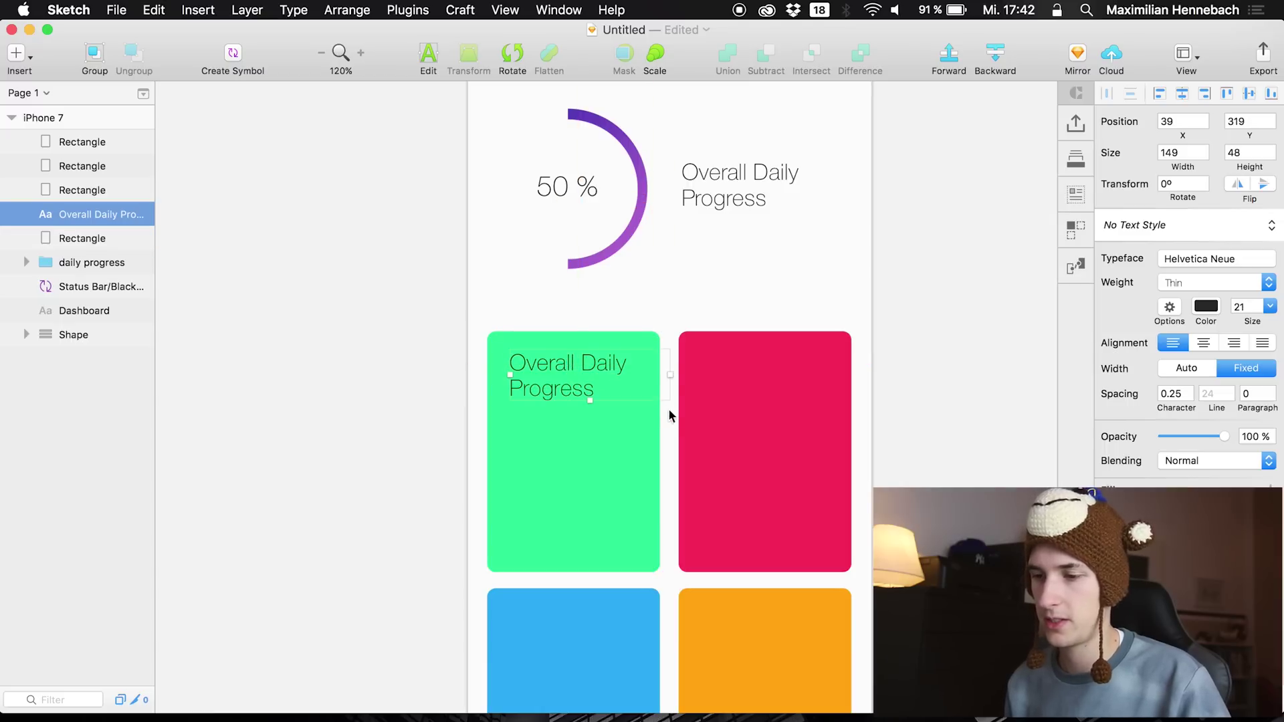
Replace the copied label's text on the green card with 3,300
double_click(581, 373)
type("9,")
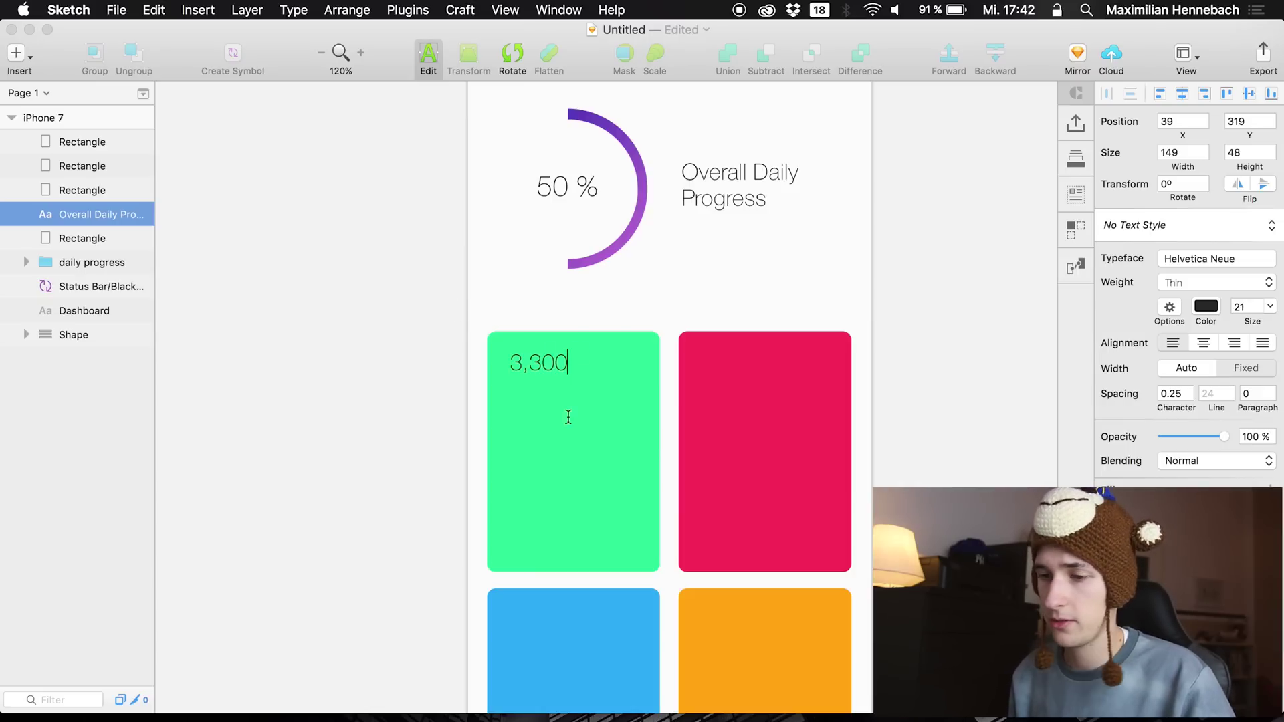
key("Escape")
Duplicate the 3,300 text directly below itself at Y 349 and set both texts to automatic width
left_click(553, 367)
key("super+d")
key("shift+Down")
key("shift+Down")
left_click(564, 361, "shift")
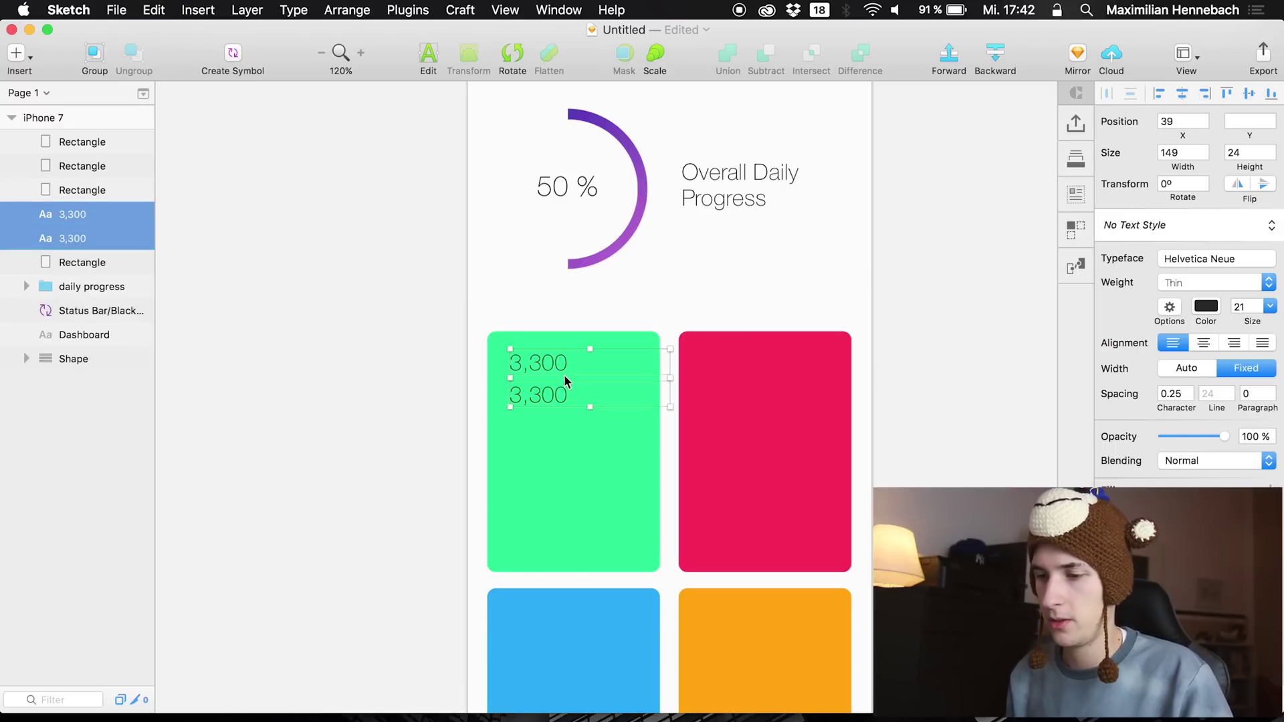
left_click(1182, 366)
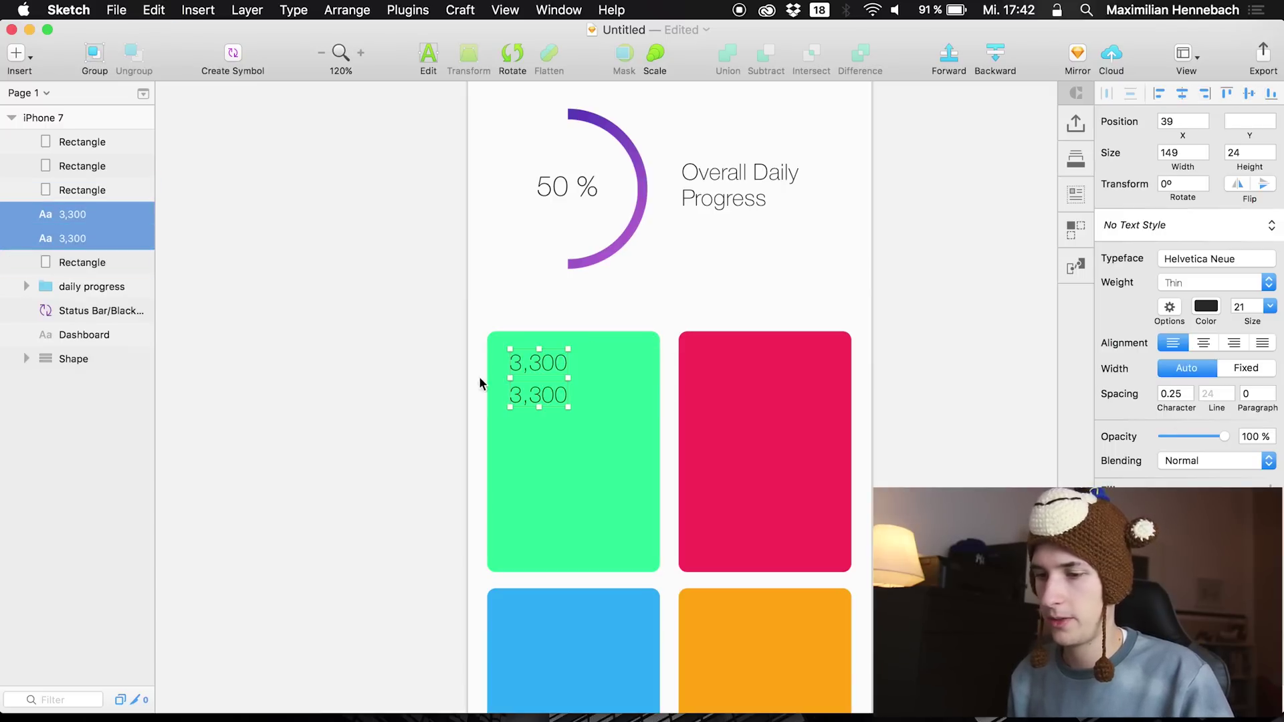
Change the lower 3,300 text on the green card to Steps
left_click(523, 400)
left_click(535, 393)
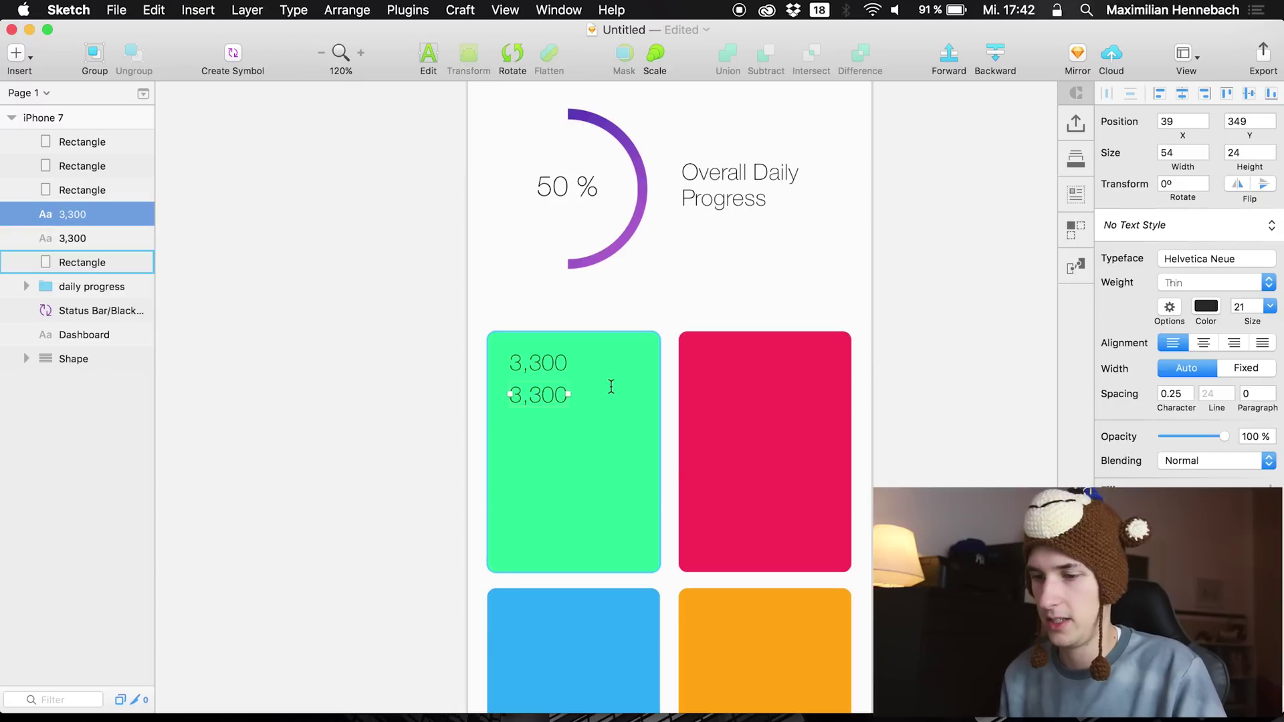
key("t")
double_click(552, 393)
type("Step")
left_click(585, 428)
Set the Steps text to Regular weight and size 11, and align it close beneath the 3,300 text
left_click(547, 399)
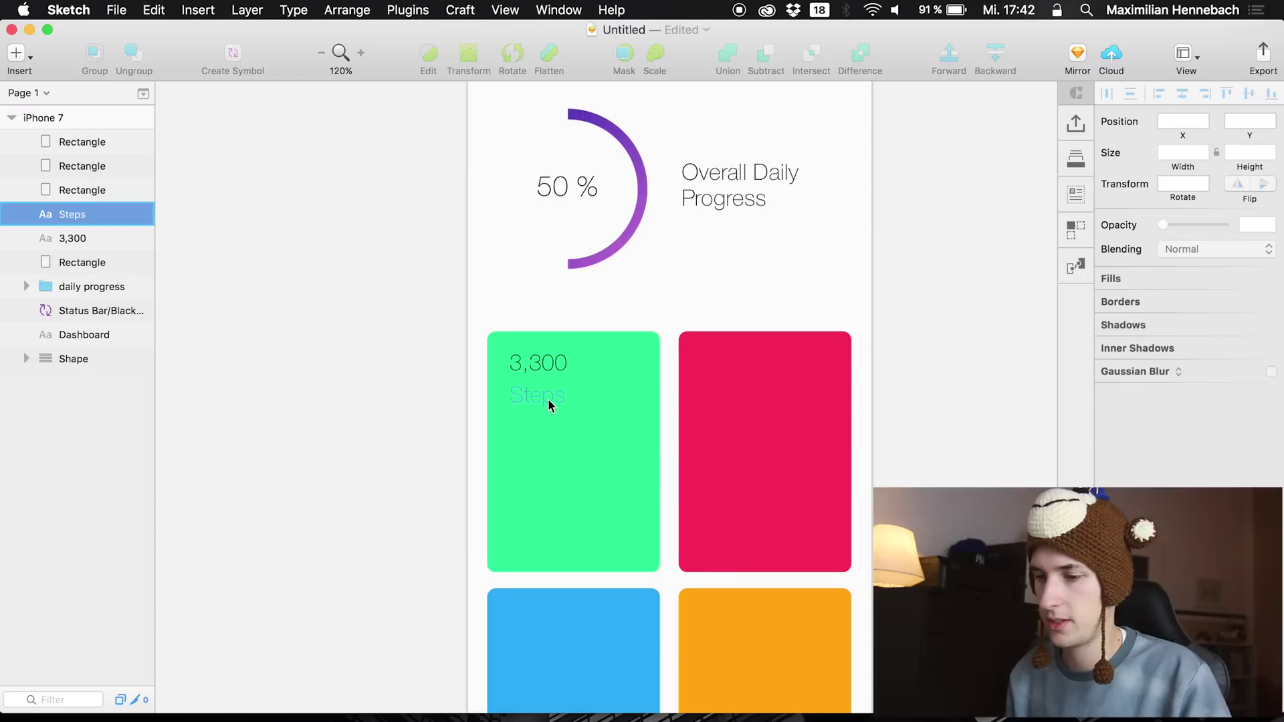
left_click(1200, 284)
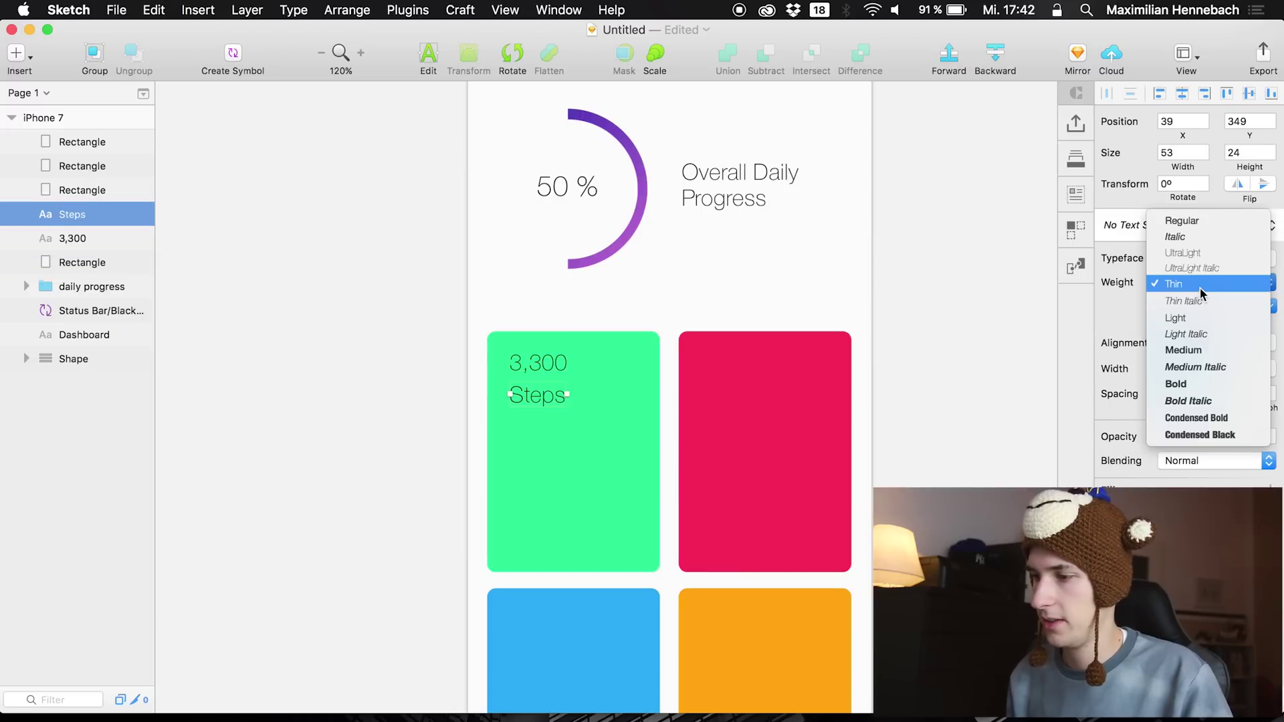
left_click(1186, 221)
left_click_drag(1250, 321, 1247, 321)
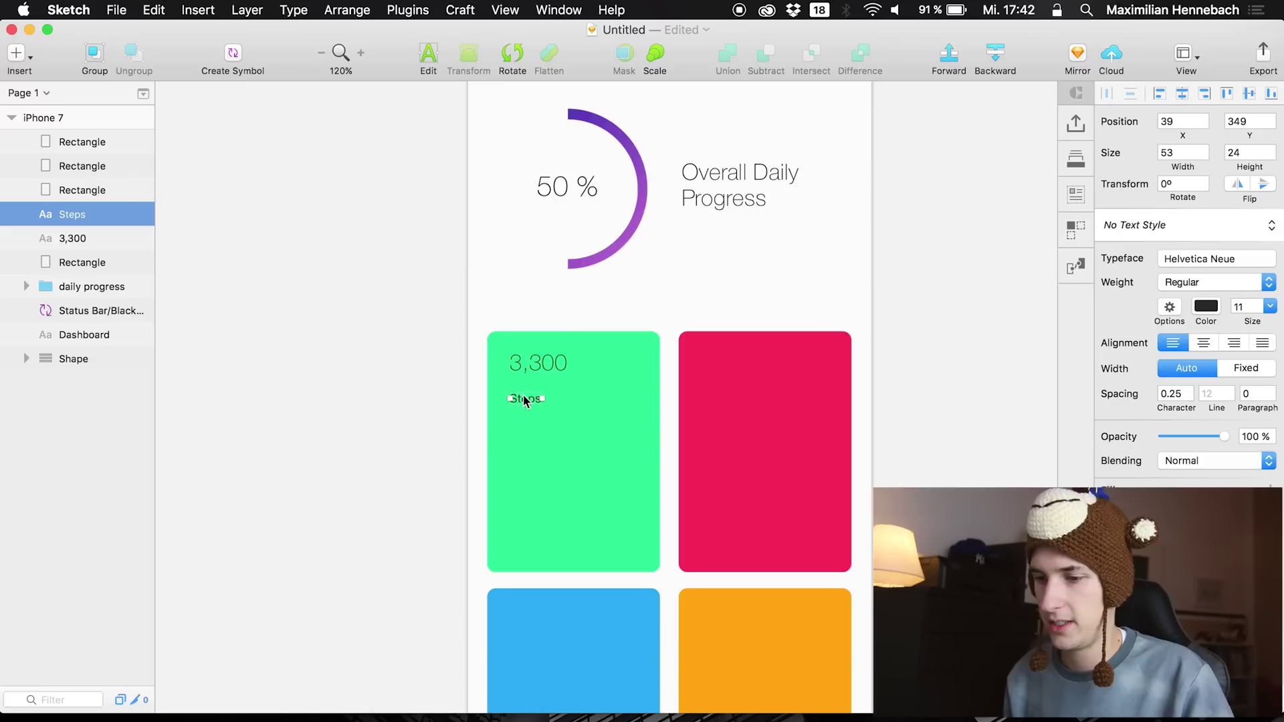
key("shift+Down")
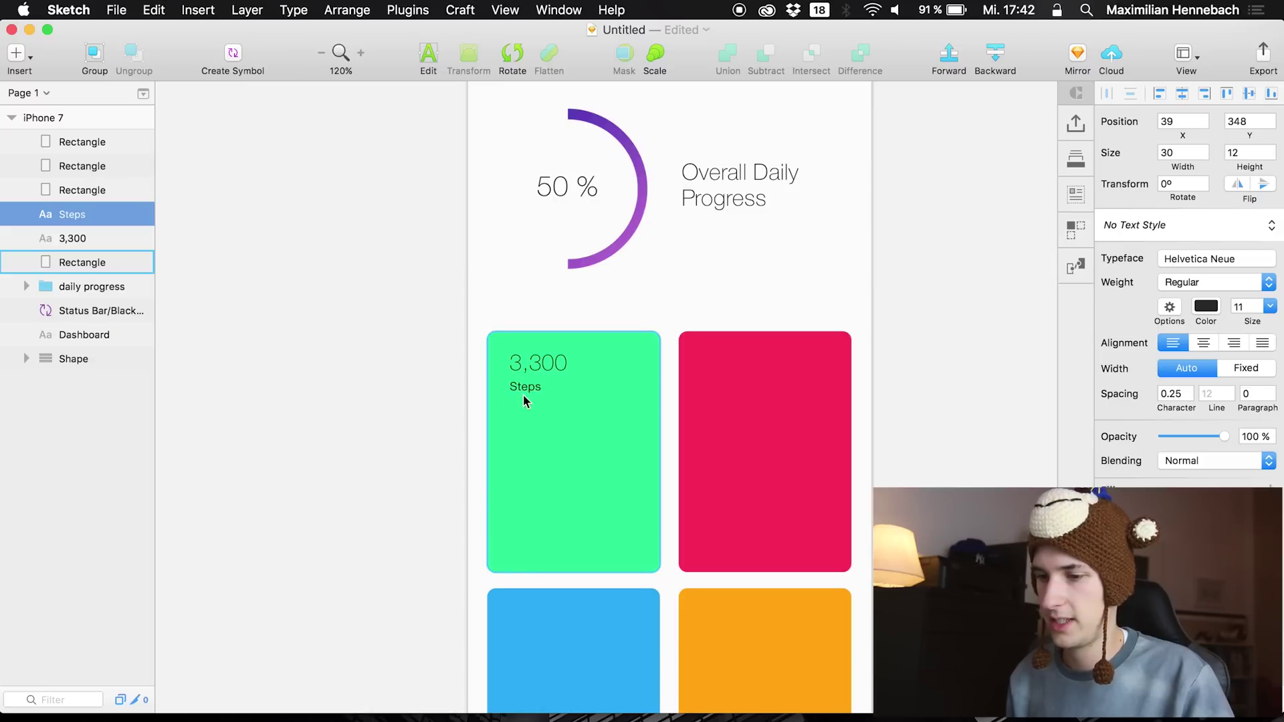
Recolour the 3,300 and Steps texts together to white
left_click(536, 371, "shift")
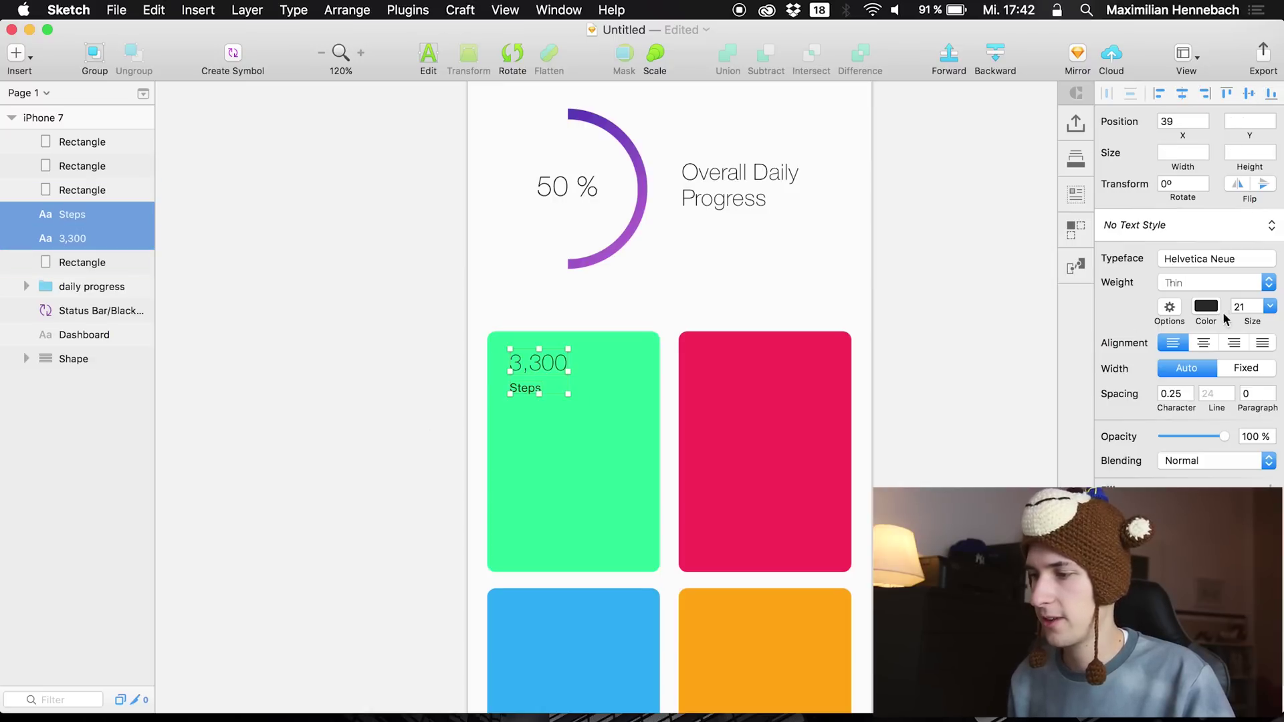
left_click(1206, 306)
left_click_drag(1193, 386, 961, 255)
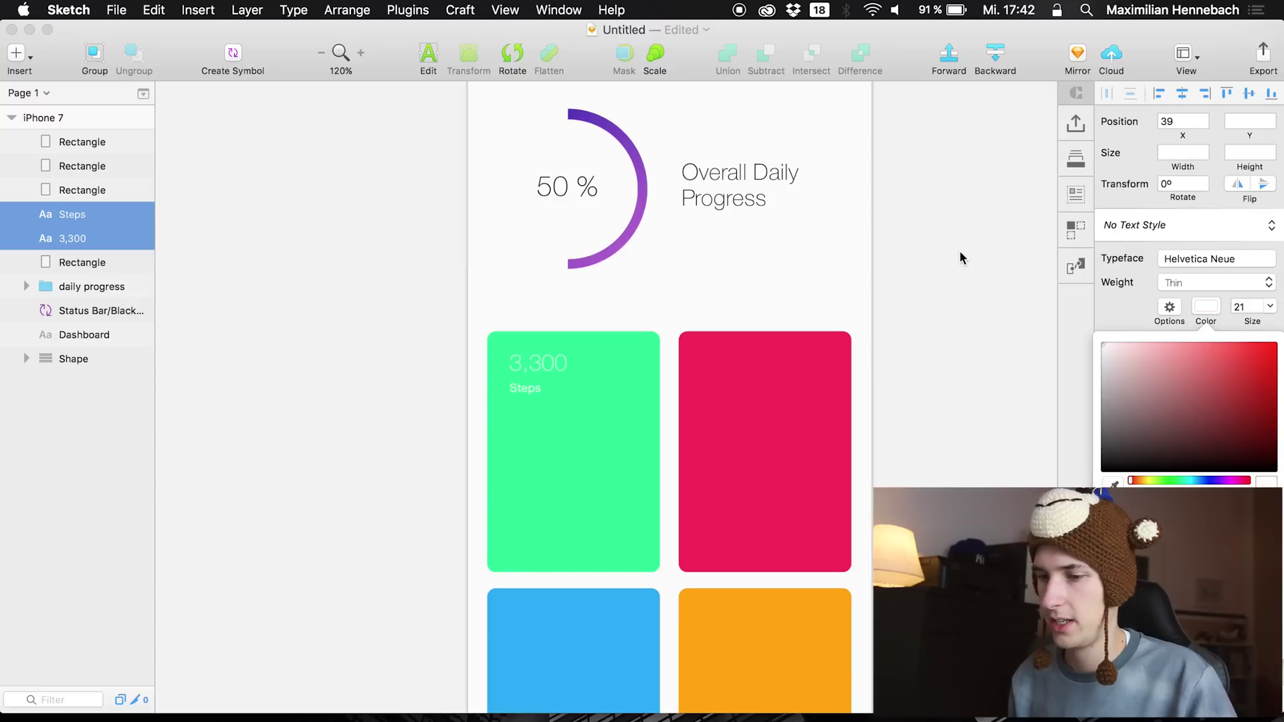
Enlarge the 3,300 text to font size 25 and place it at Y 315
left_click(513, 399)
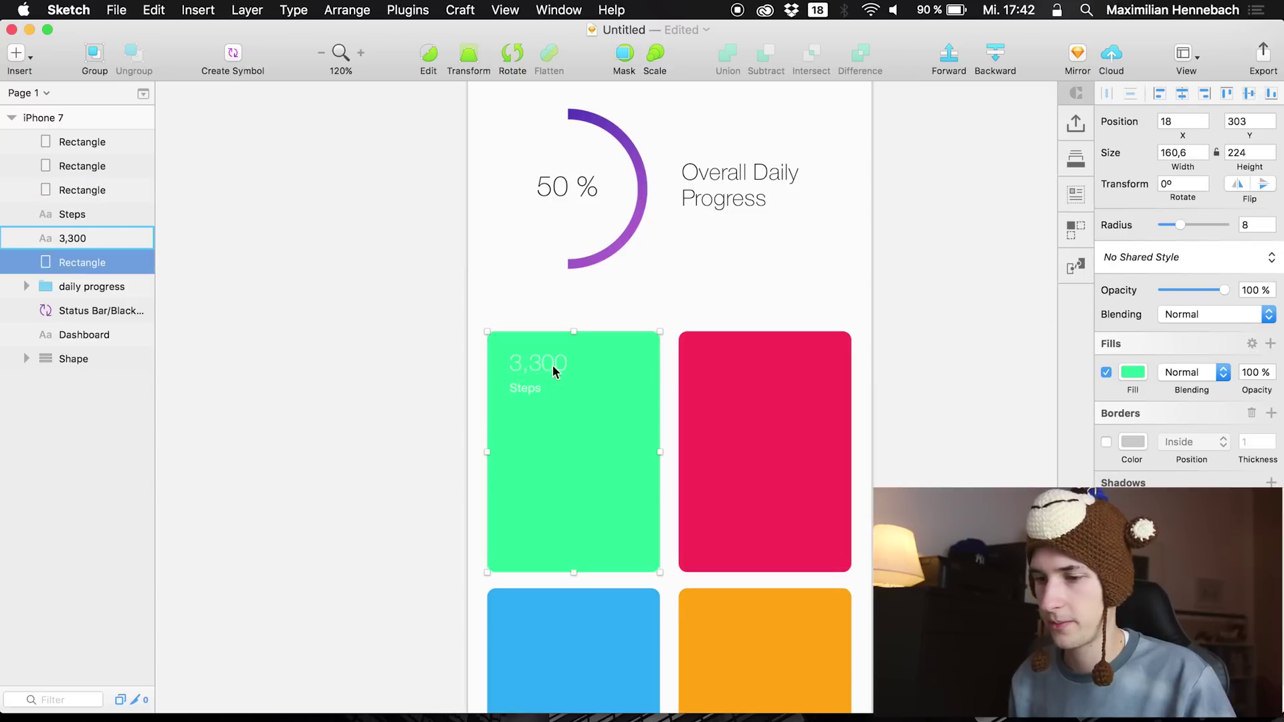
left_click(552, 359)
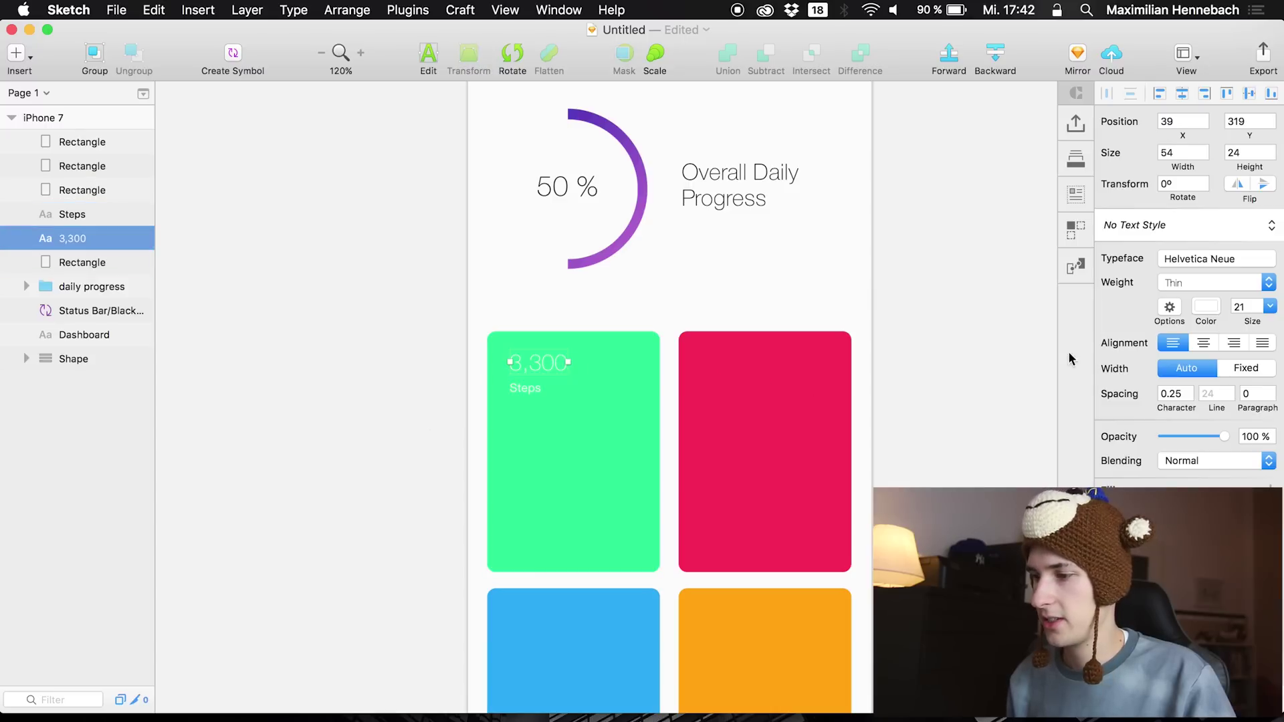
key("Return")
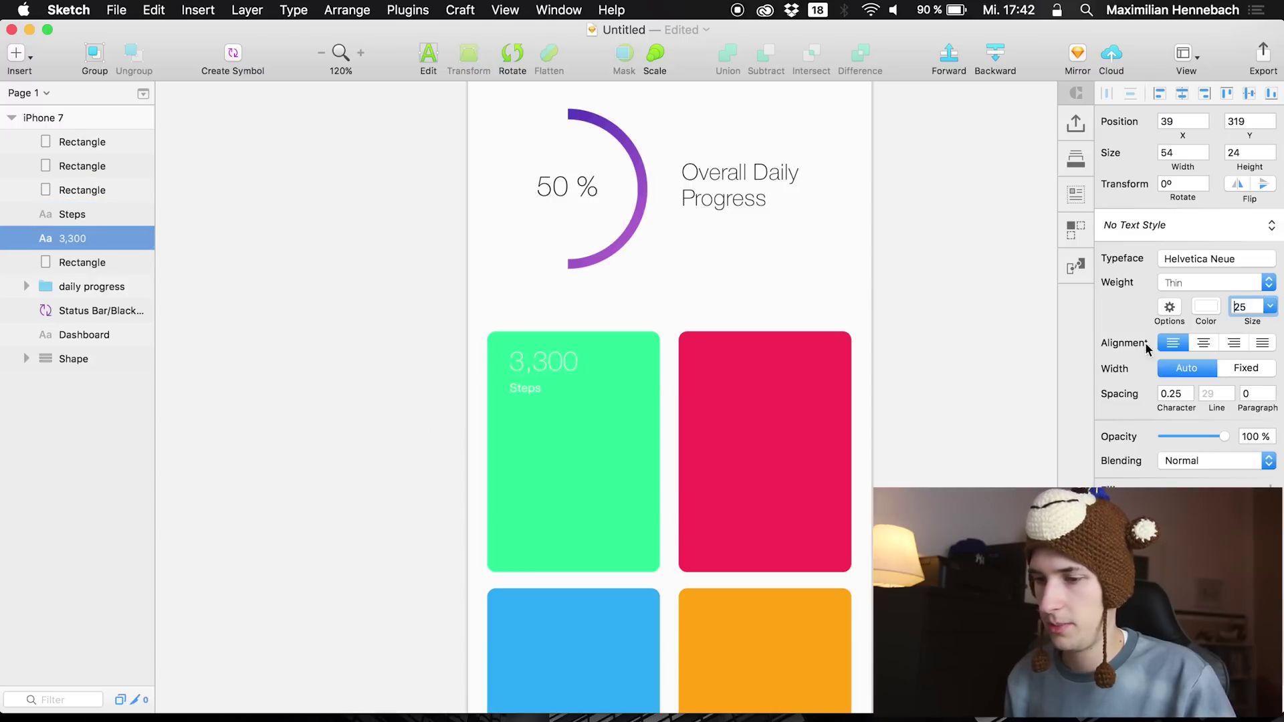
Make the green card's fill slightly more saturated
left_click(586, 428)
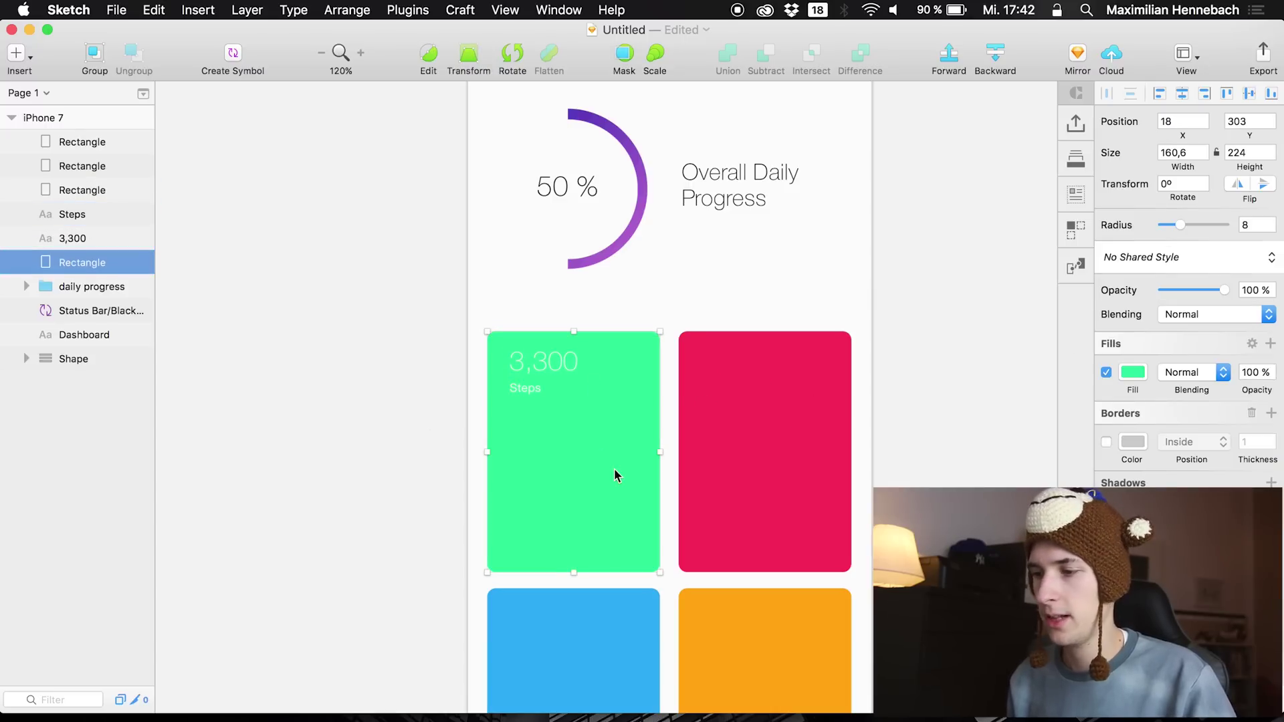
left_click(1129, 372)
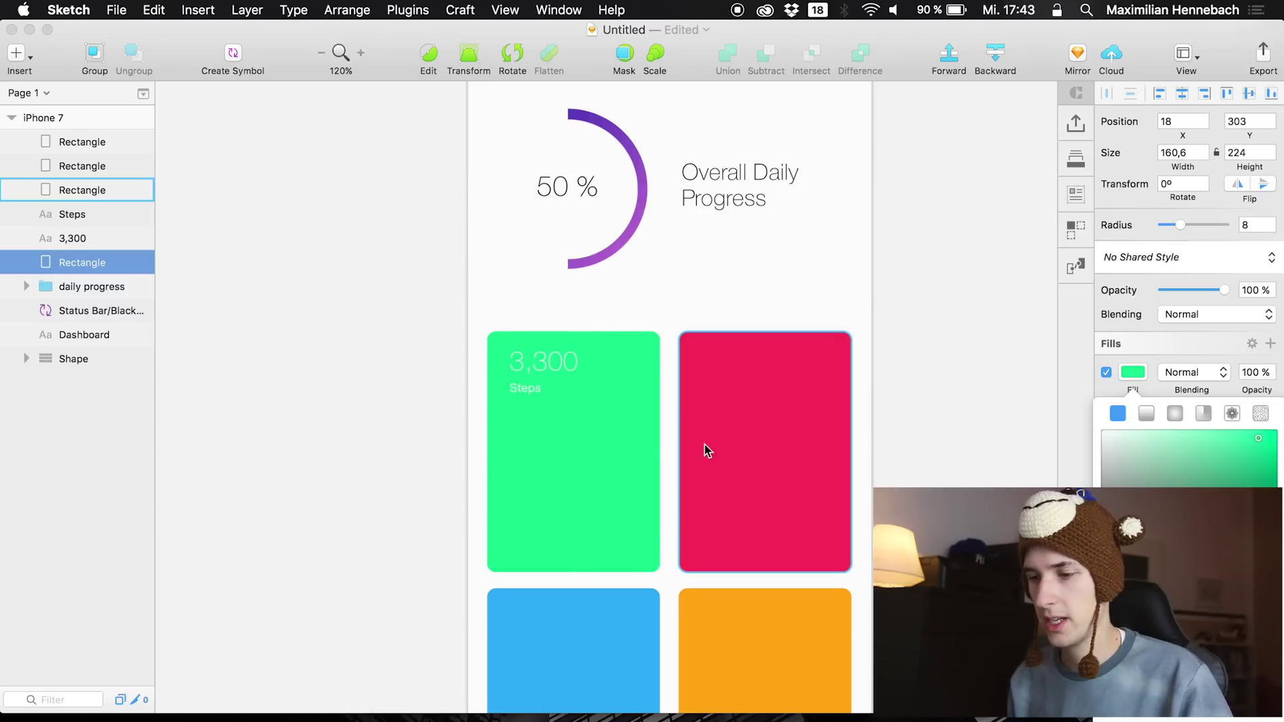
left_click(665, 394)
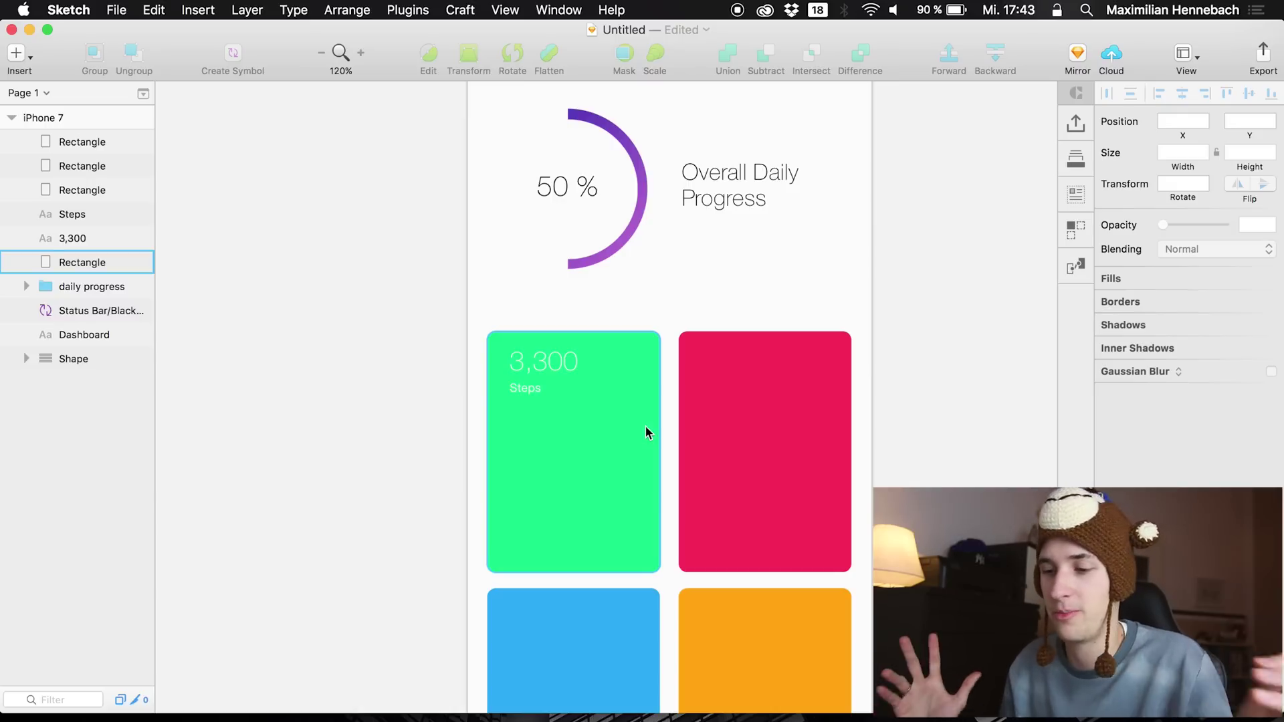
left_click(579, 437)
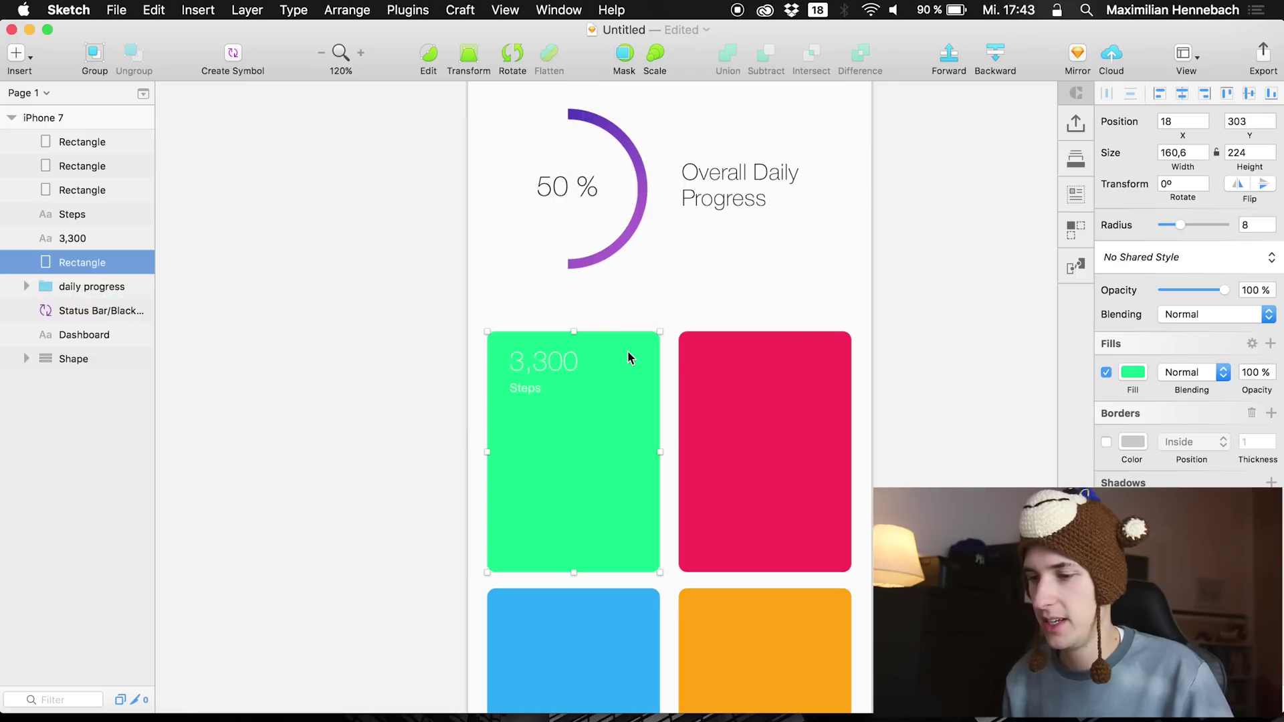
left_click(750, 386)
left_click(547, 370)
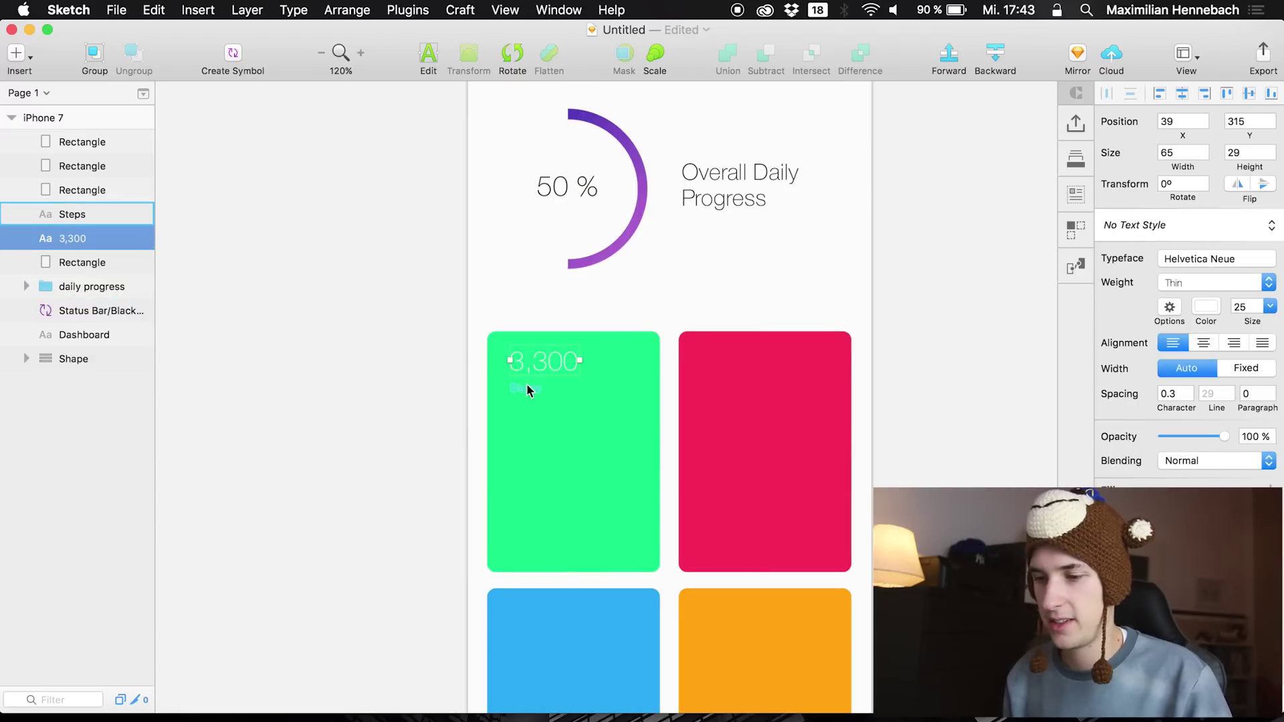
left_click(639, 361)
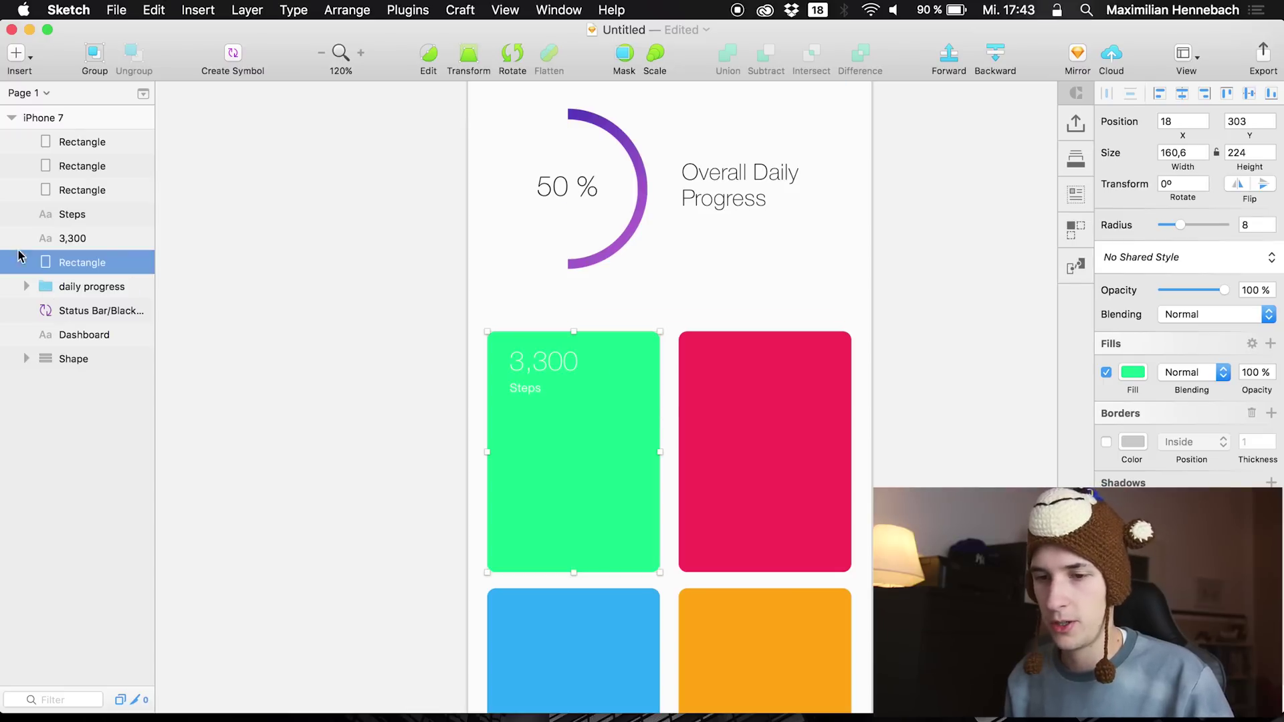
Reorder the layers so that Steps sits beneath the 3,300 text layer
left_click(74, 238)
left_click(74, 214)
left_click_drag(72, 218, 74, 247)
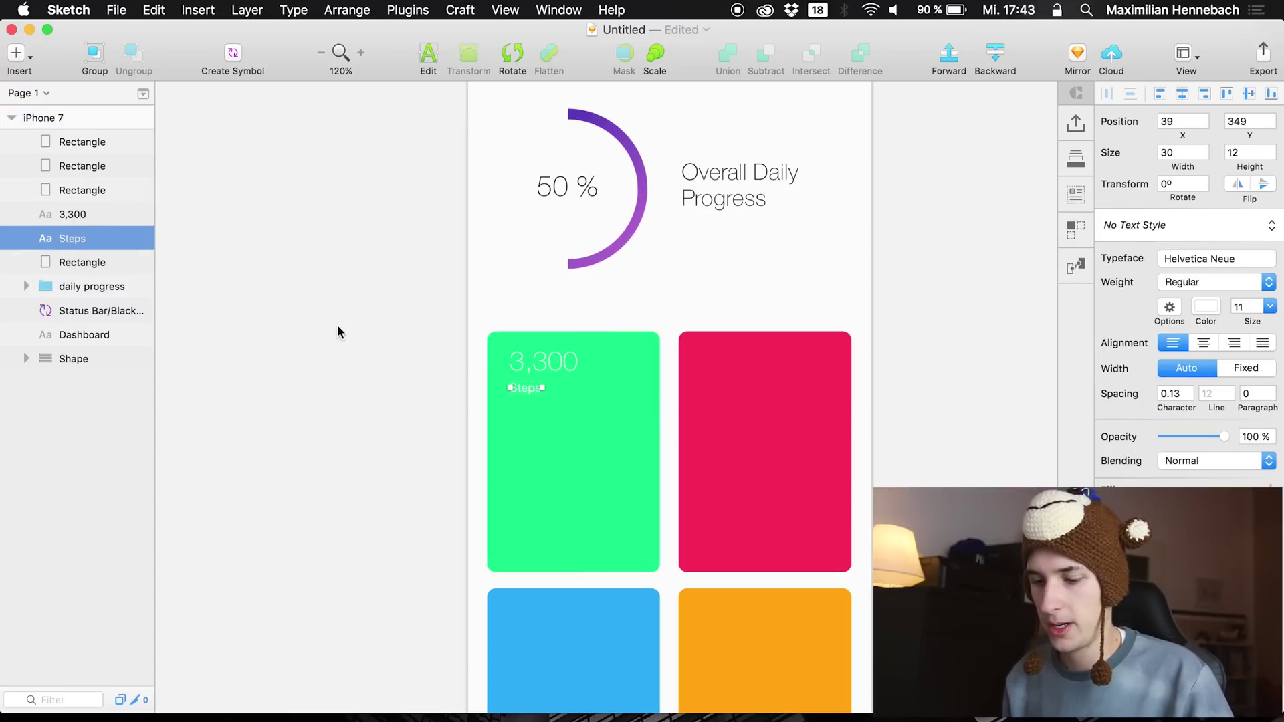
Copy the arrow-back icon from Material Design Icons.sketch and paste it into the dashboard document
key("ctrl+Up")
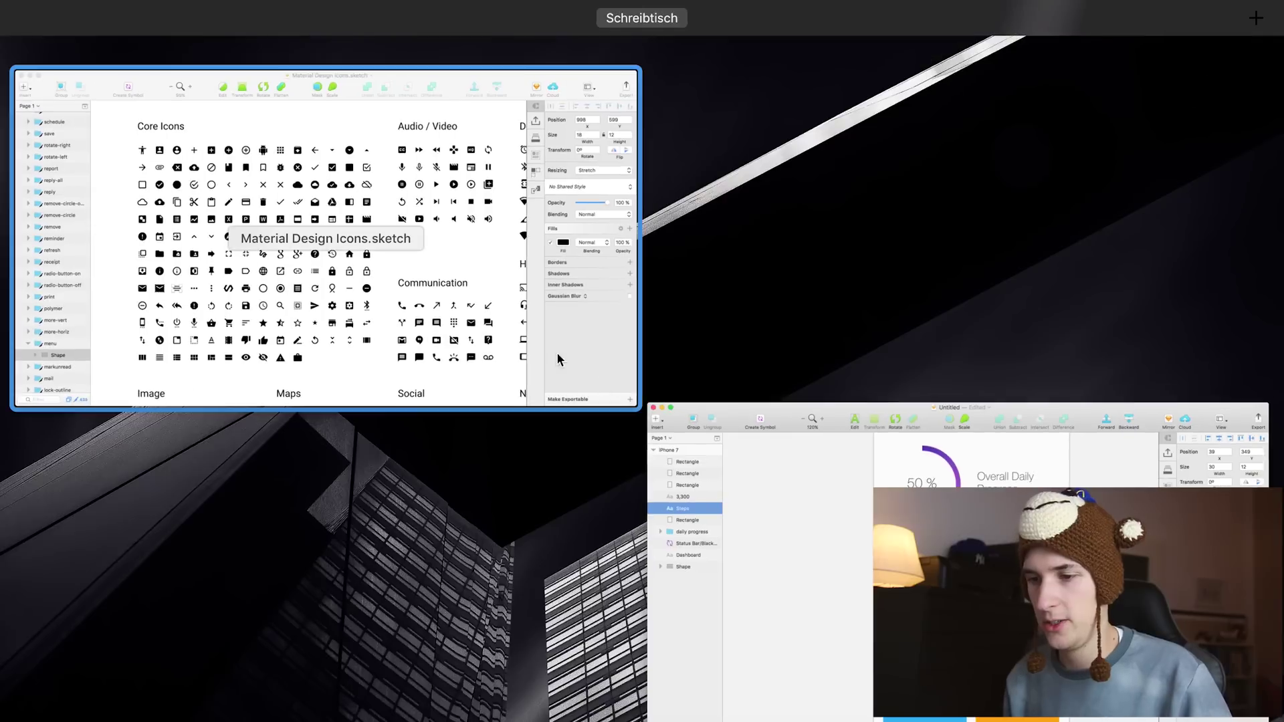
left_click(464, 324)
left_click(619, 187)
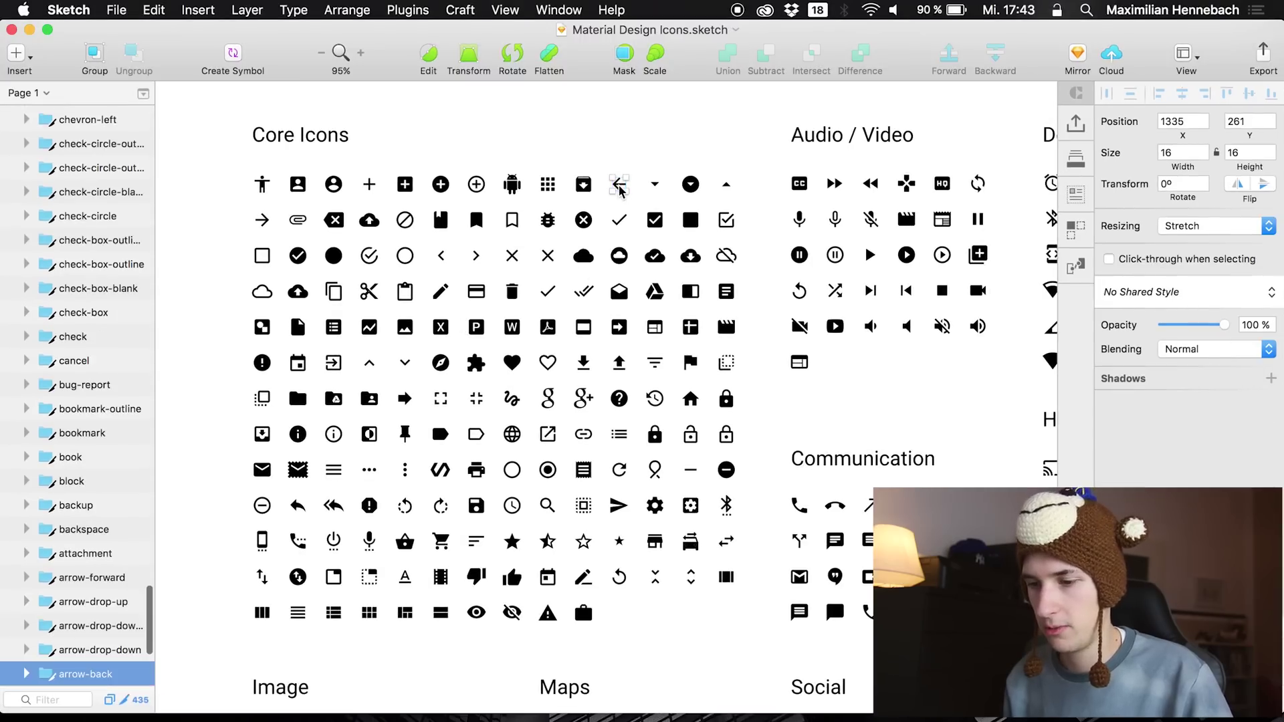
key("ctrl+Up")
left_click(368, 255)
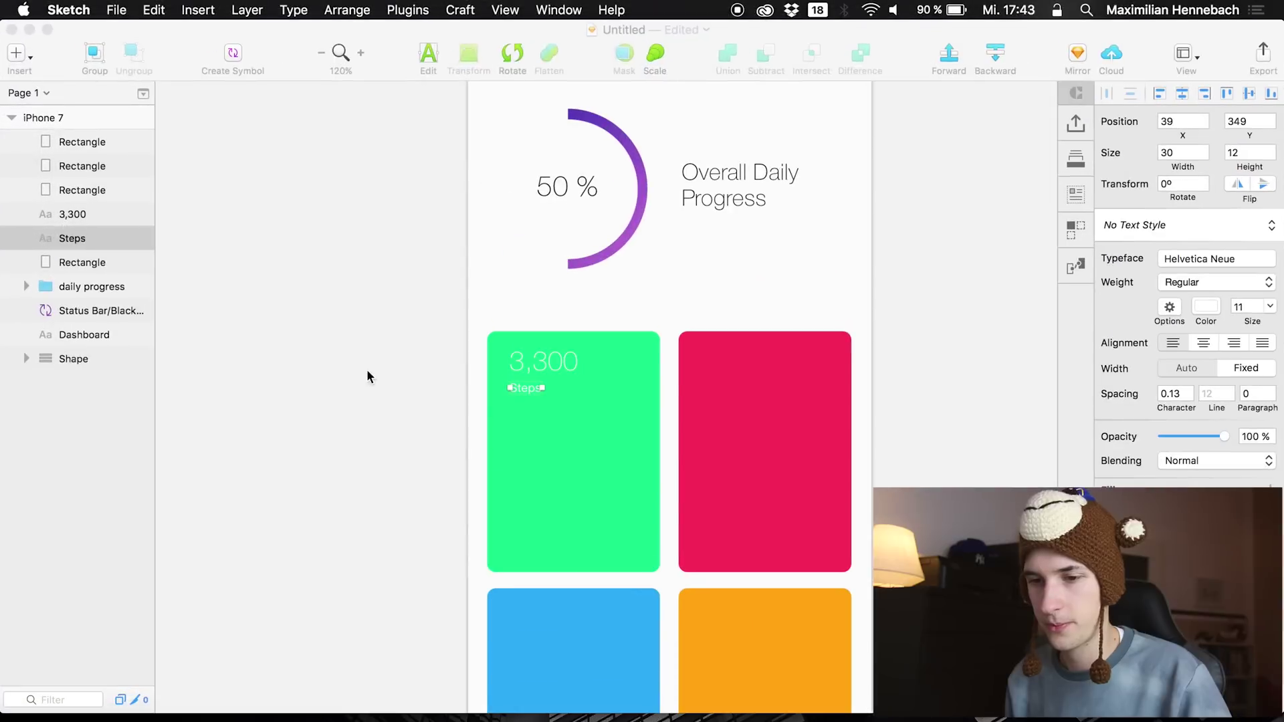
key("super+v")
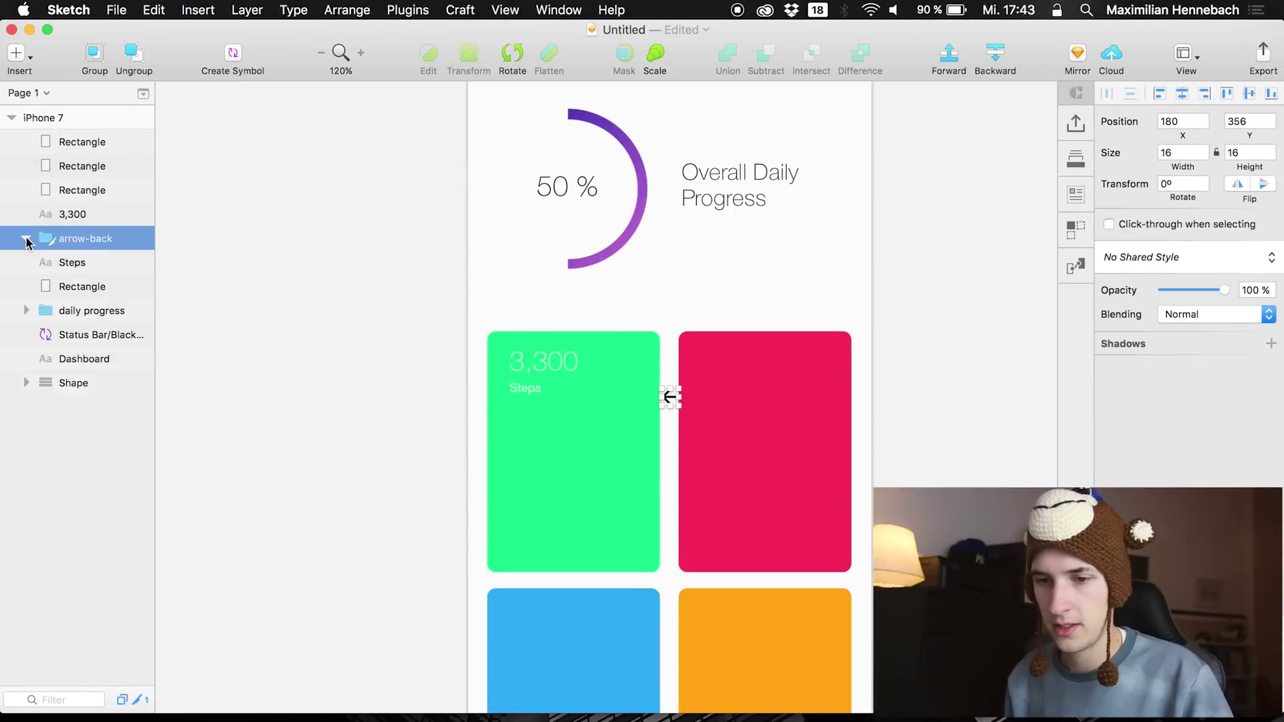
Take the arrow shape out of the arrow-back group and remove the rest of the group
left_click(26, 238)
left_click_drag(78, 269, 83, 274)
left_click(83, 240)
key("Delete")
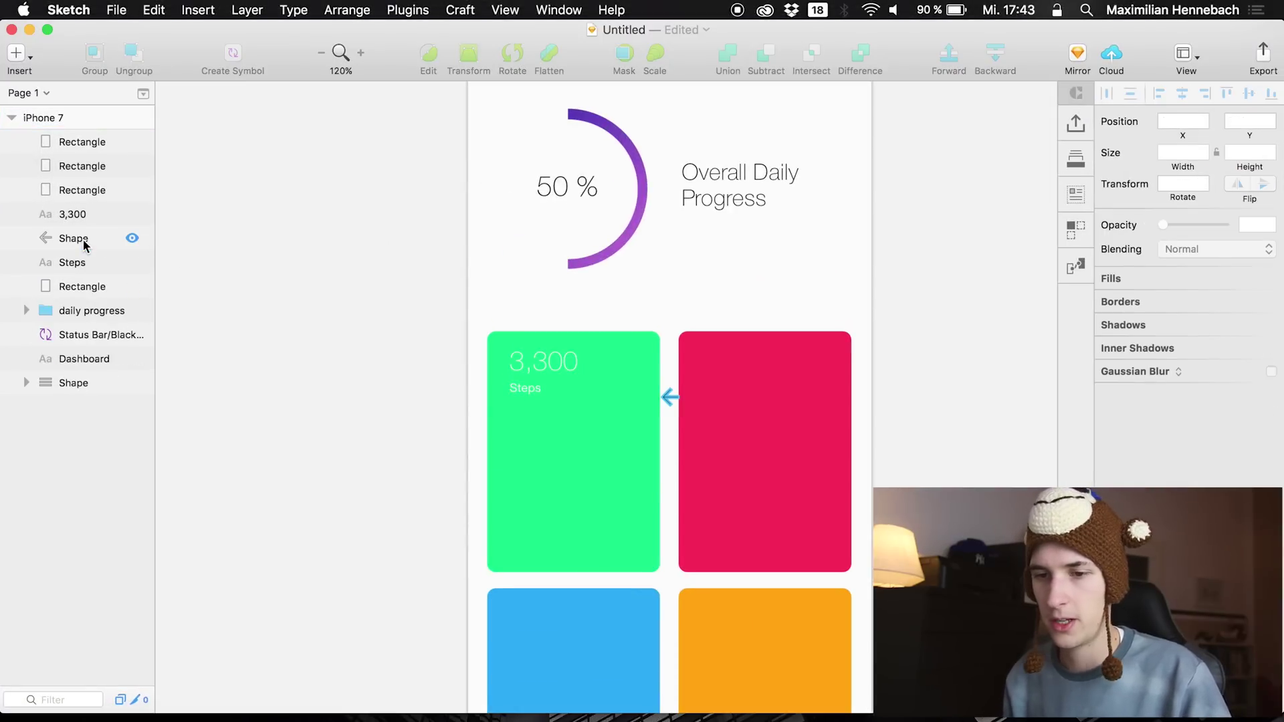
Rotate the arrow shape by 180° so that it points right
left_click(85, 245)
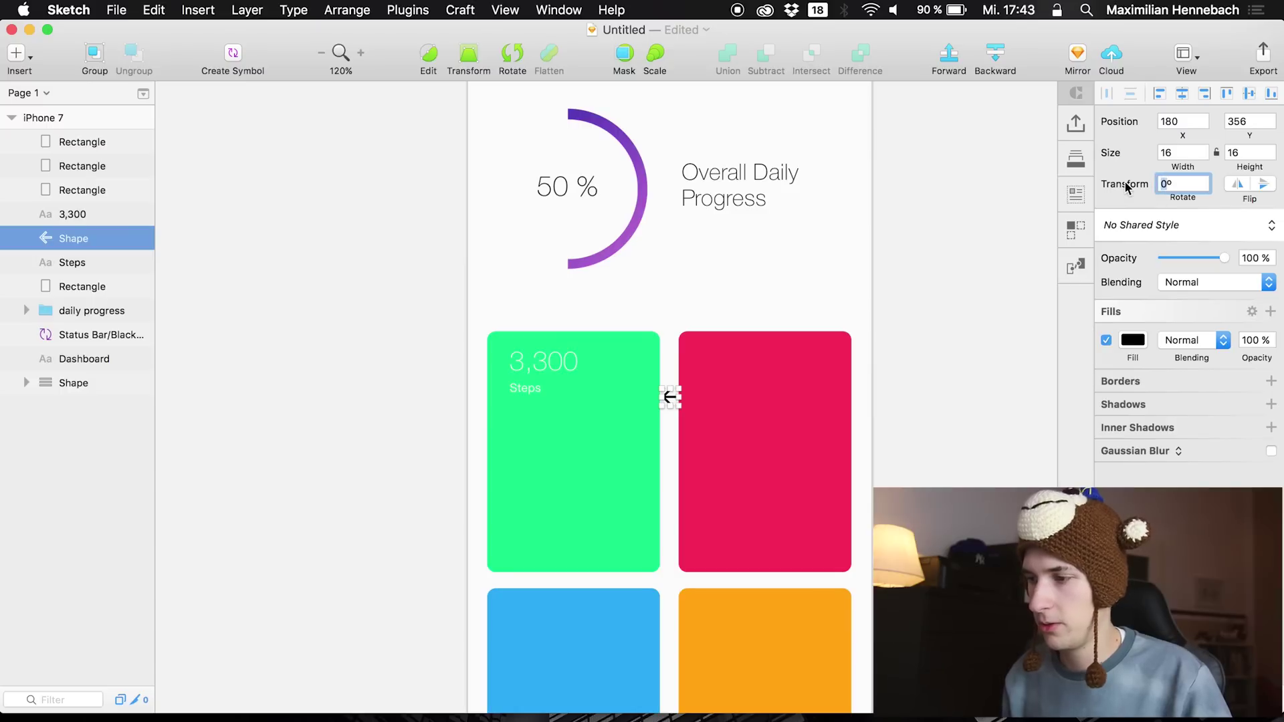
type("180")
key("Return")
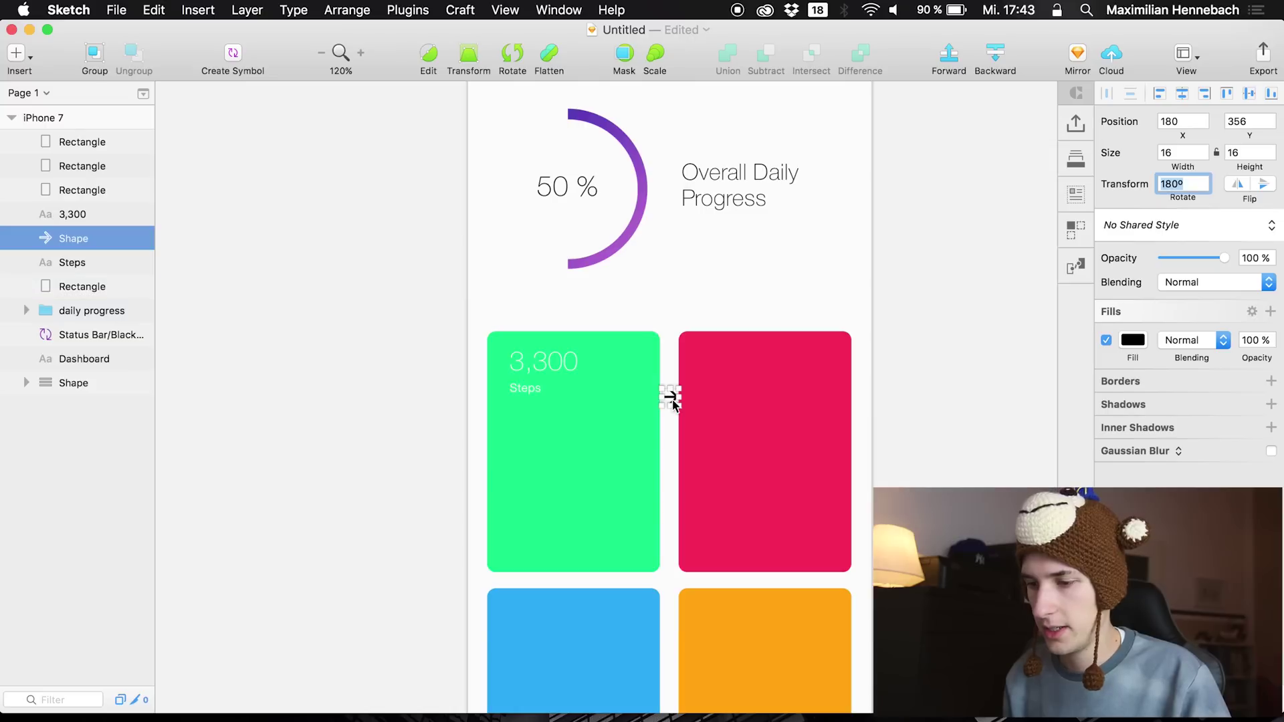
Move the arrow into the green card's upper right corner at X 147, Y 325, and open its fill colour
left_click(646, 390, "shift")
scroll(646, 391, "up", 5)
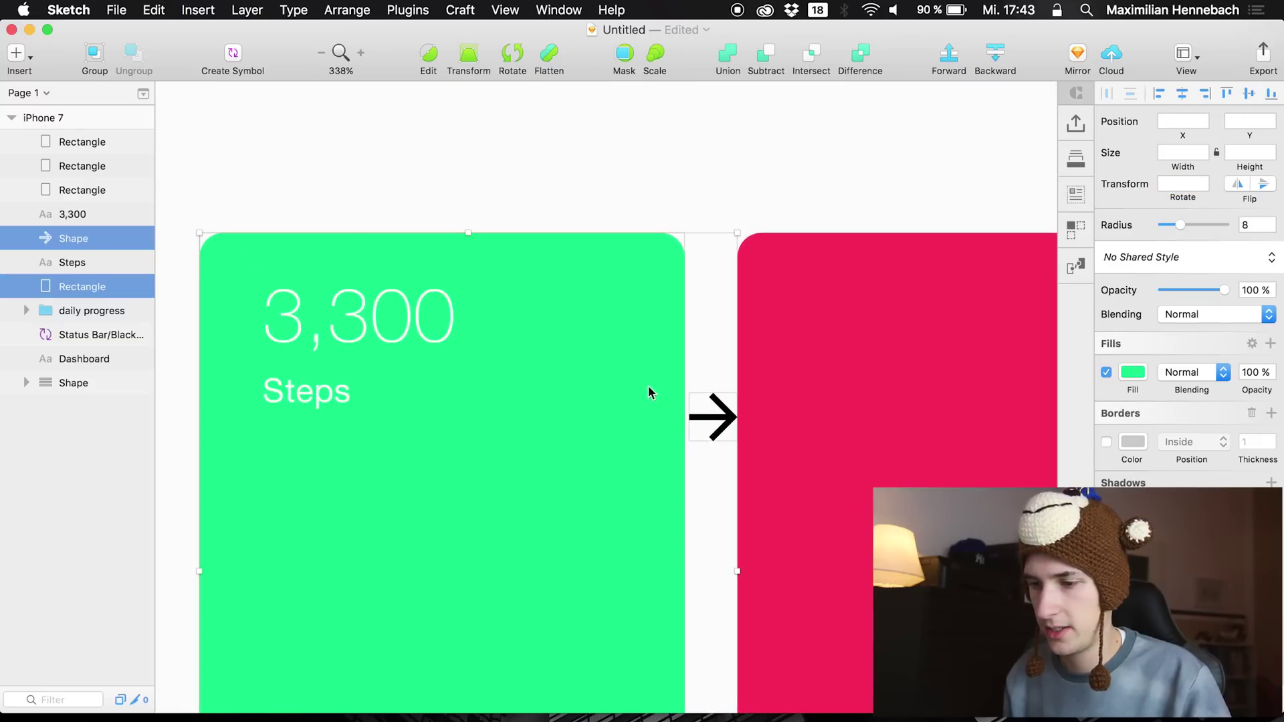
left_click(712, 467)
left_click_drag(725, 414, 626, 307)
left_click(1131, 341)
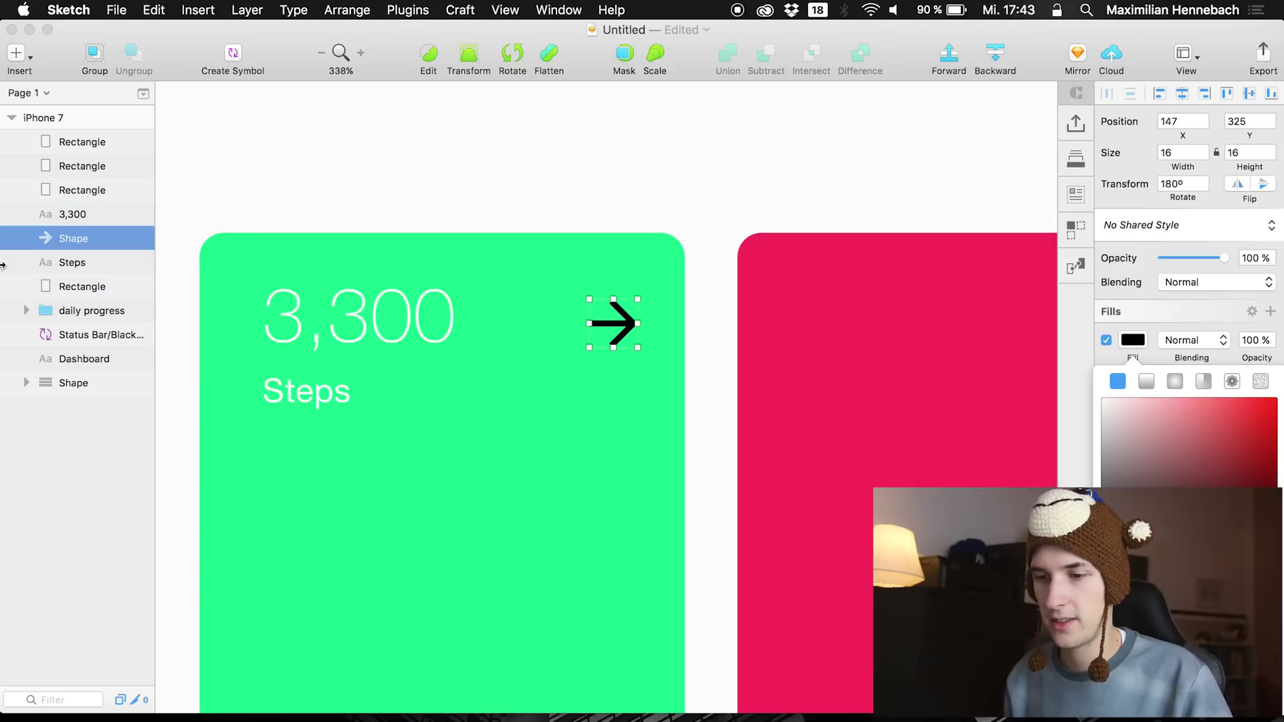
Draw a circle about 37 × 37 beneath the arrow in the green card and turn off its border
left_click(79, 259)
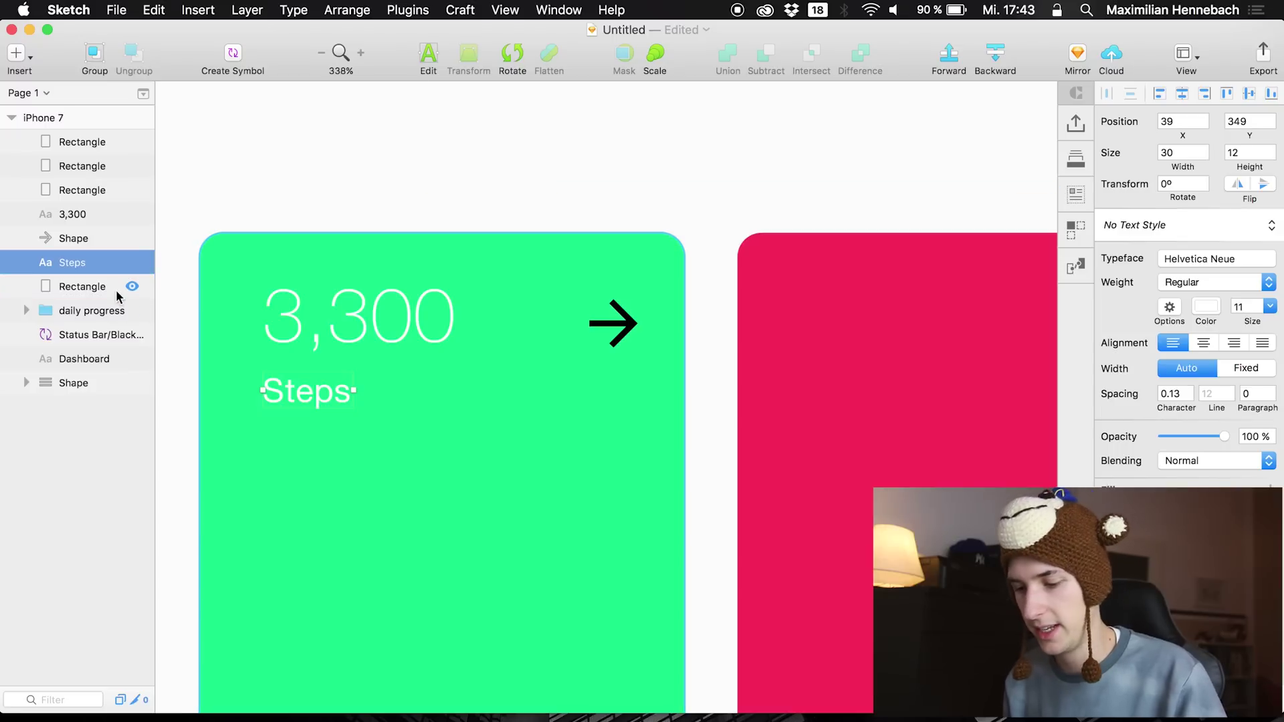
key("o")
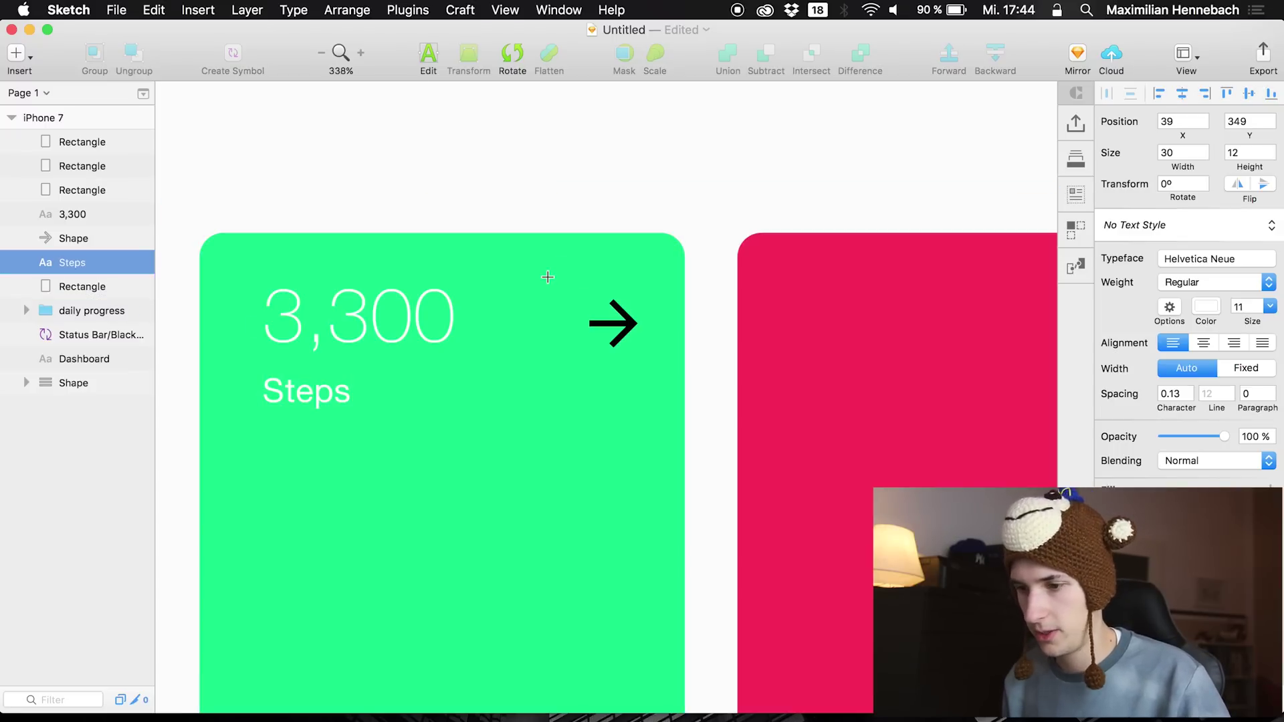
left_click_drag(547, 279, 670, 401)
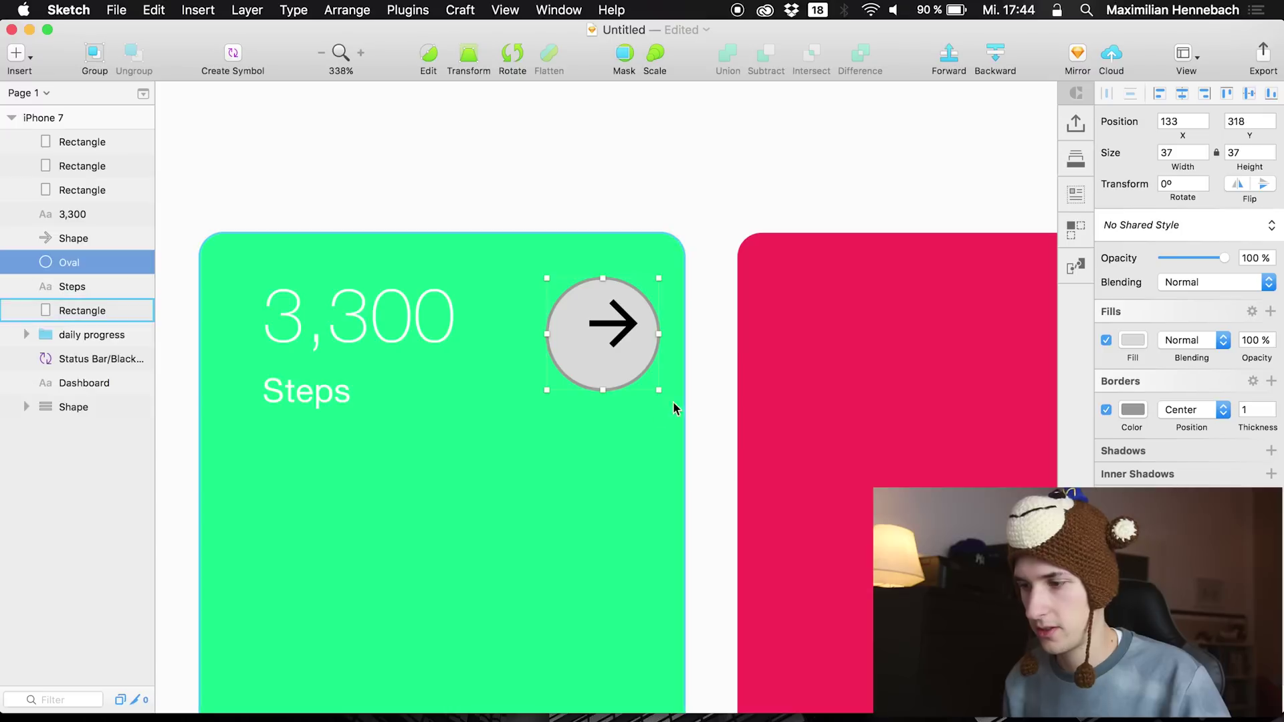
left_click(1106, 410)
Fill the circle with white and centre it around the arrow
left_click(1132, 340)
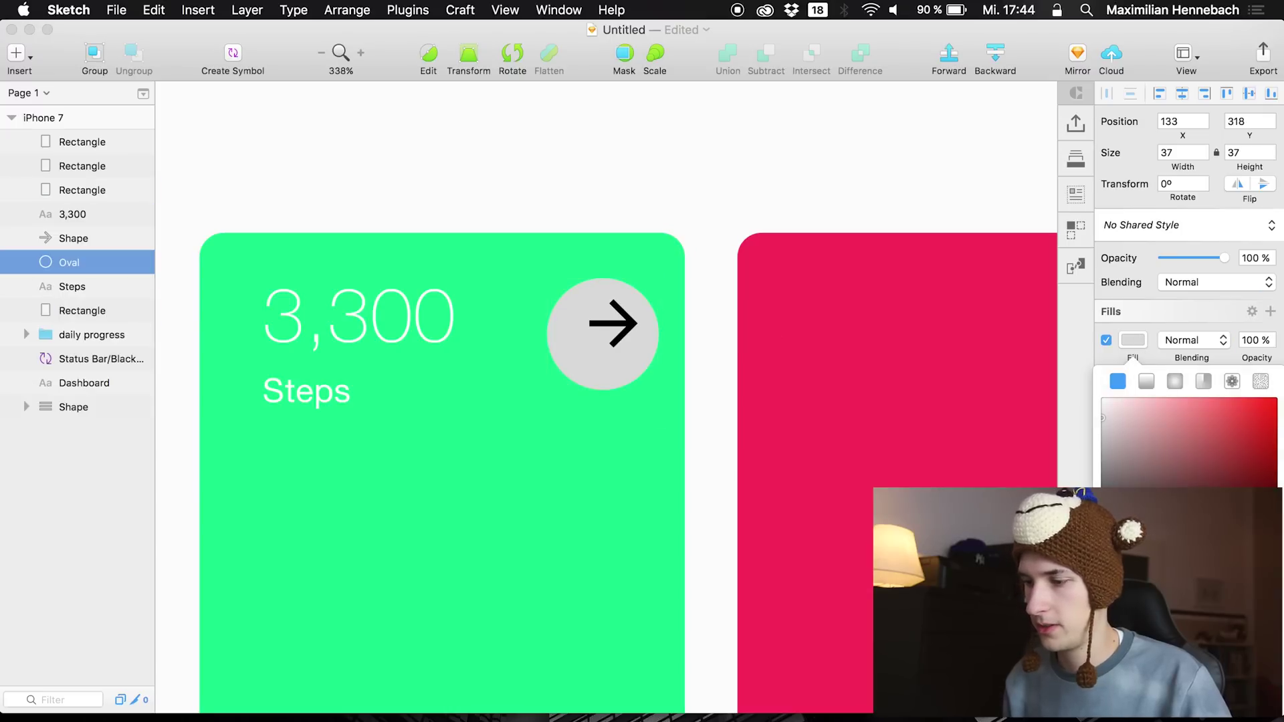
key("Escape")
left_click(1132, 340)
left_click_drag(1151, 423, 994, 321)
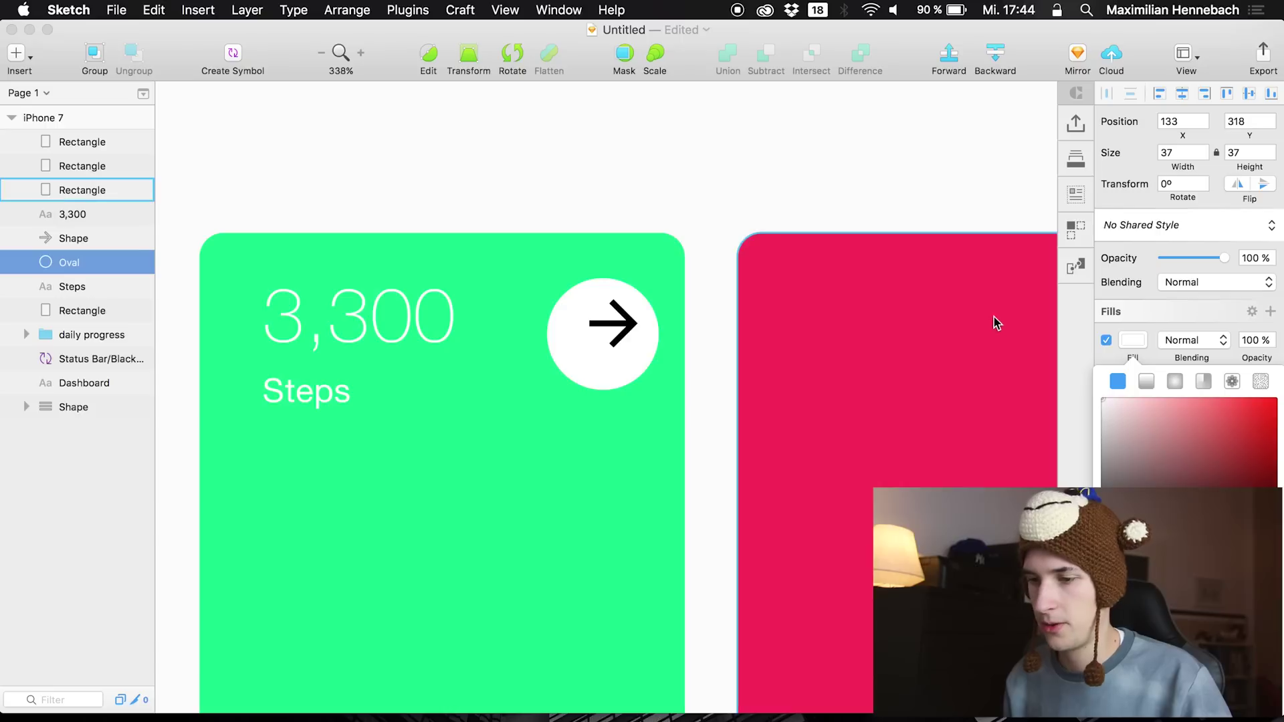
left_click_drag(604, 339, 619, 334)
Set the arrow's fill to the same green as the card
left_click(631, 329)
mouse_move(1110, 461)
left_mouse_down()
mouse_move(1146, 458)
mouse_move(959, 319)
mouse_move(1102, 450)
left_mouse_up()
left_click(1115, 578)
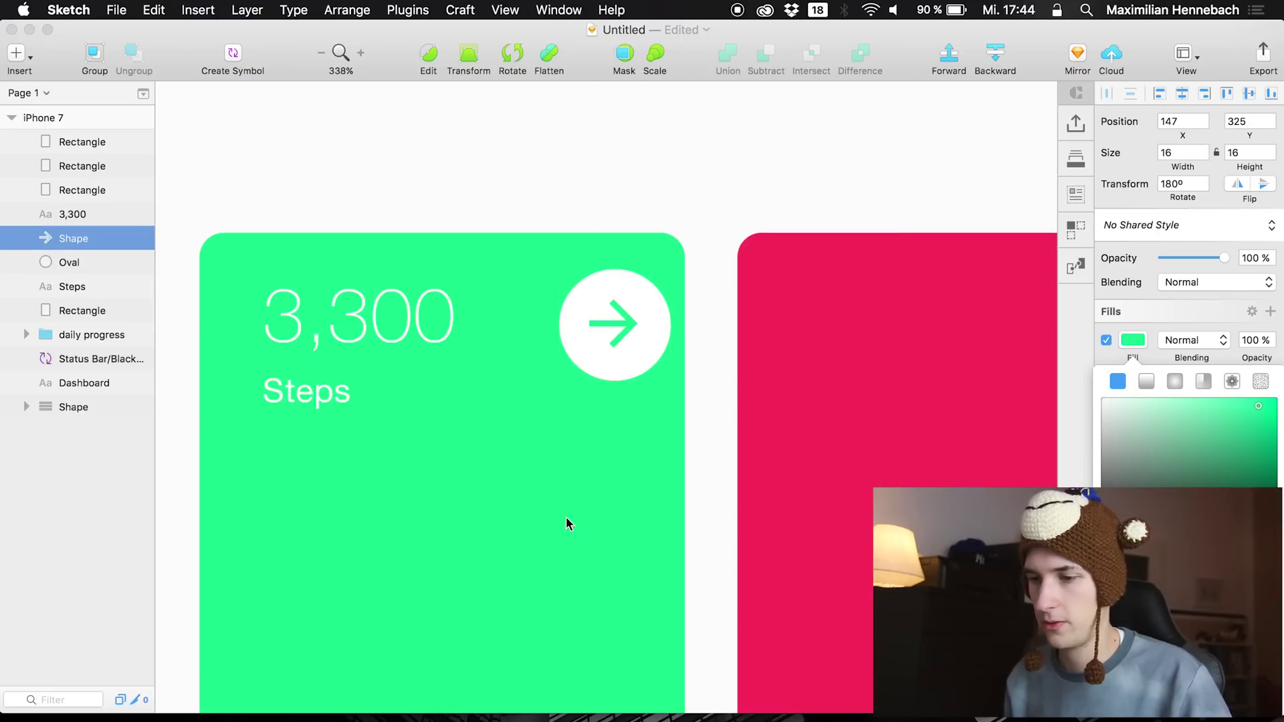
Move the arrow and its white circle together about 13 px to the left, away from the green card's edge
left_click(58, 262)
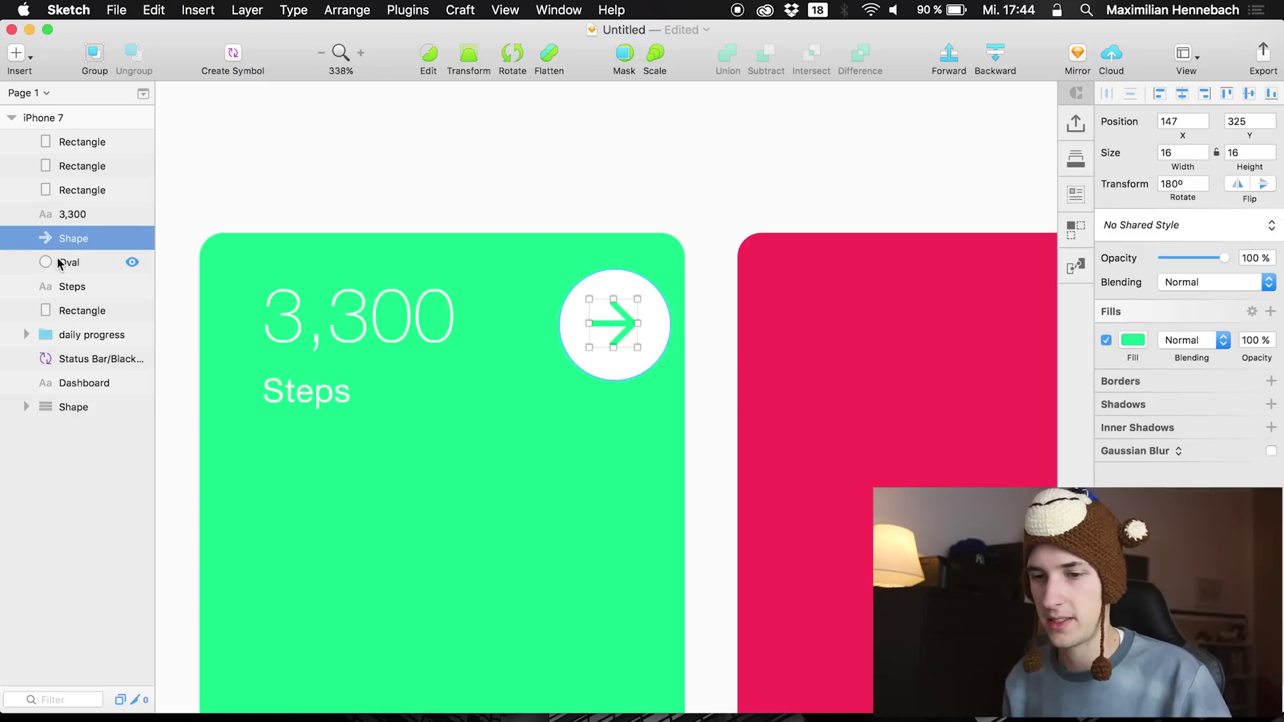
left_click(57, 263)
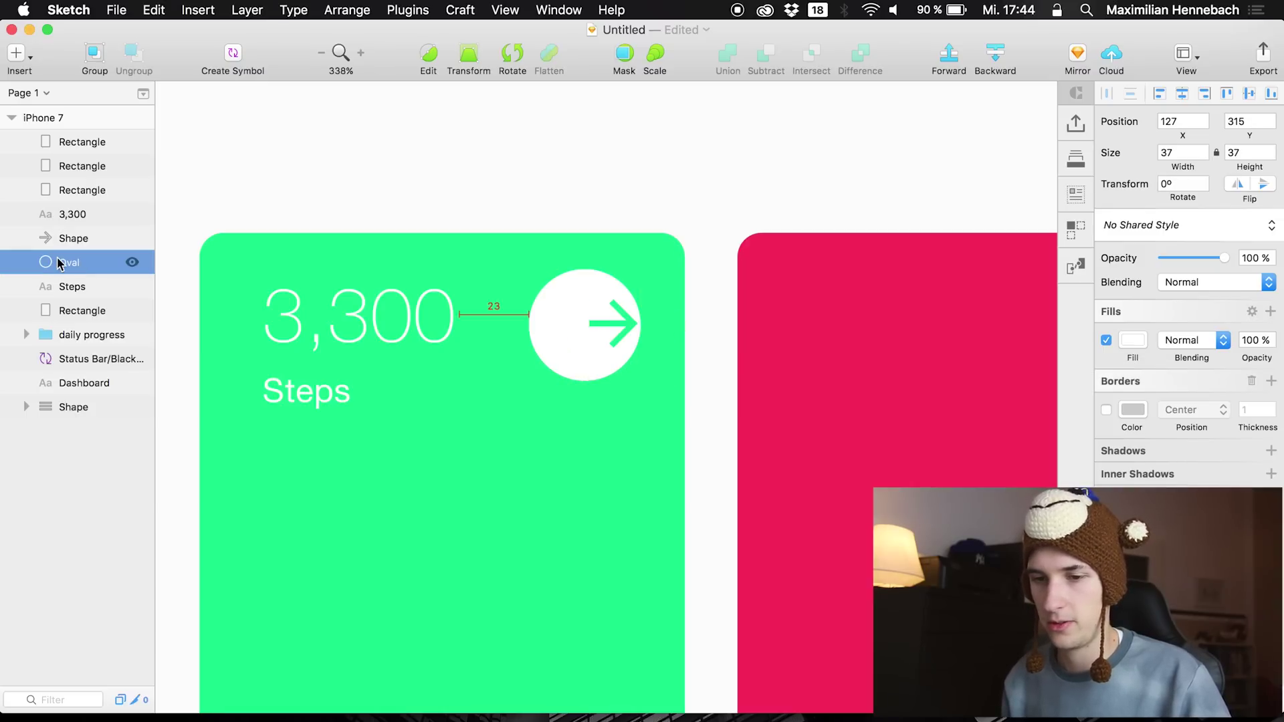
left_click(60, 241)
left_click(66, 265, "shift")
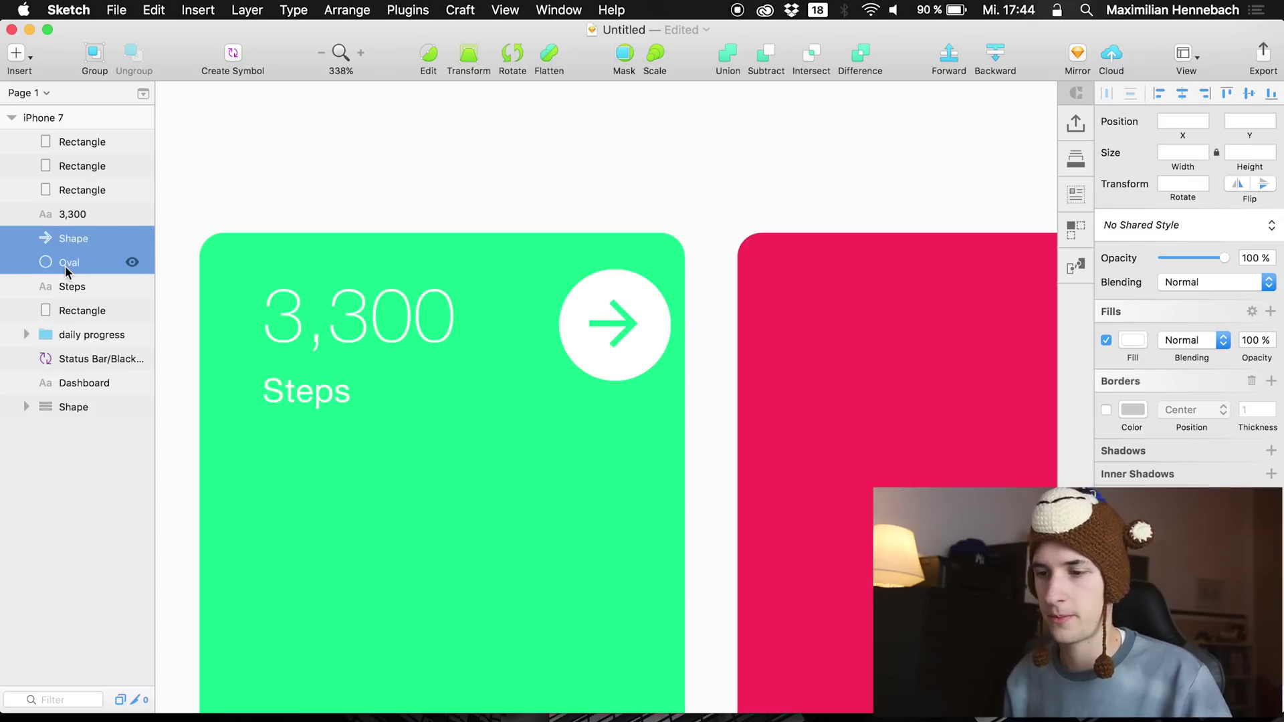
key("shift+Left")
key("Left")
key("Left")
key("Left")
key("Left")
key("Left")
key("Left")
key("Left")
key("Left")
key("Left")
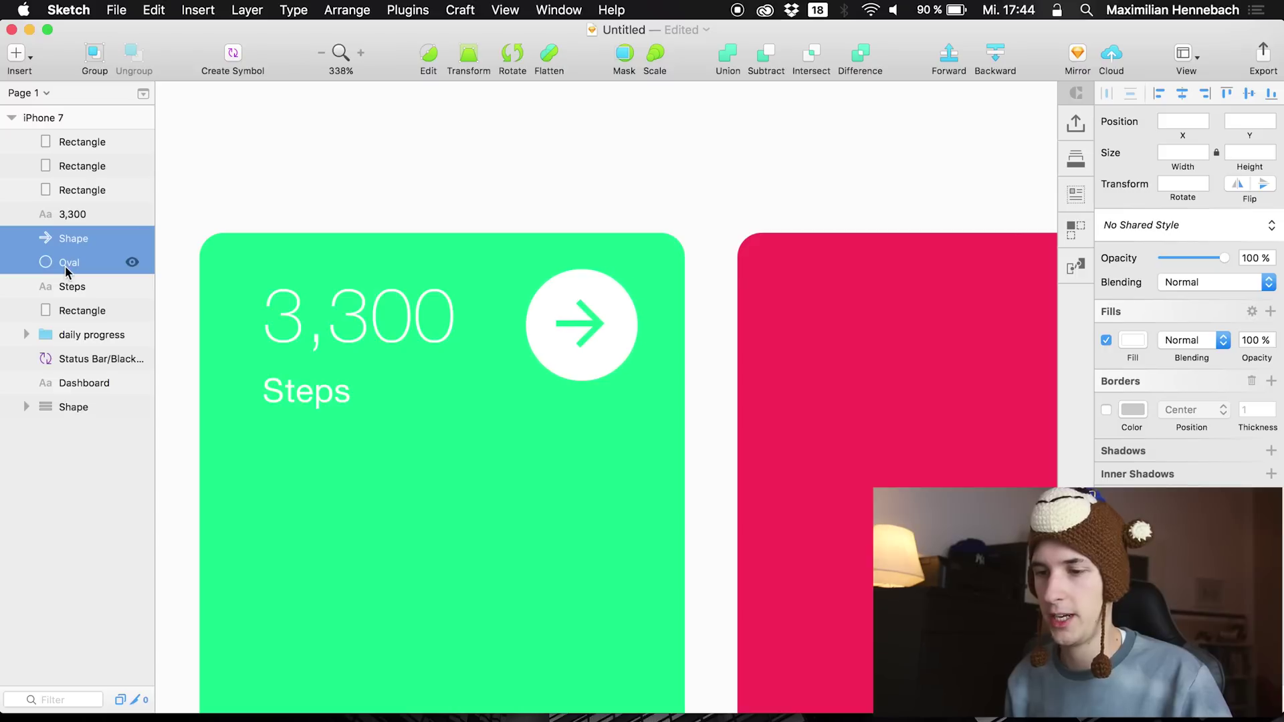
key("Right")
key("Right")
key("Left")
key("Left")
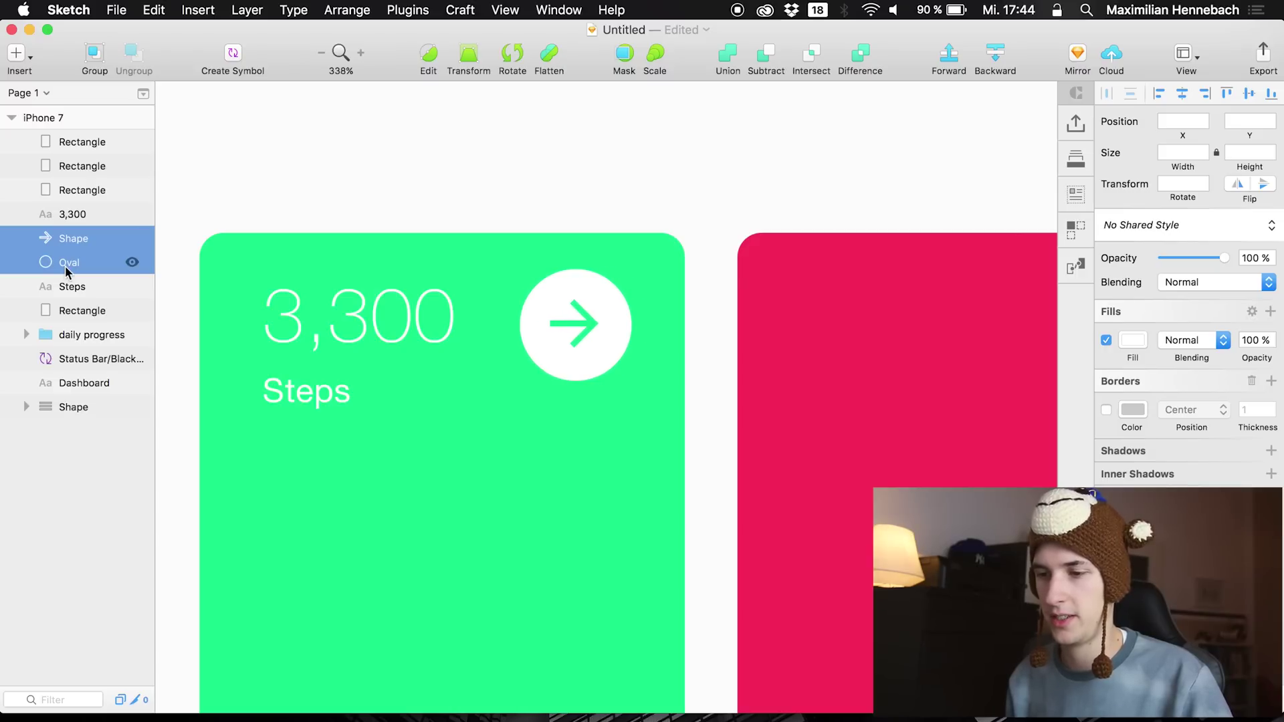
scroll(300, 383, "down", 5)
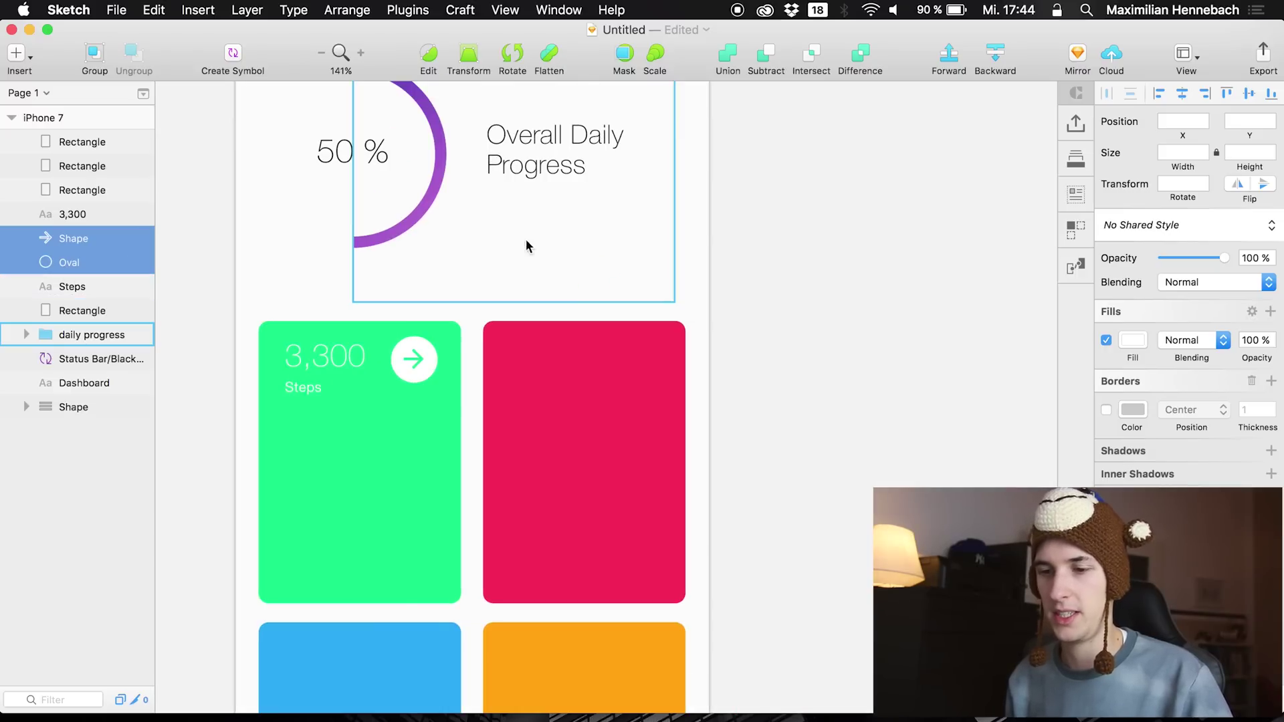
left_click(203, 445)
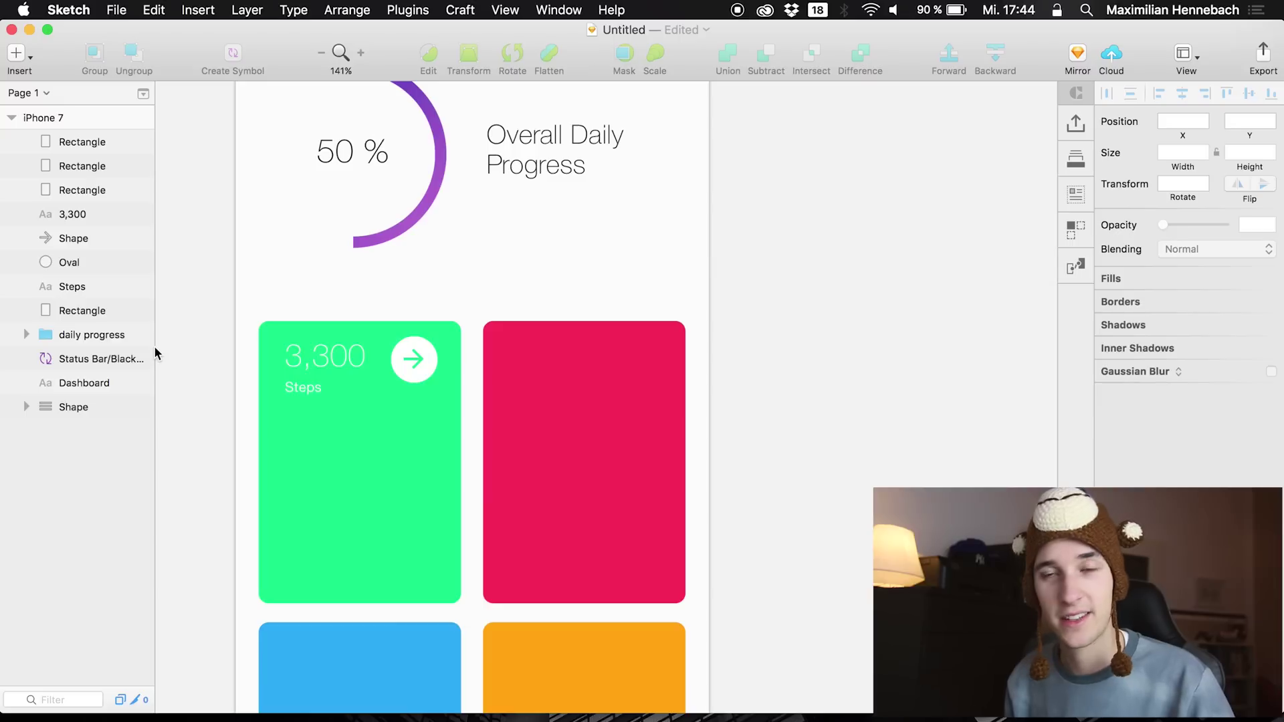
Group the green card's rectangle, Steps label, circle, arrow and 3,300 text, and name the group 1
left_click(71, 309)
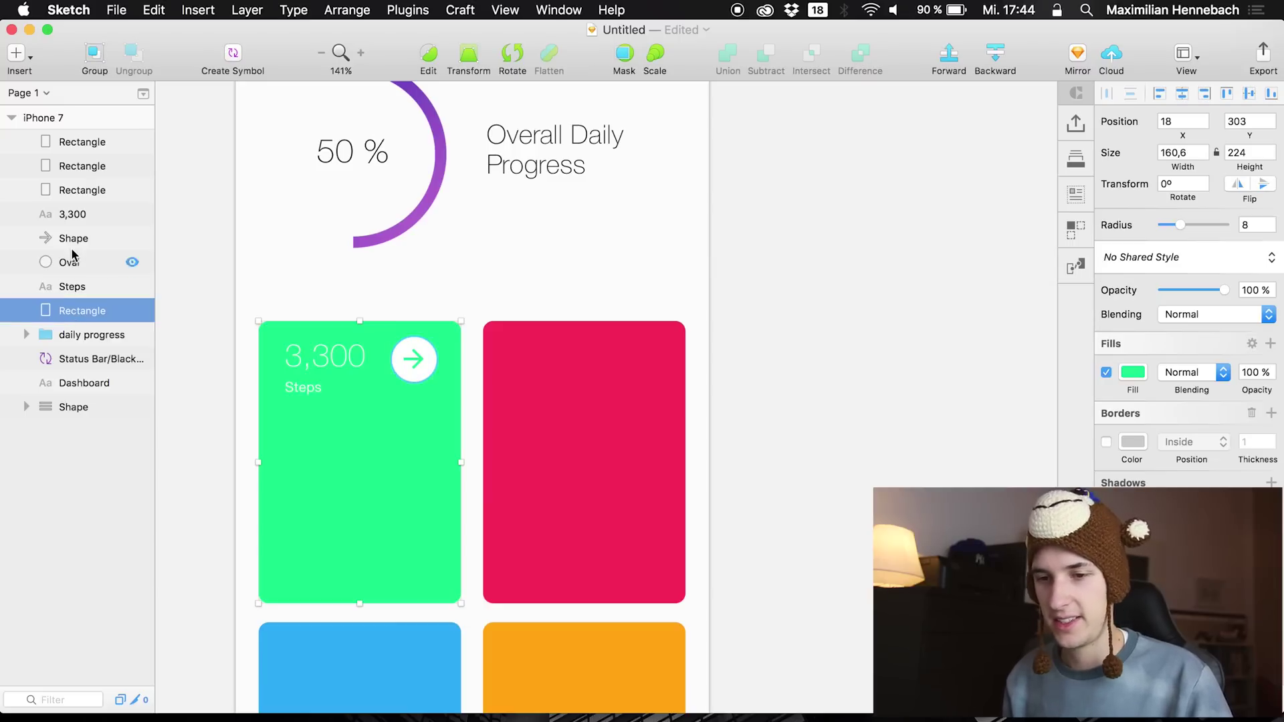
left_click(72, 222, "shift")
key("super+g")
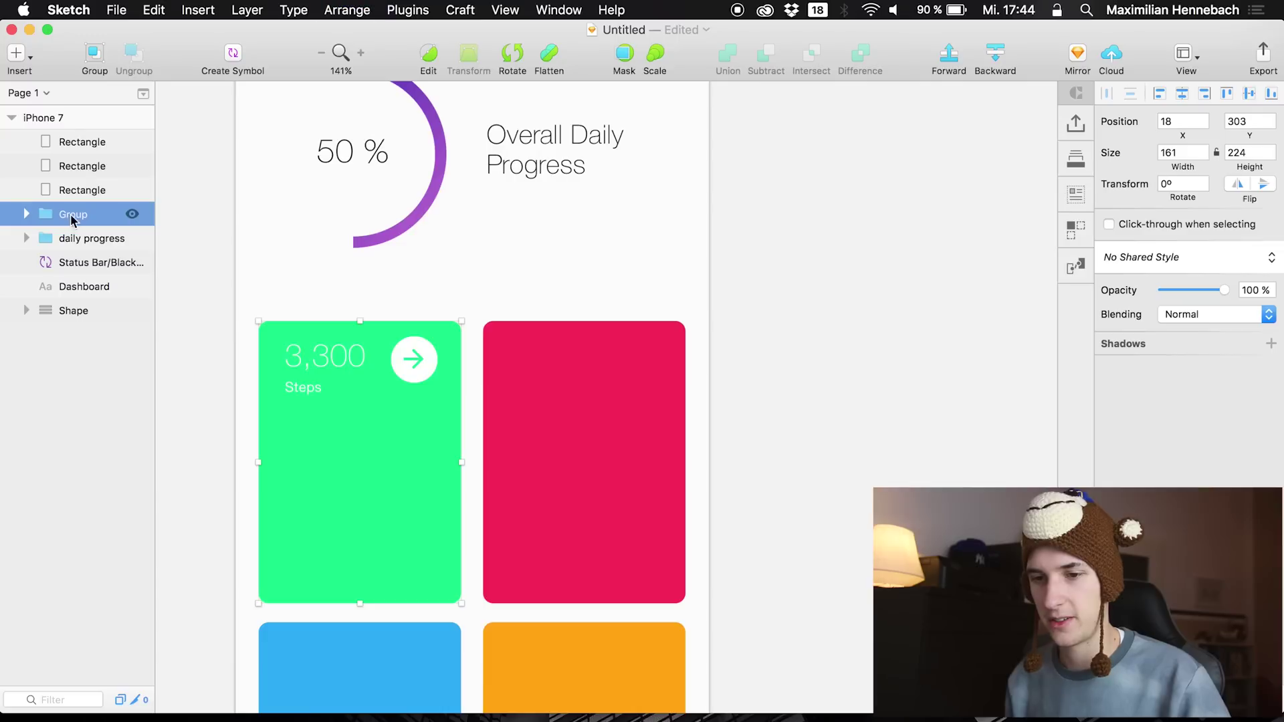
double_click(71, 214)
type("1")
key("Return")
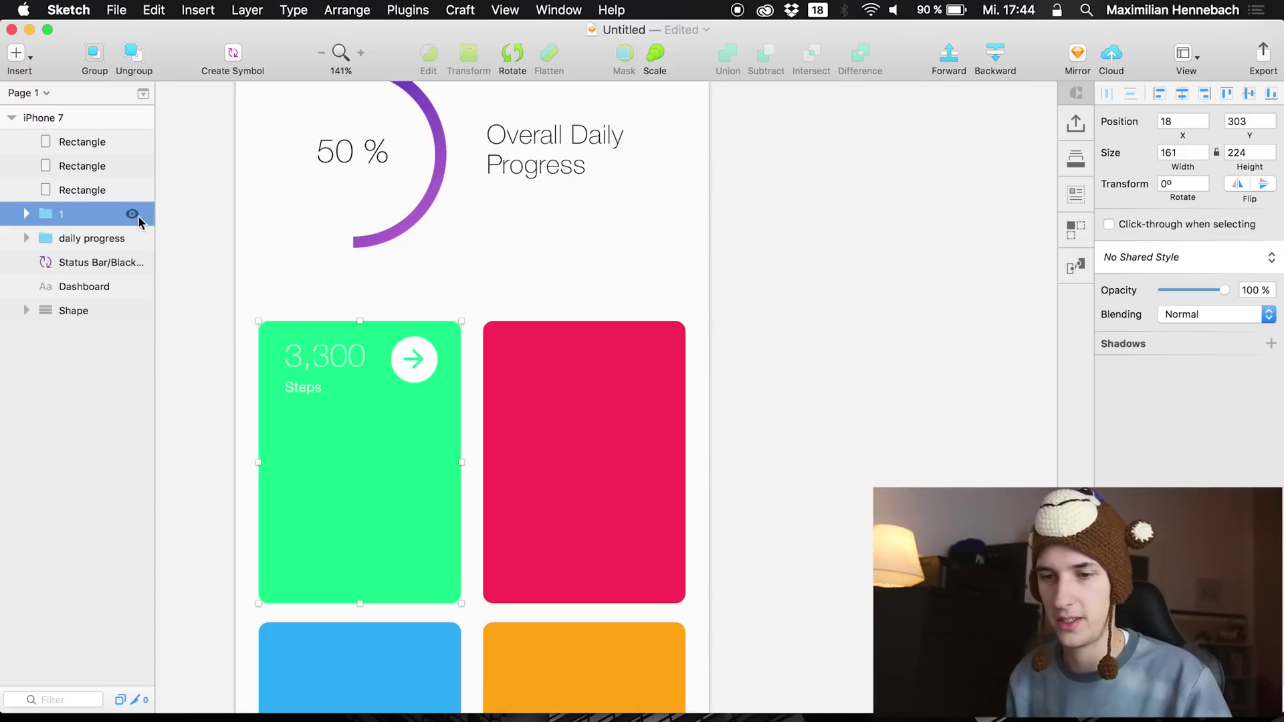
left_click(24, 214)
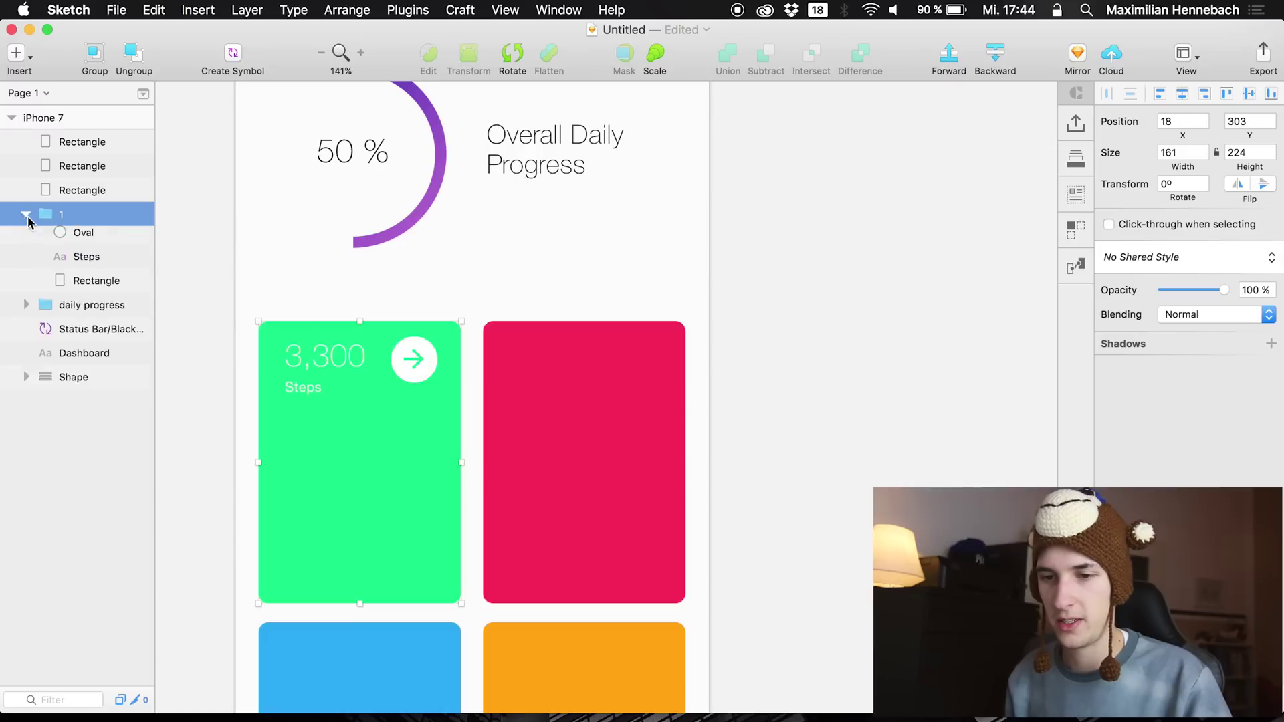
left_click(27, 214)
left_click(70, 191)
left_click(86, 140, "shift")
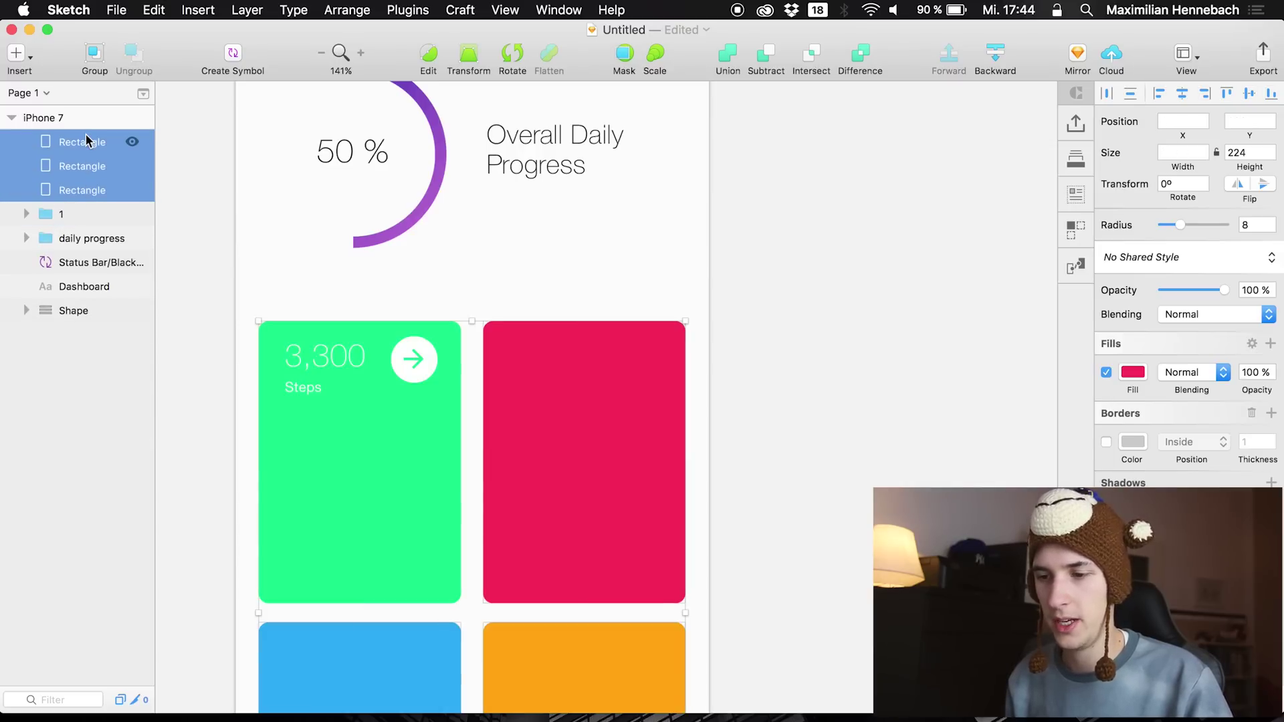
Duplicate group 1 and place the copy on the red card's position at X 196, Y 303
left_click(67, 216)
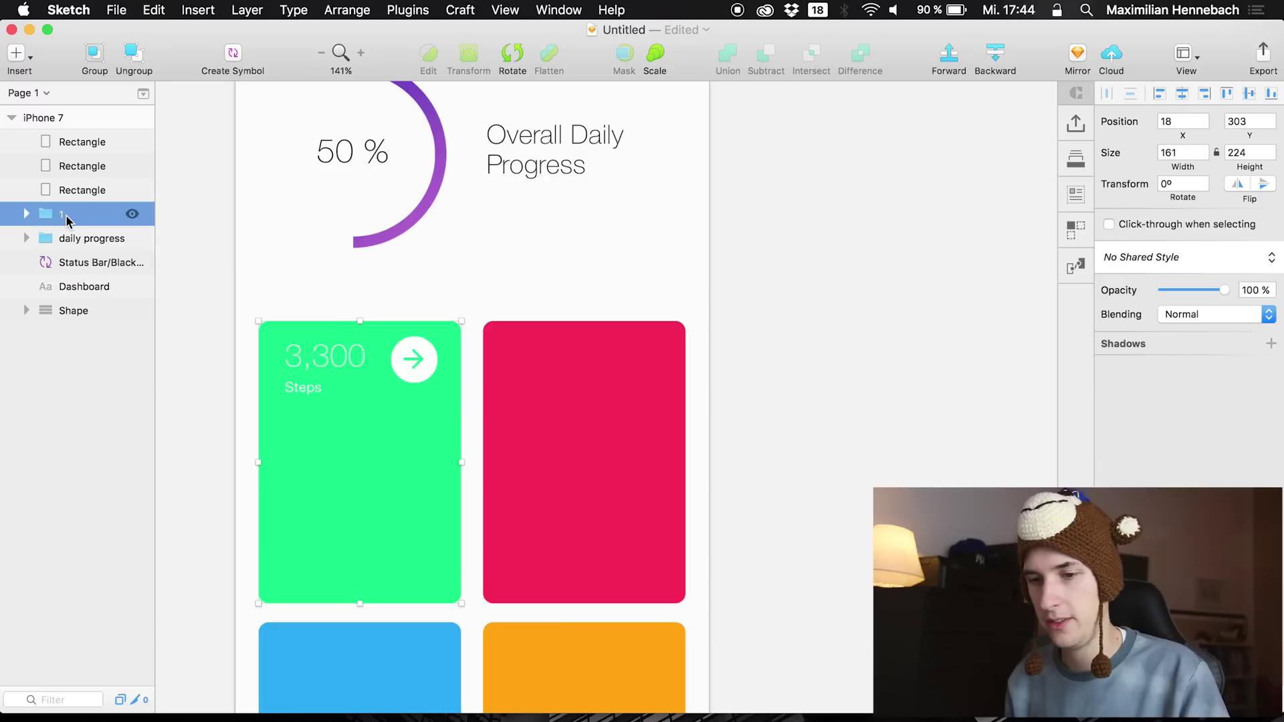
key("super+d")
left_click_drag(350, 464, 579, 466)
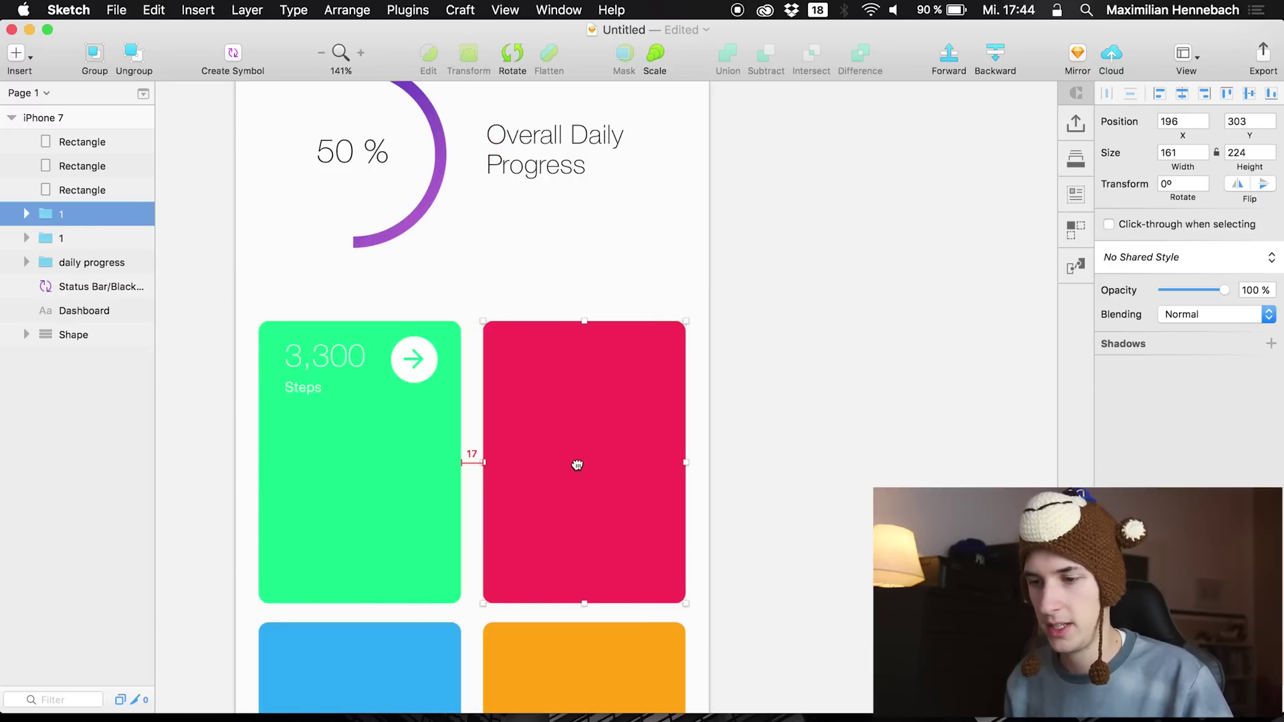
Fill the duplicated group's rectangle with the red card's colour and delete the original red rectangle
left_click(26, 214)
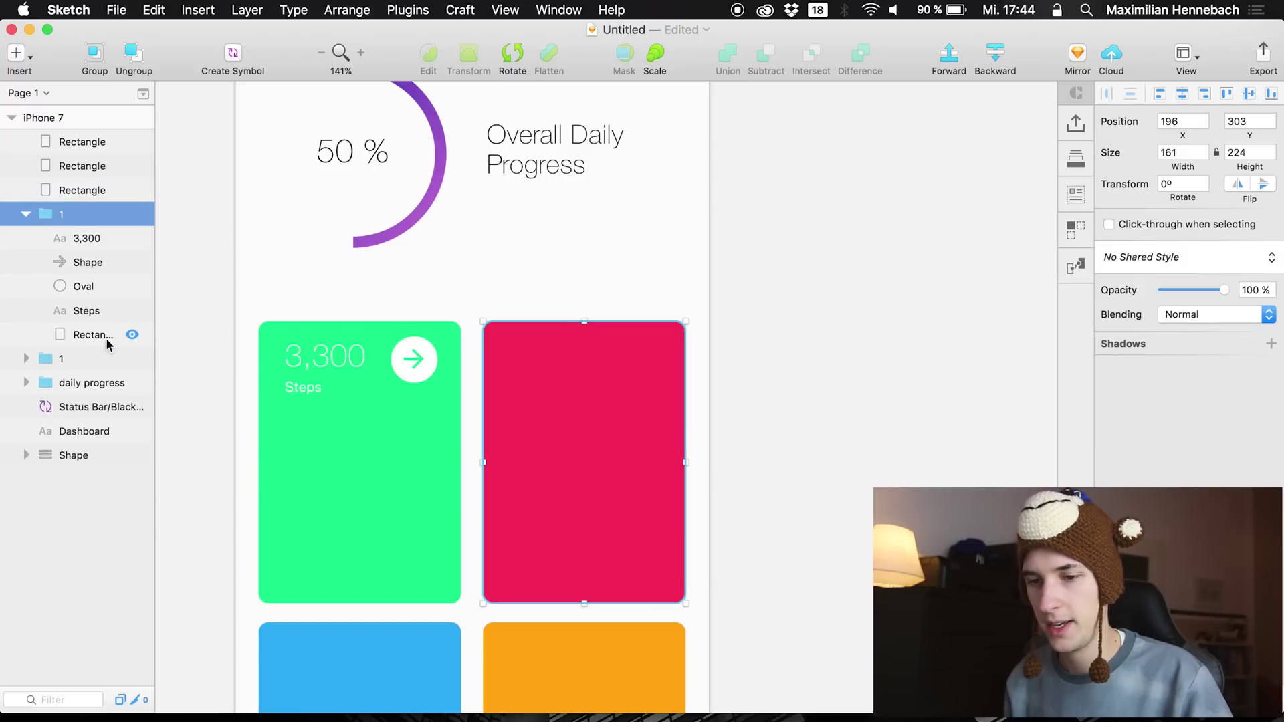
left_click(148, 336)
left_click(1133, 408)
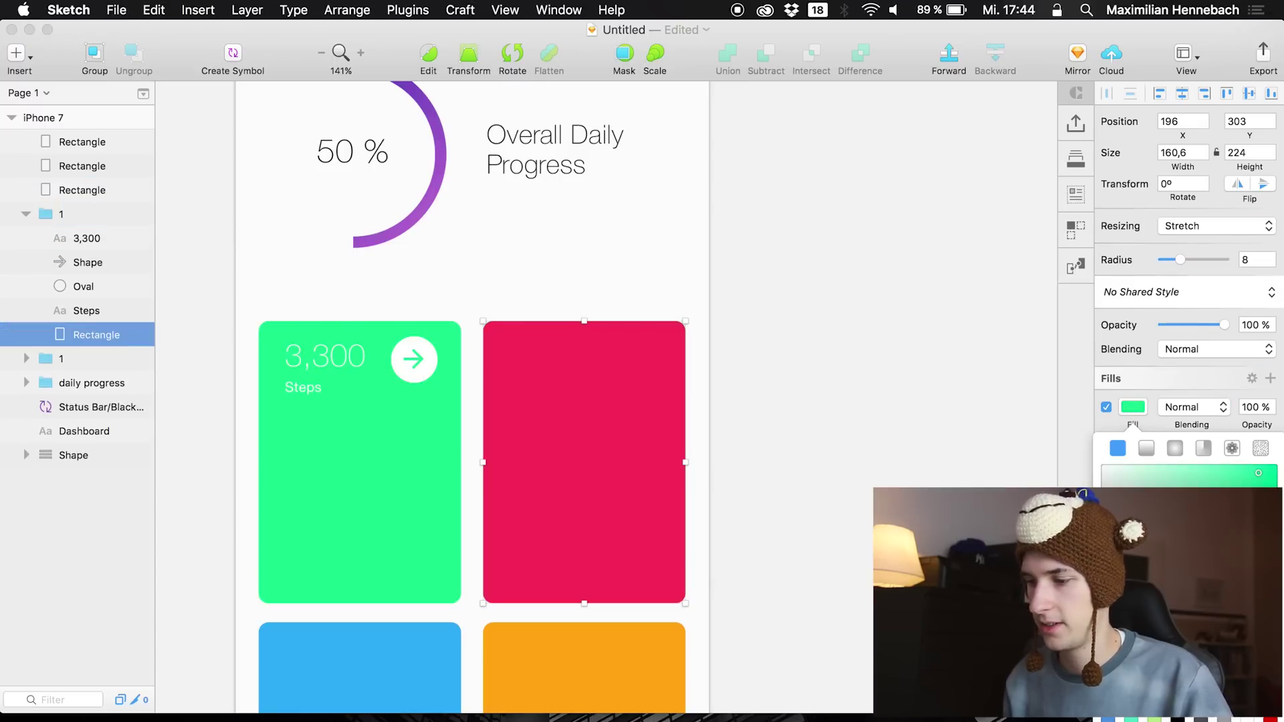
left_click(582, 495)
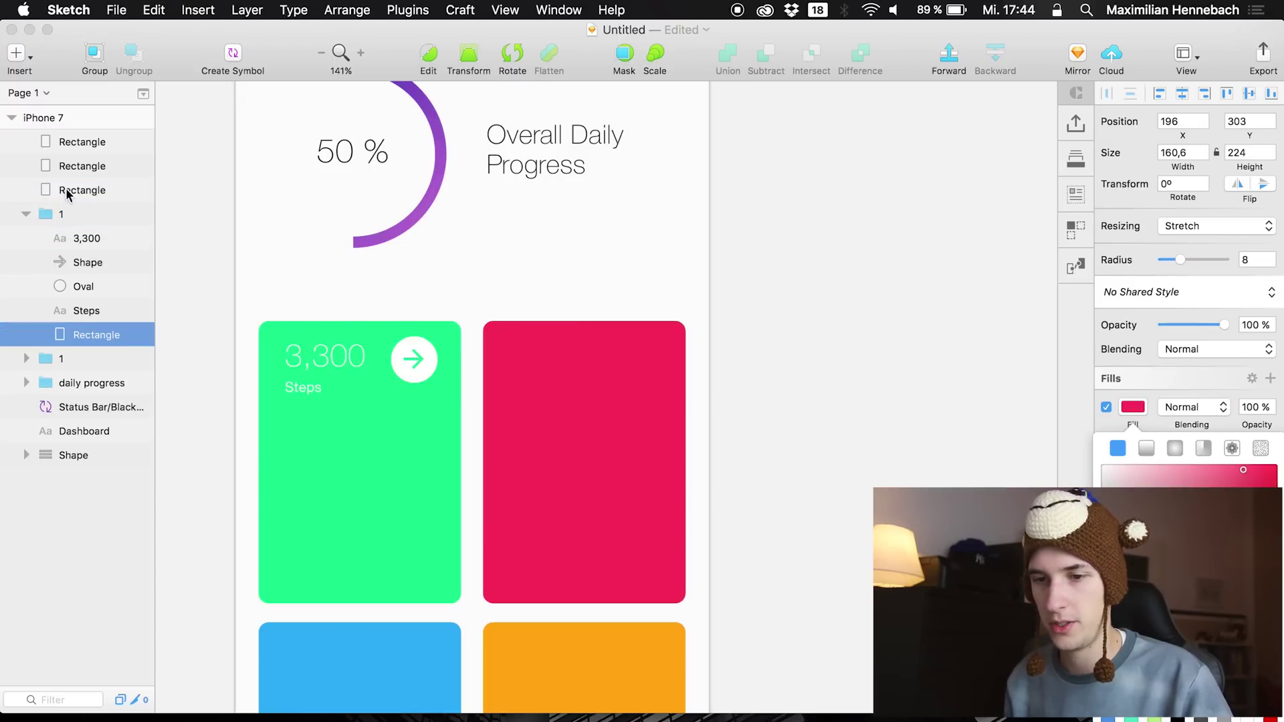
left_click(93, 190)
key("BackSpace")
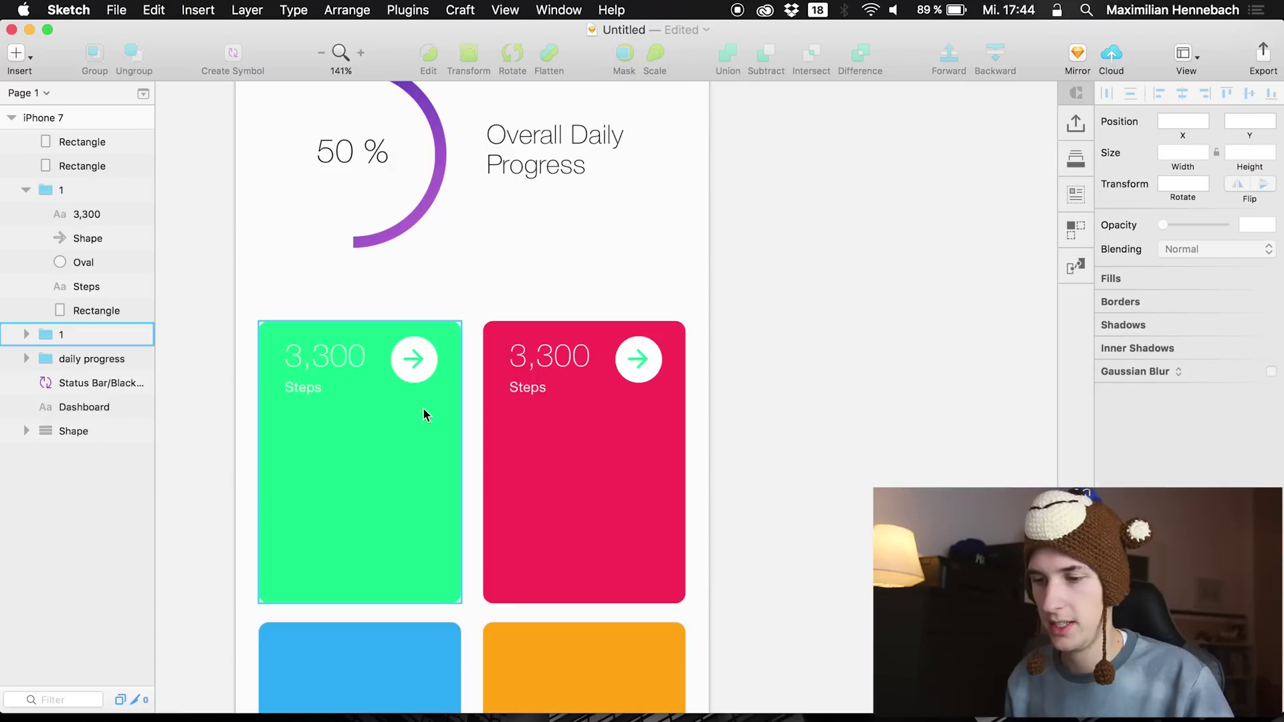
Rename the red card's group as 2 and collapse it
double_click(62, 189)
type("2")
key("Return")
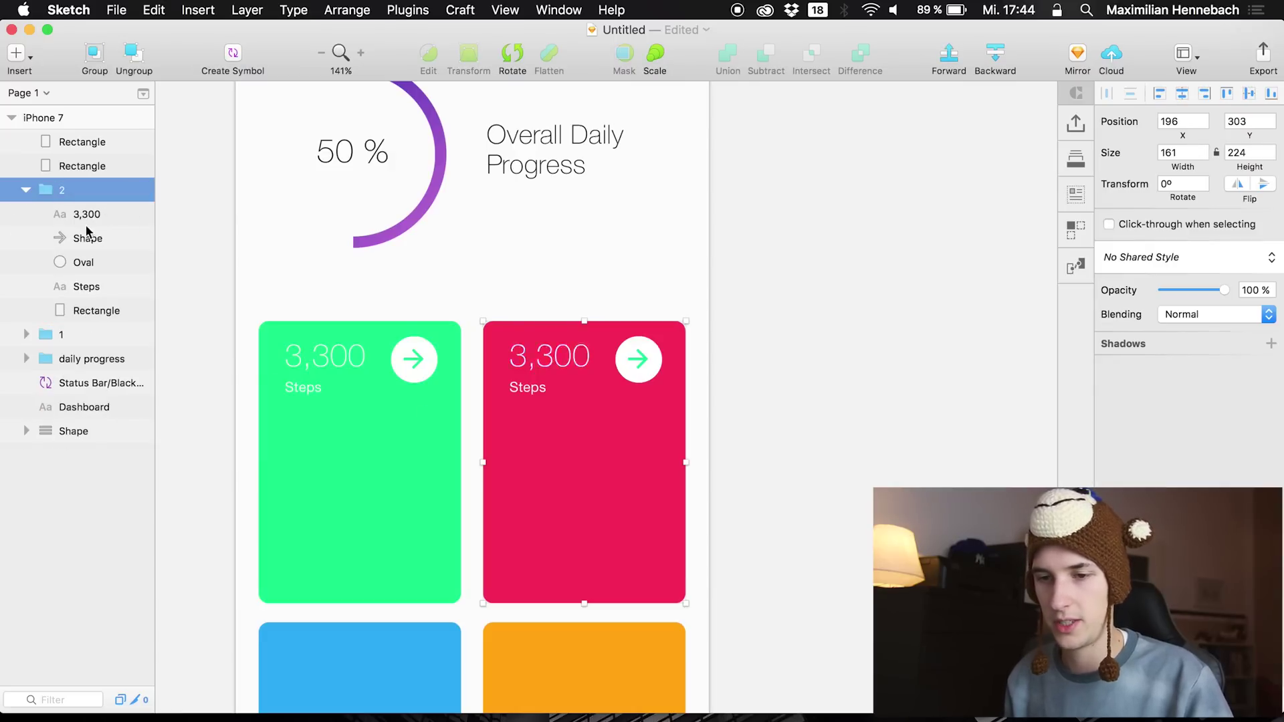
left_click(26, 190)
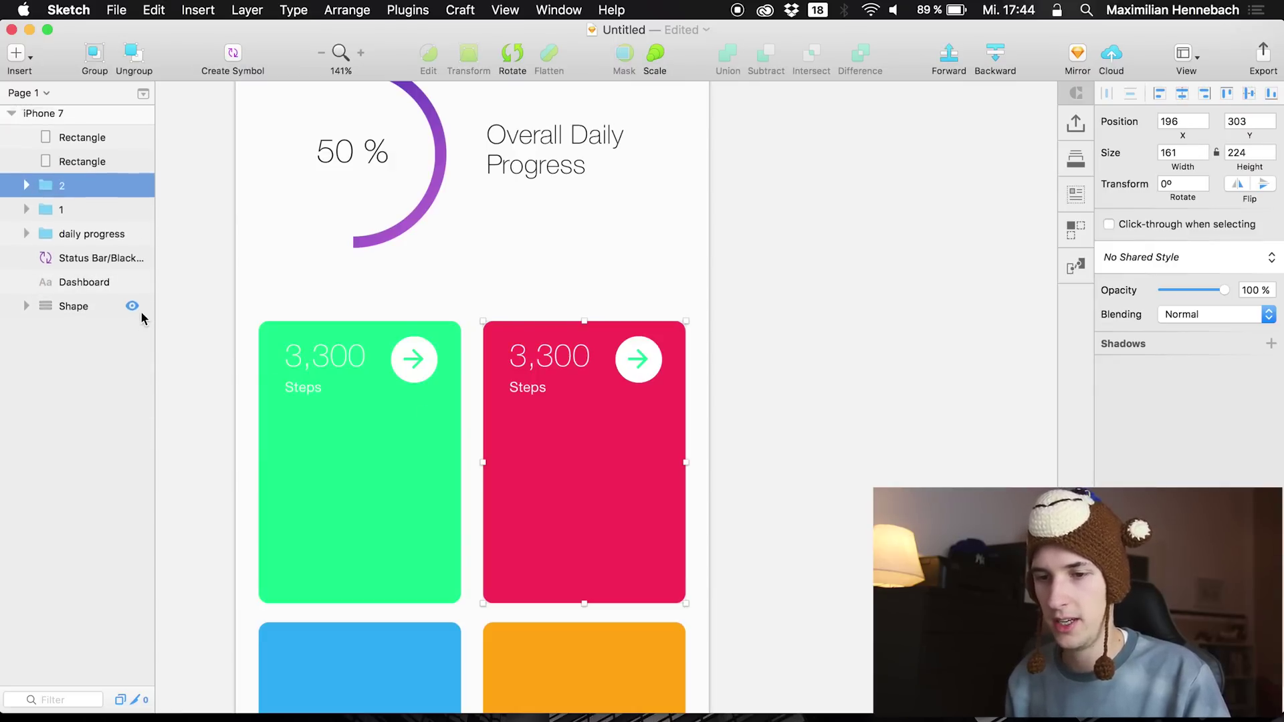
Duplicate group 2 twice, placing both copies on the blue card's position at X 18, Y 542
scroll(198, 353, "down", 2)
scroll(198, 353, "down", 2)
key("super+d")
left_click_drag(491, 320, 265, 620)
scroll(298, 599, "down", 5)
key("super+d")
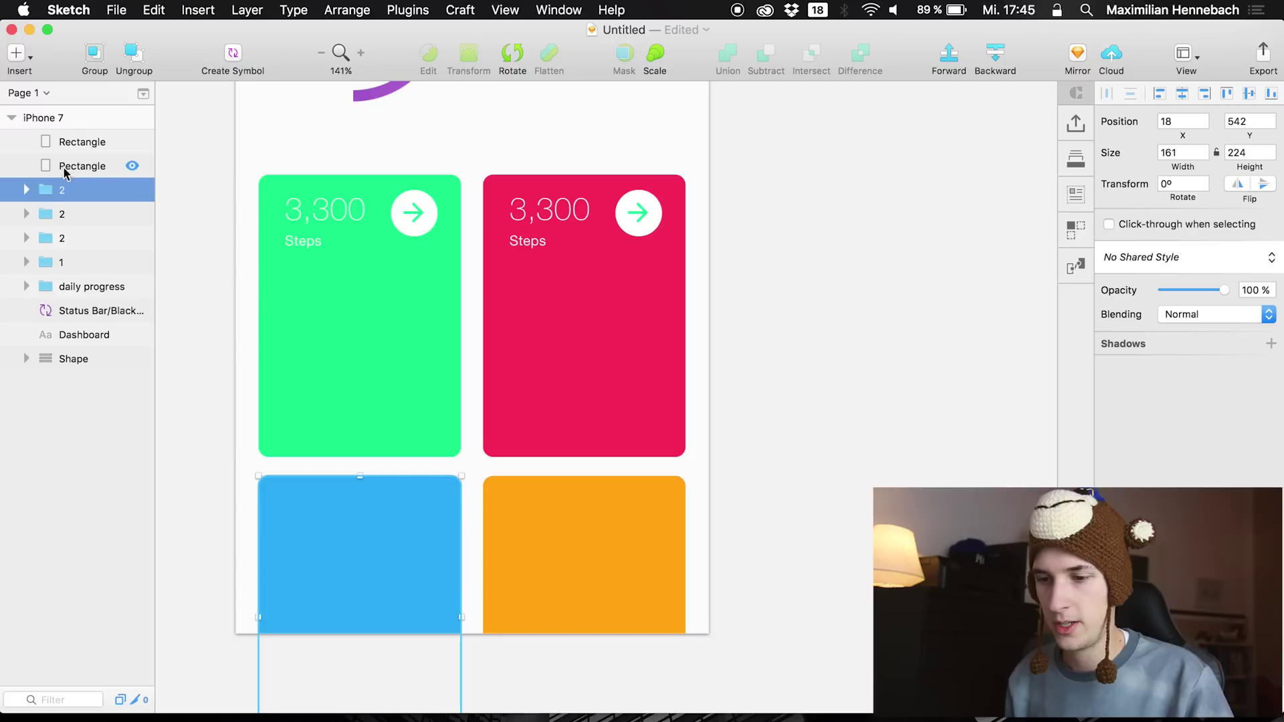
Swap the positions of the blue and orange rectangles and move the topmost group copy to X 196, Y 542
left_click_drag(429, 572, 660, 579)
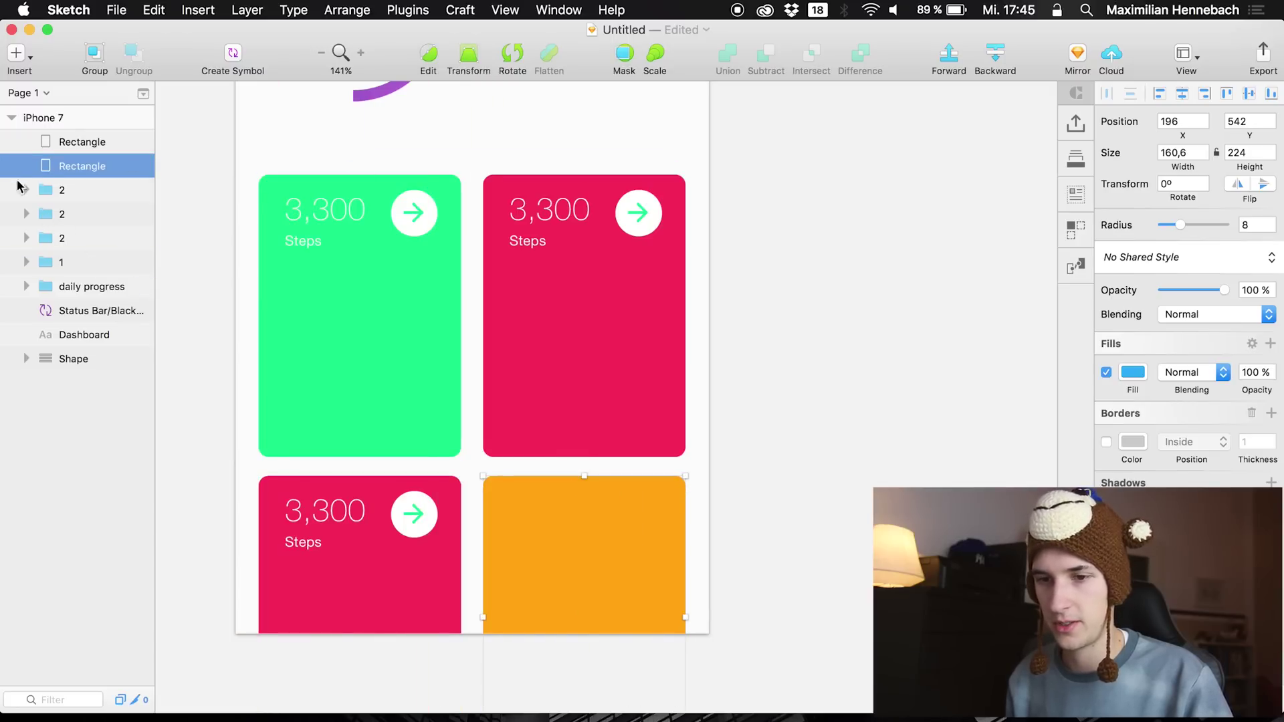
left_click(57, 211)
left_click(61, 191)
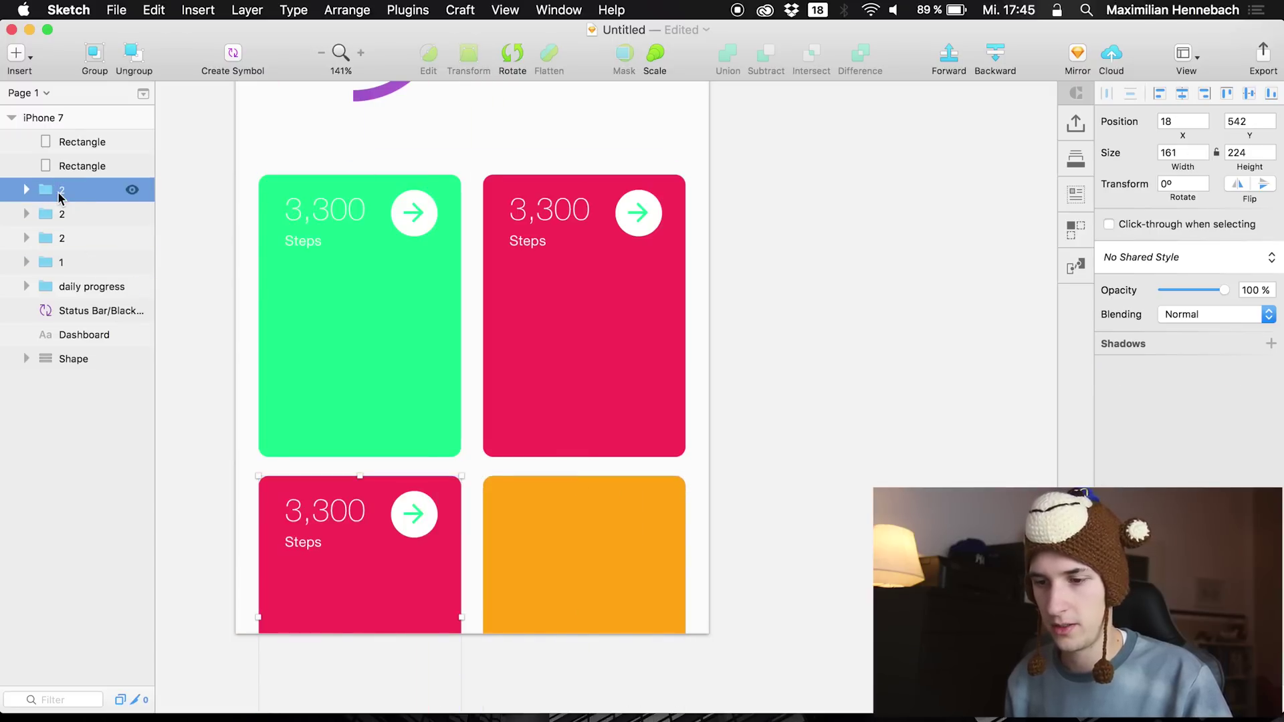
left_click_drag(357, 586, 585, 591)
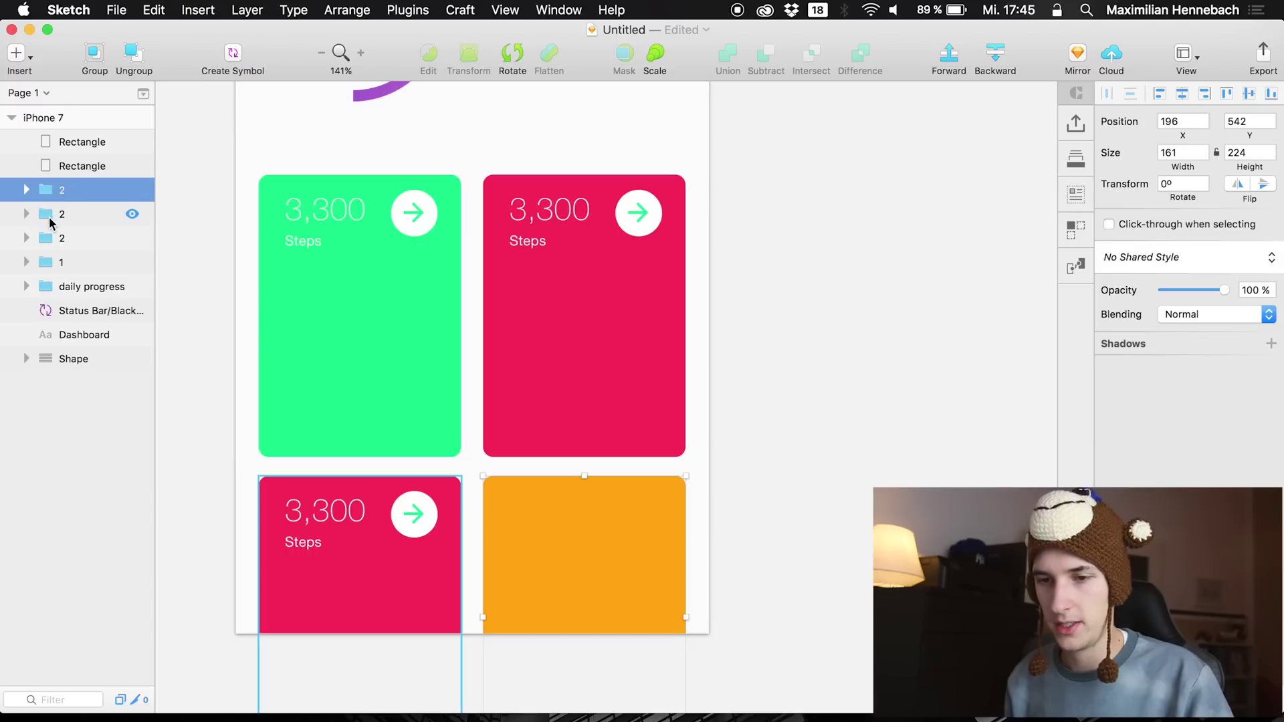
left_click(82, 165)
left_click_drag(524, 532, 290, 500)
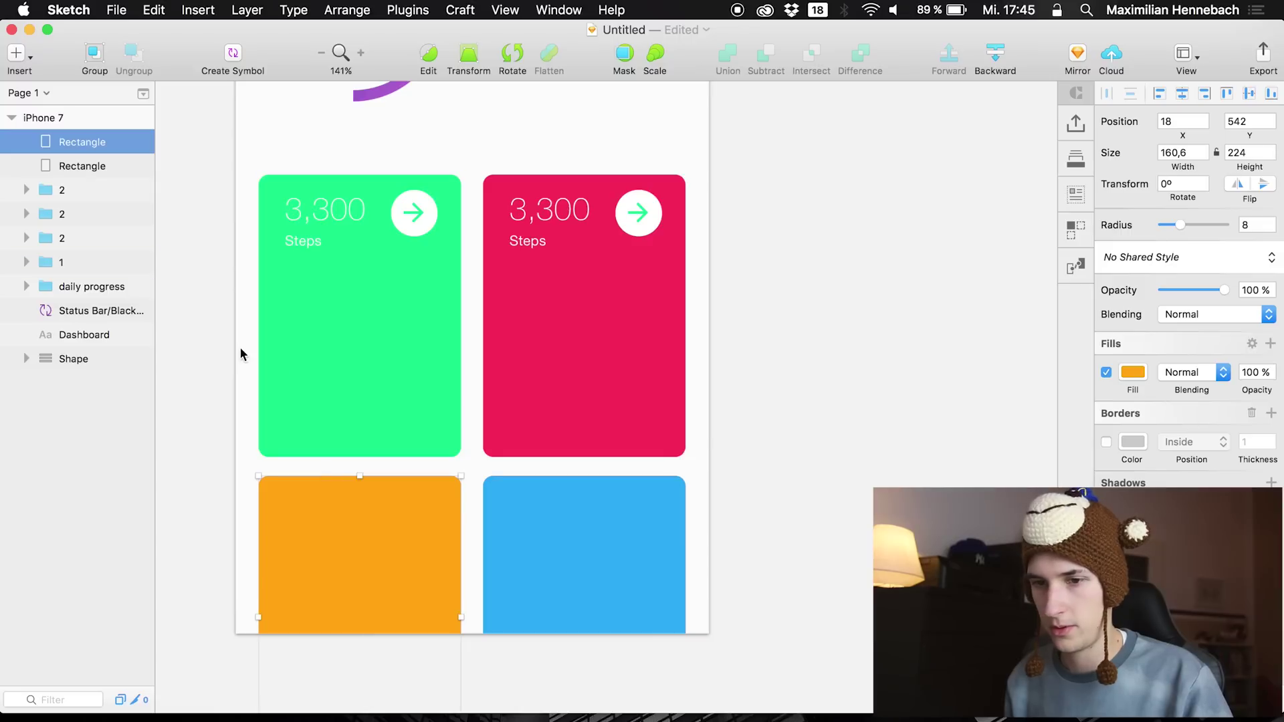
Rename the group copy beneath the orange rectangle as 3 and the one beneath the blue rectangle as 4
left_click(26, 213)
double_click(61, 213)
type("3")
key("Return")
double_click(62, 190)
type("4")
key("Return")
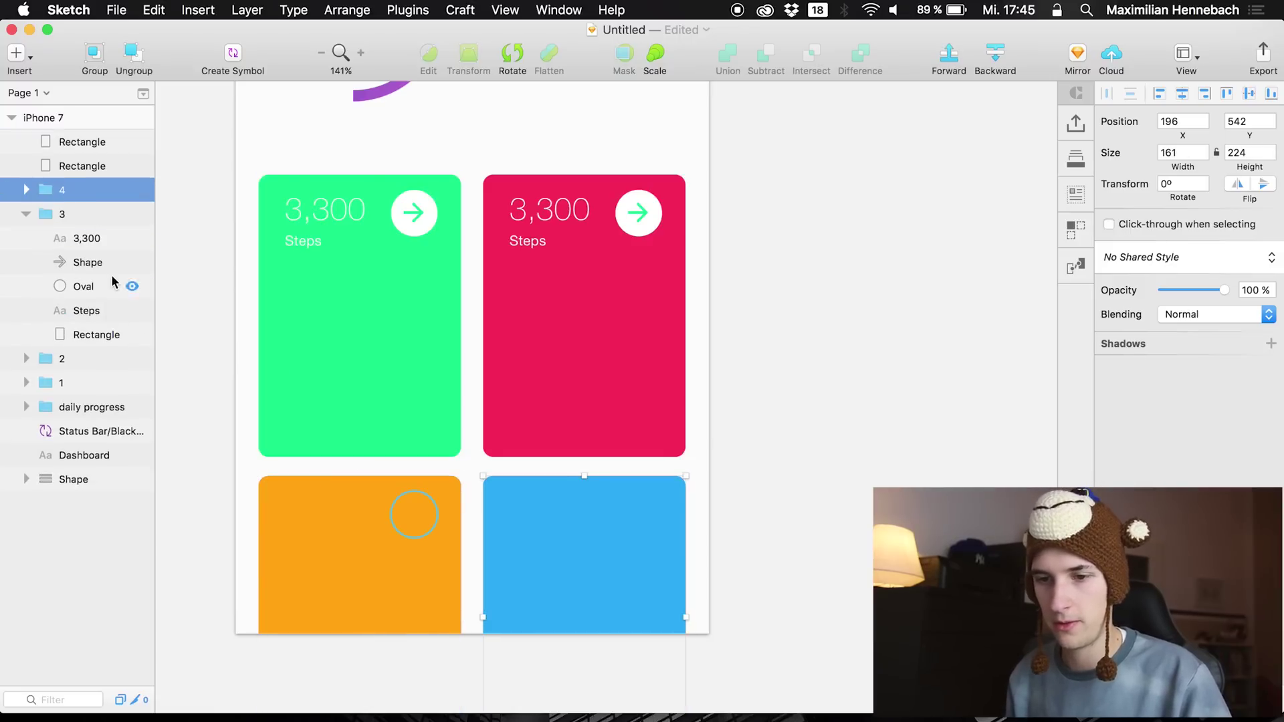
Fill the rectangle in group 3 with the orange card's colour, collapse that group and expand group 4
left_click(85, 336)
left_click(1132, 407)
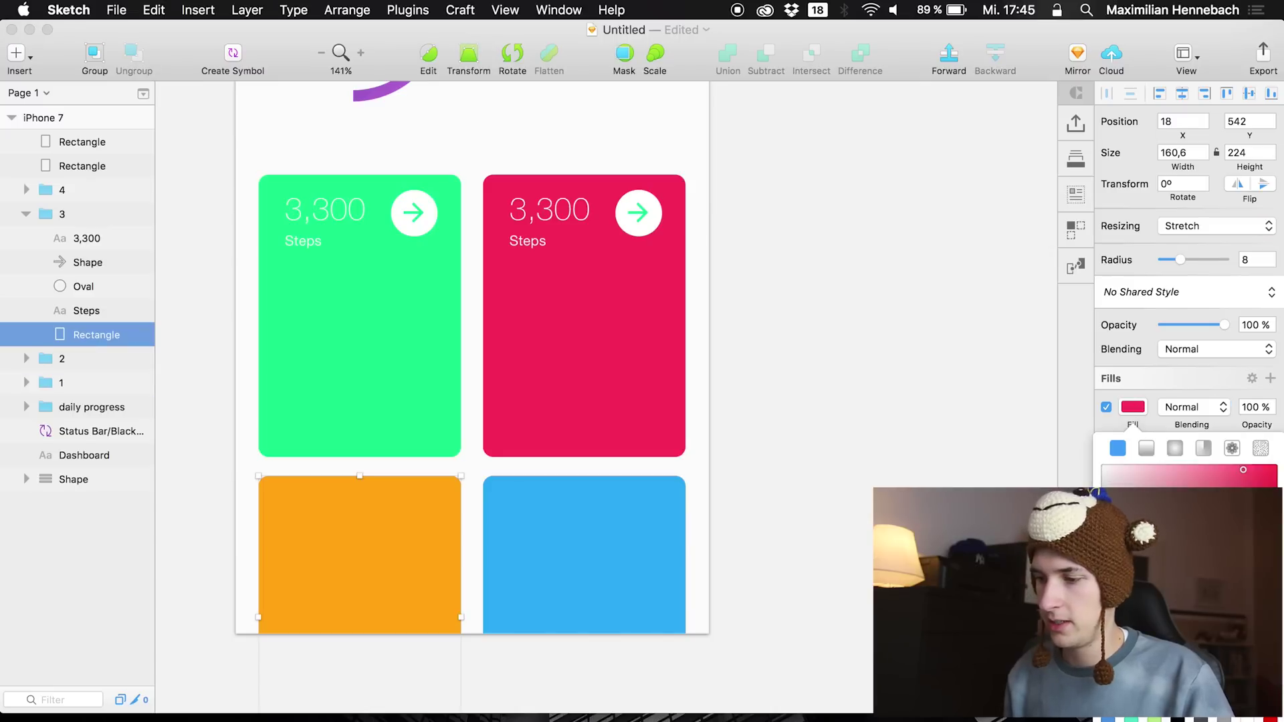
key("ctrl+c")
left_click(333, 513)
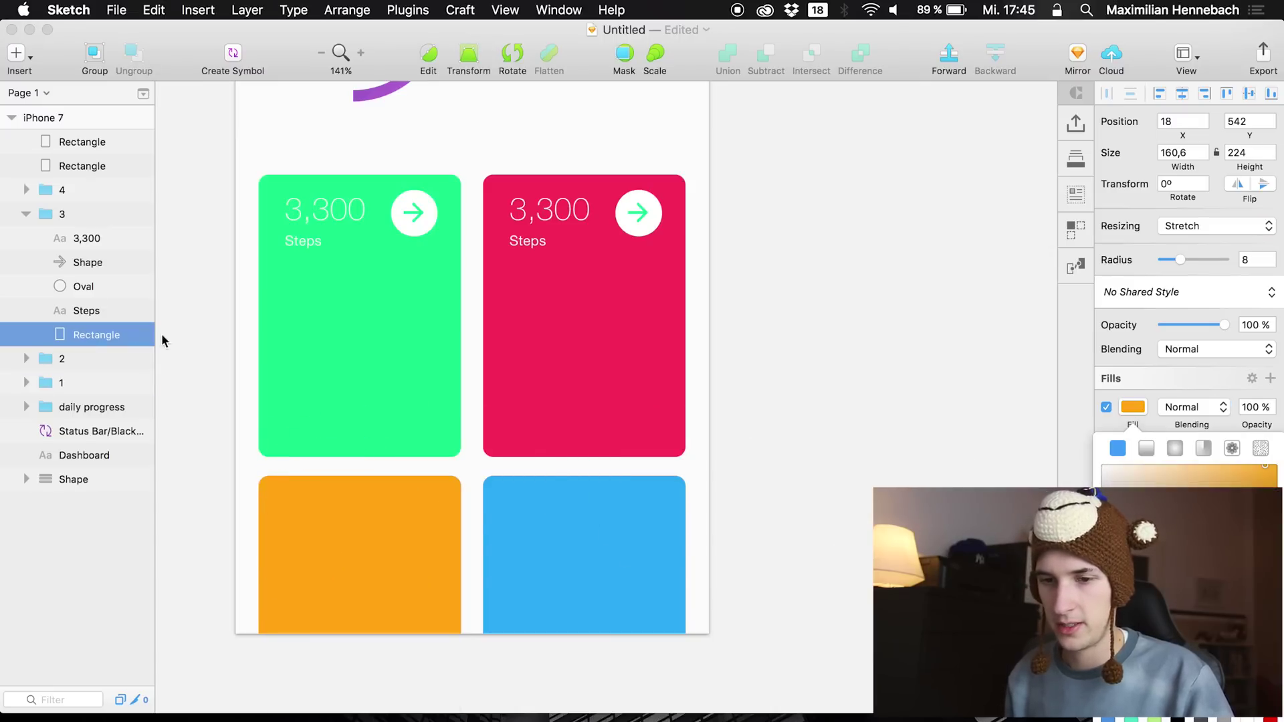
left_click(25, 213)
left_click(25, 190)
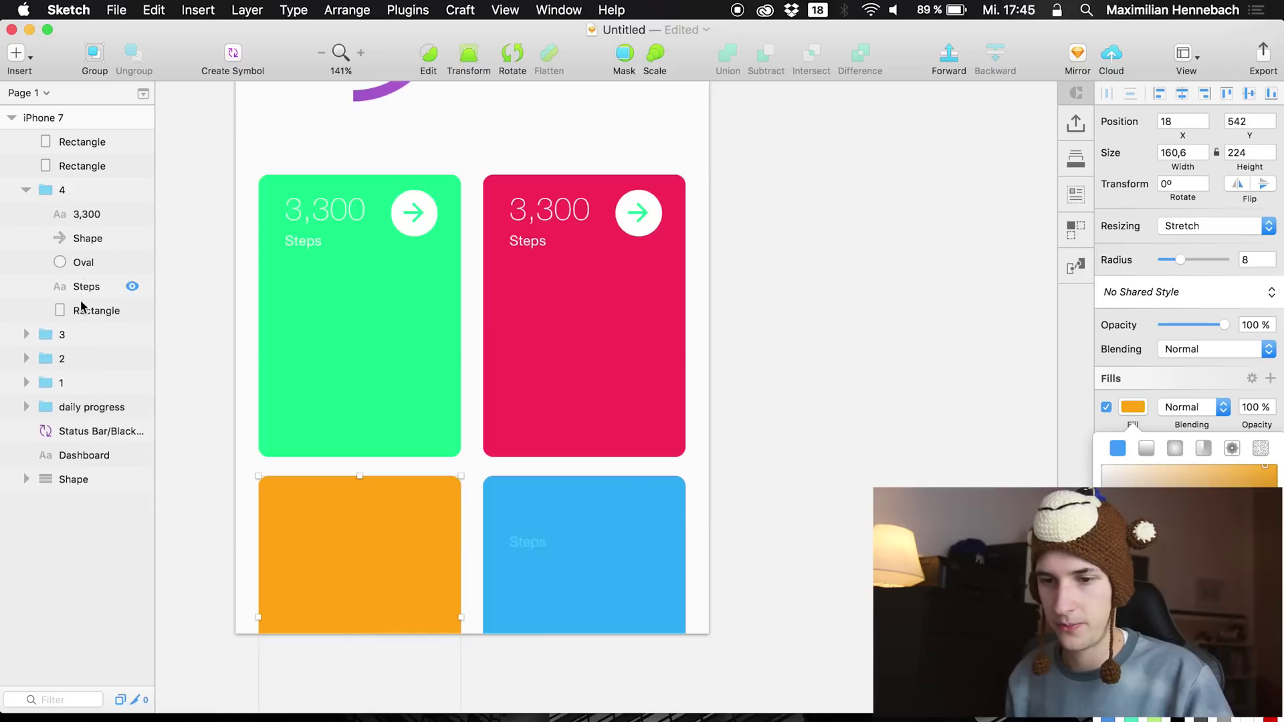
Fill the rectangle in group 4 with the blue card's colour
left_click(78, 319)
left_click(1133, 407)
key("ctrl+c")
key("Escape")
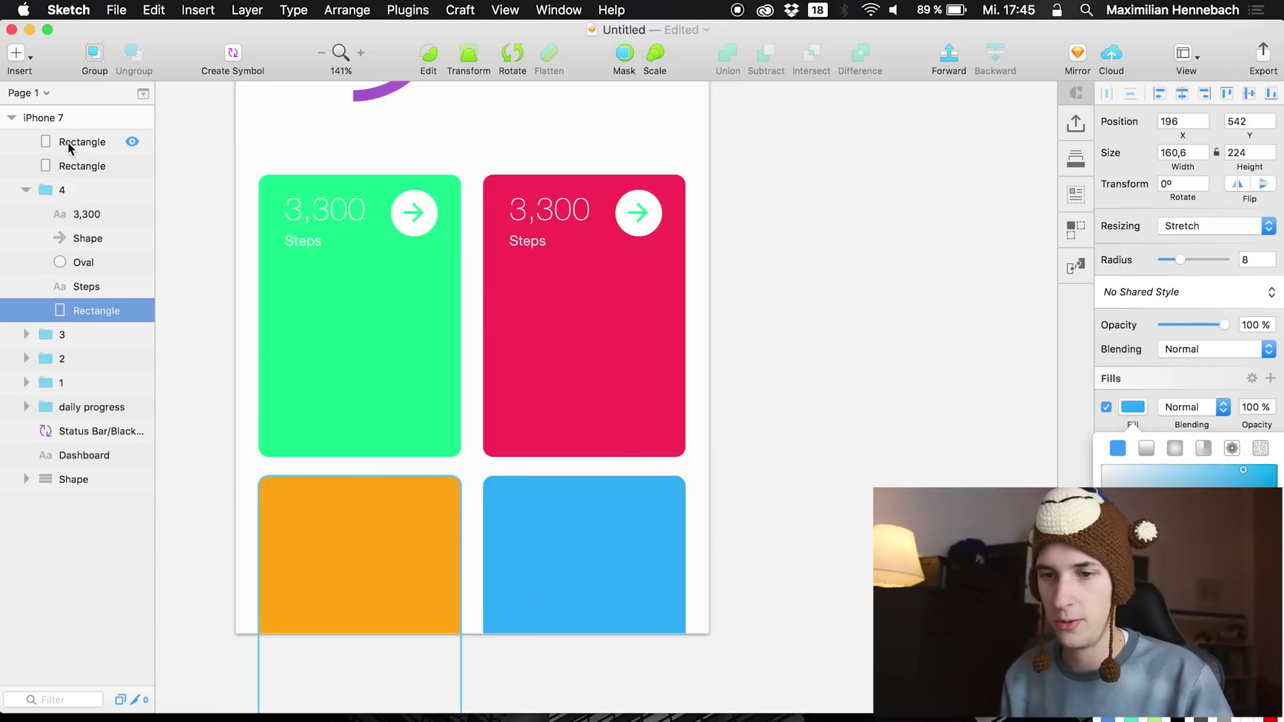
Delete the two loose ungrouped rectangles above group 4
left_click(67, 141)
key("Delete")
left_click(67, 142)
key("Delete")
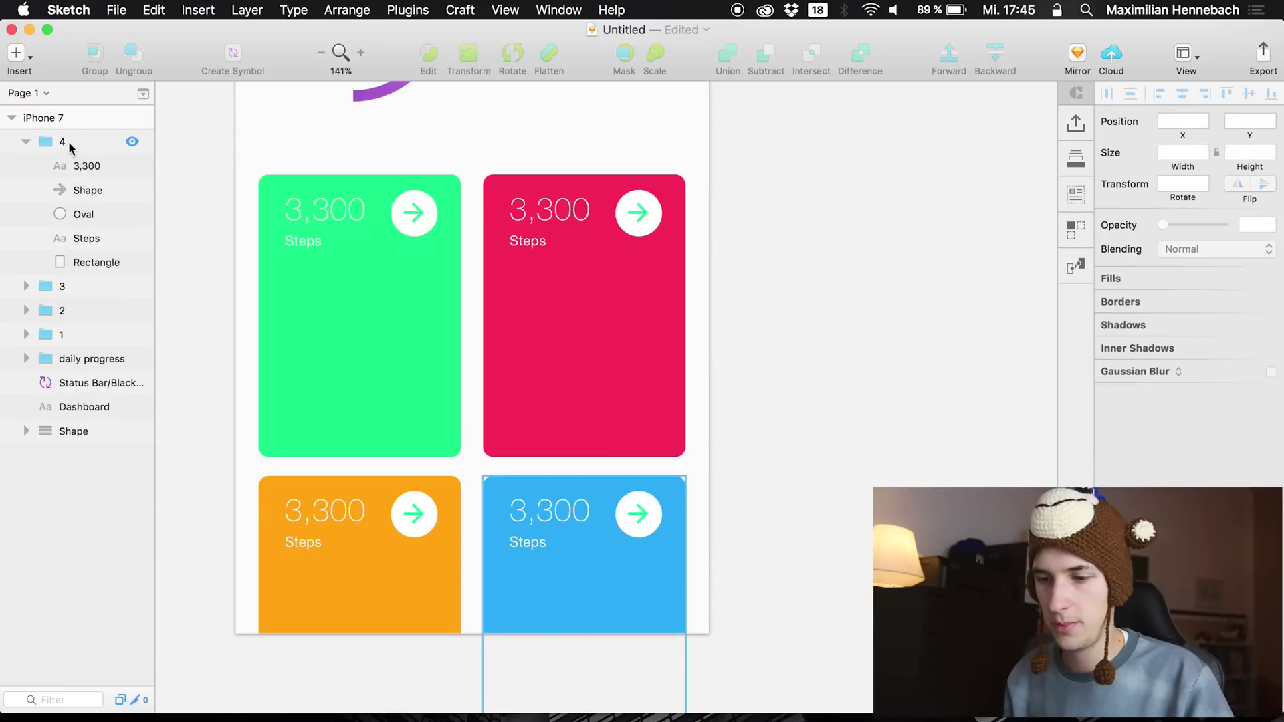
Recolour the arrow in the orange card with the card's orange, #FFA511
left_click(420, 511)
left_click(419, 511)
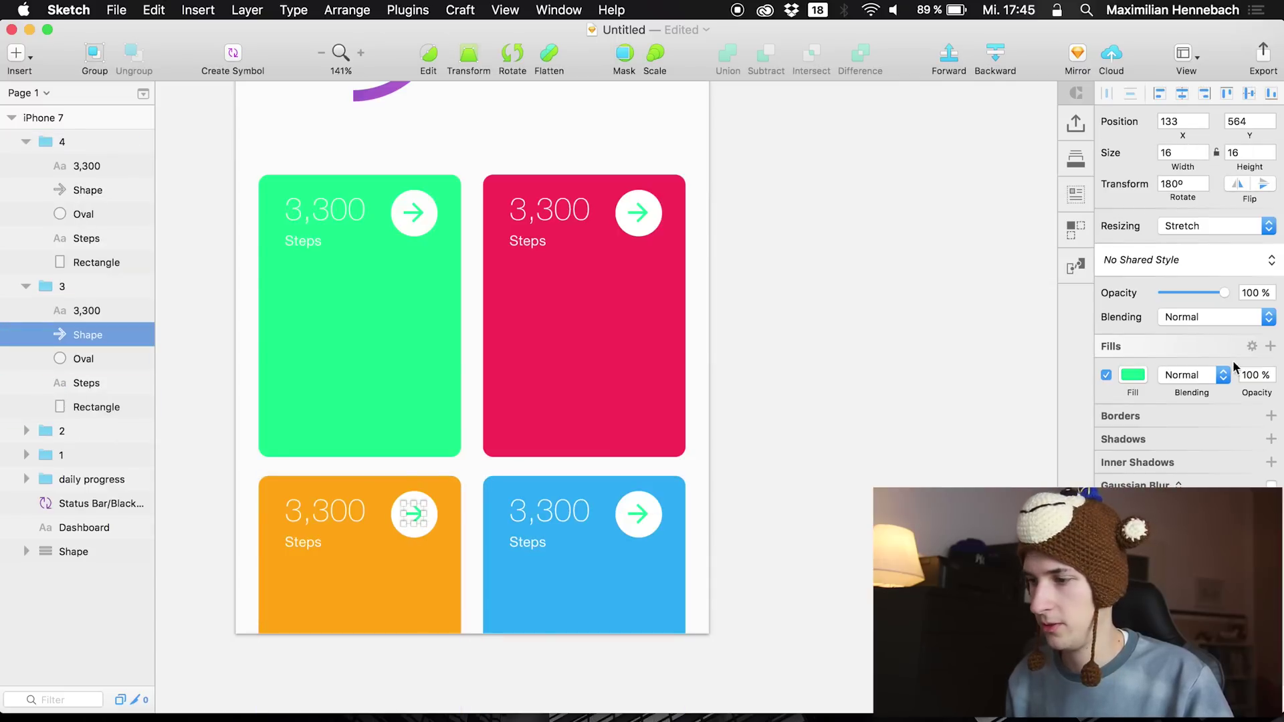
left_click(1136, 376)
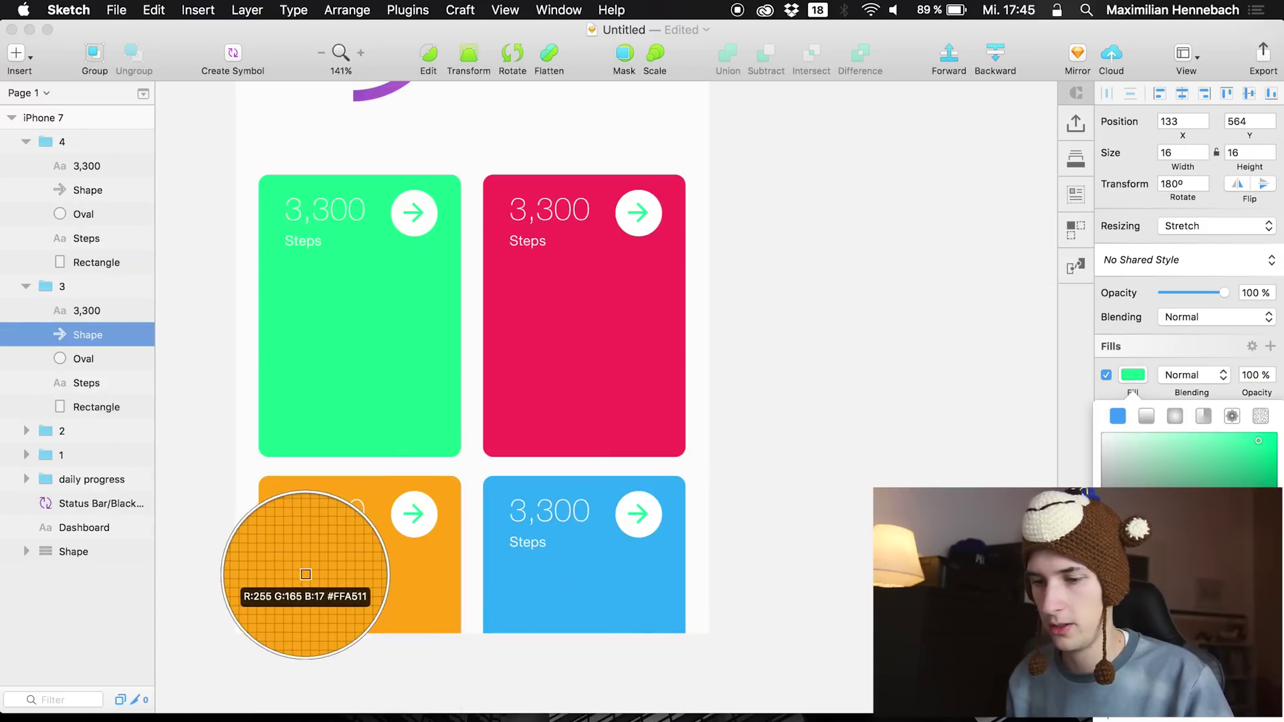
left_click(374, 573)
Recolour the arrow in the blue card with the card's own blue
left_click(633, 513)
left_click(631, 508)
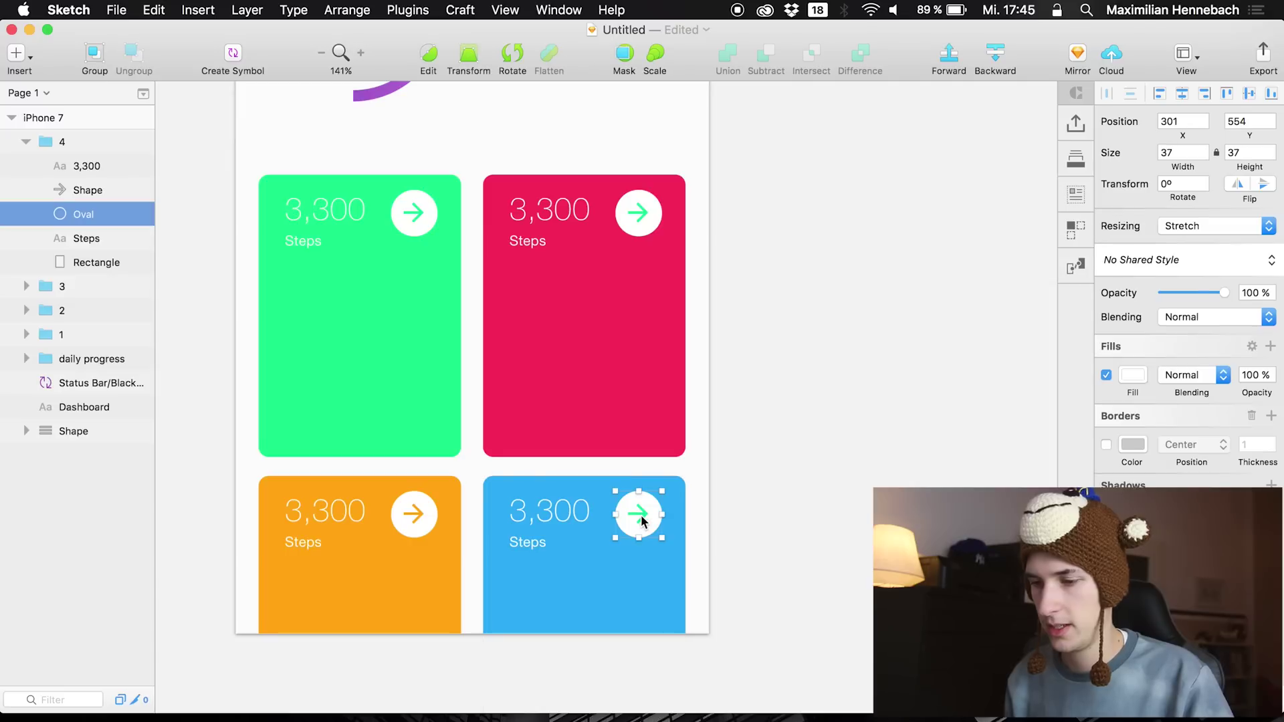
left_click(640, 514)
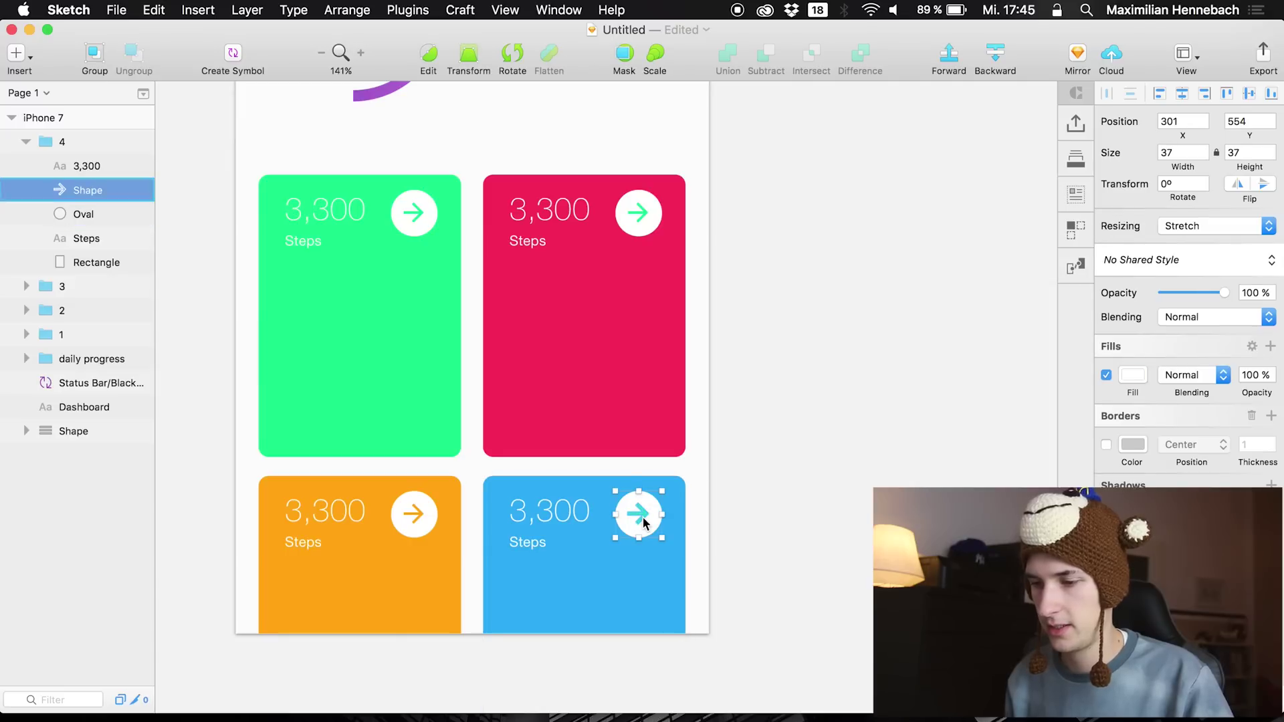
left_click(1133, 376)
key("ctrl+c")
left_click(626, 594)
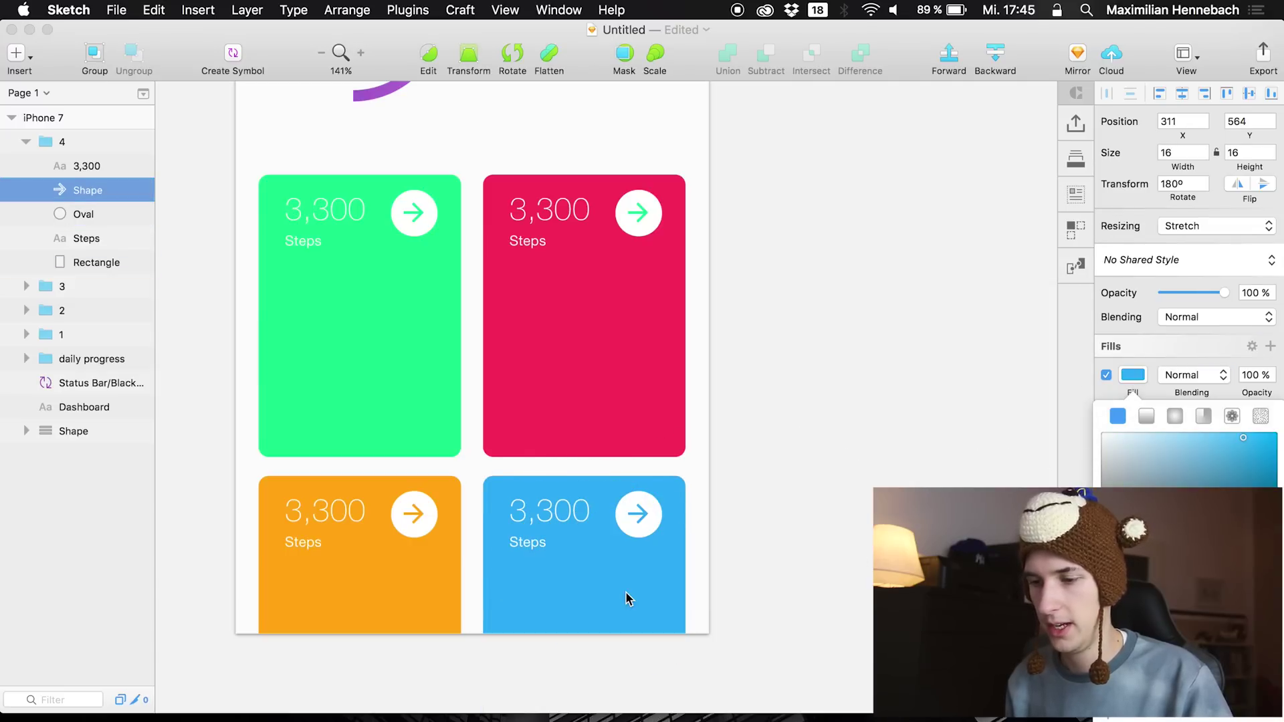
Change the red card's large value text to 2,103
scroll(755, 384, "up", 1)
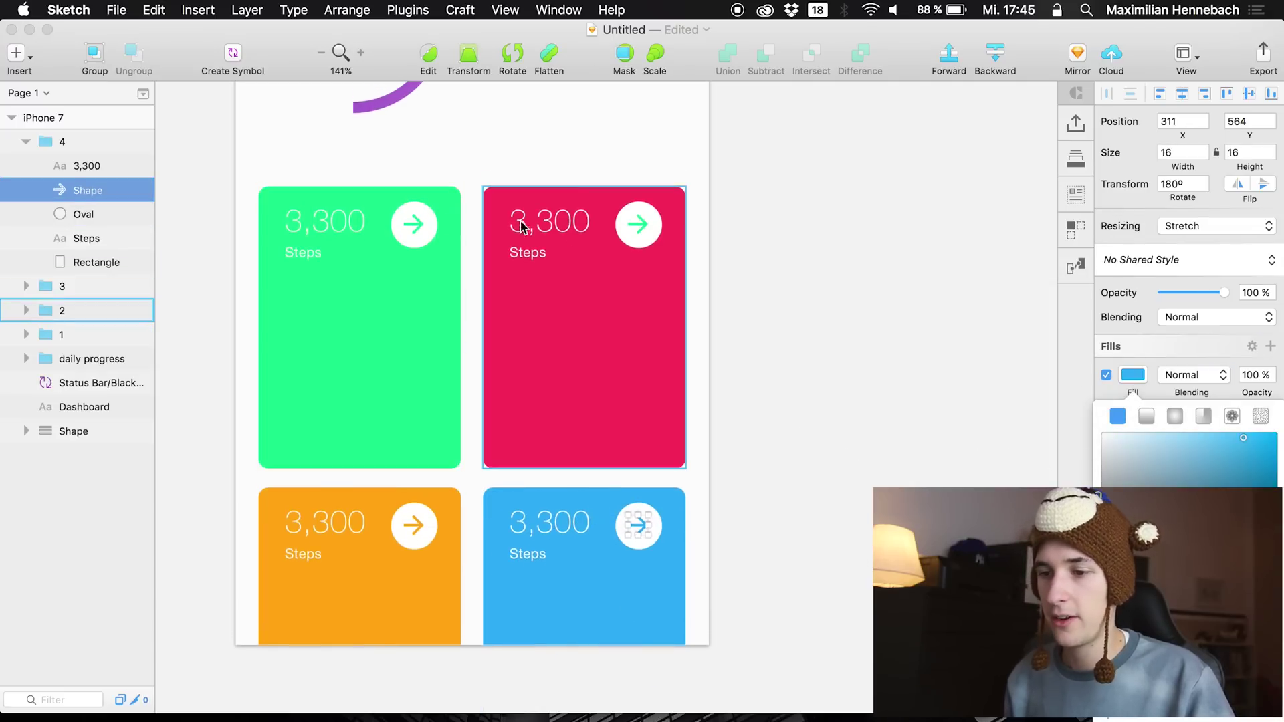
left_click(586, 214)
double_click(587, 218)
double_click(587, 219)
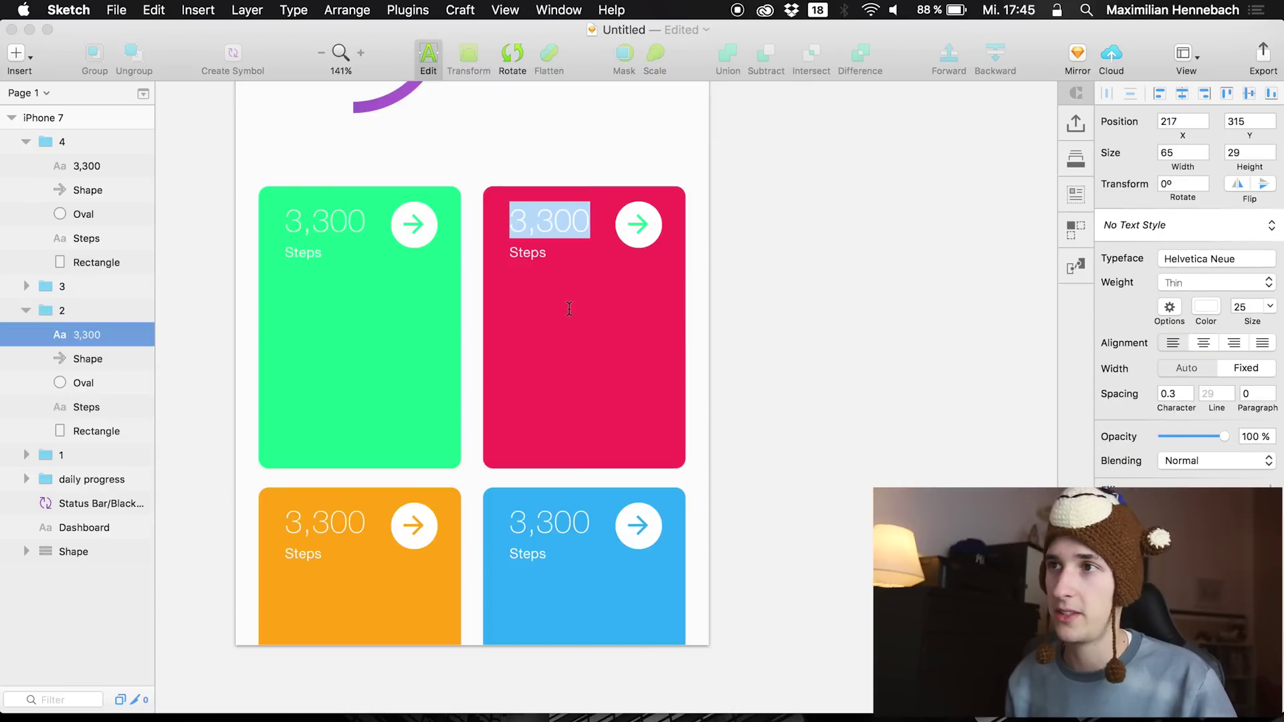
type("Ca")
key("BackSpace")
key("BackSpace")
type("333")
key("BackSpace")
key("BackSpace")
key("BackSpace")
type("20")
key("BackSpace")
type(",100")
key("BackSpace")
type("3")
left_click(540, 271)
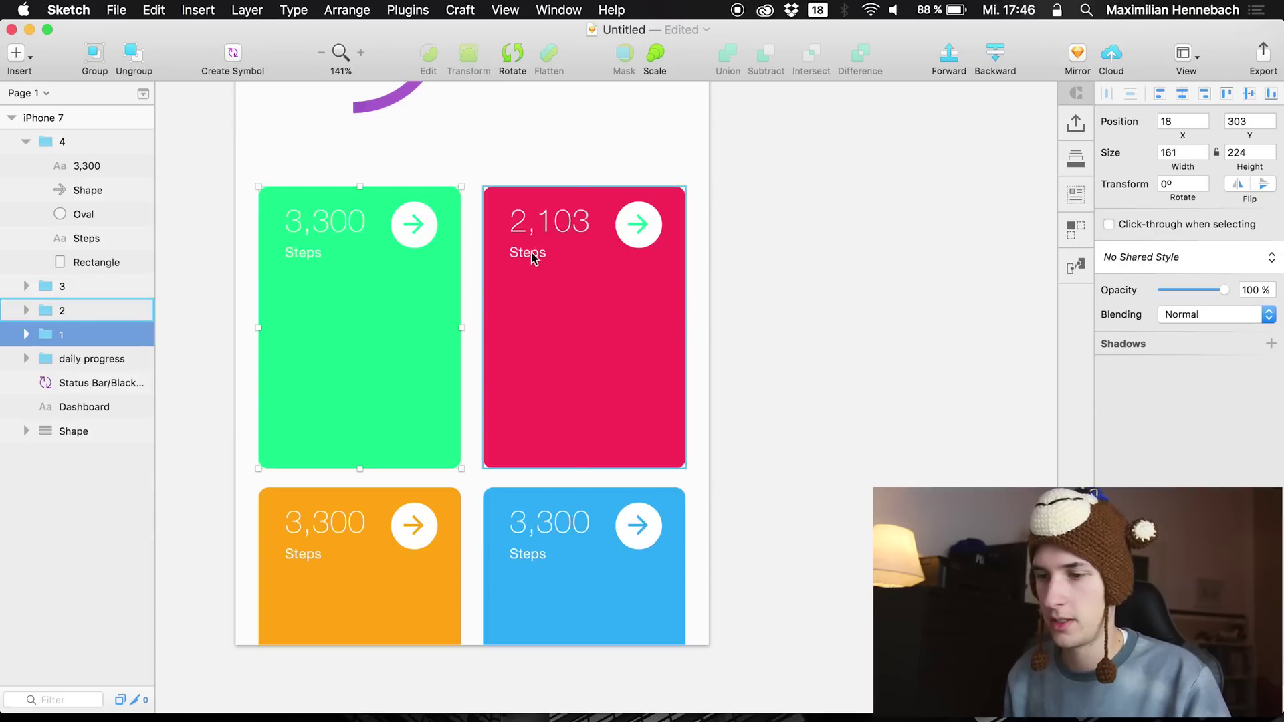
Change the red card's label to "Calories Burned"
double_click(532, 258)
double_click(533, 259)
type("c")
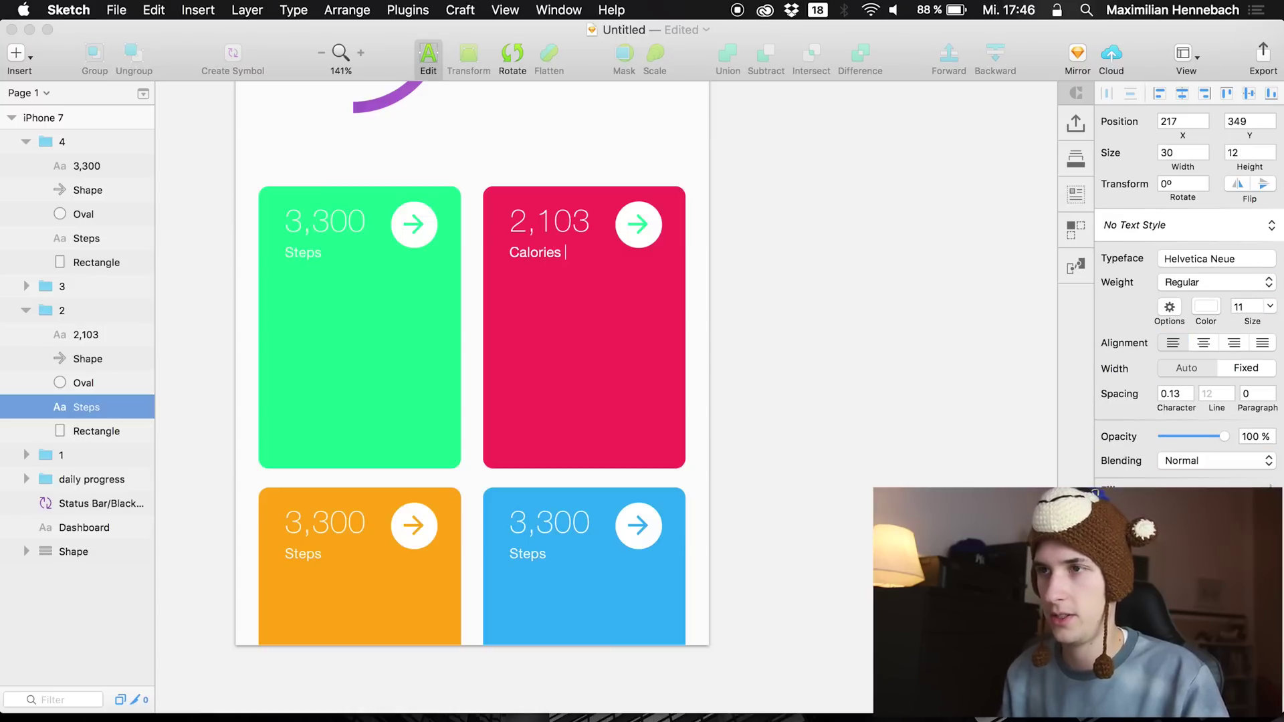
Recolour the arrow in the red card with the card's own red
left_click(636, 217)
double_click(639, 221)
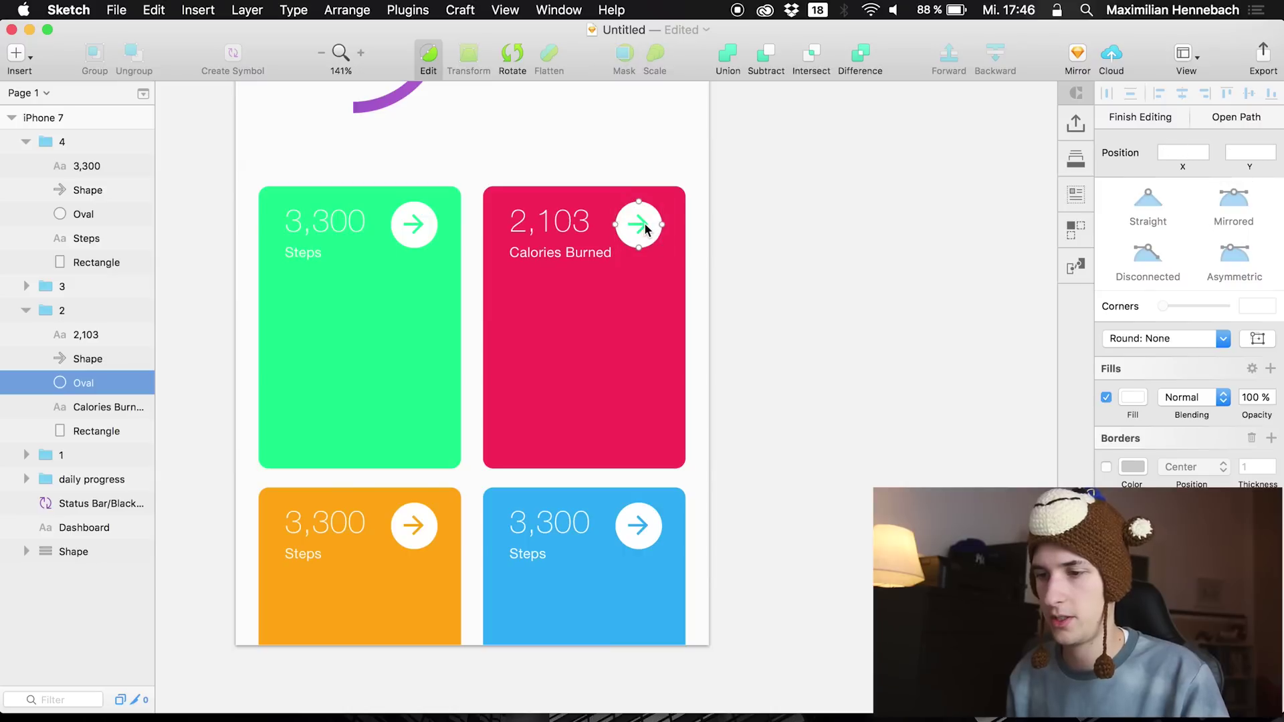
key("Escape")
left_click(639, 225)
left_click(1166, 375)
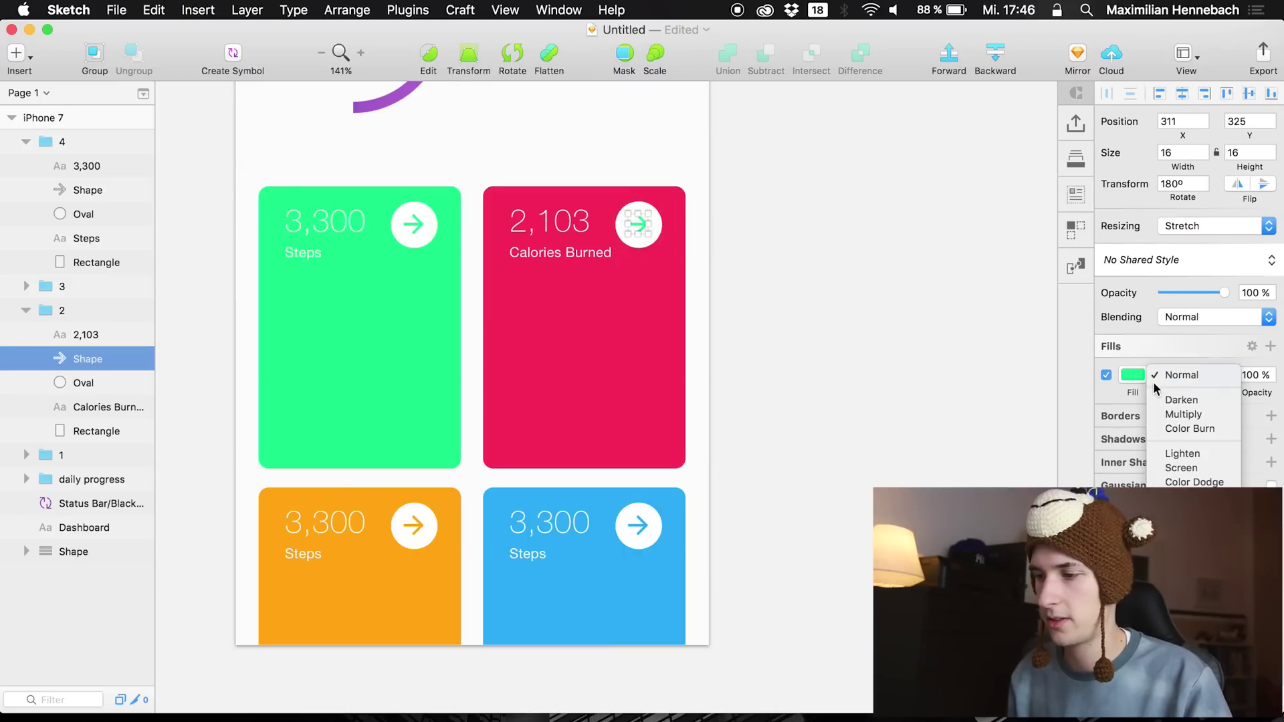
left_click(1142, 381)
left_click(1136, 376)
key("ctrl+c")
left_click(730, 412)
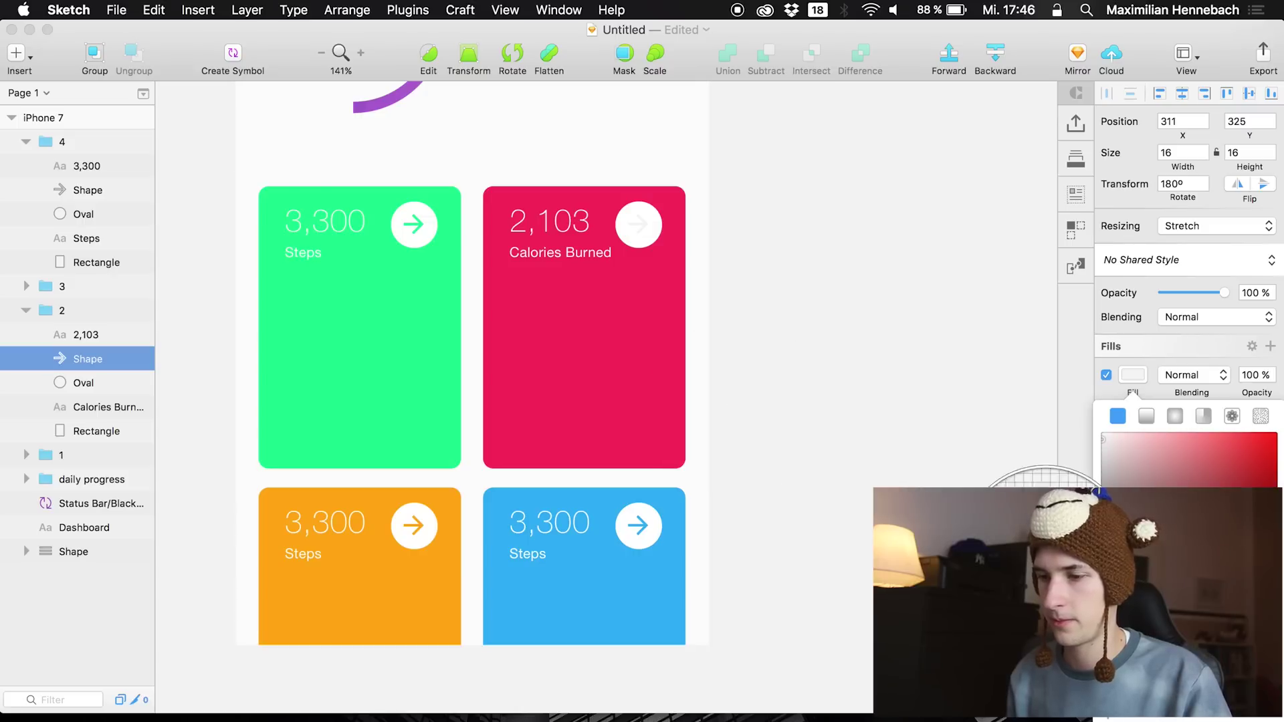
key("ctrl+c")
left_click(531, 369)
Change the orange card's large value text to "65 bpm"
double_click(319, 523)
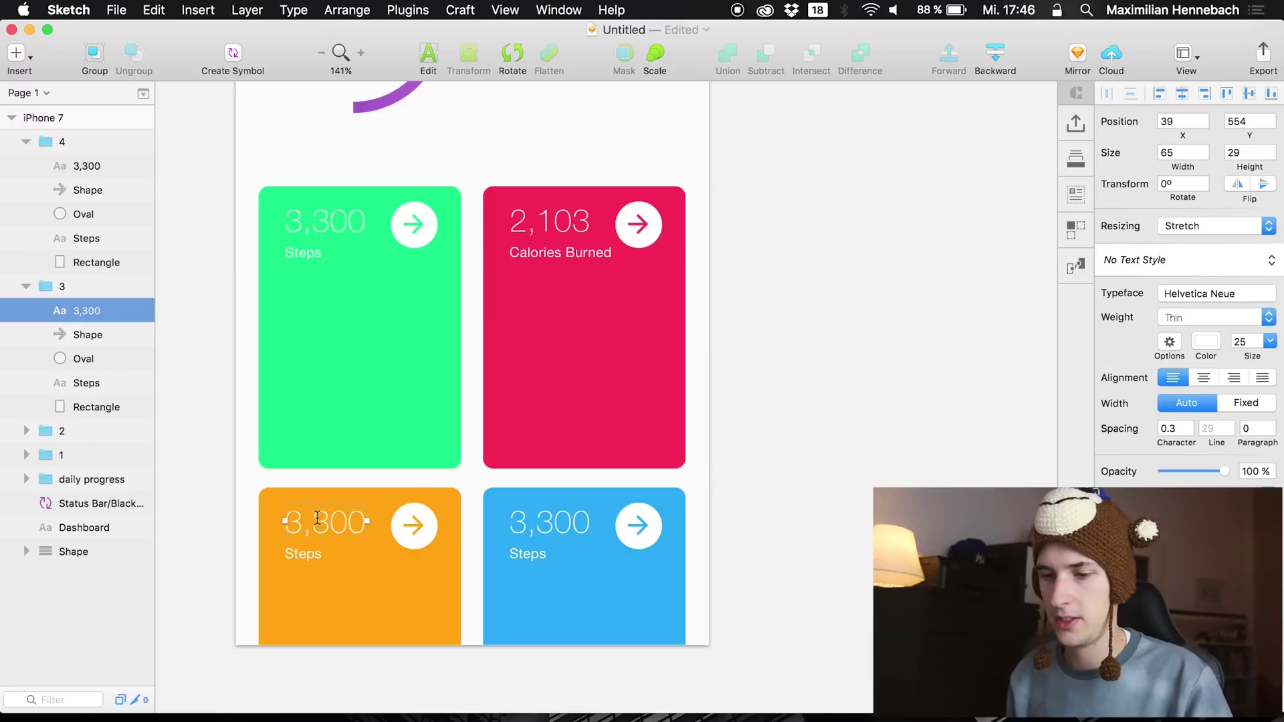
double_click(319, 524)
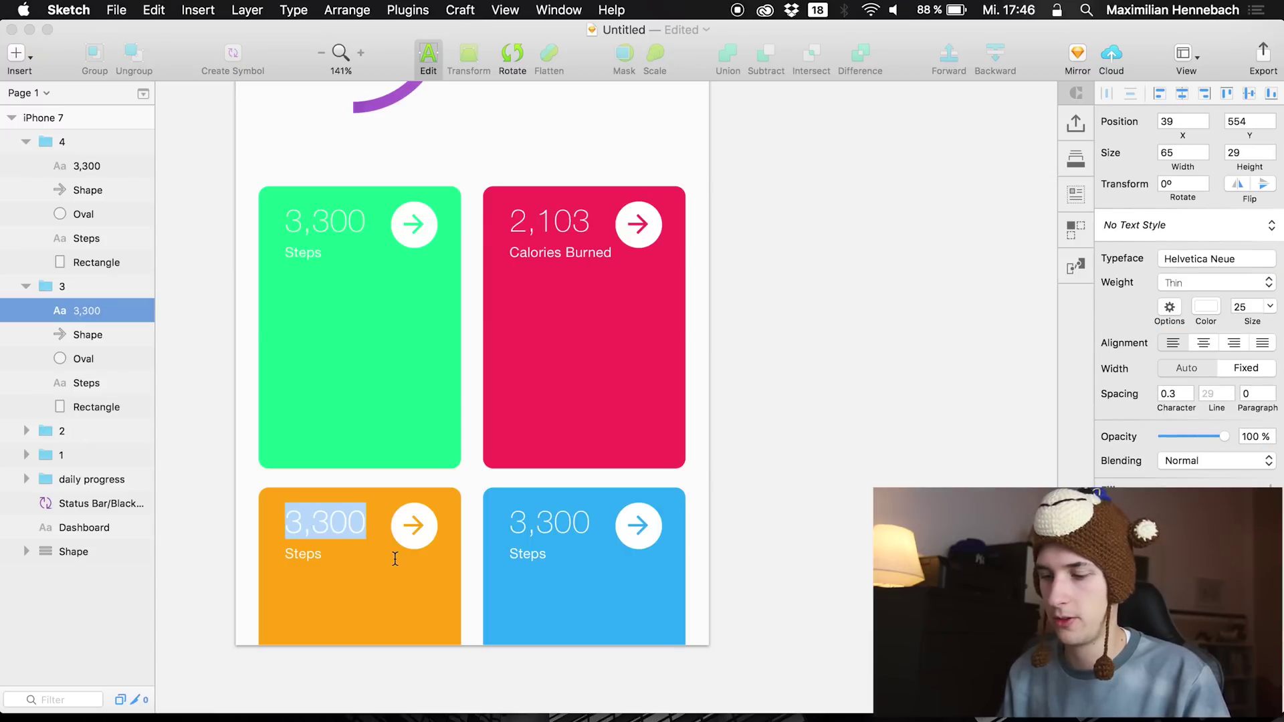
type("65")
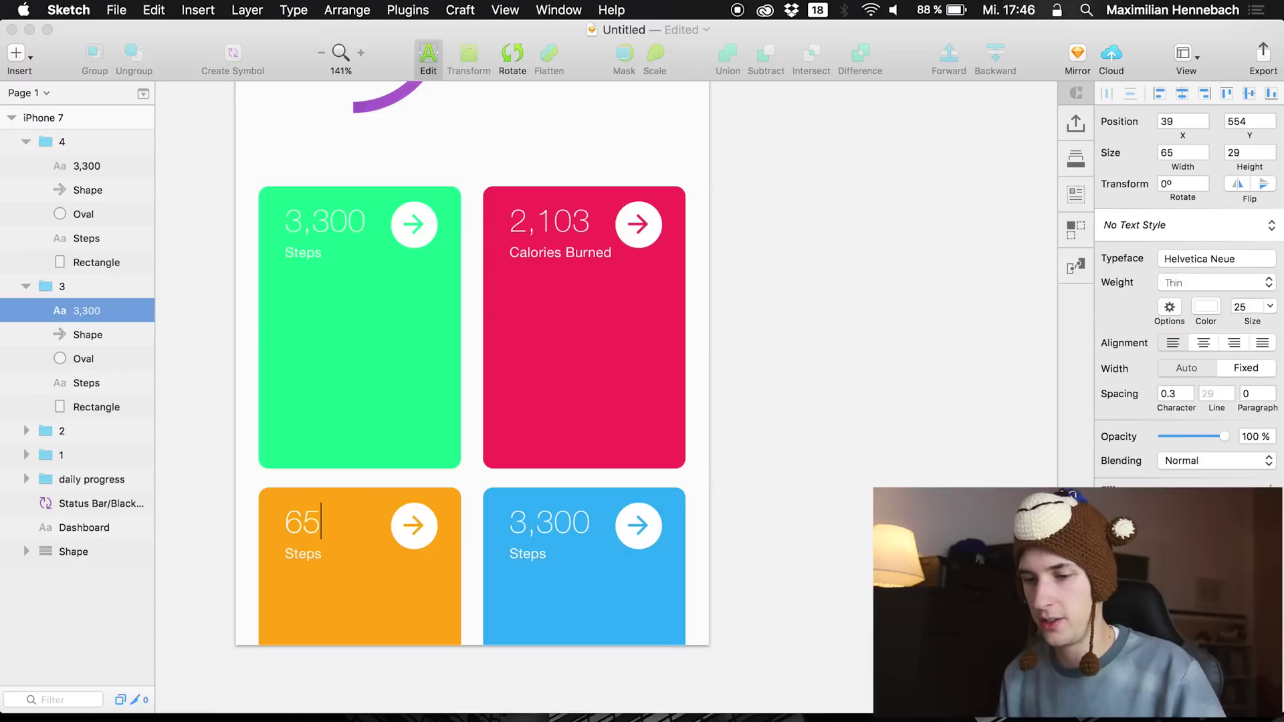
type(" bpm")
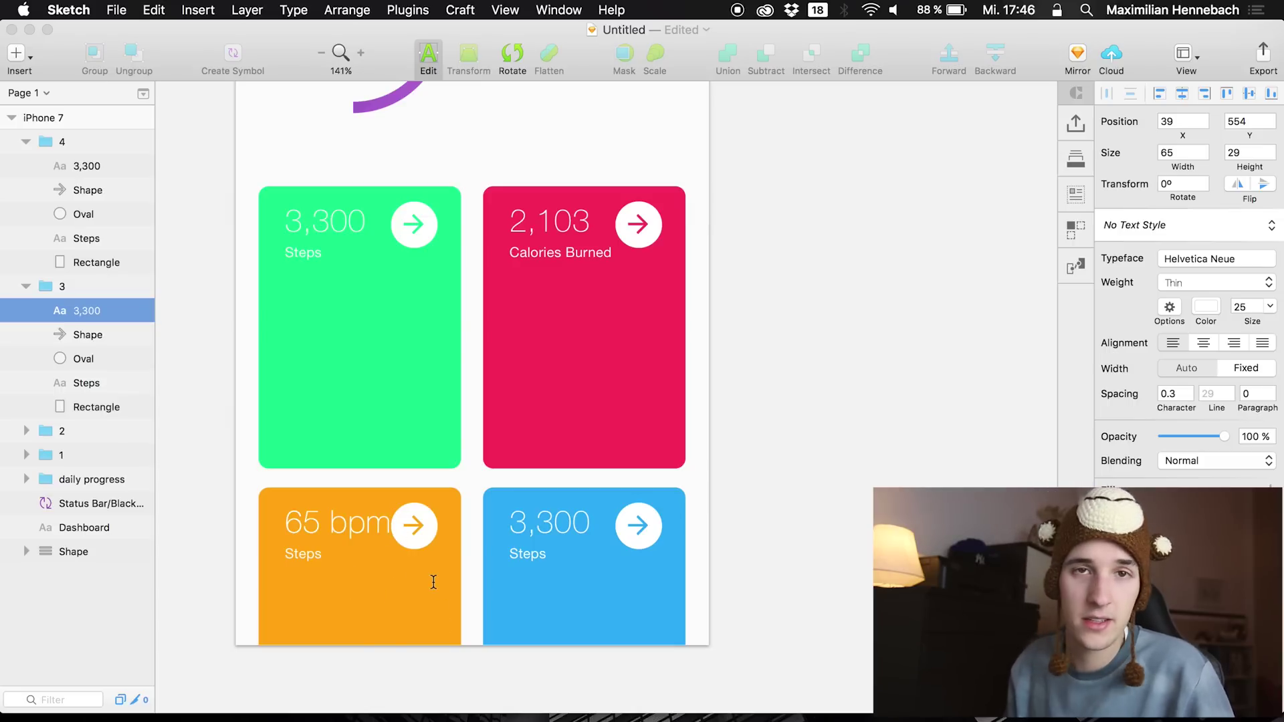
key("Escape")
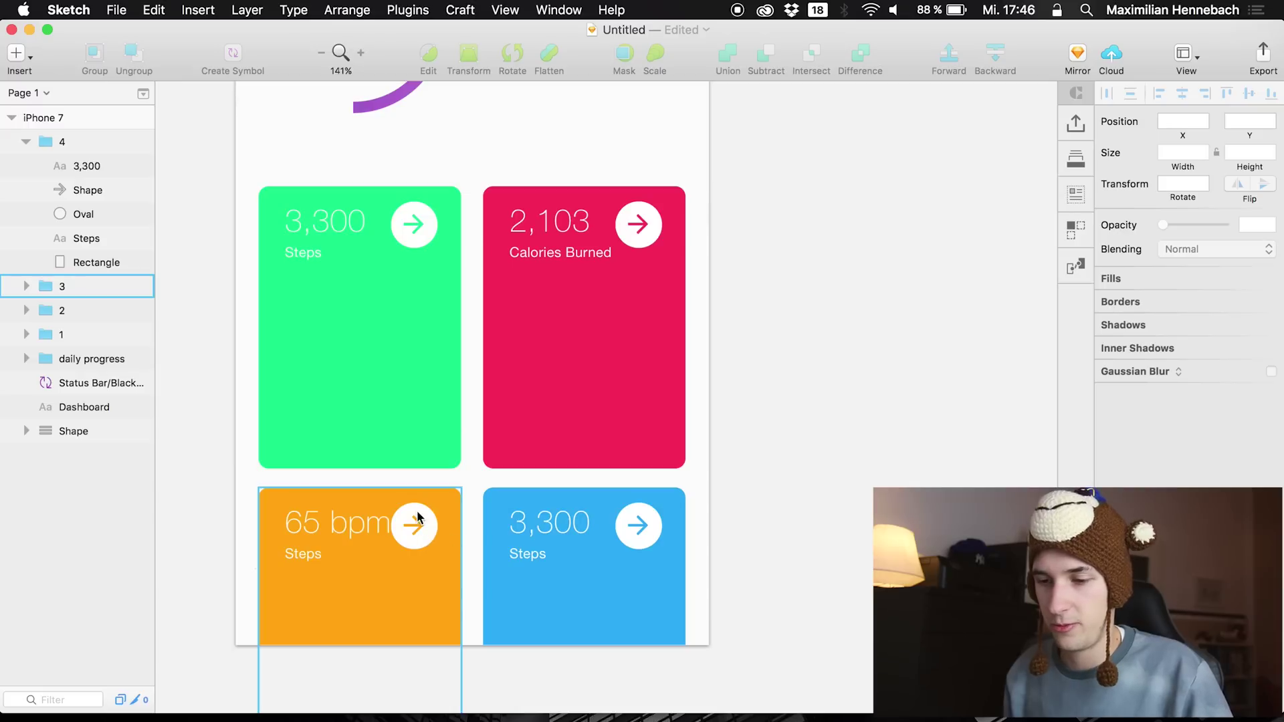
Reduce the font size of only the "bpm" unit in the orange card's value to 19
left_click(367, 522)
double_click(350, 524)
double_click(341, 525)
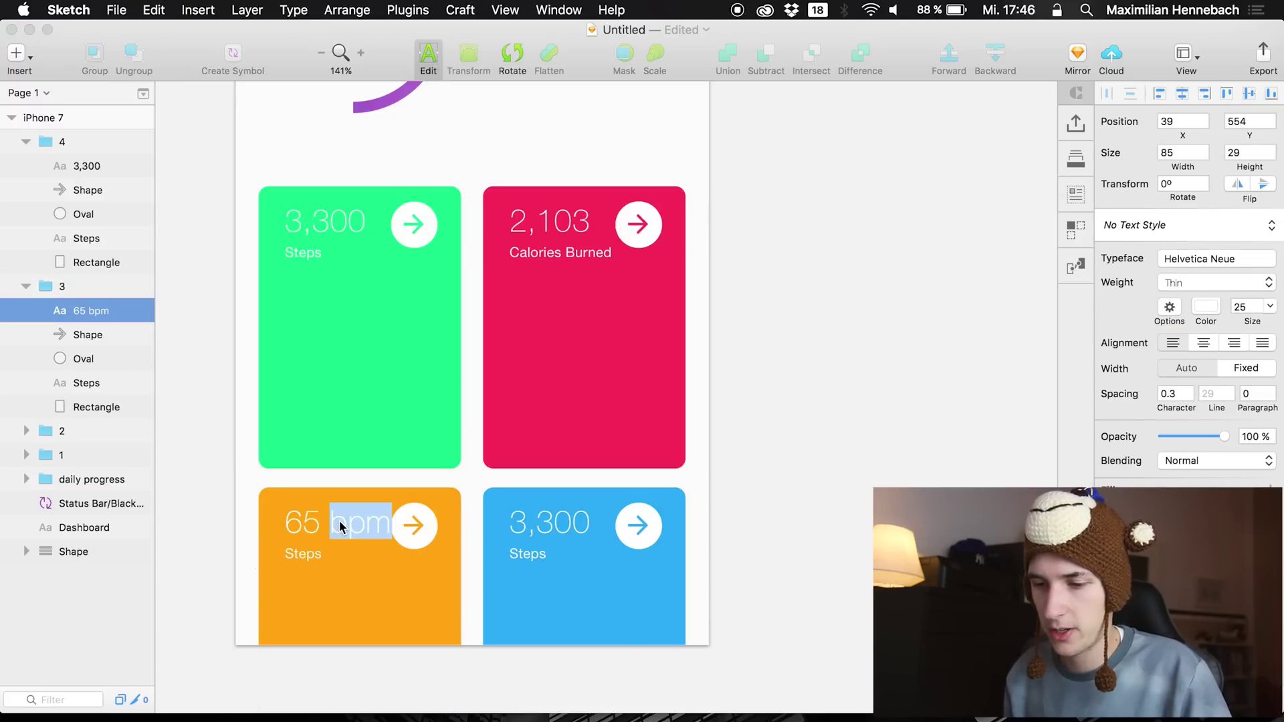
left_click(341, 523)
left_click_drag(332, 522, 388, 531)
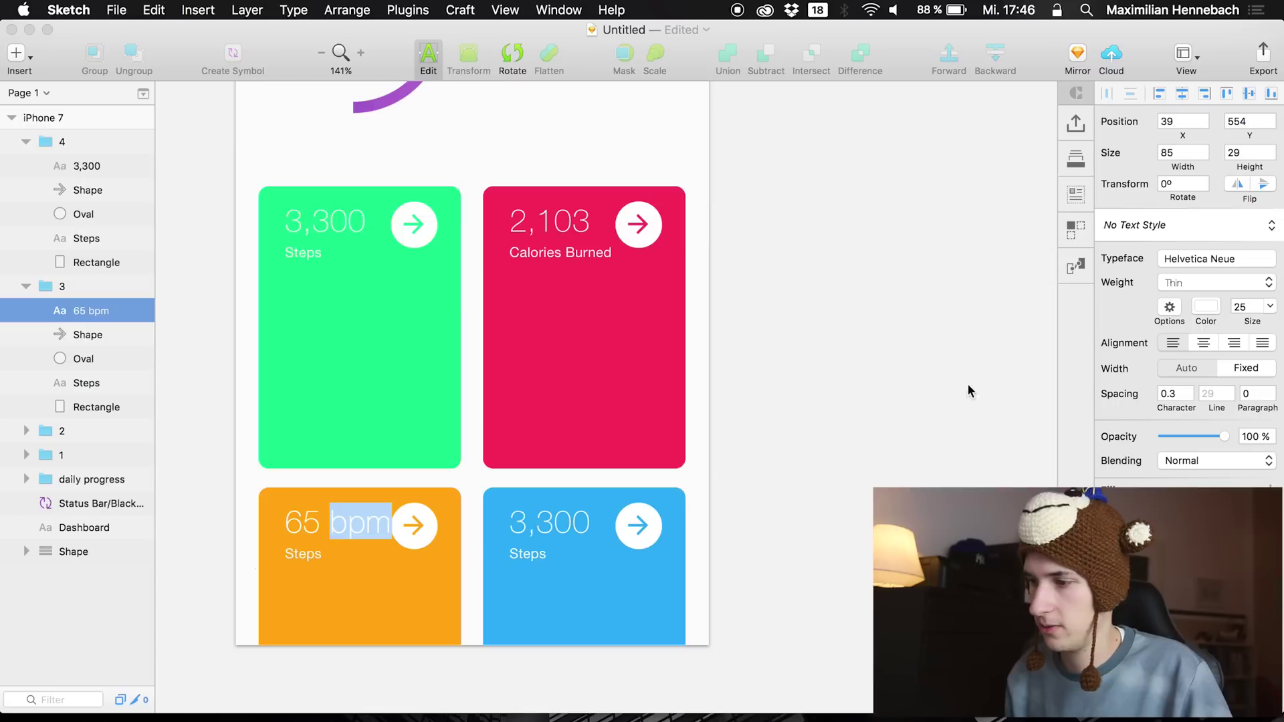
left_click_drag(1248, 320, 1247, 321)
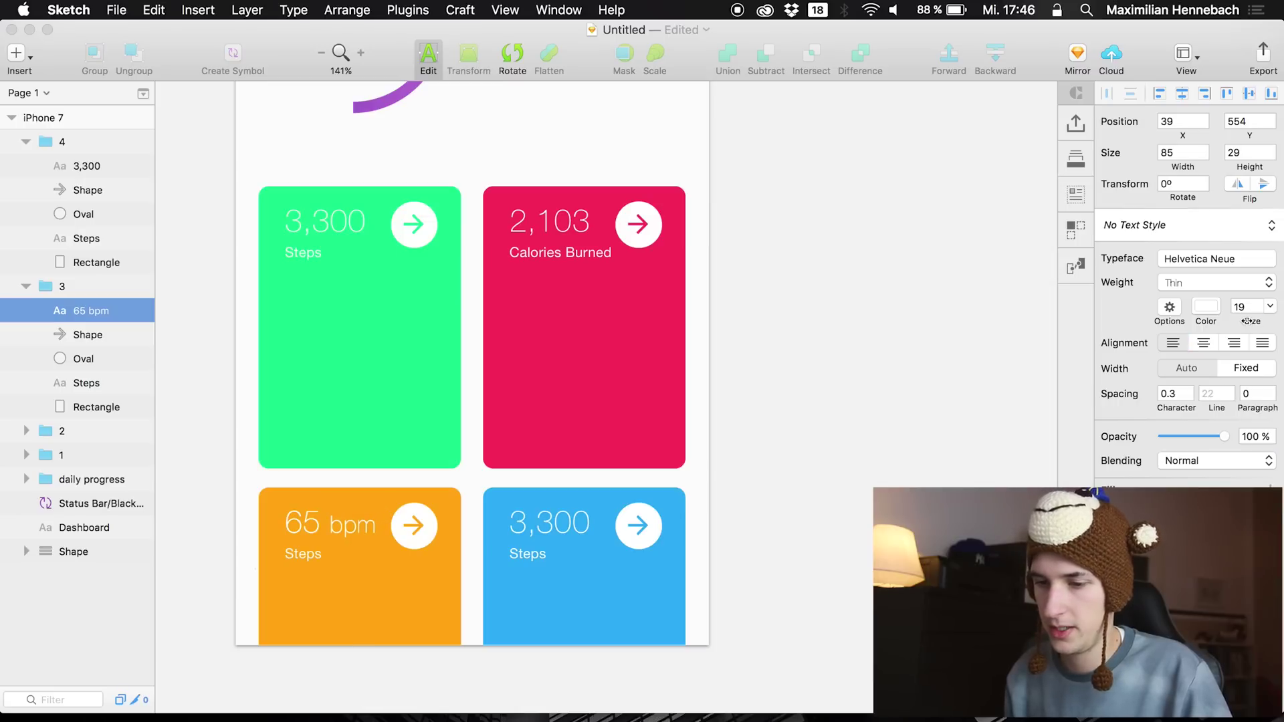
Change the orange card's label to "Avg. Heart Rate"
left_click(311, 573)
double_click(311, 560)
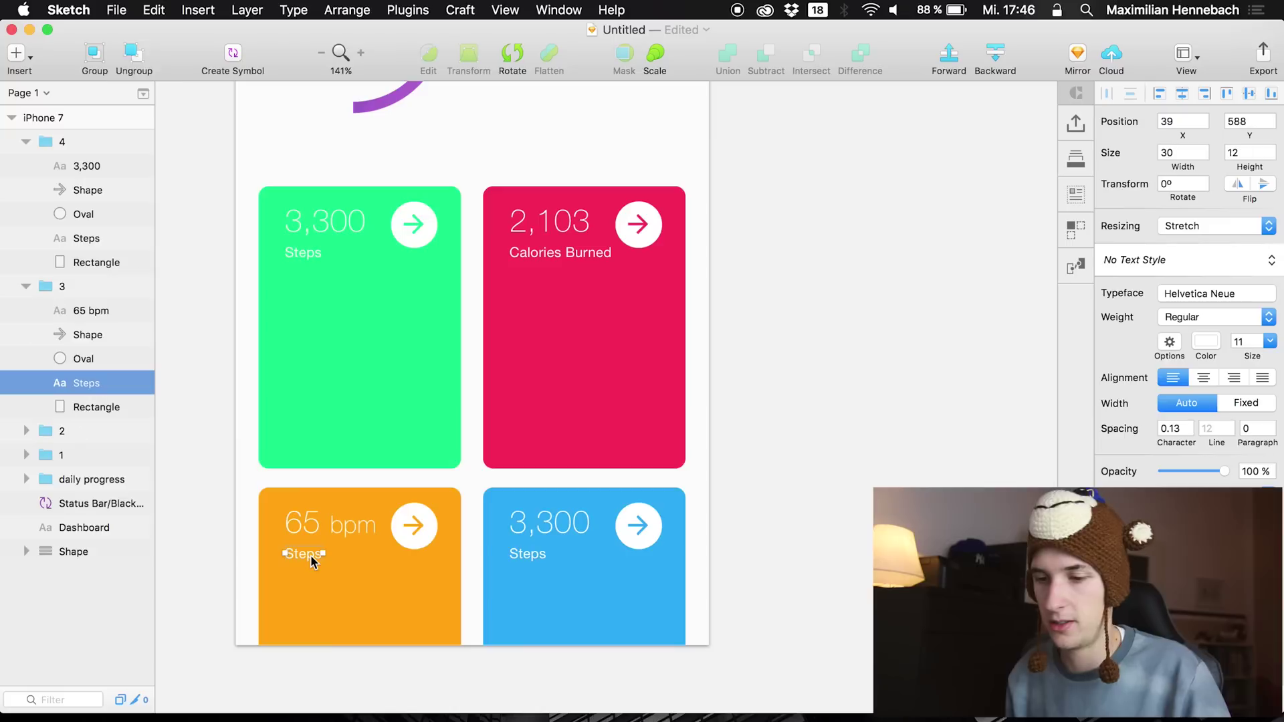
double_click(311, 559)
type("Average Heart Rate")
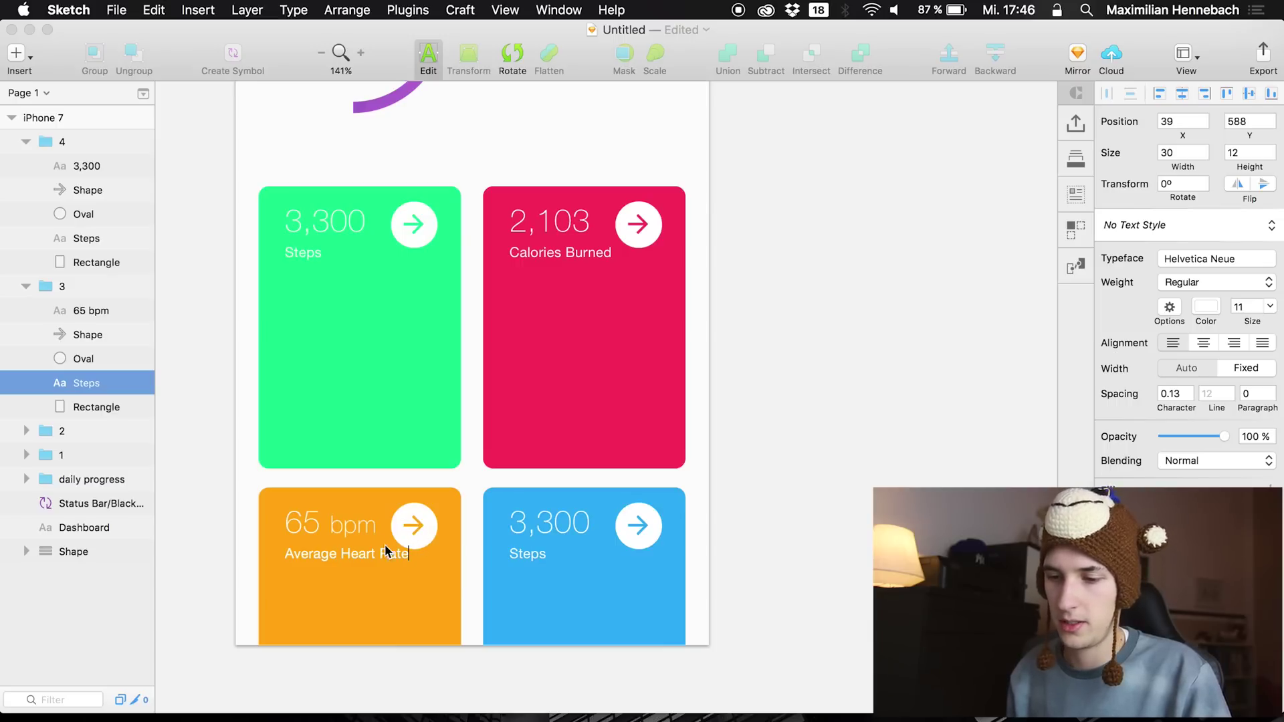
double_click(323, 559)
type("Avg.")
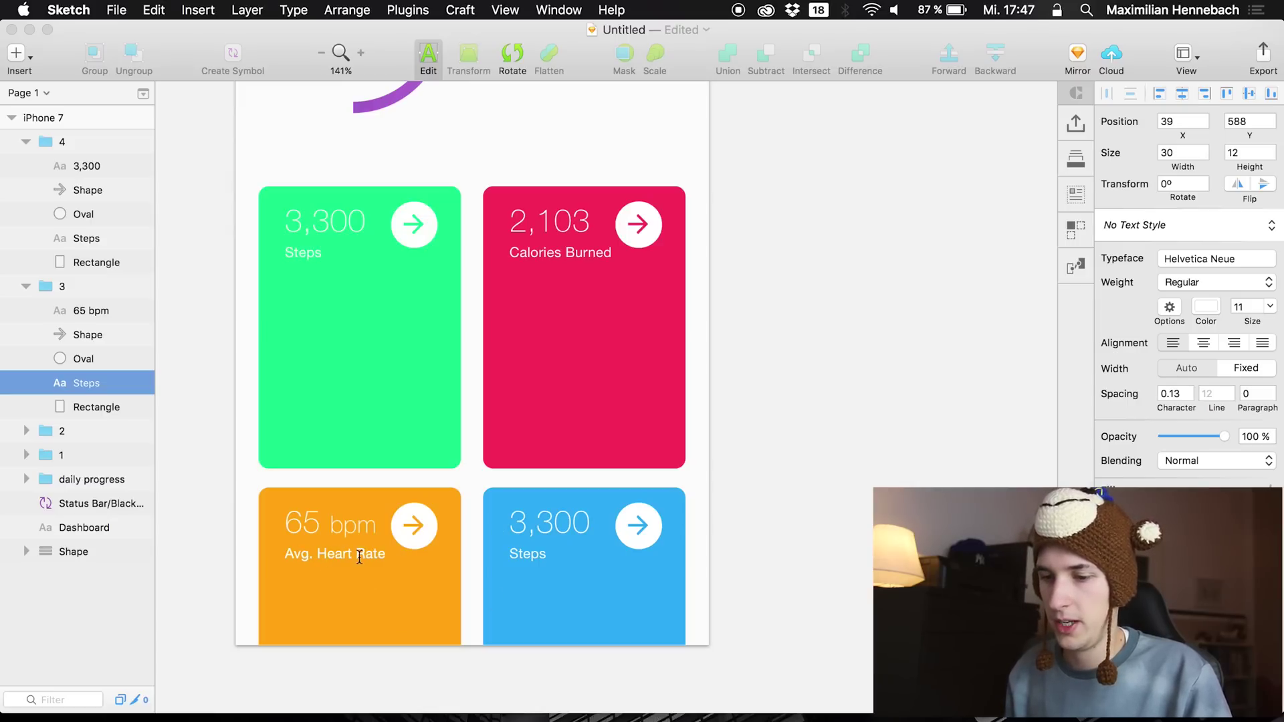
Change the blue card's large value text to "7,3 km"
left_click(510, 522)
double_click(535, 521)
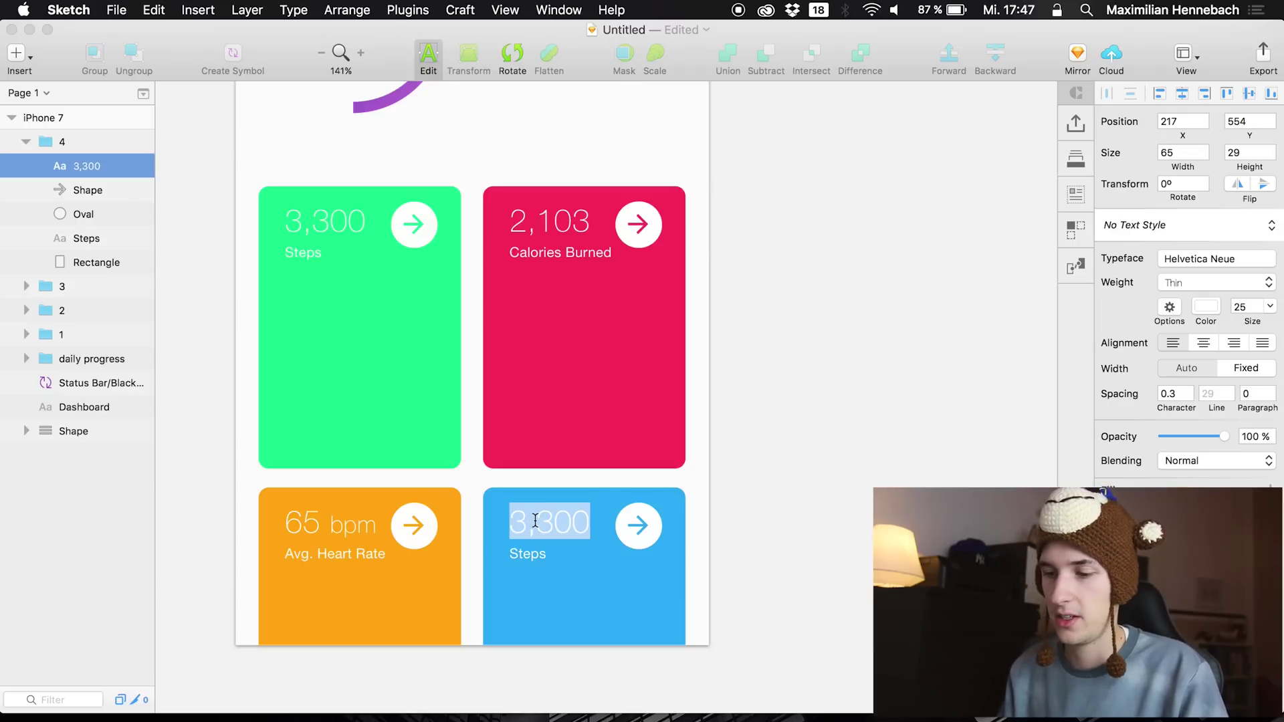
type("7,3 km")
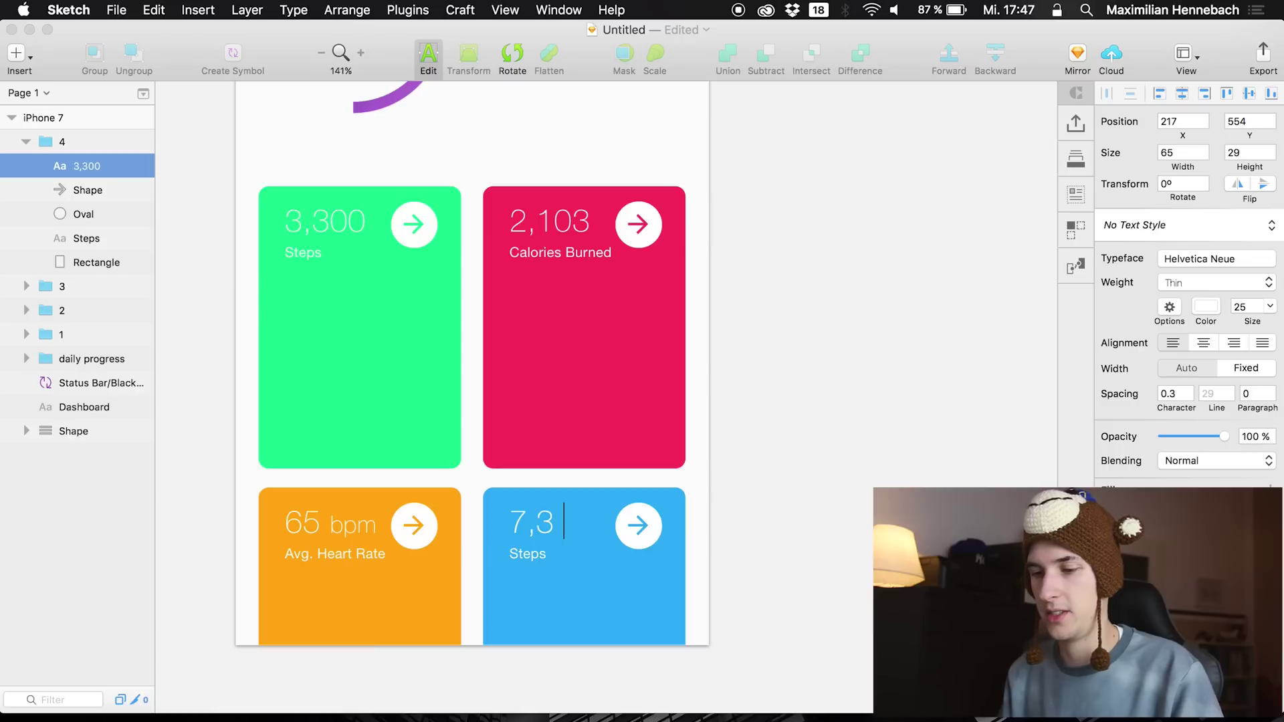
Check the font size of "bpm" in the orange card and set the blue card's "km" unit to the same size, 19
left_click(352, 525)
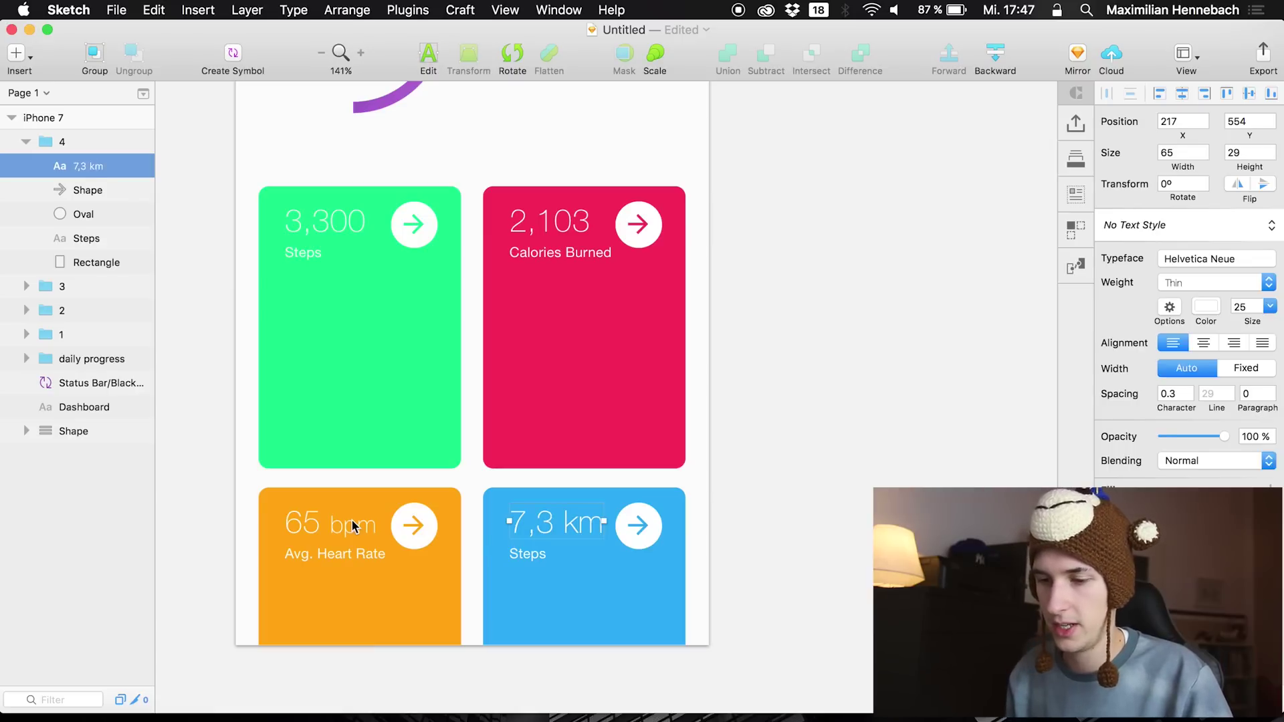
double_click(358, 528)
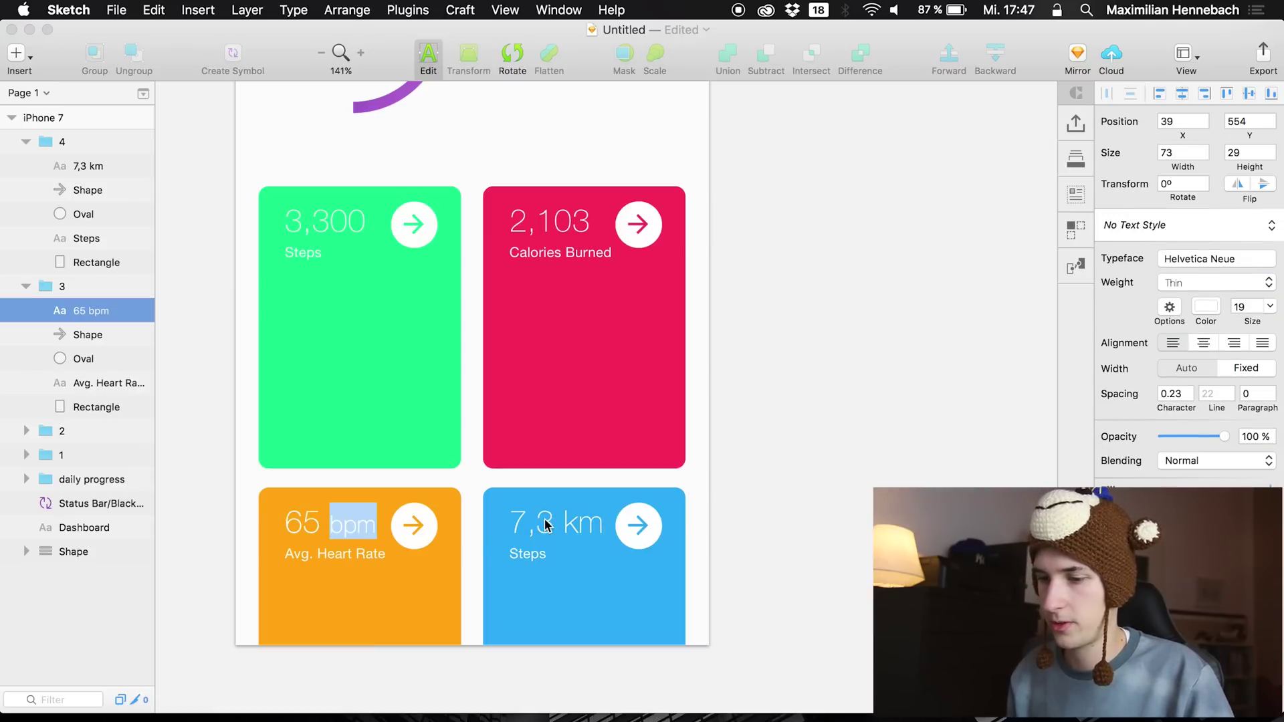
left_click(576, 523)
double_click(577, 523)
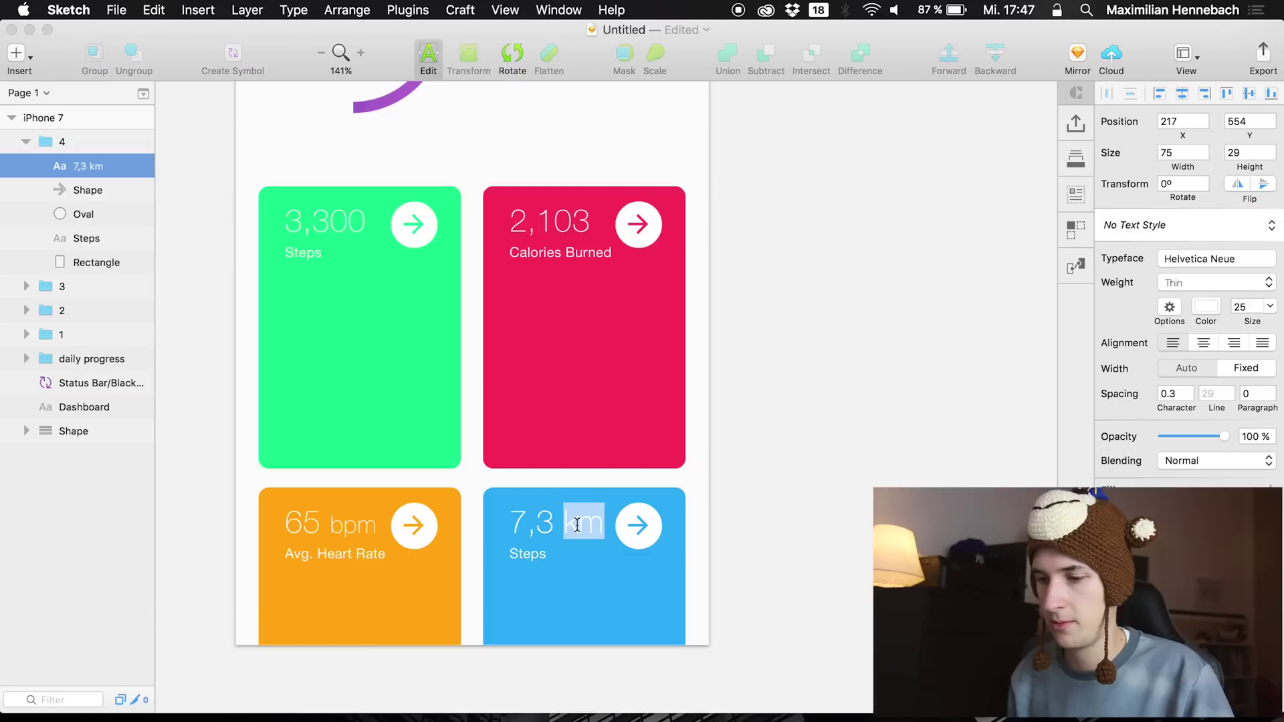
left_click(1264, 310)
type("19")
key("Return")
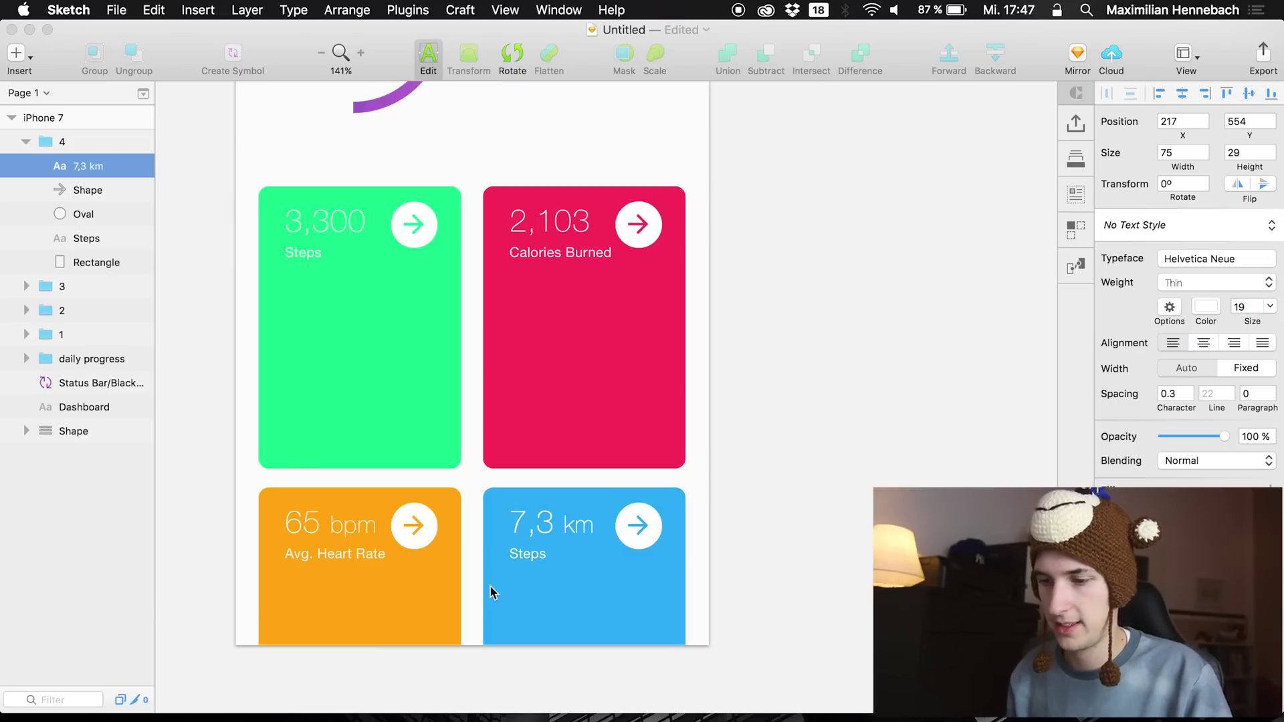
Change the blue card's label to "Distance" and deselect it to view the whole artboard
left_click(516, 569)
double_click(533, 559)
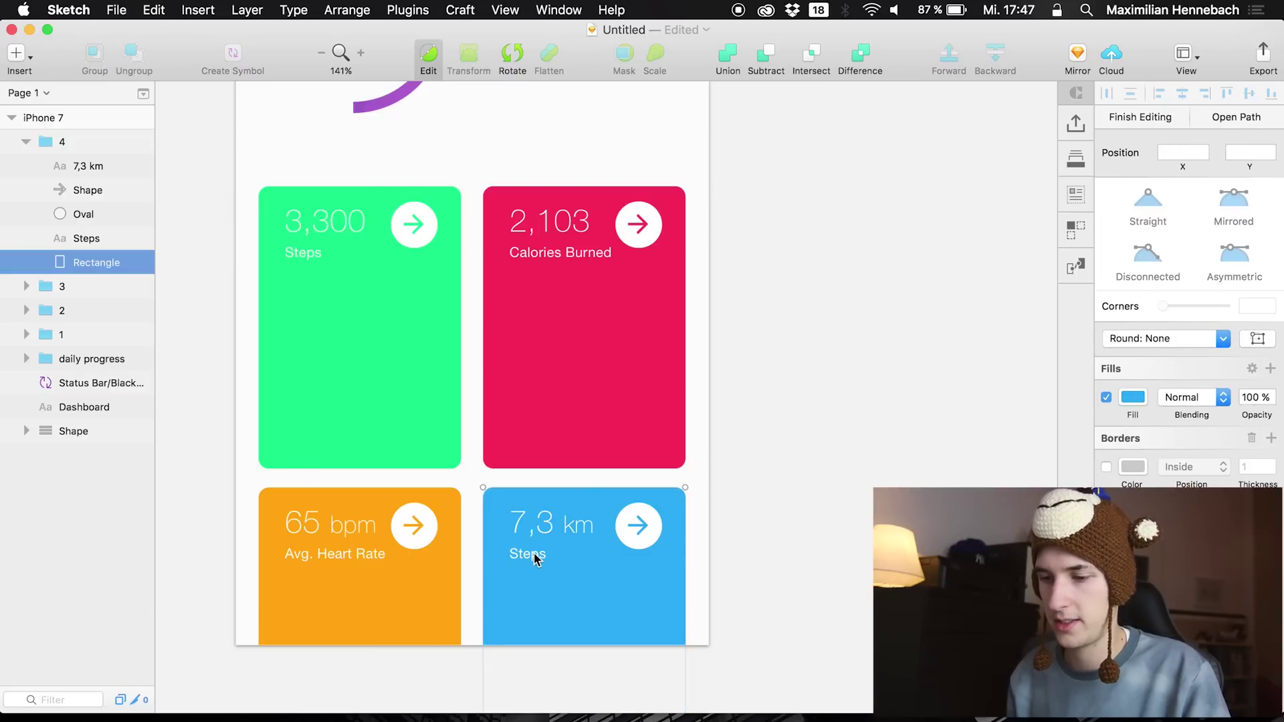
double_click(533, 558)
type("Dis")
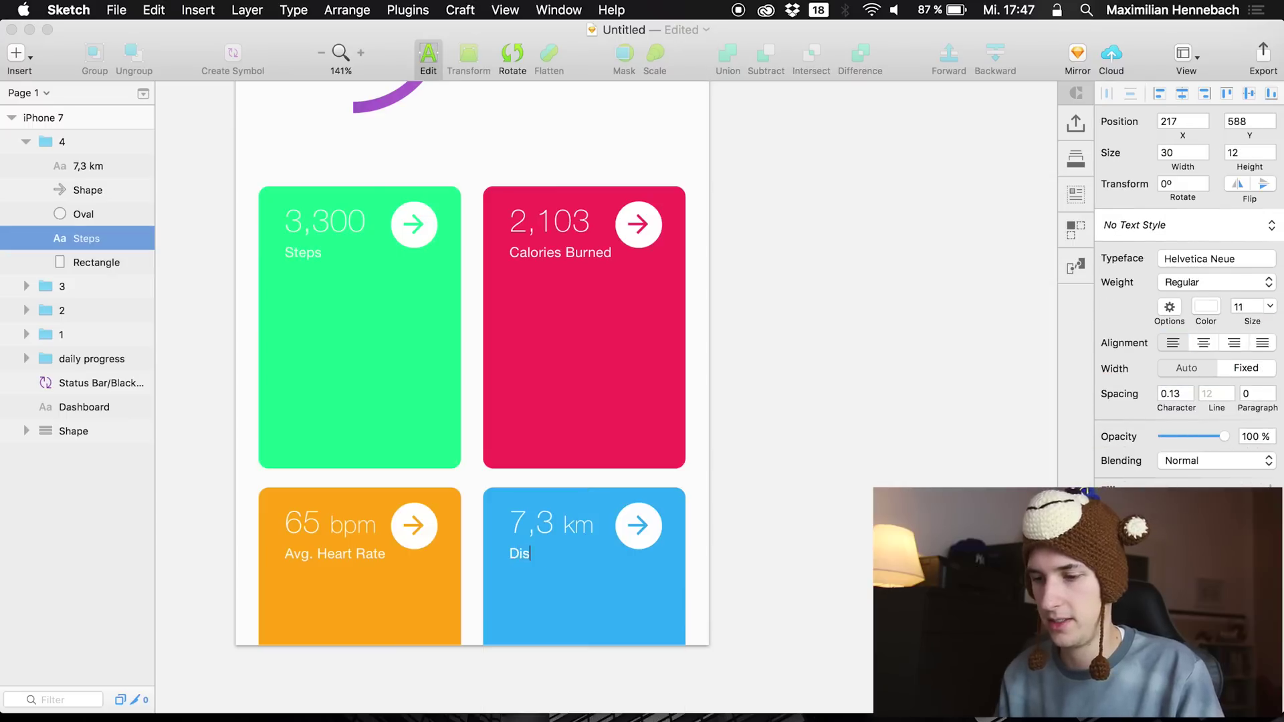
scroll(639, 486, "up", 2)
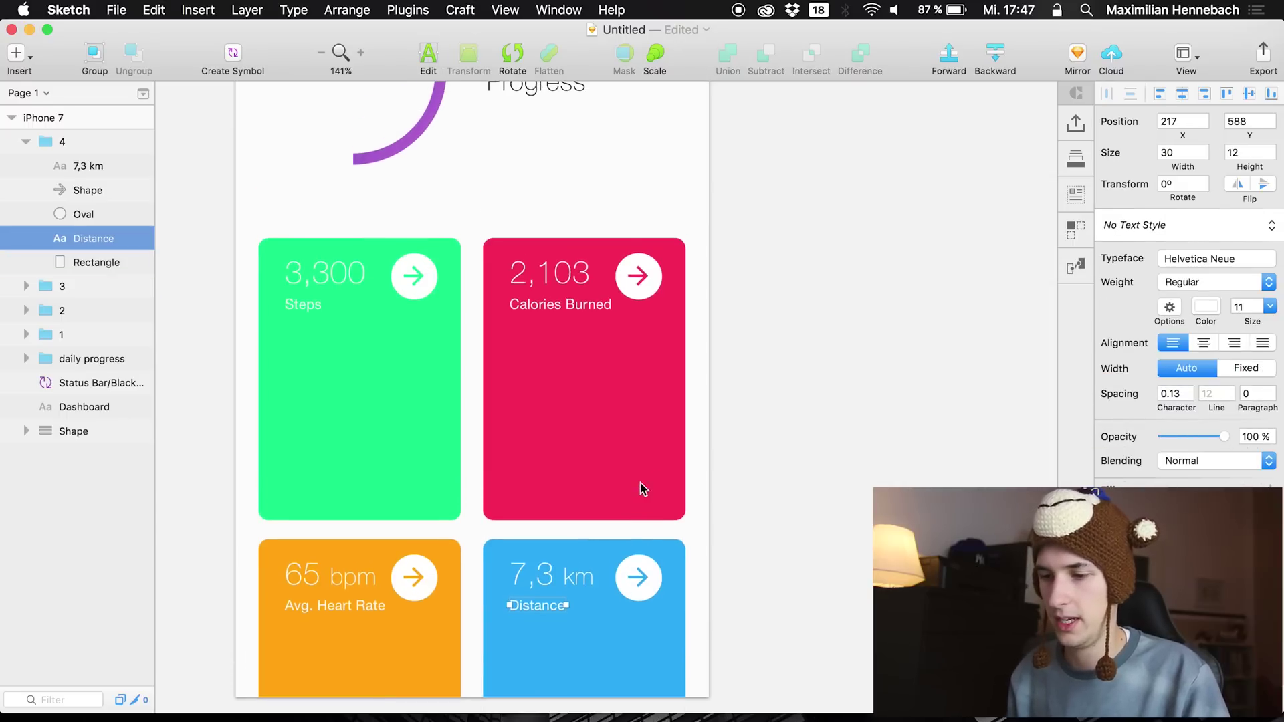
left_click(743, 477)
key("super+minus")
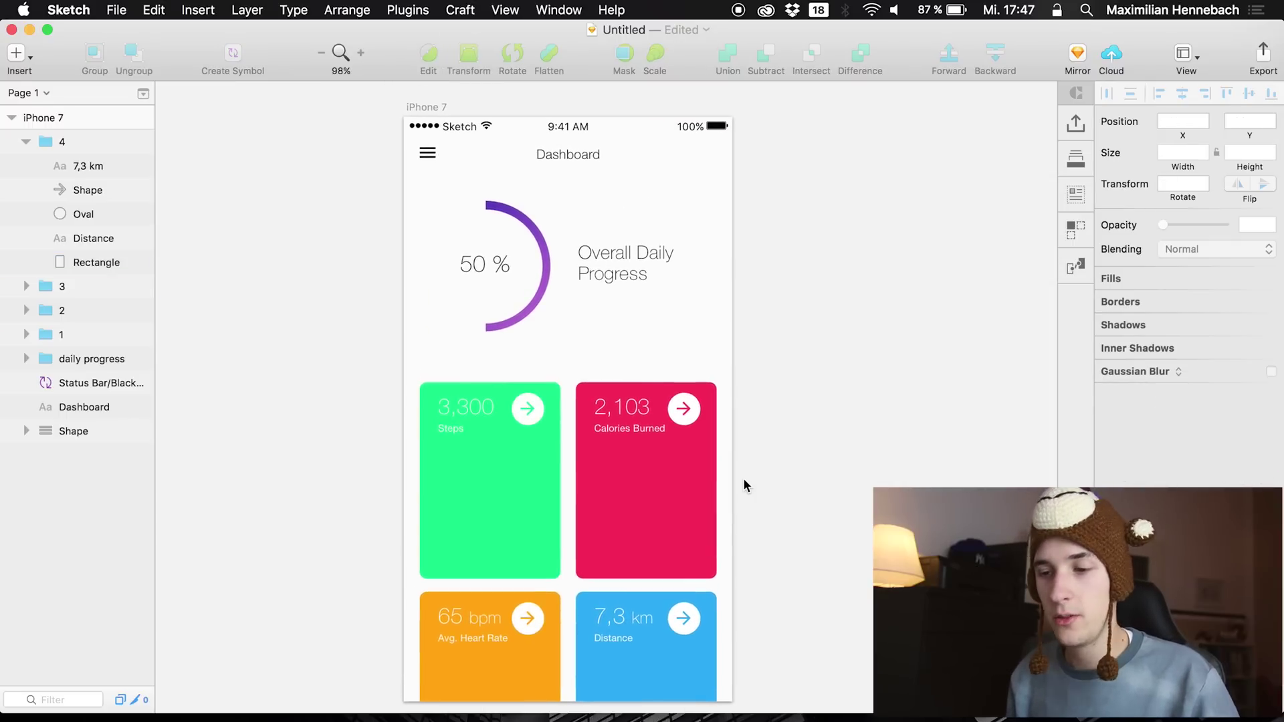
Collapse the blue card's layer group and rename the iPhone 7 artboard as "Light"
key("super+minus")
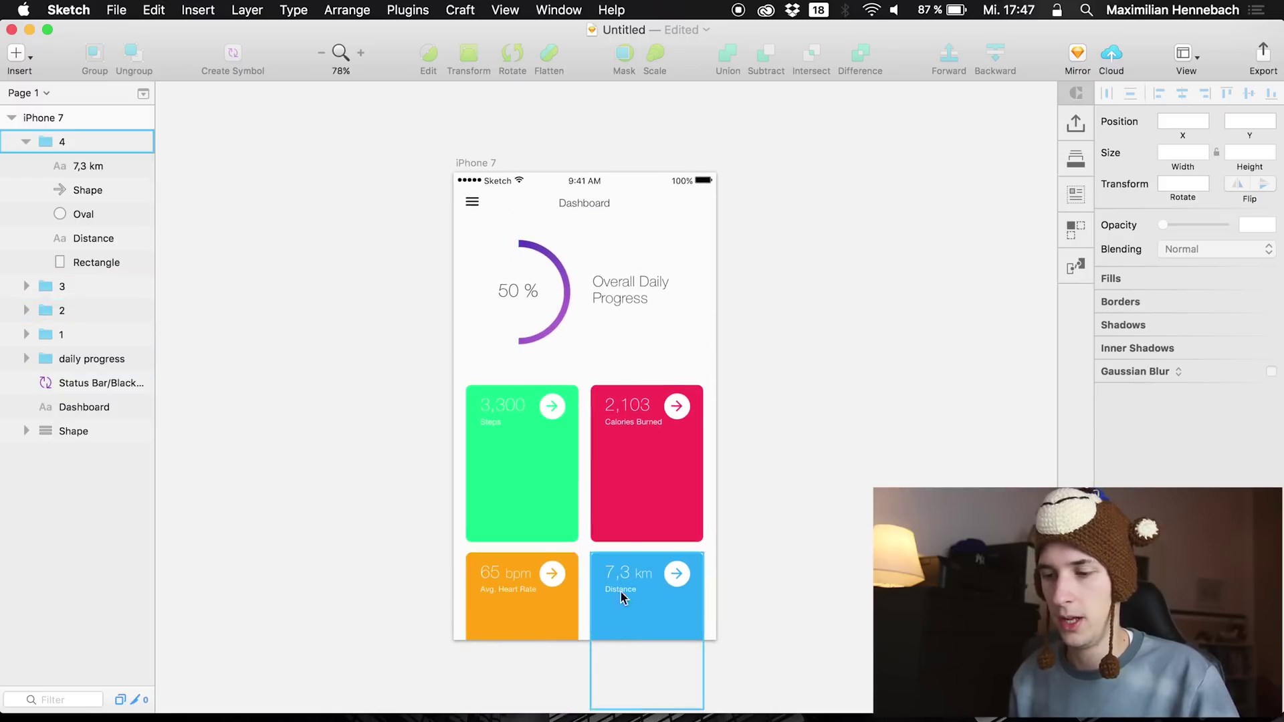
scroll(602, 582, "right", 3)
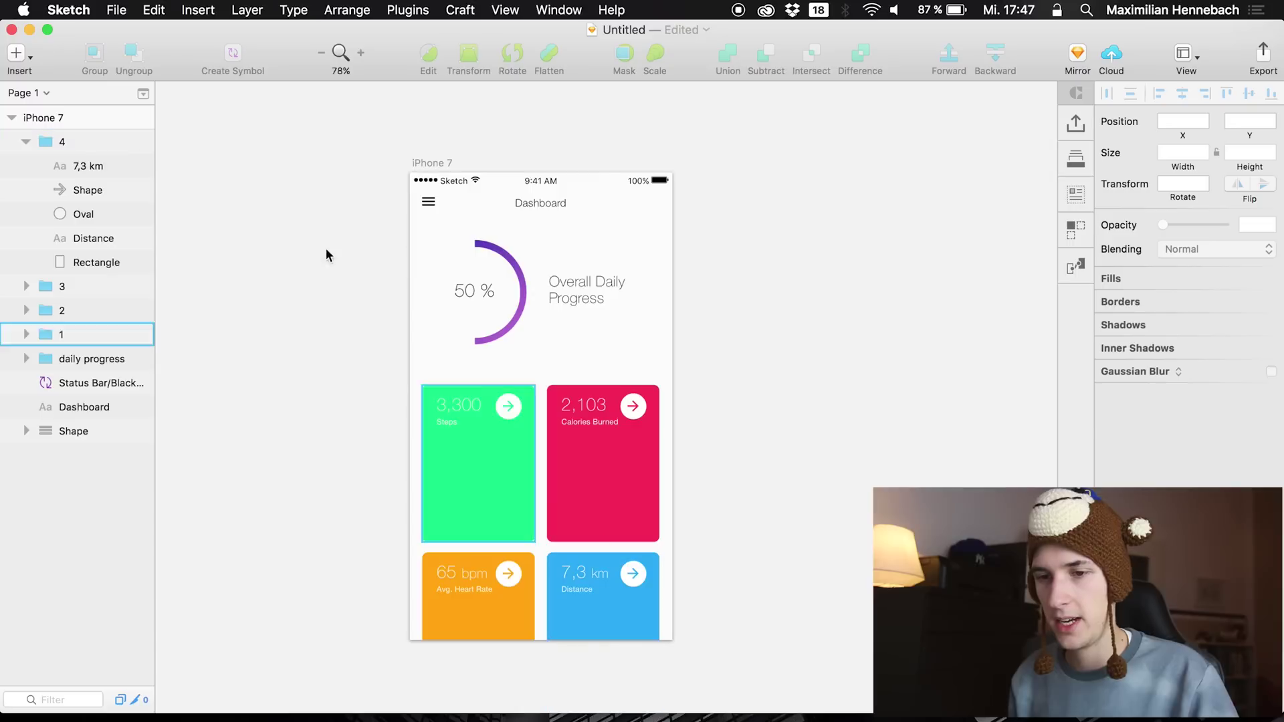
left_click(26, 142)
double_click(42, 117)
type("Light")
key("Return")
key("super+s")
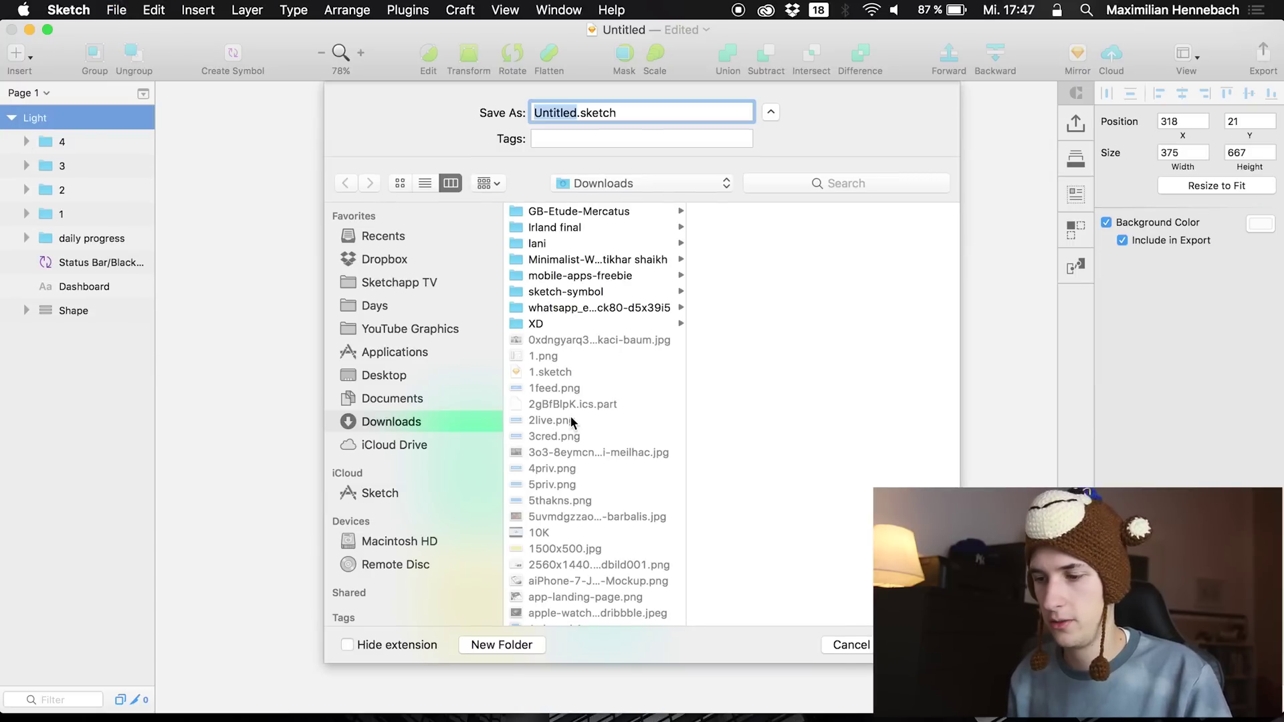
left_click(861, 646)
Duplicate the Light artboard and set the copy's background color to dark grey
key("super+d")
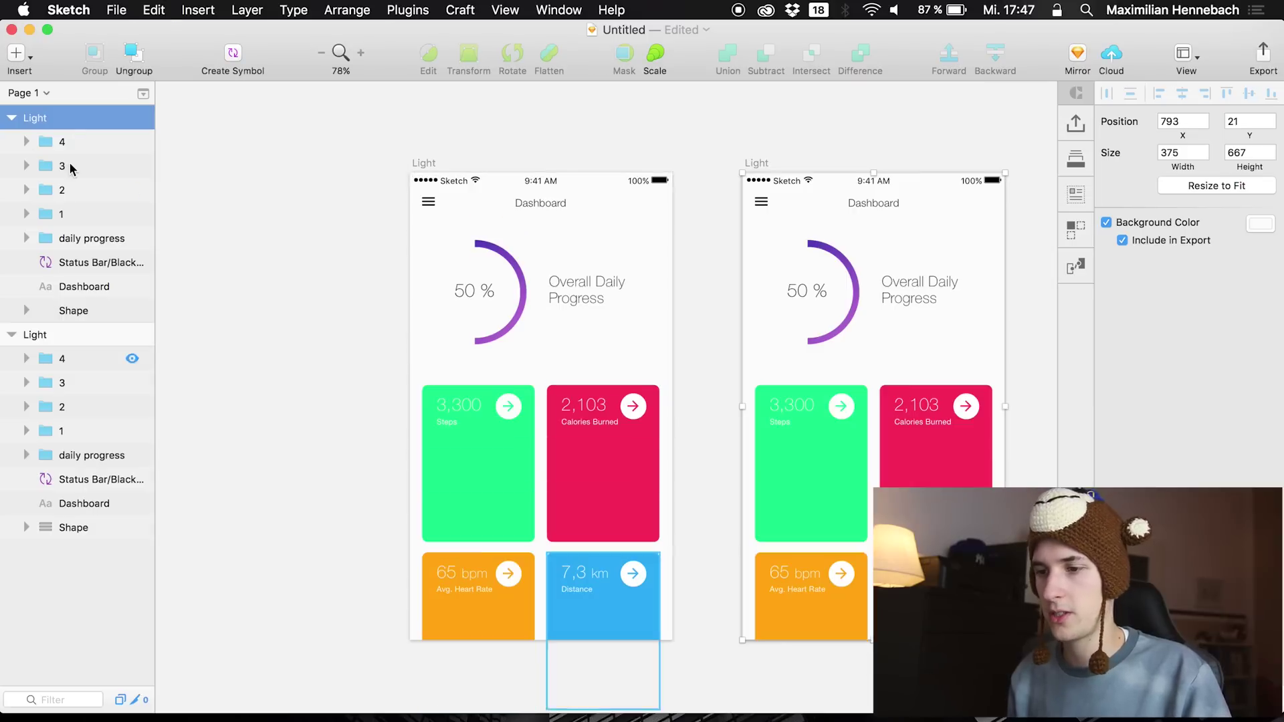
scroll(624, 266, "right", 5)
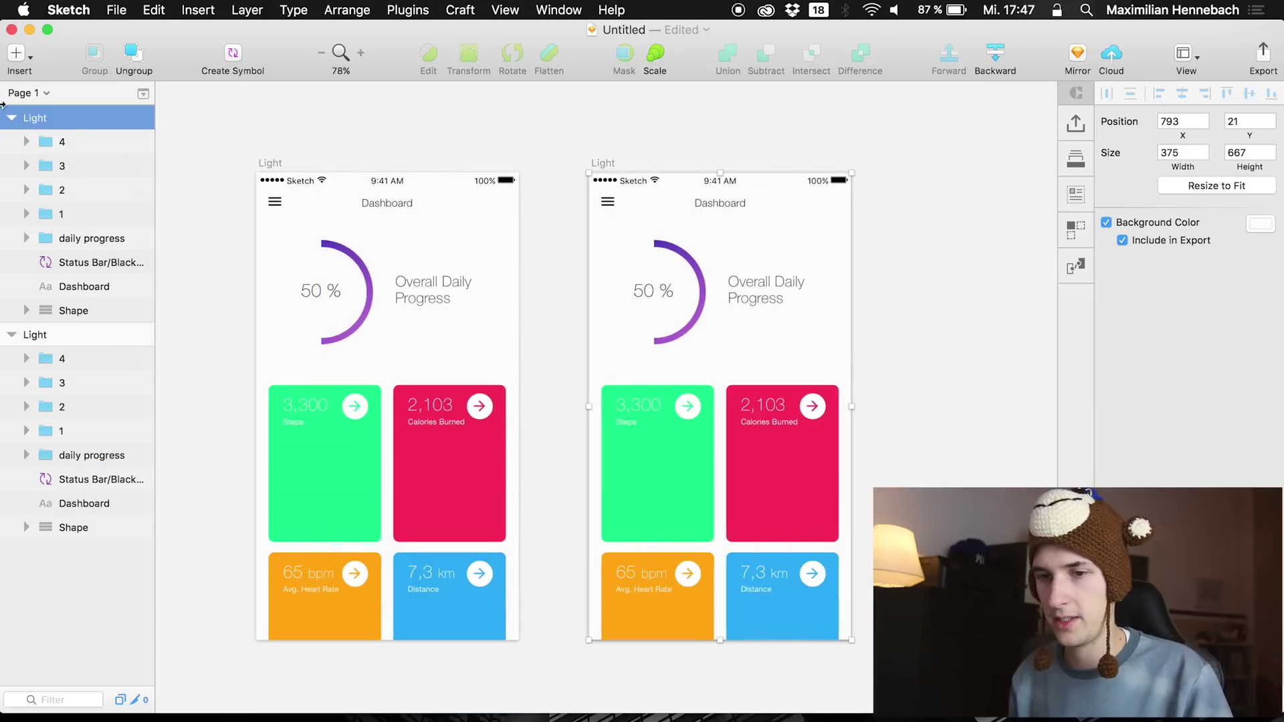
left_click(1259, 223)
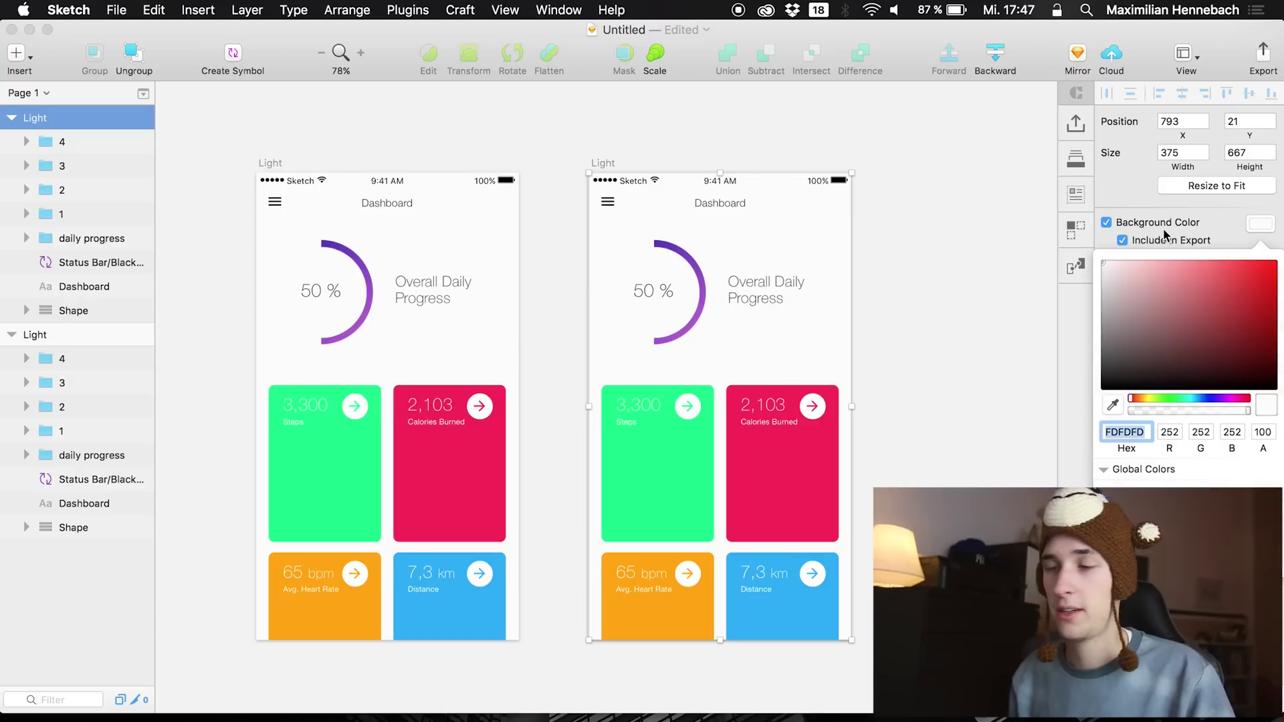
left_click(1112, 404)
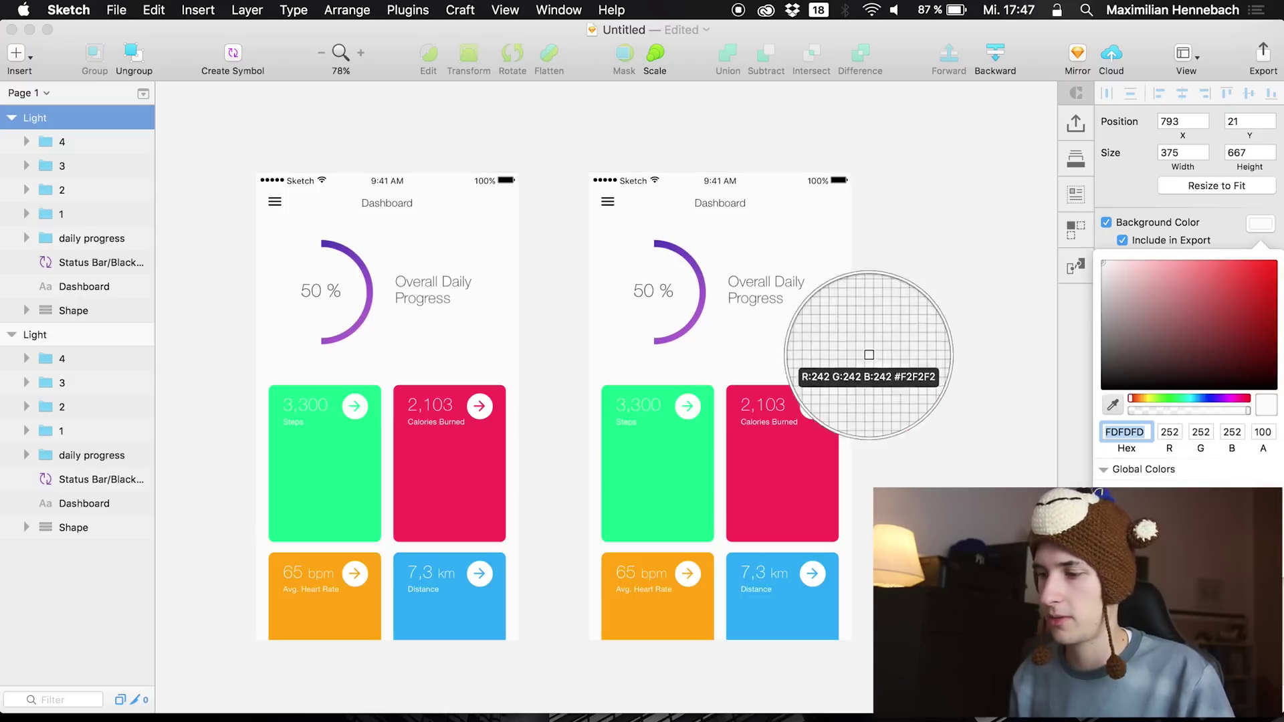
left_click(1136, 345)
left_click_drag(1112, 374, 1037, 444)
left_click_drag(1046, 397, 1059, 366)
key("Escape")
key("Return")
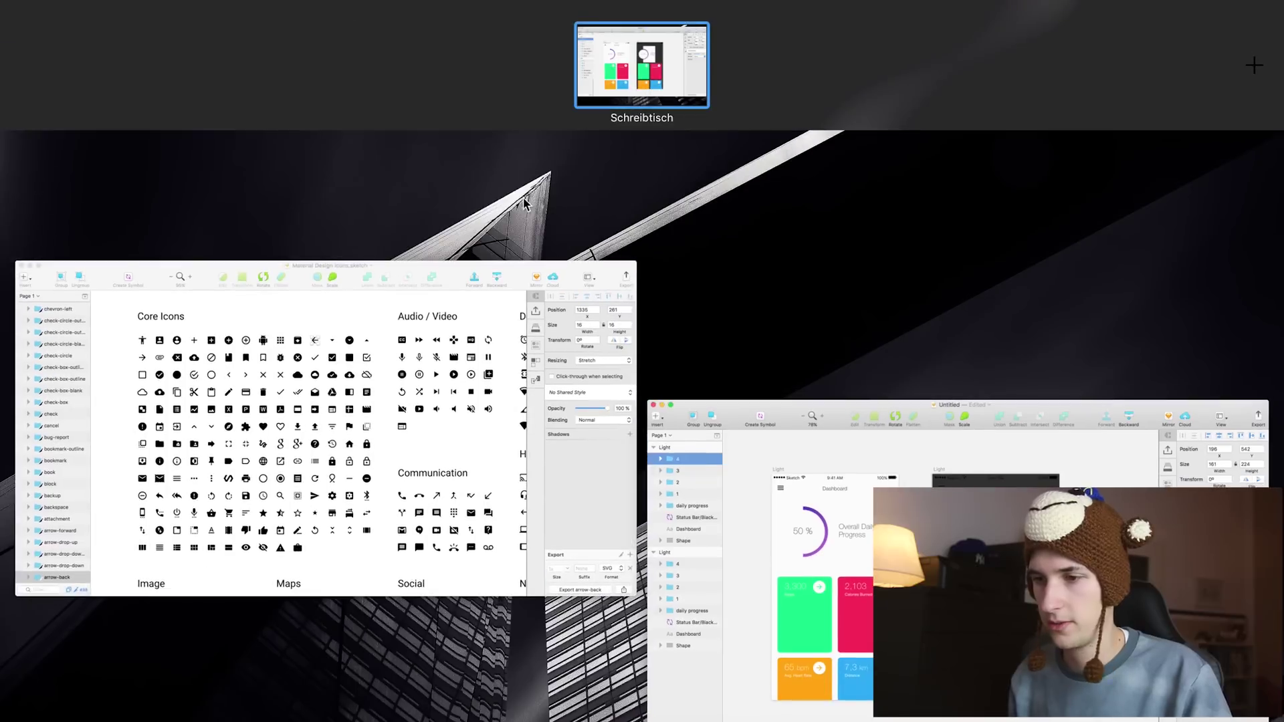
Open the iOS UI Design template, copy its white 100% status bar and return to the dashboard document
left_click(708, 431)
left_click(81, 8)
mouse_move(117, 9)
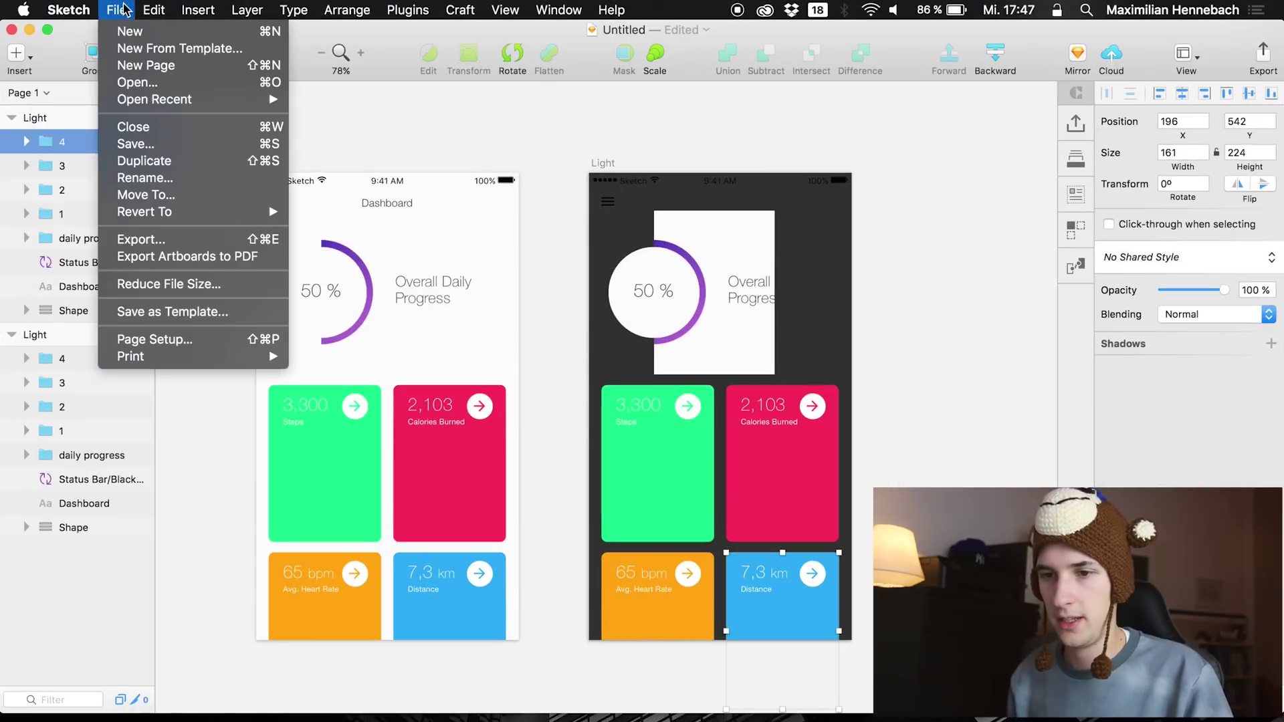
left_click(184, 53)
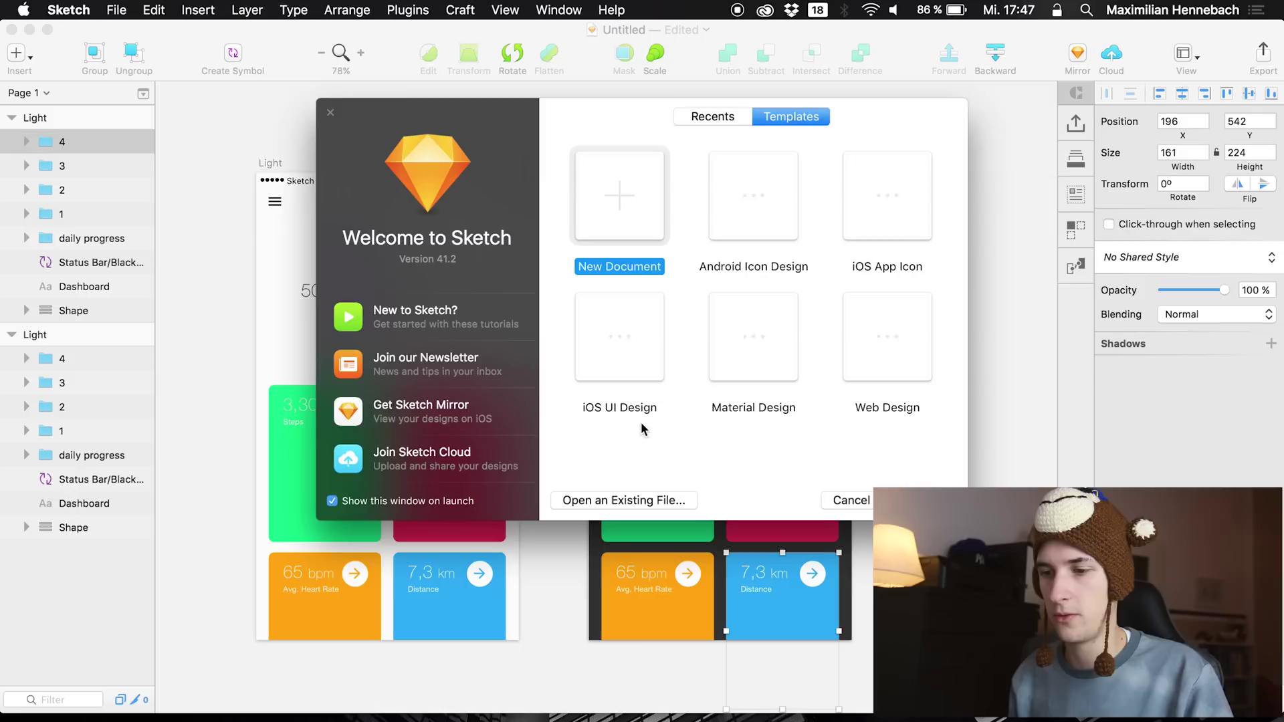
double_click(639, 351)
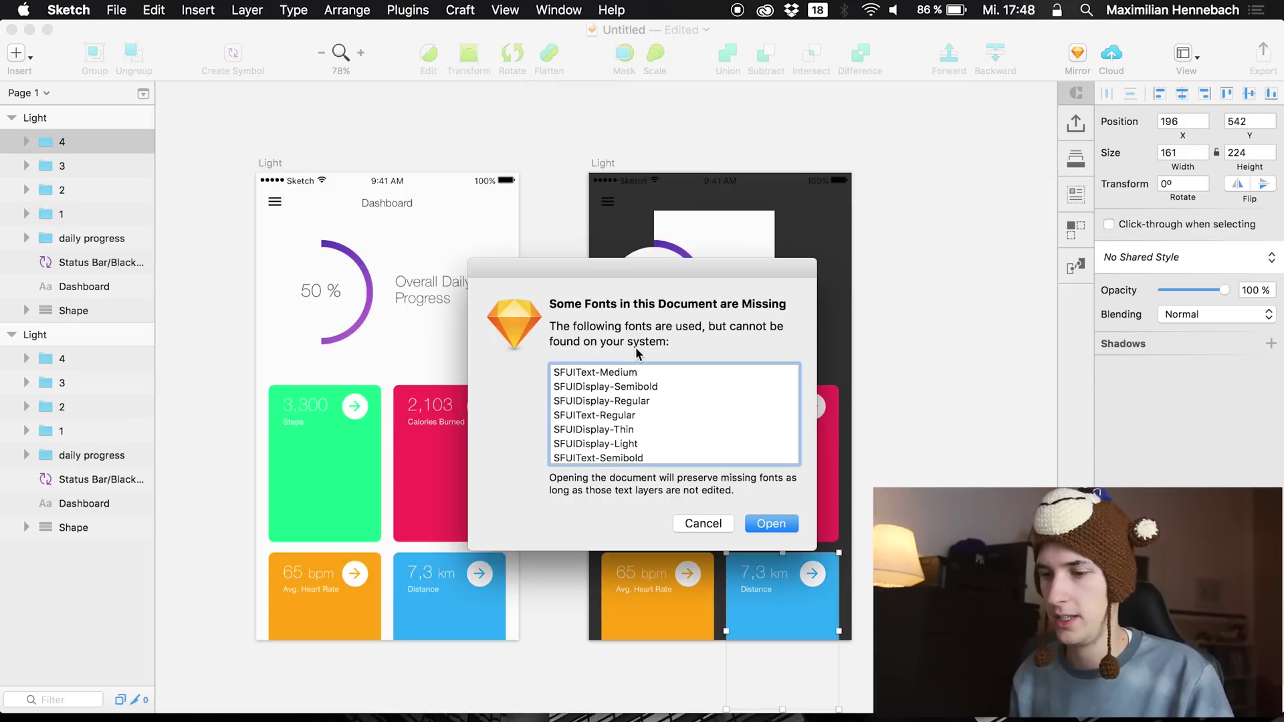
left_click(772, 522)
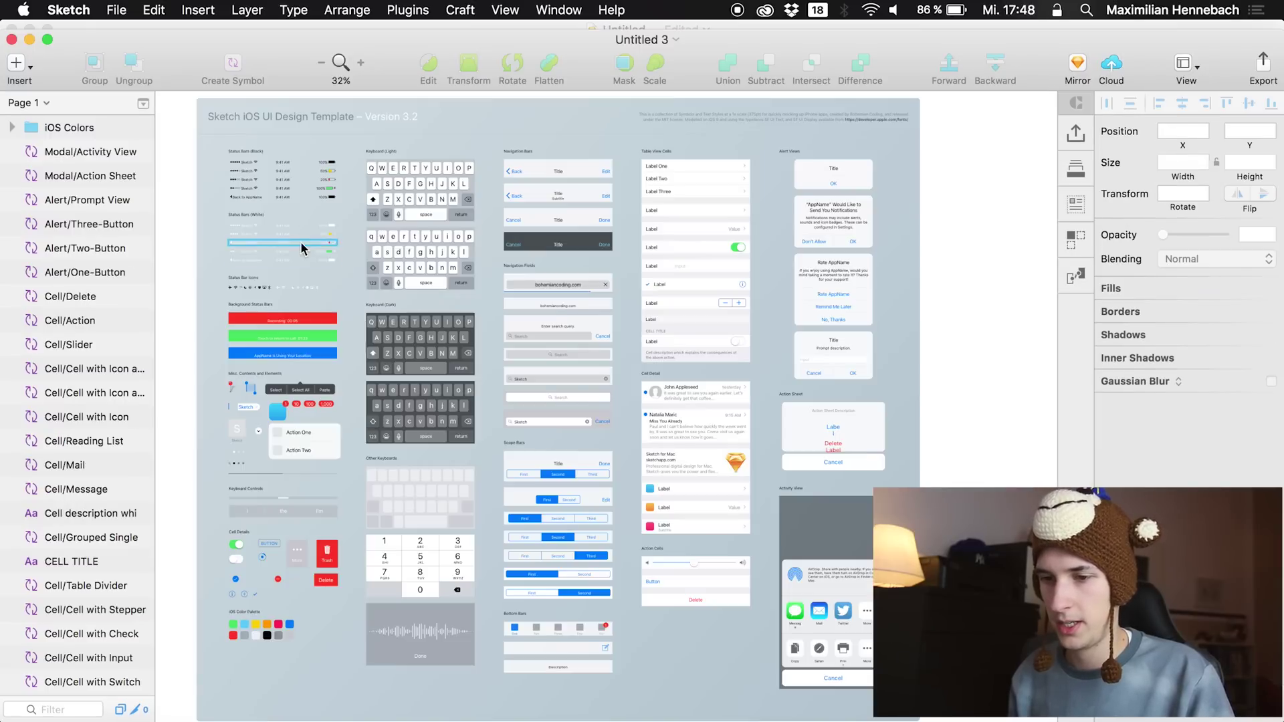
left_click(287, 223)
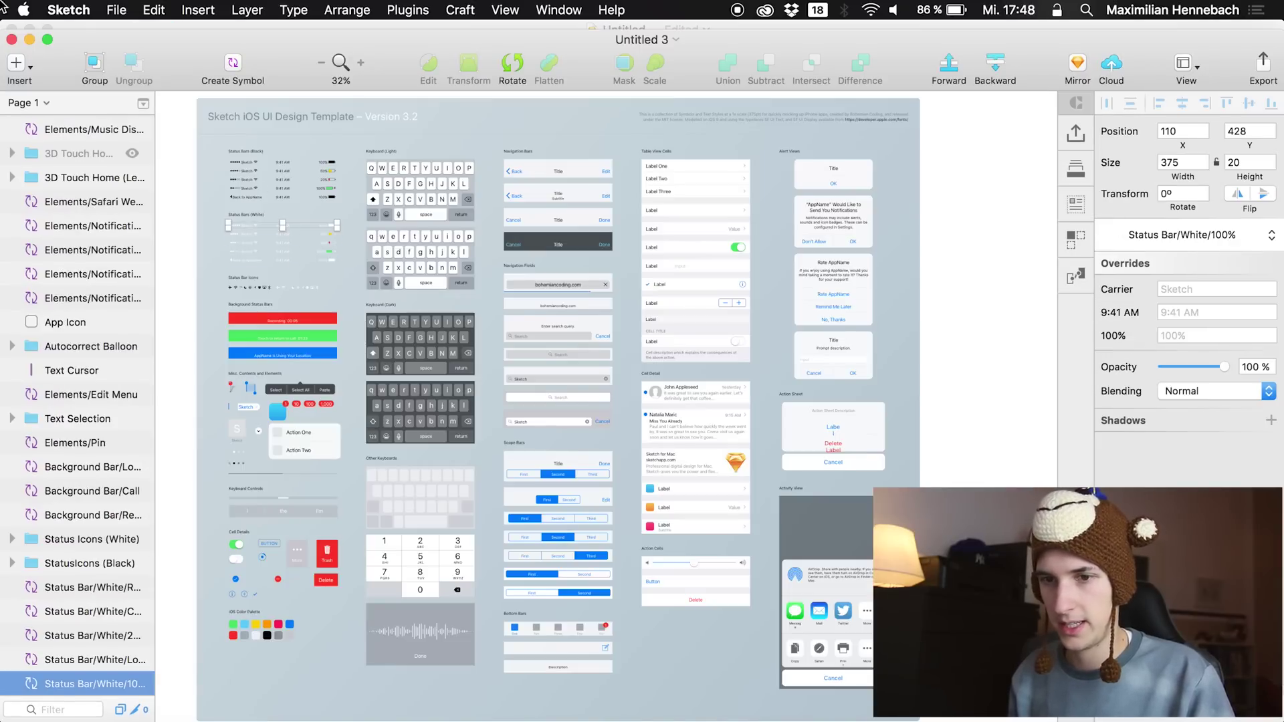
left_click(12, 40)
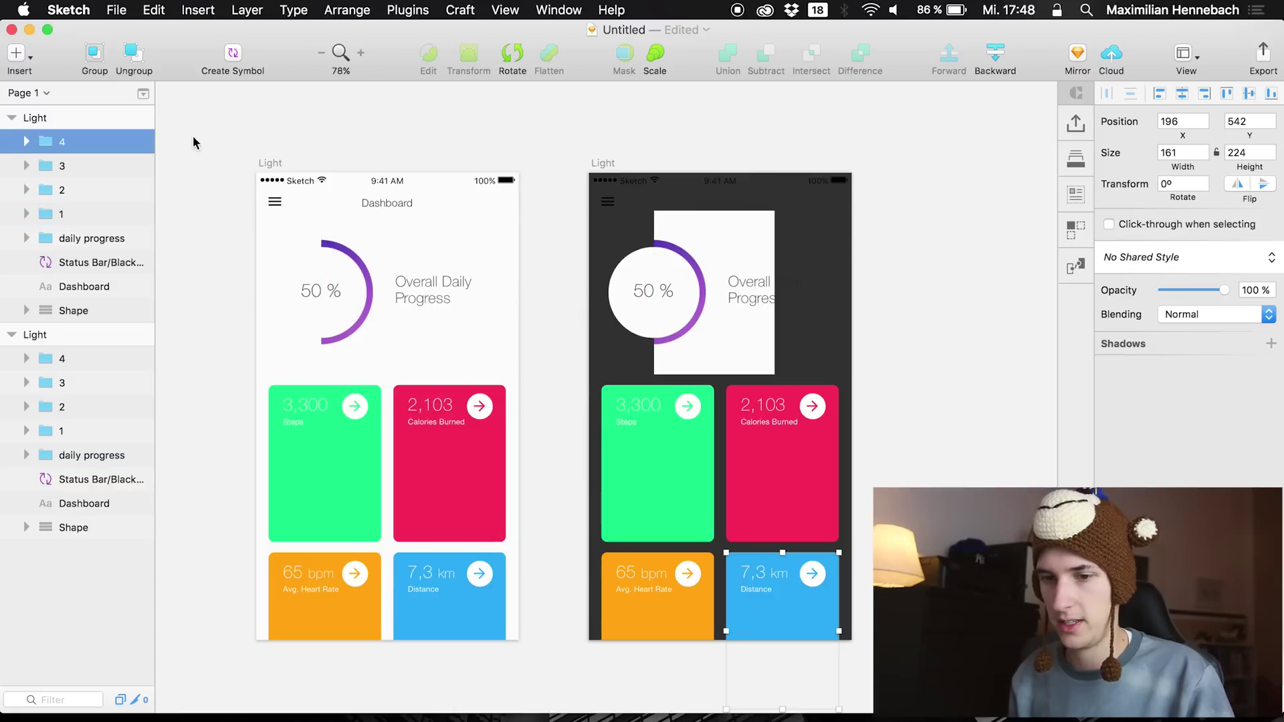
Replace the dark artboard's black status bar with the copied white one and align it to the artboard's top edge
left_click(66, 288)
key("Down")
left_click(71, 260)
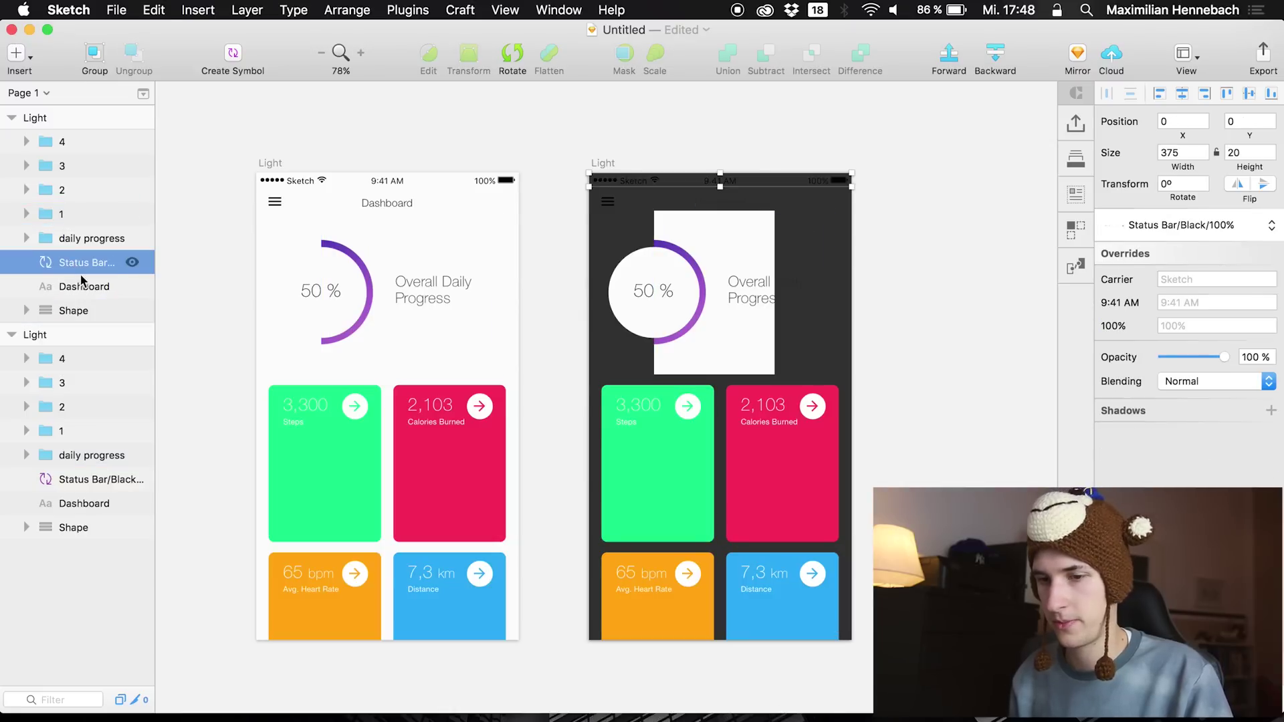
key("super+v")
left_click(76, 287)
key("Delete")
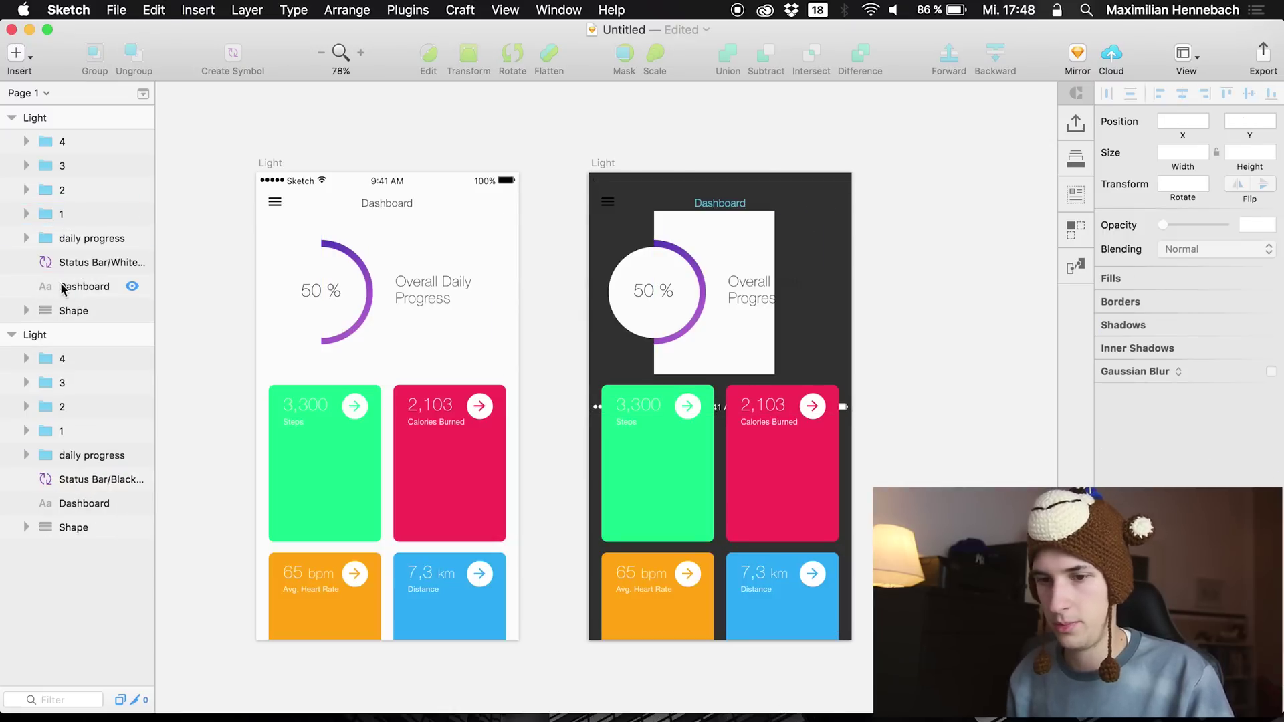
left_click(69, 265)
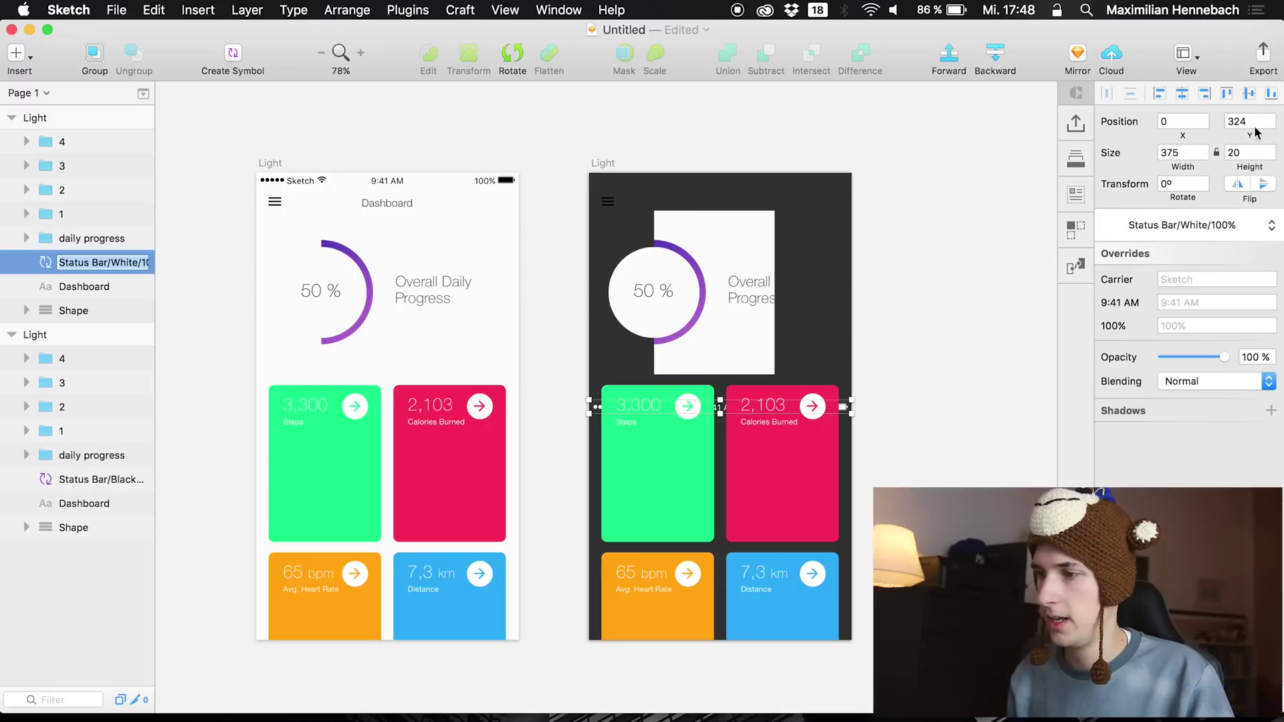
left_click(1226, 92)
Change the dark artboard's hamburger menu icon and "Dashboard" title to white
left_click(609, 207)
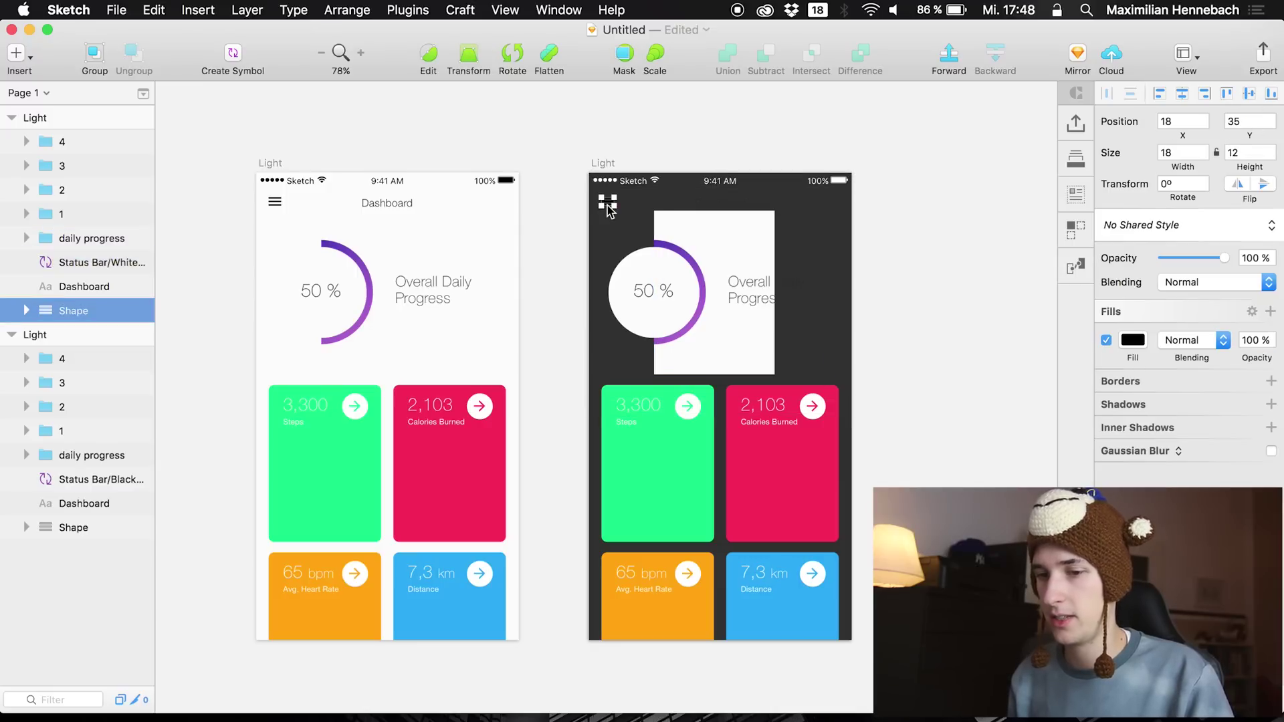
left_click(1141, 339)
left_click_drag(1110, 408, 1009, 305)
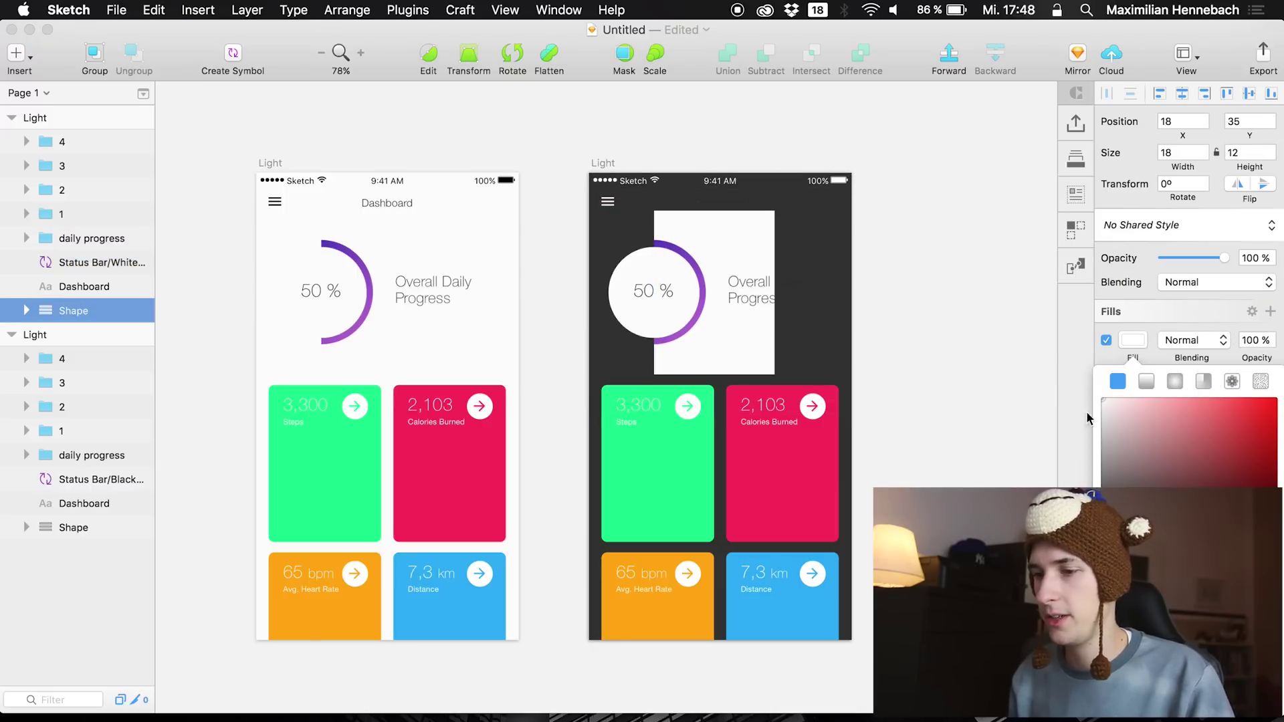
left_click(720, 202)
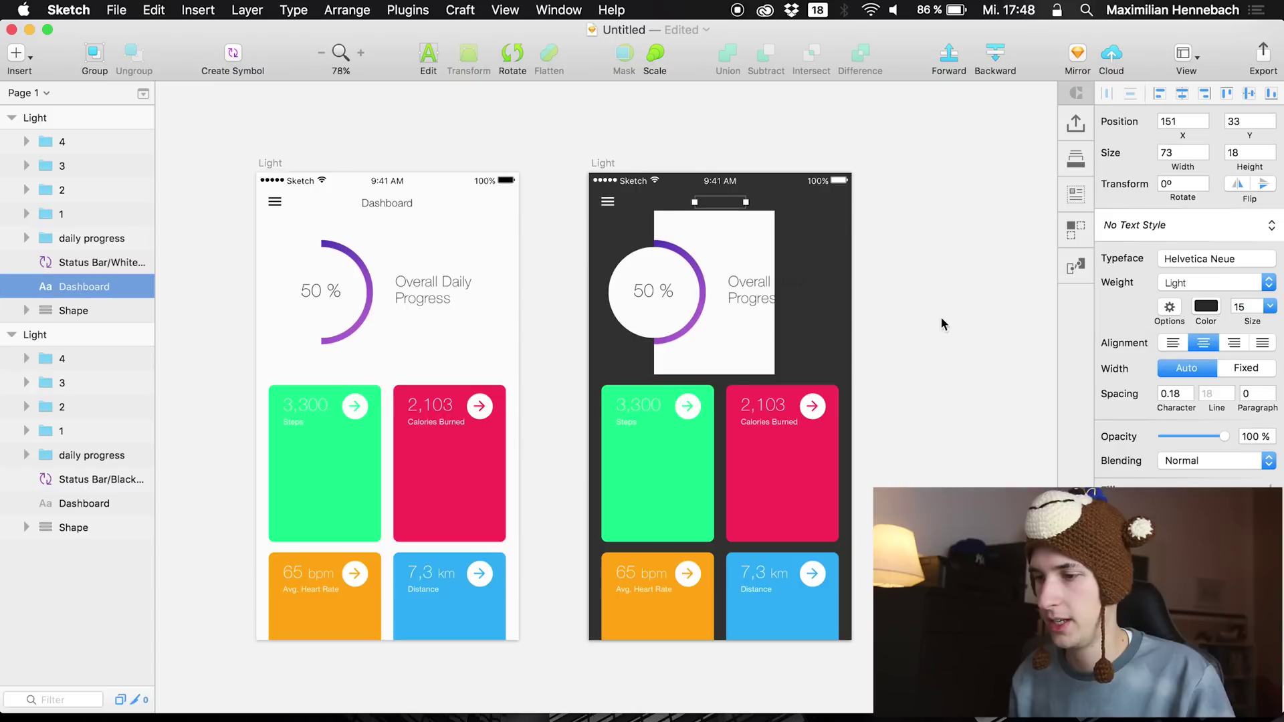
left_click(1205, 306)
left_click_drag(1136, 374, 903, 294)
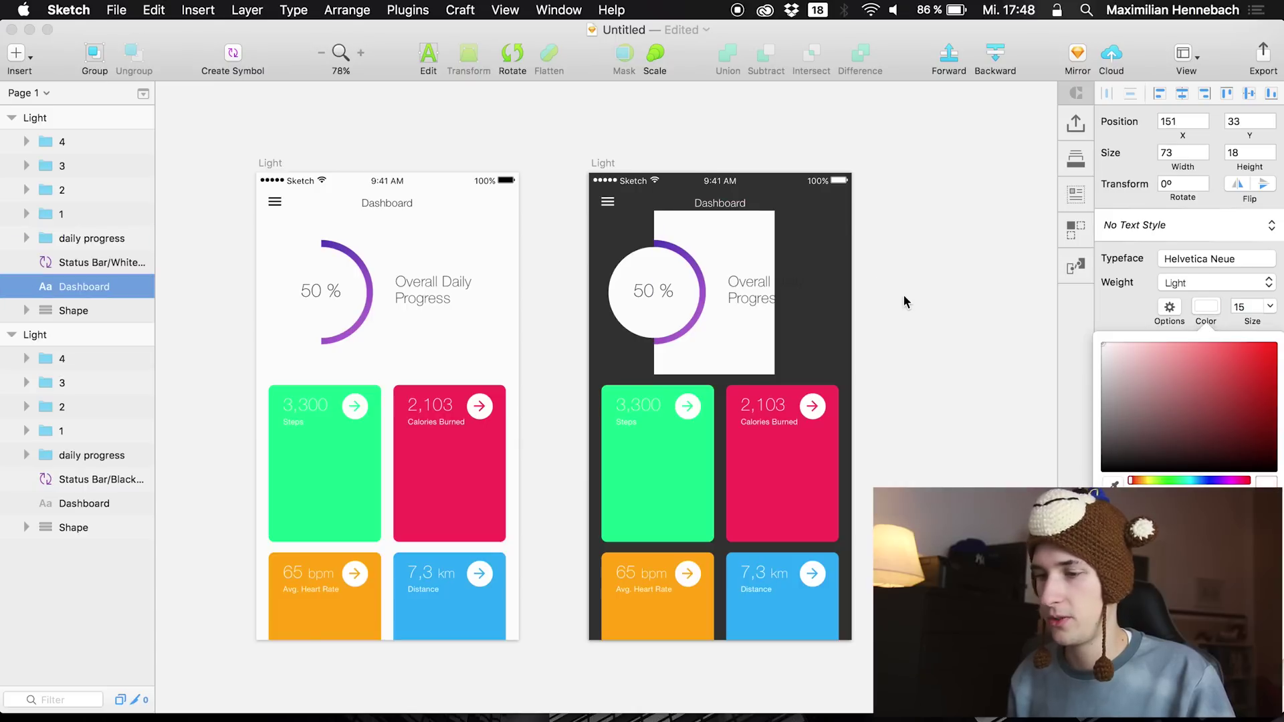
Change the text color of "Overall Daily Progress" in the dark artboard to white
left_click(739, 271)
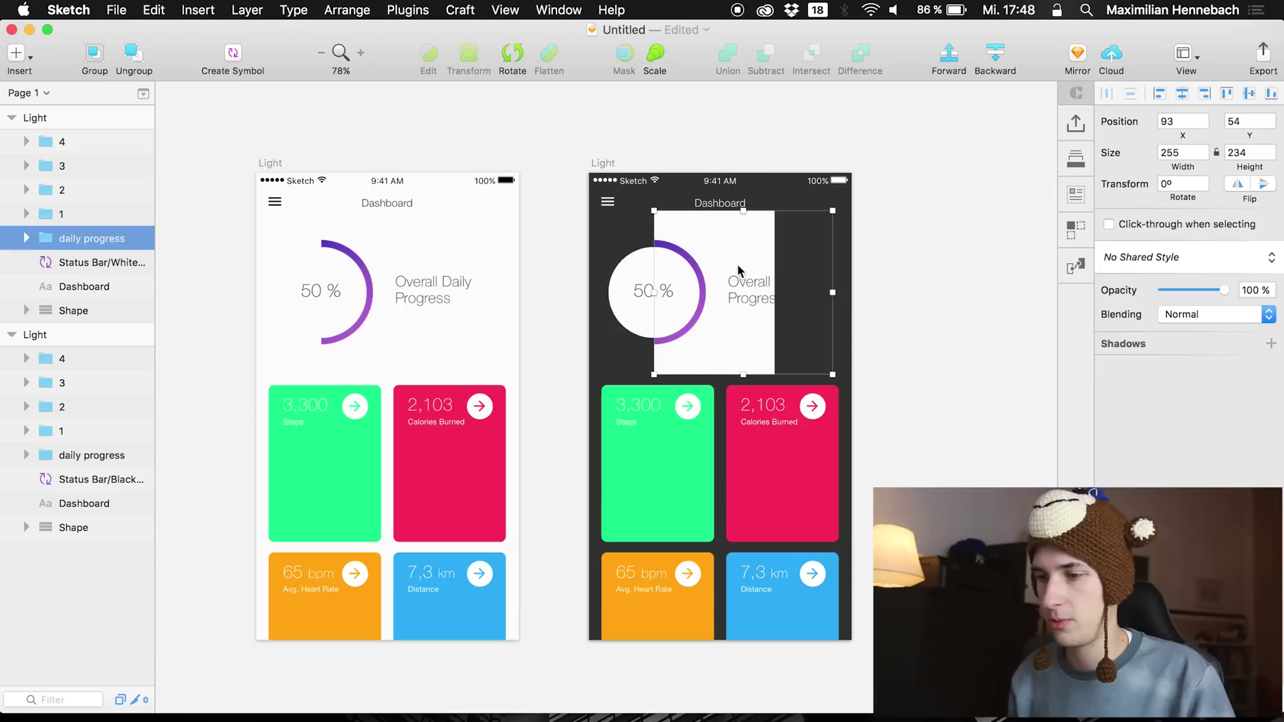
double_click(764, 294)
left_click(1205, 341)
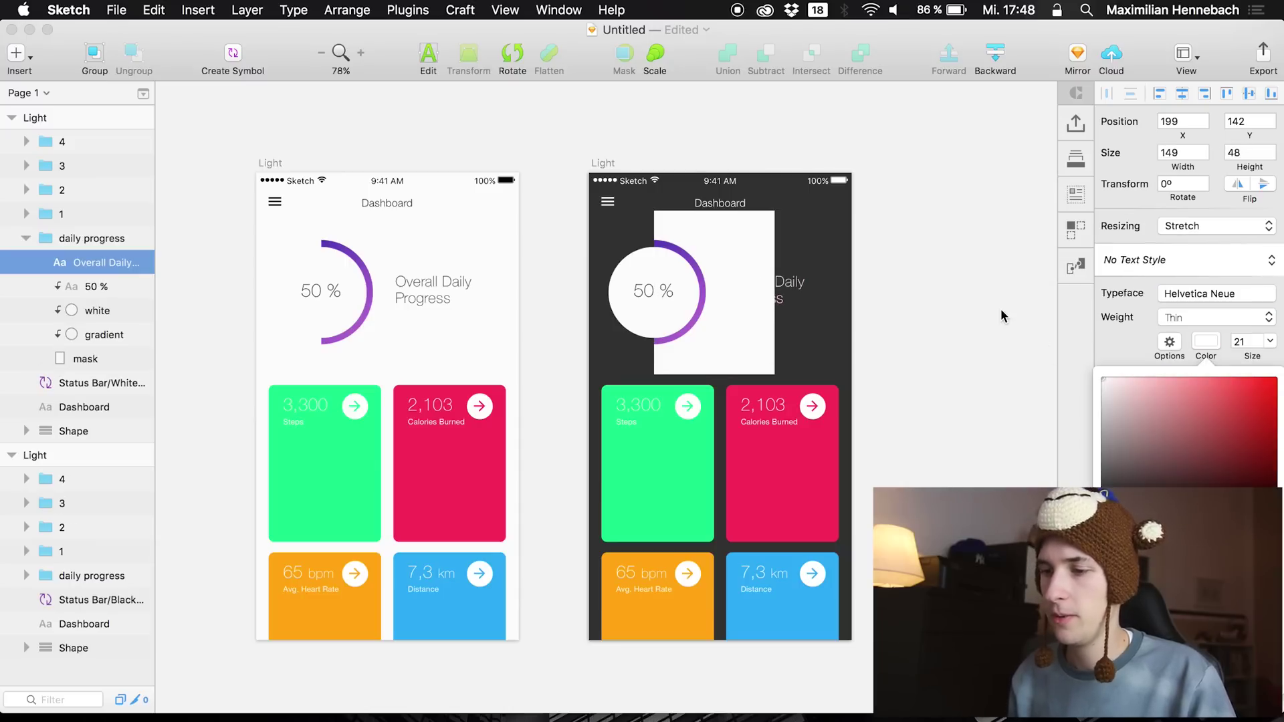
Fill the progress ring's mask rectangle with the dark background color #313131 sampled from the artboard
left_click(747, 224)
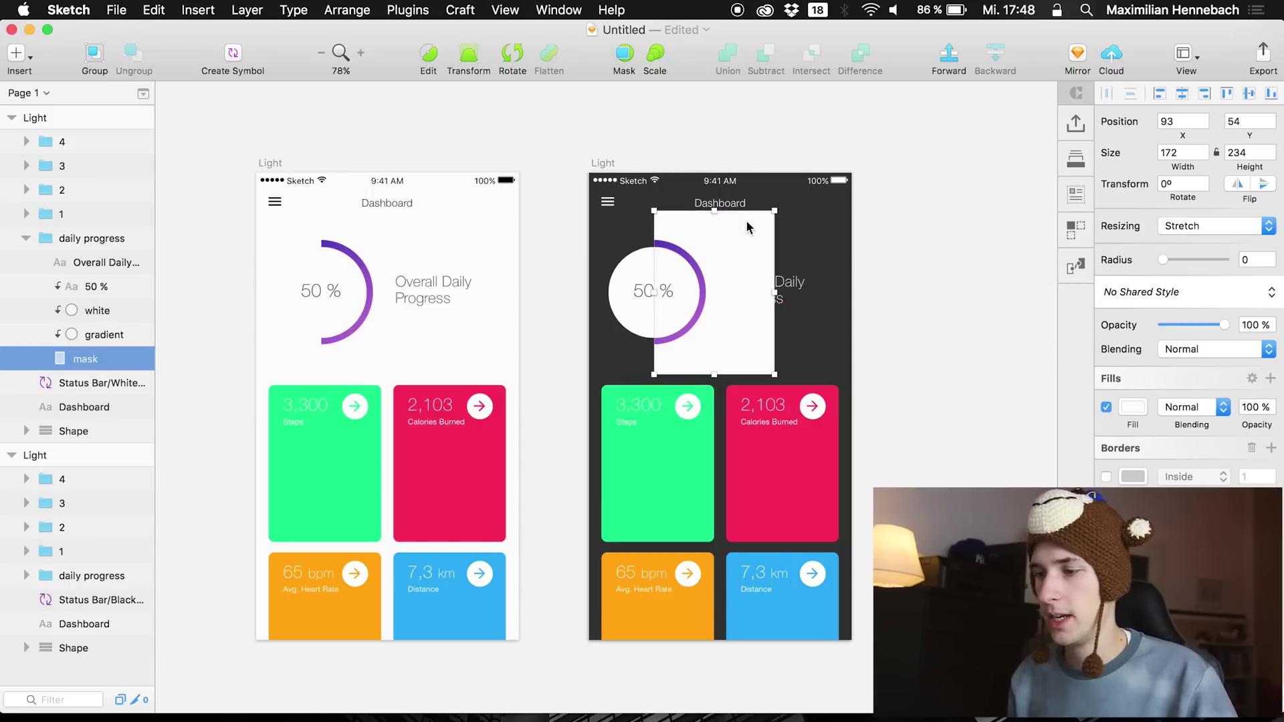
left_click(1133, 408)
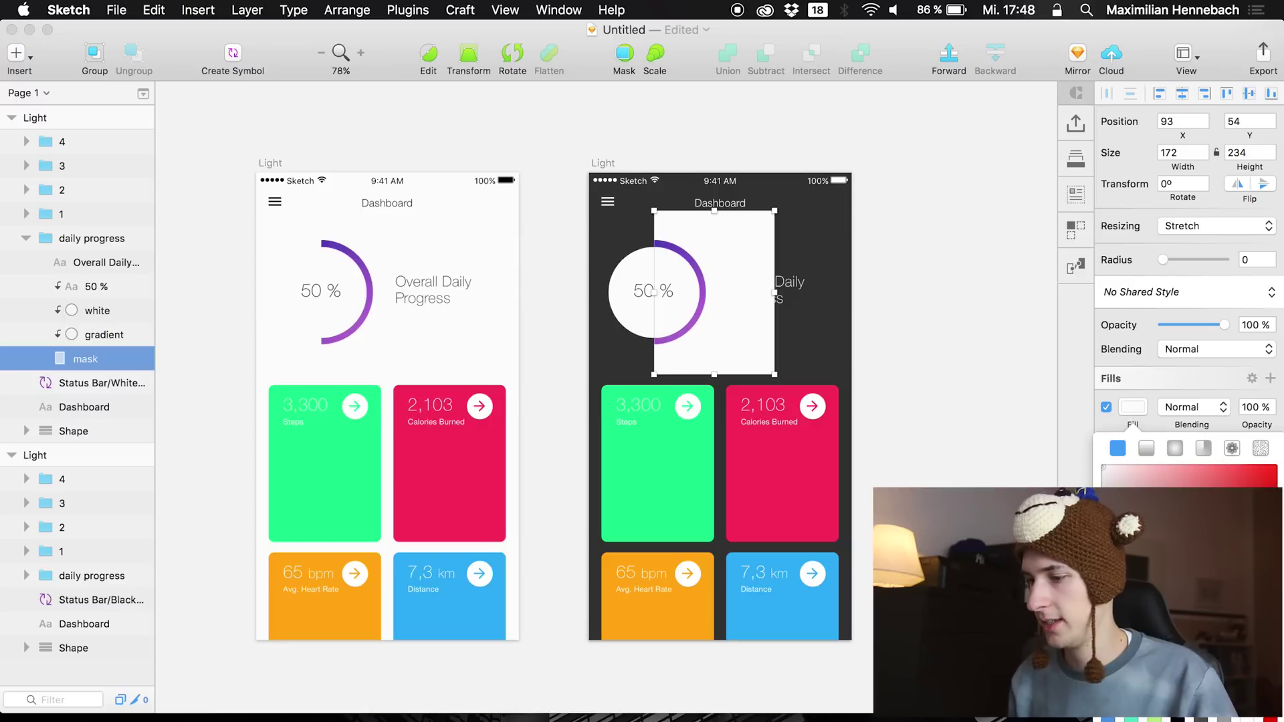
key("ctrl+c")
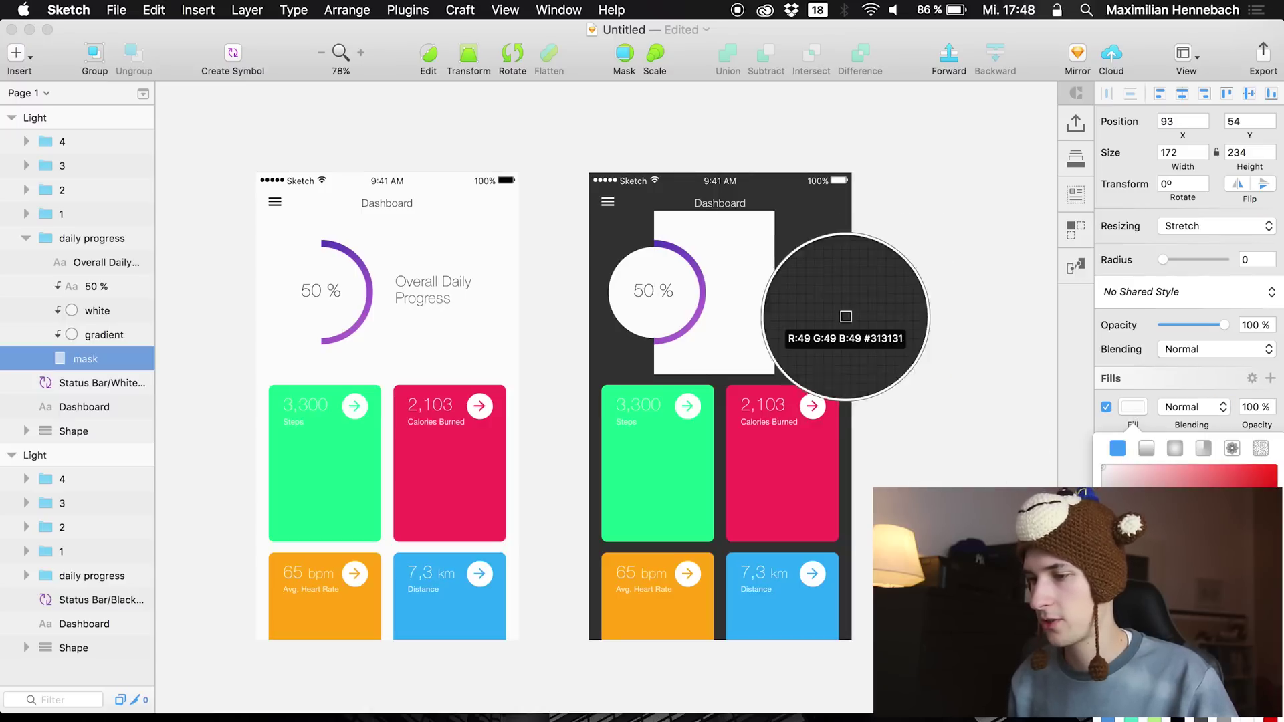
left_click(839, 300)
Change the "50 %" text inside the dark artboard's progress ring to white
left_click(620, 267)
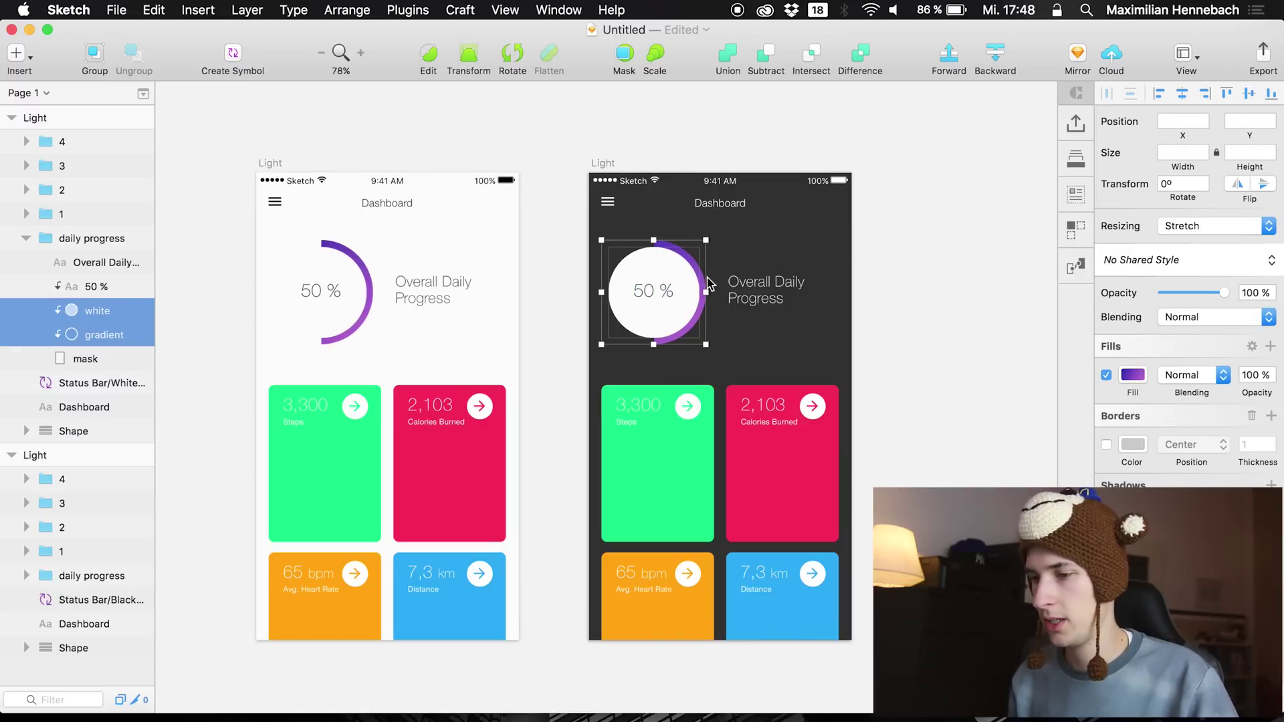
left_click(779, 332)
left_click(635, 293)
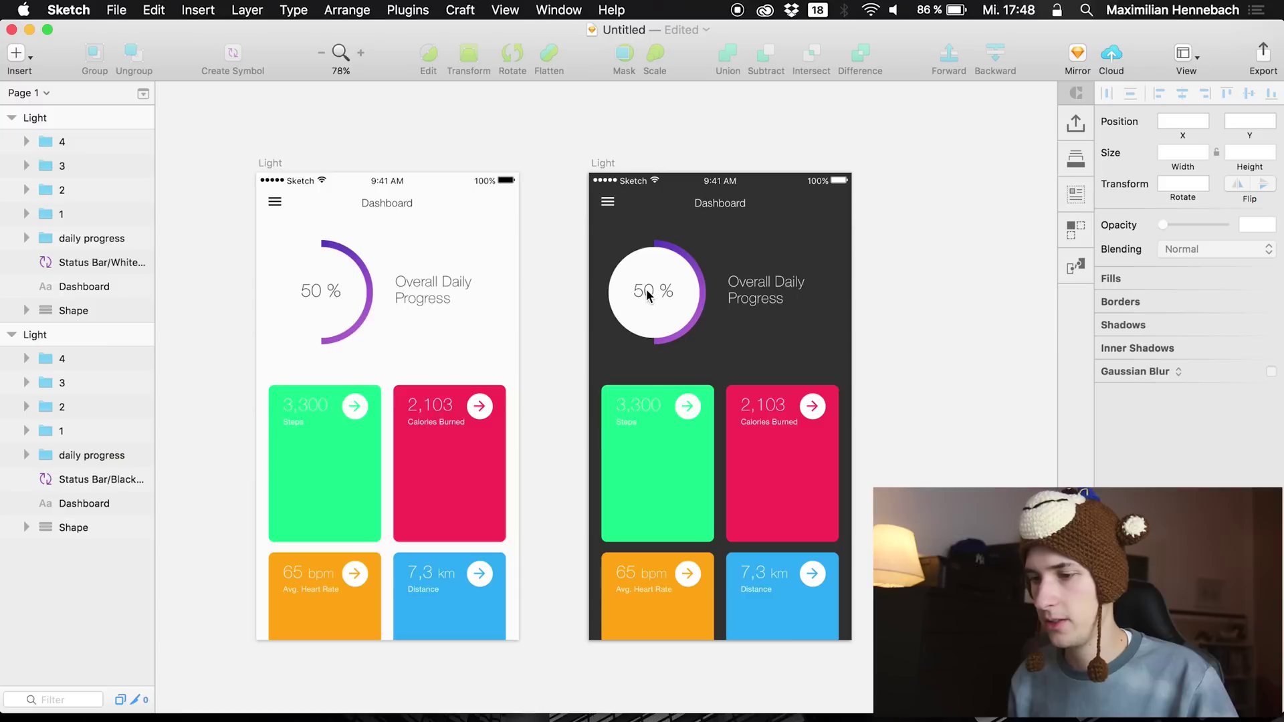
double_click(651, 289)
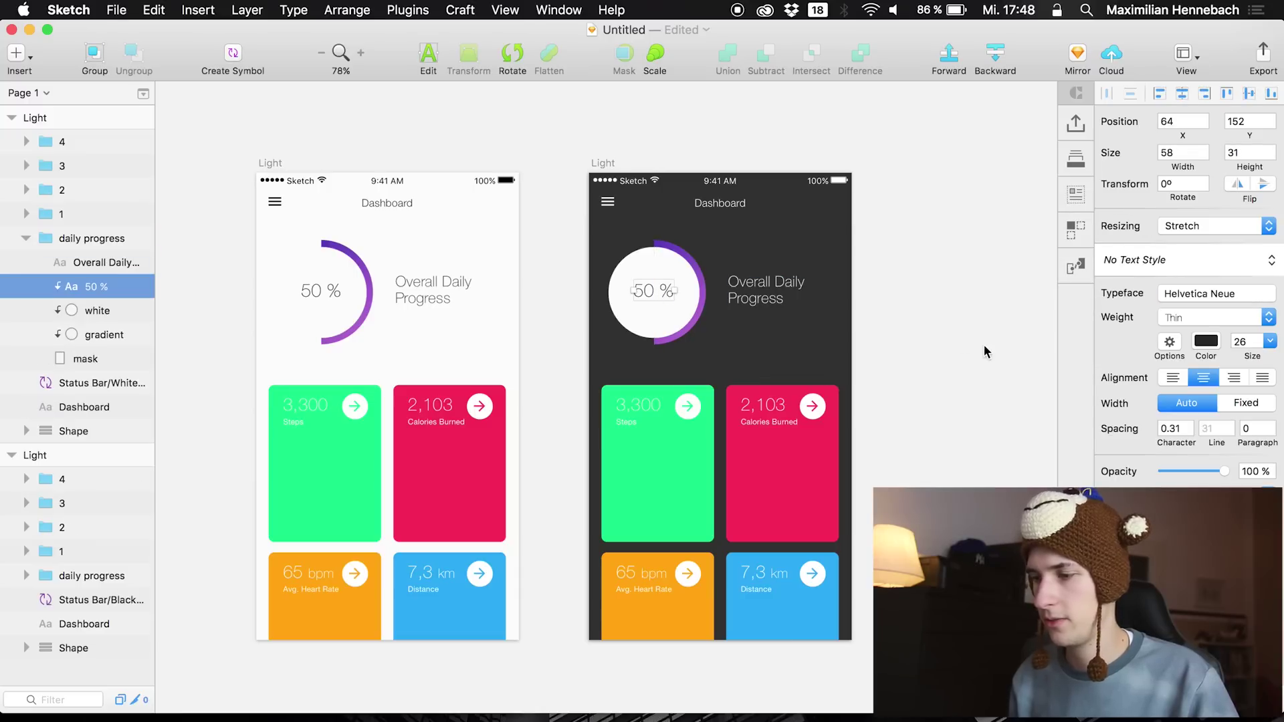
left_click(1203, 344)
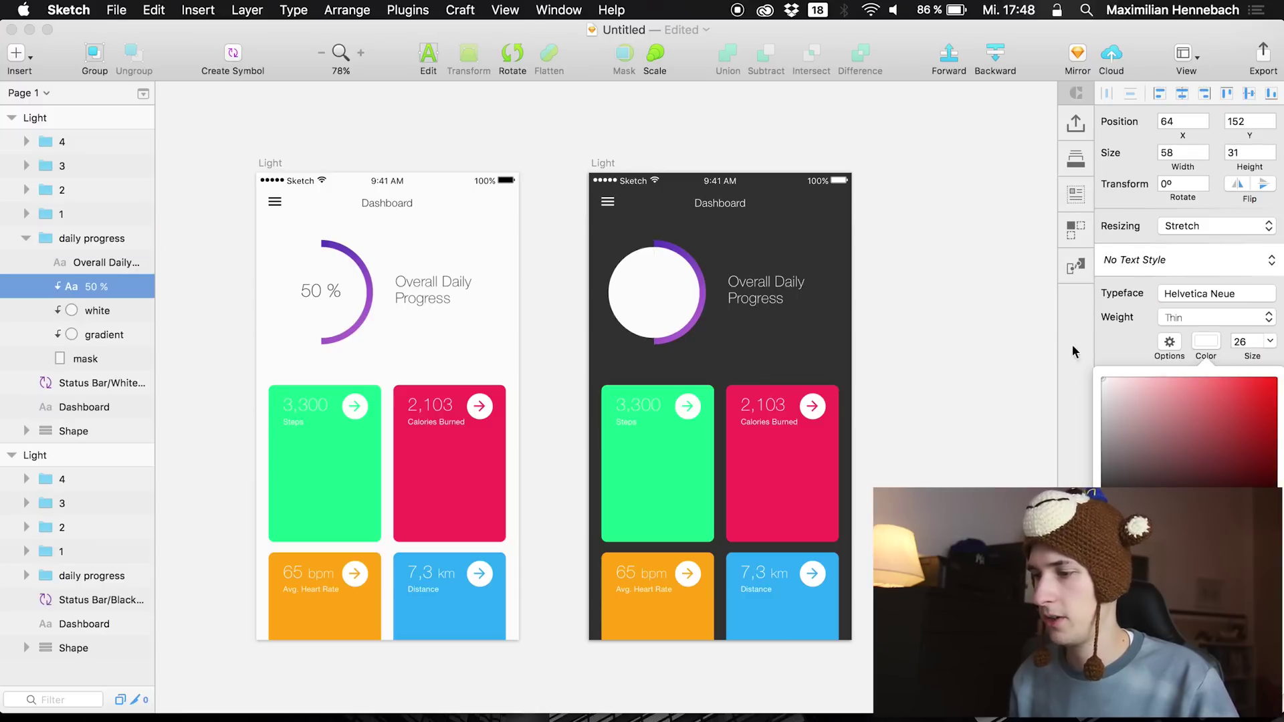
Fill the white circle inside the progress ring with the dark background color sampled from the artboard, and deselect it
left_click_drag(604, 262, 629, 271)
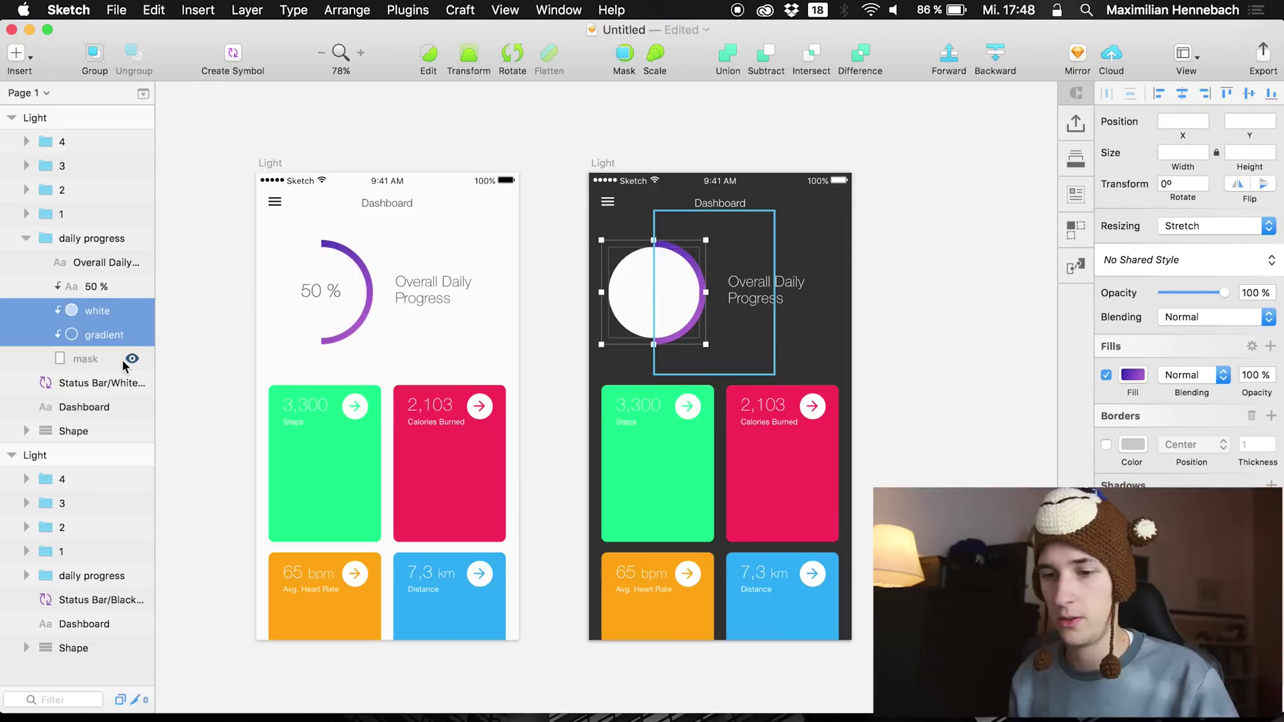
left_click(83, 361)
left_click(632, 292)
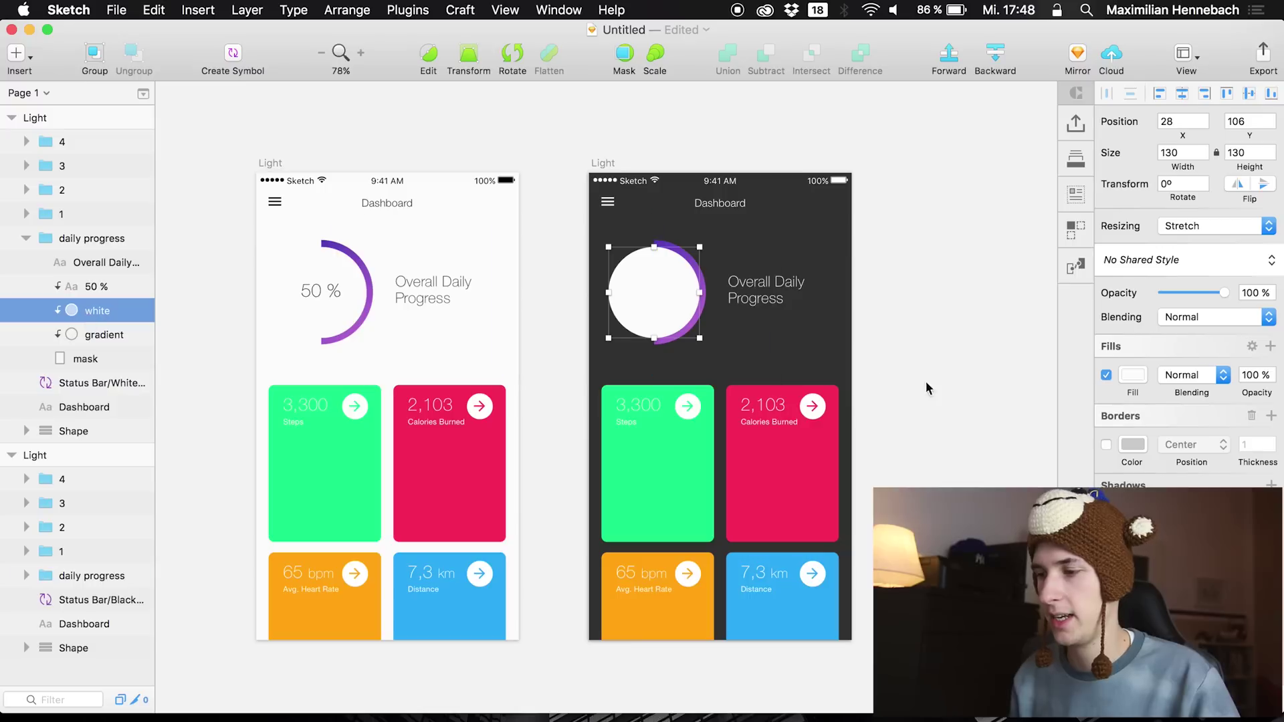
left_click(1133, 375)
key("ctrl+c")
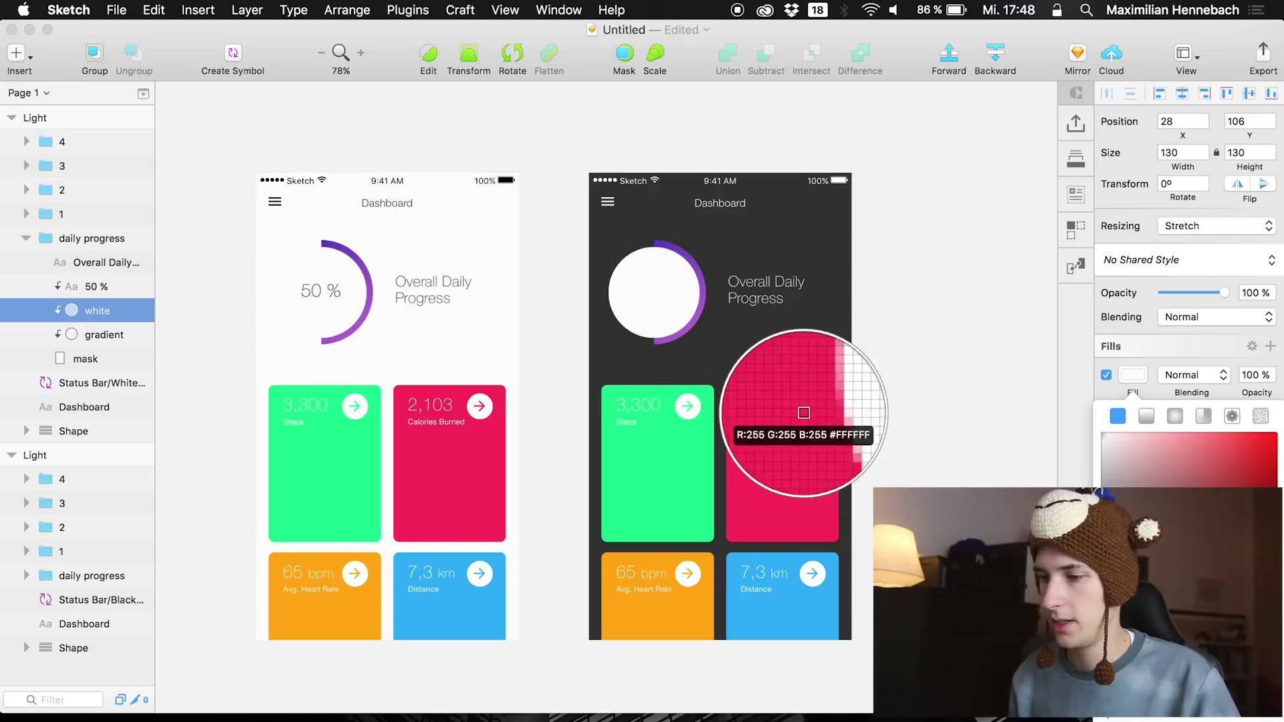
left_click(763, 363)
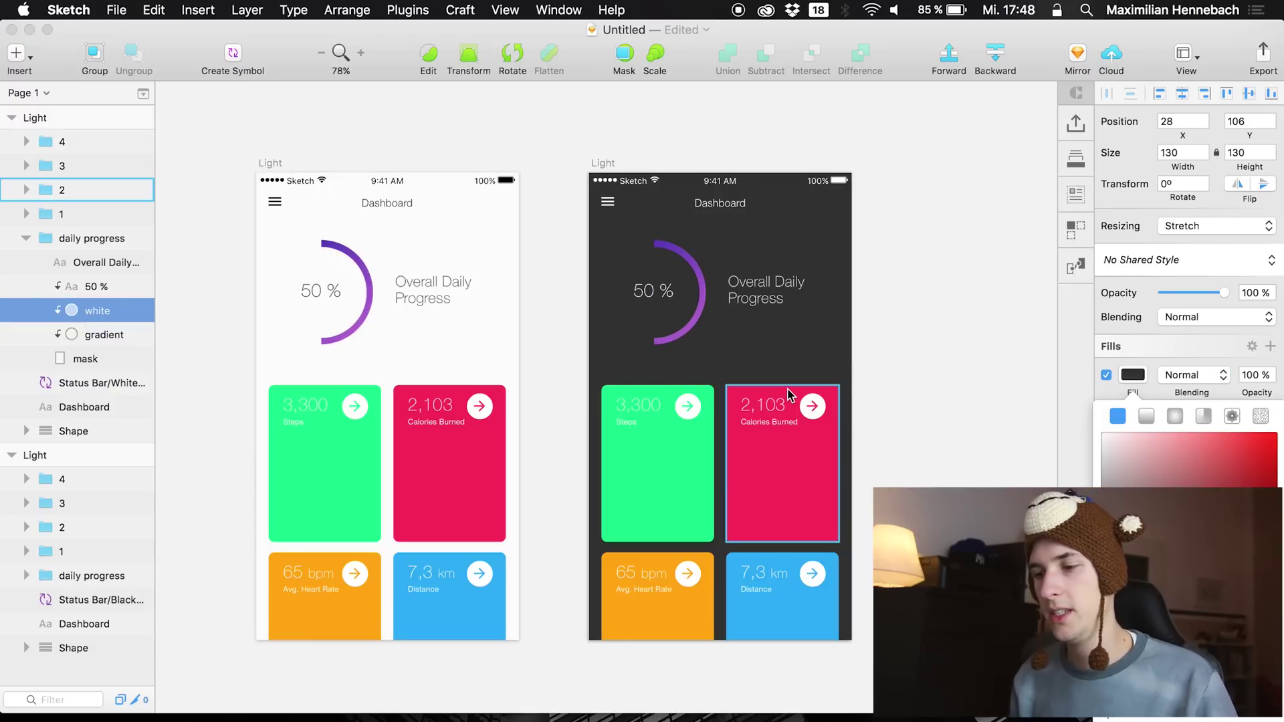
left_click(821, 359)
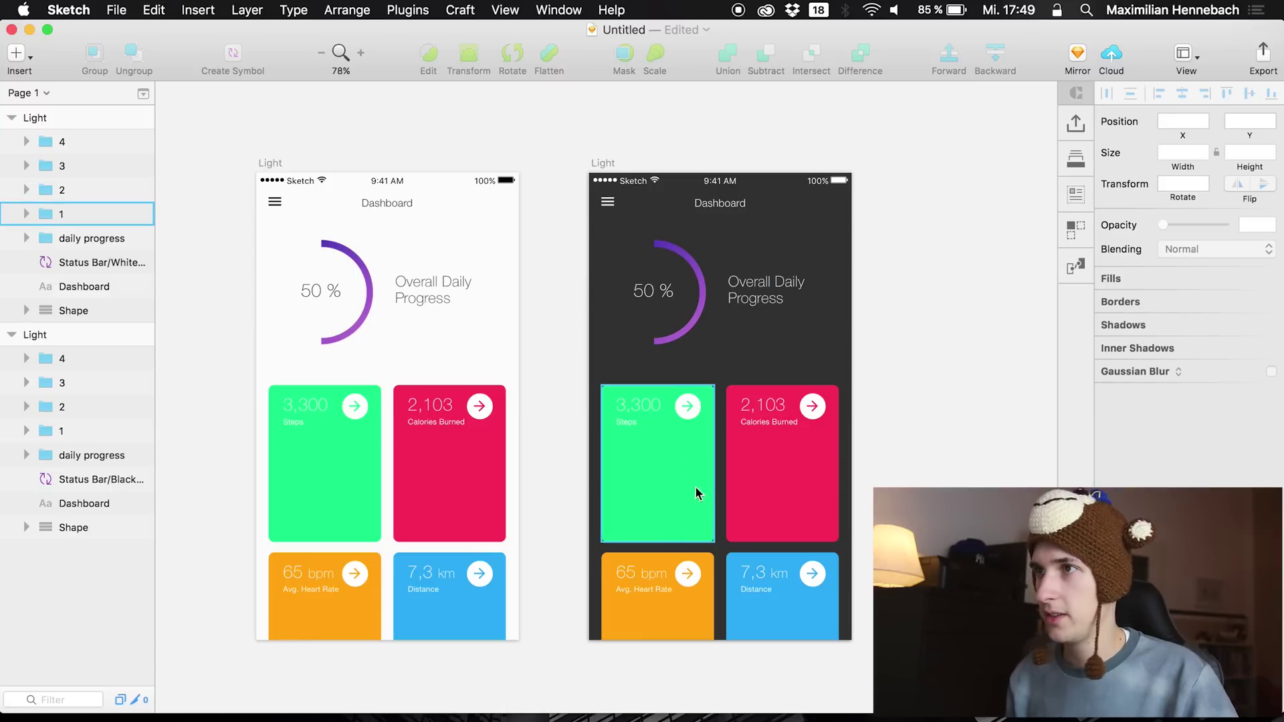
Duplicate the gradient circle inside the dark artboard's daily progress group
scroll(675, 348, "up", 2)
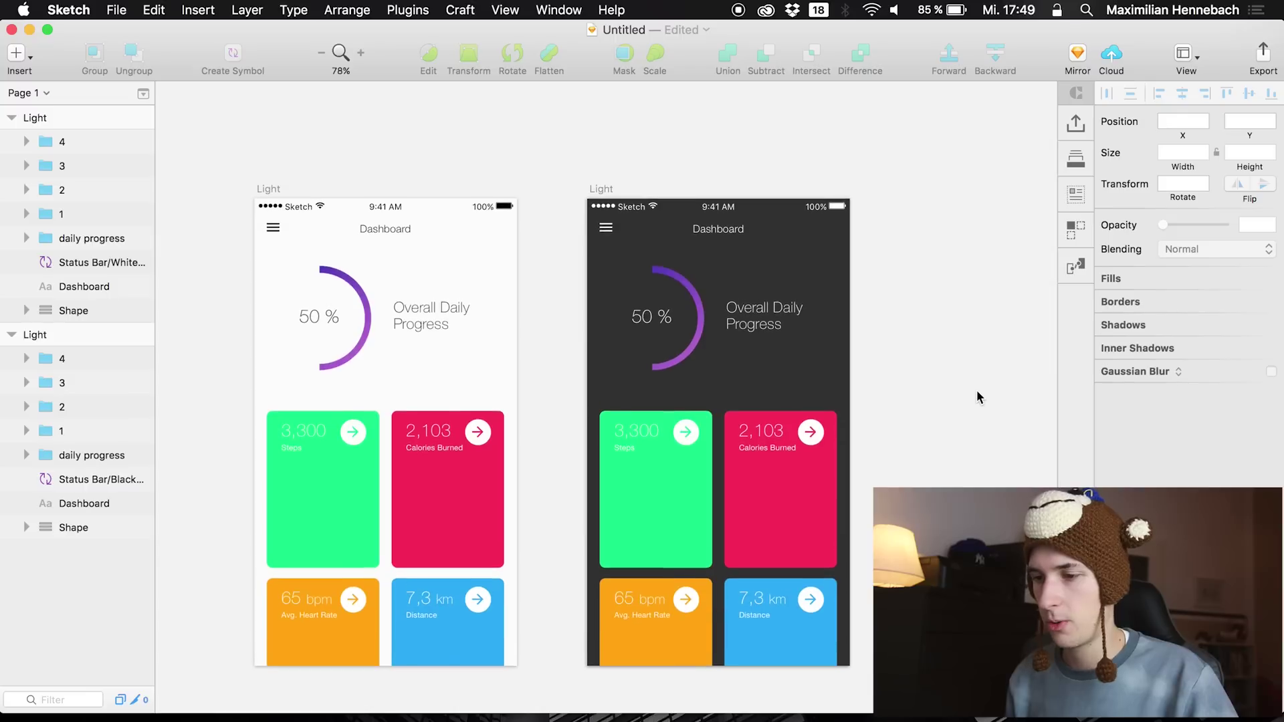
scroll(748, 328, "down", 2)
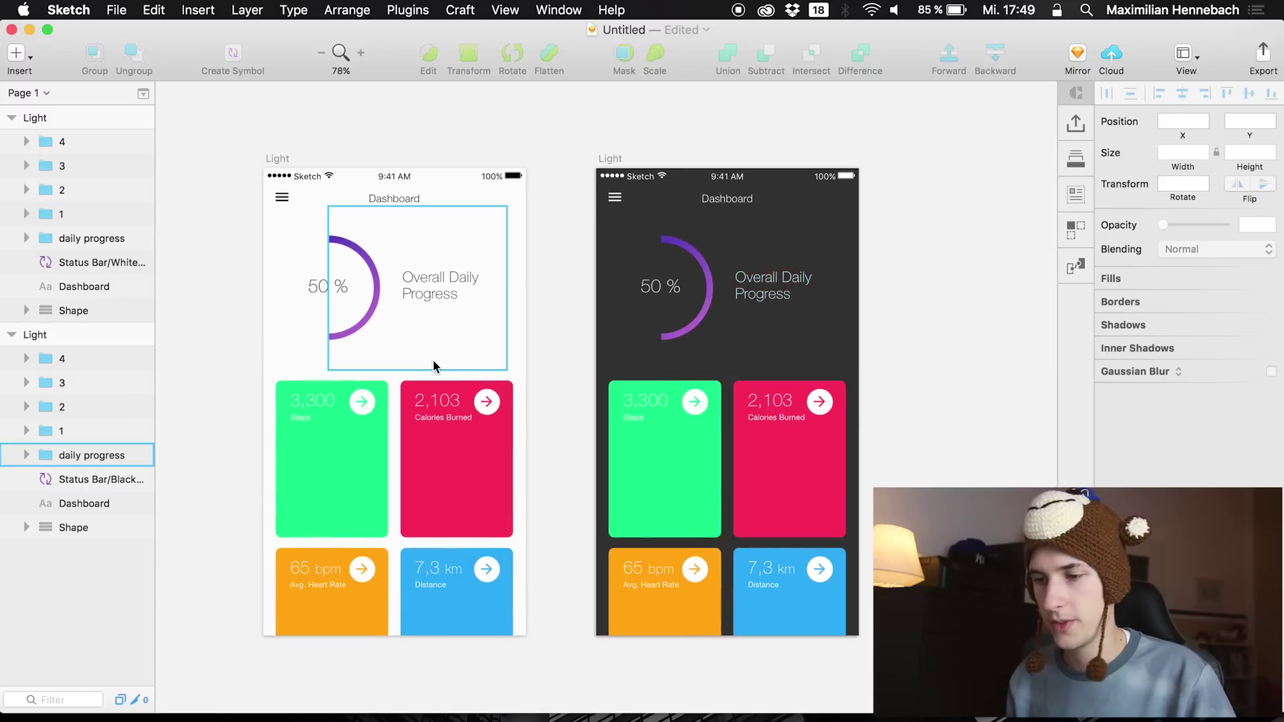
scroll(433, 366, "up", 5)
scroll(433, 367, "up", 2)
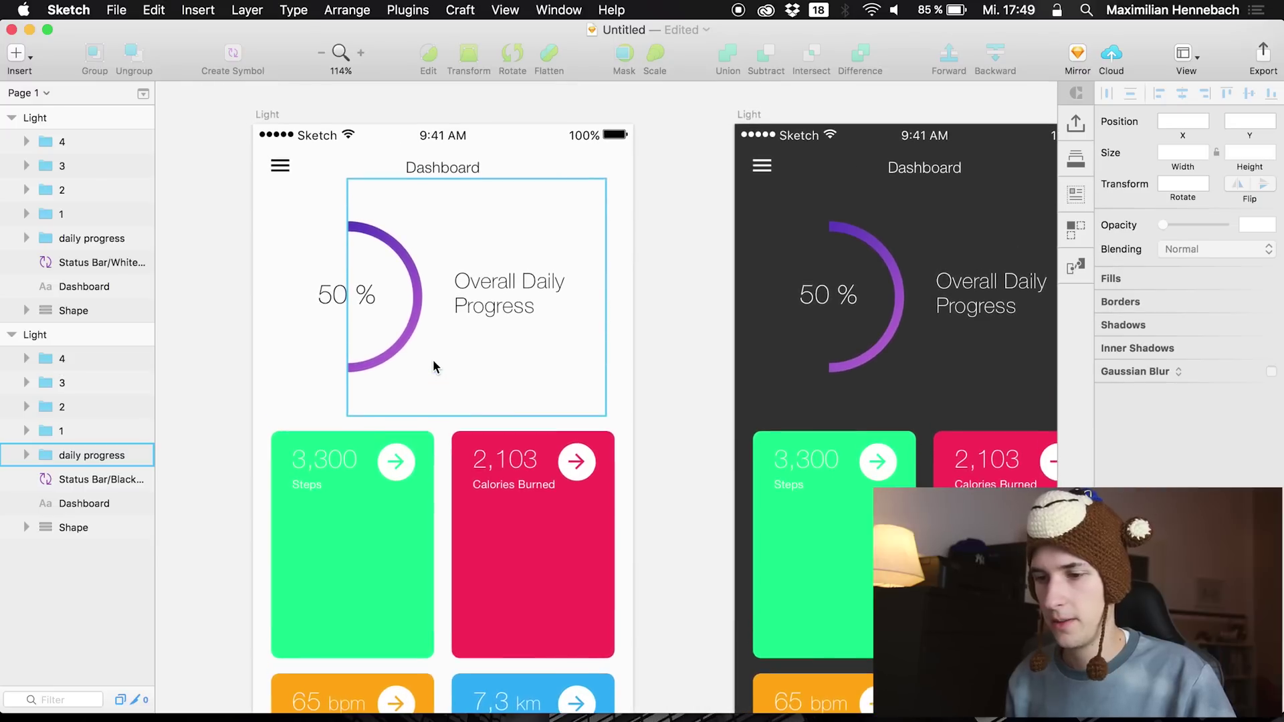
scroll(762, 327, "right", 3)
scroll(763, 326, "right", 2)
scroll(763, 326, "up", 1)
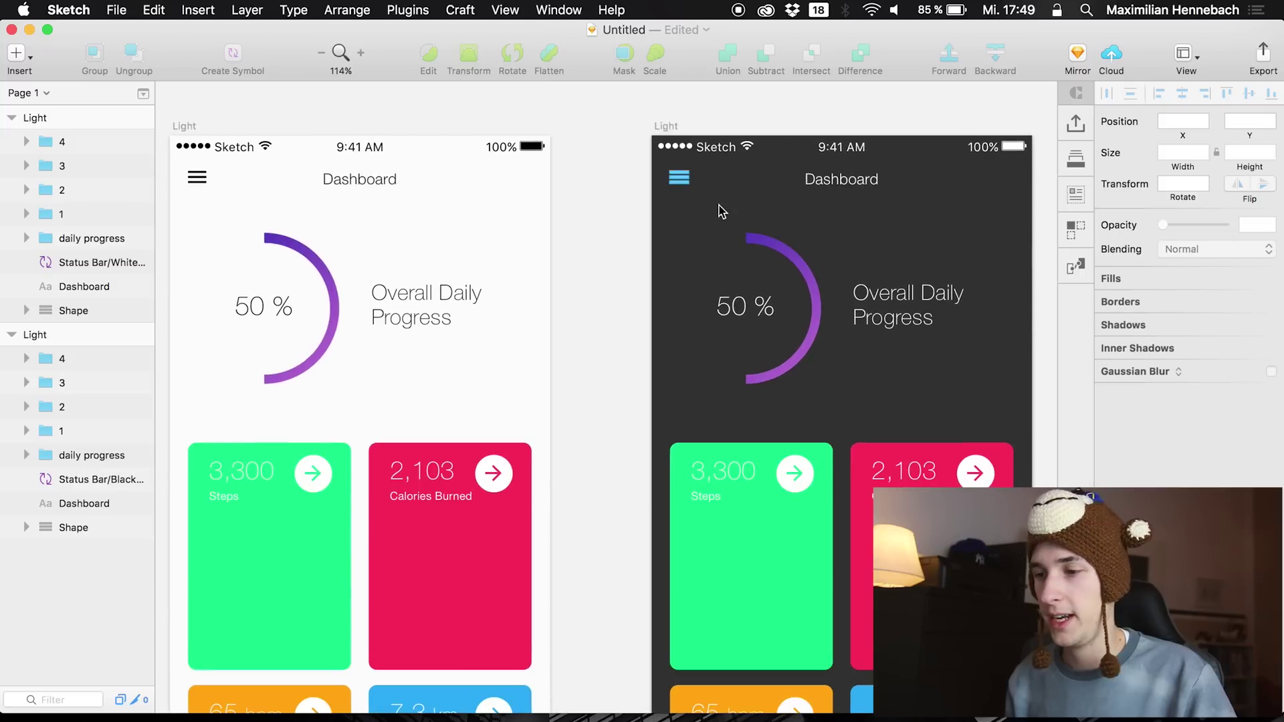
left_click(752, 239, "super")
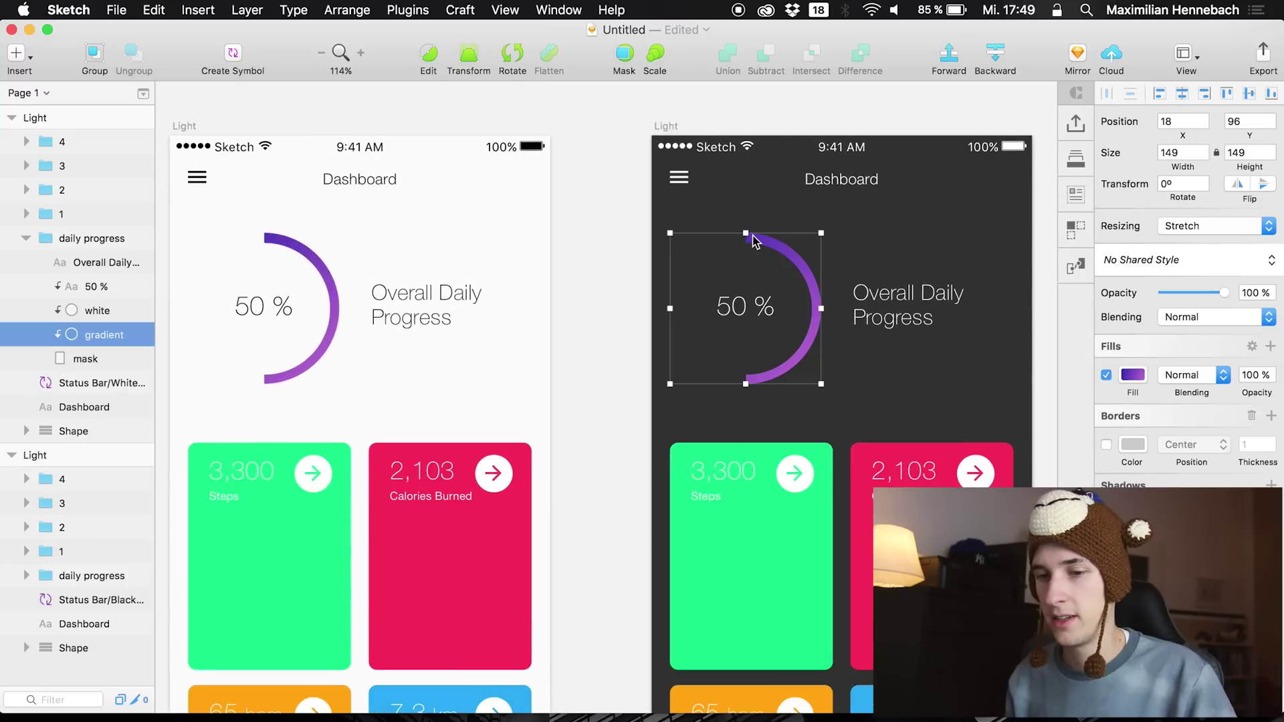
left_click(98, 350)
left_click(99, 334)
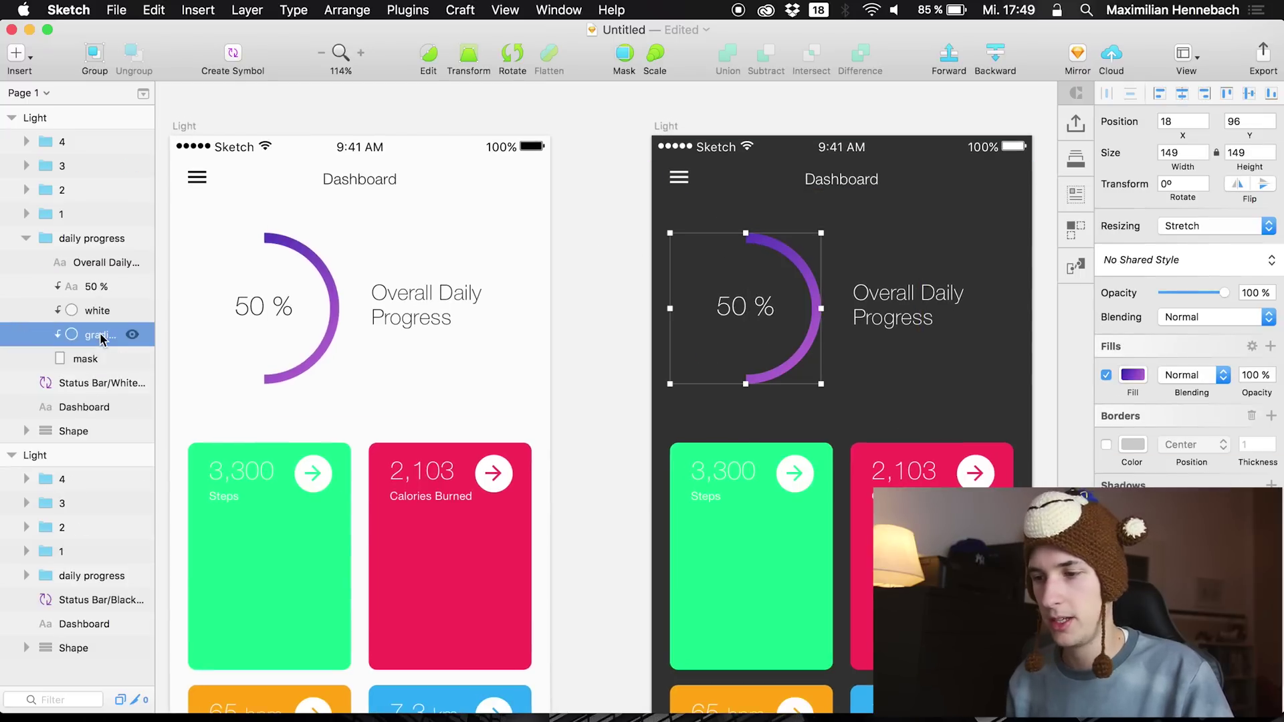
left_click_drag(99, 334, 91, 360, "alt")
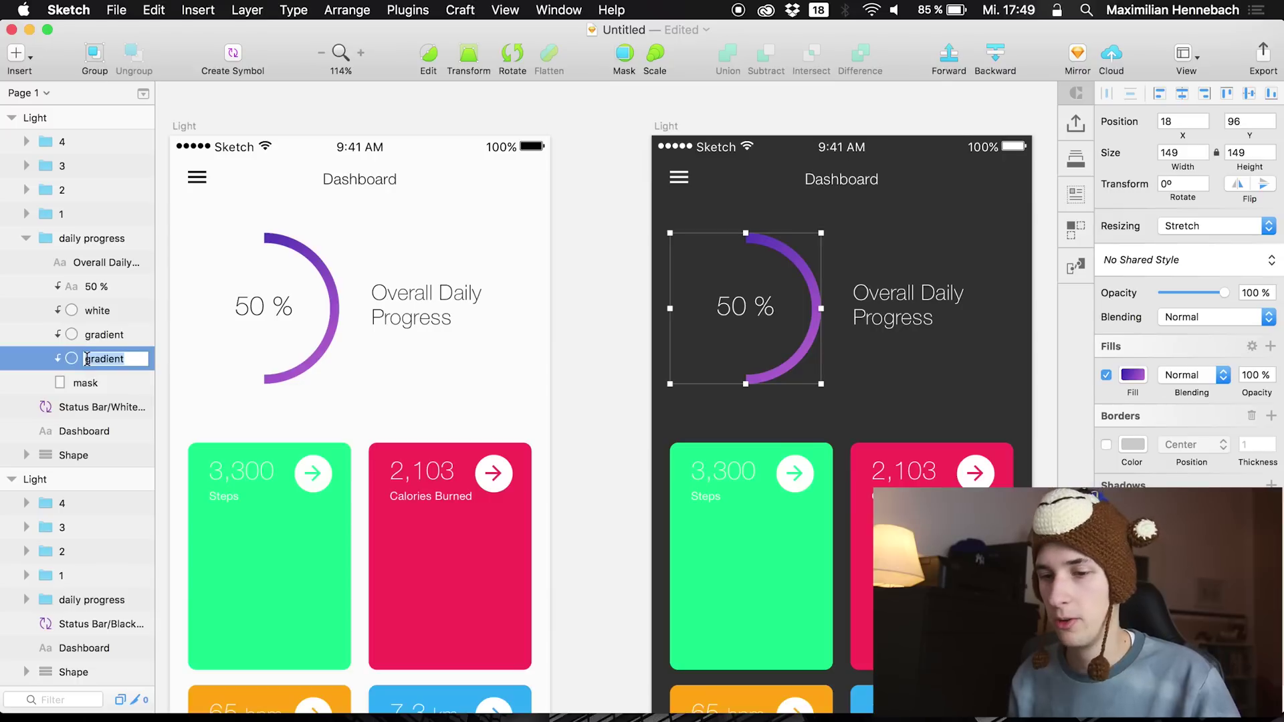
key("Tab")
key("shift+Tab")
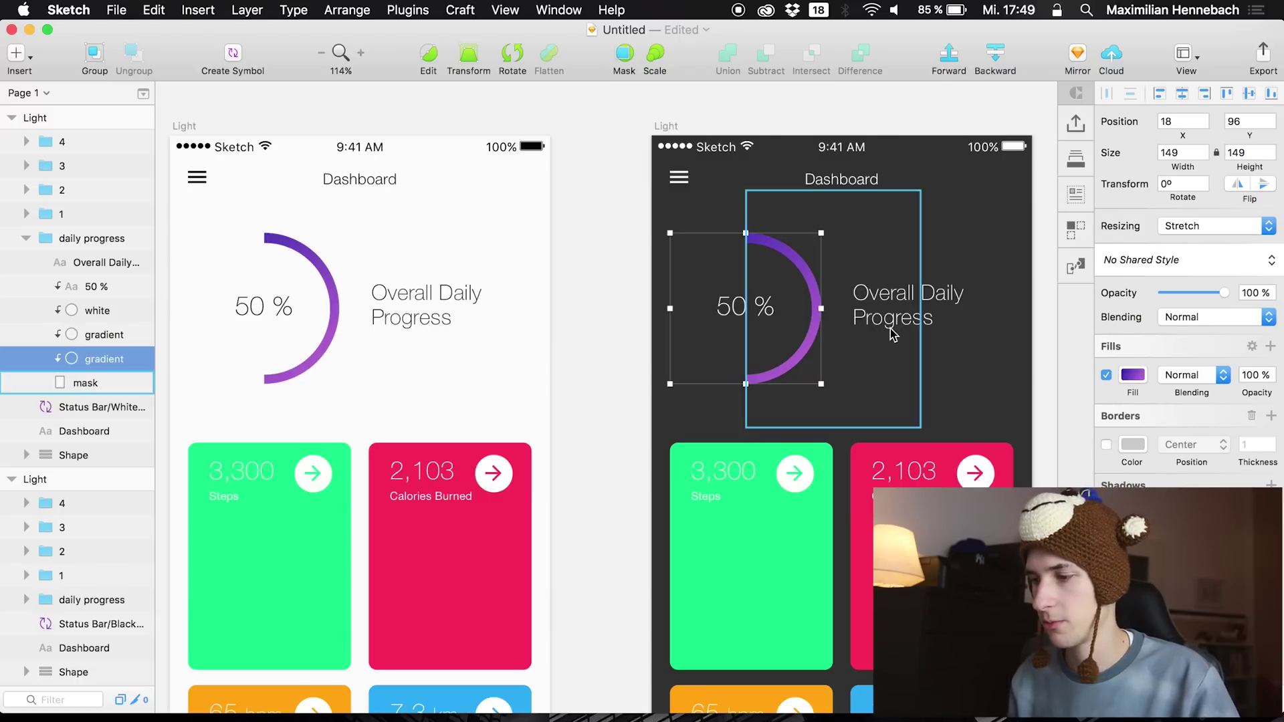
Move the duplicated gradient circle beneath the mask in the dark artboard so the ring shows complete
left_click(85, 382)
left_click(102, 358)
left_click_drag(101, 359, 80, 384)
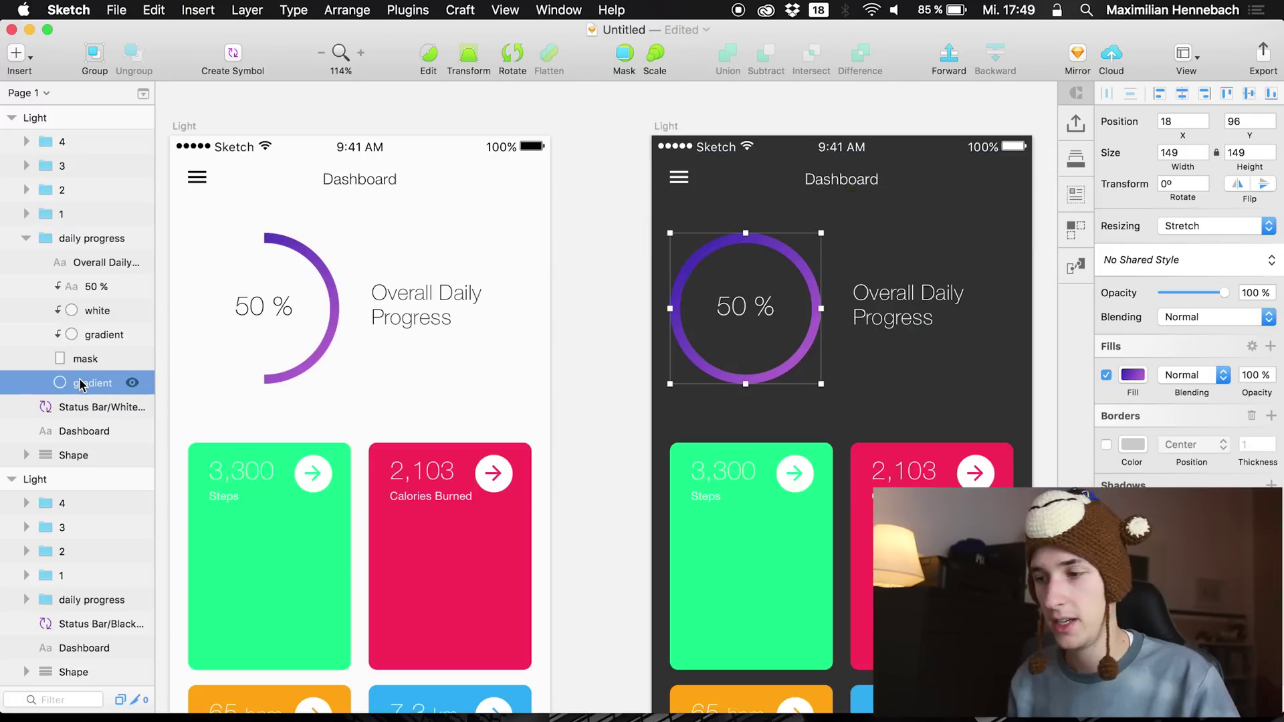
Try lightening the gradient fill of the circle copy beneath the dark artboard's mask
left_click(1135, 375)
left_click_drag(1123, 468, 1096, 456)
left_click(1126, 394)
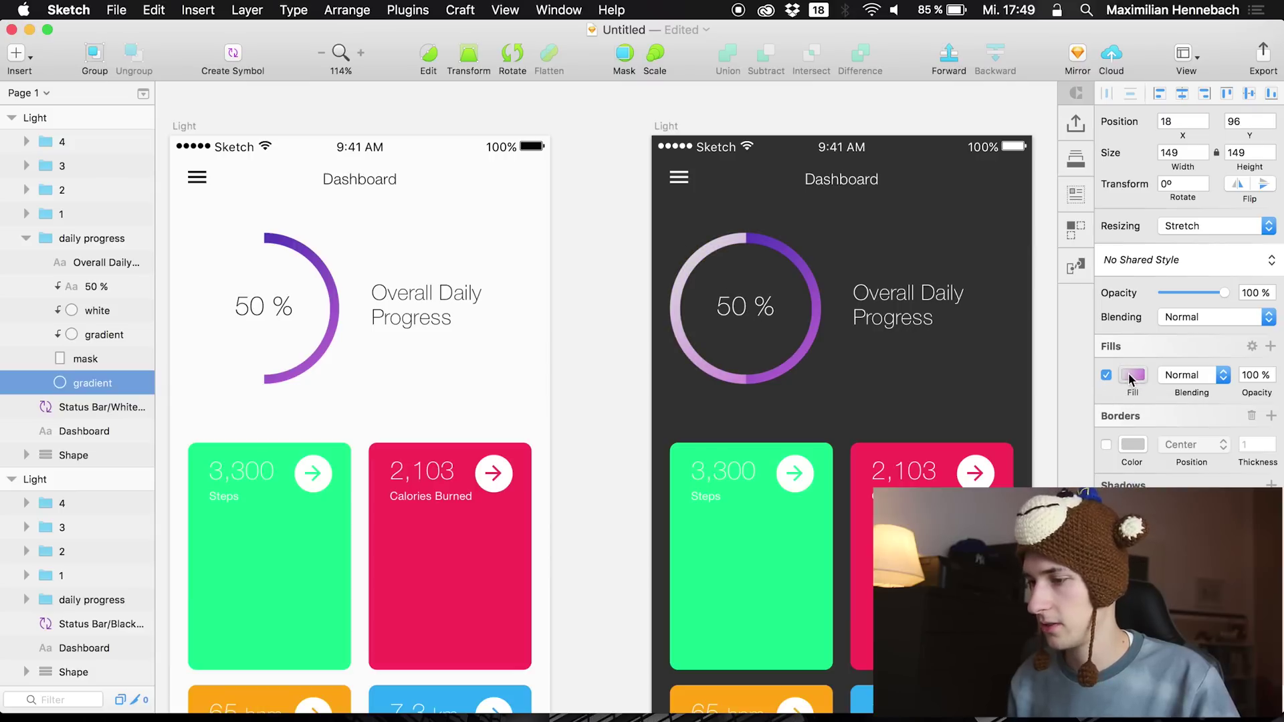
Fill the circle copy beneath the dark artboard's mask with a solid dark grey slightly lighter than the background, about #3B3B3B
left_click(1130, 374)
left_click(1118, 416)
left_click_drag(1111, 440, 1070, 535)
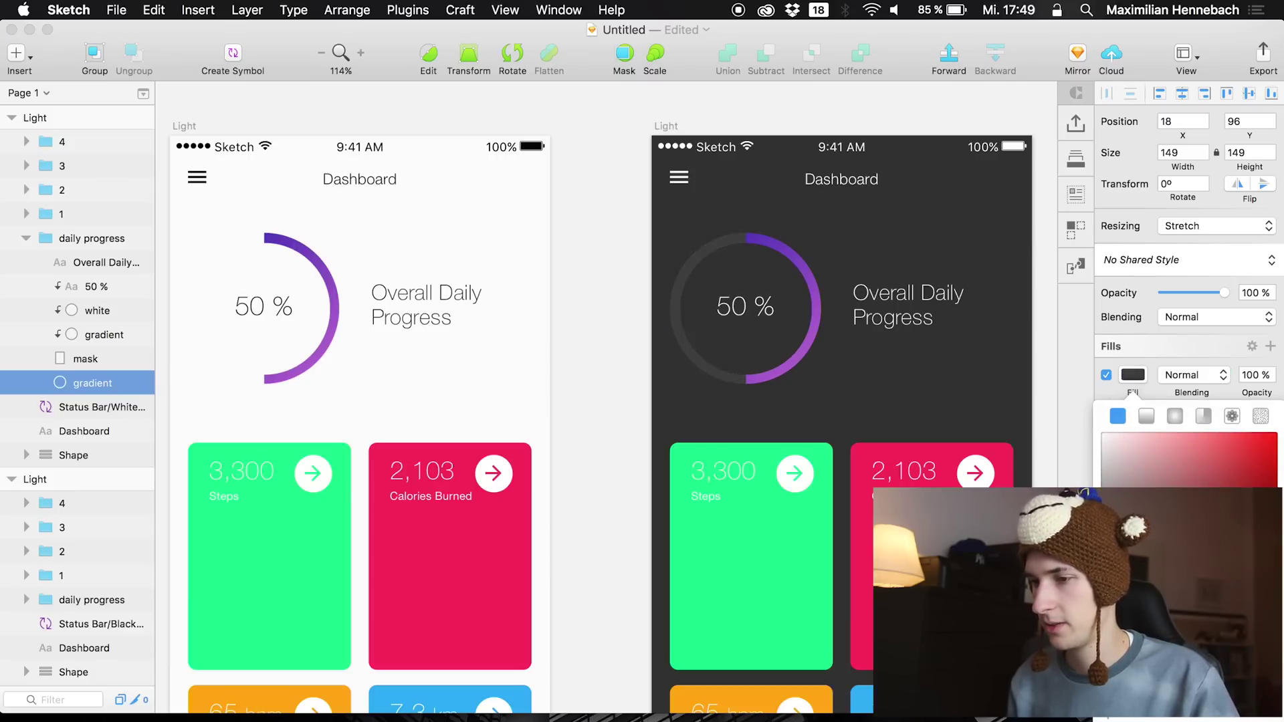
left_click_drag(1070, 535, 1070, 535)
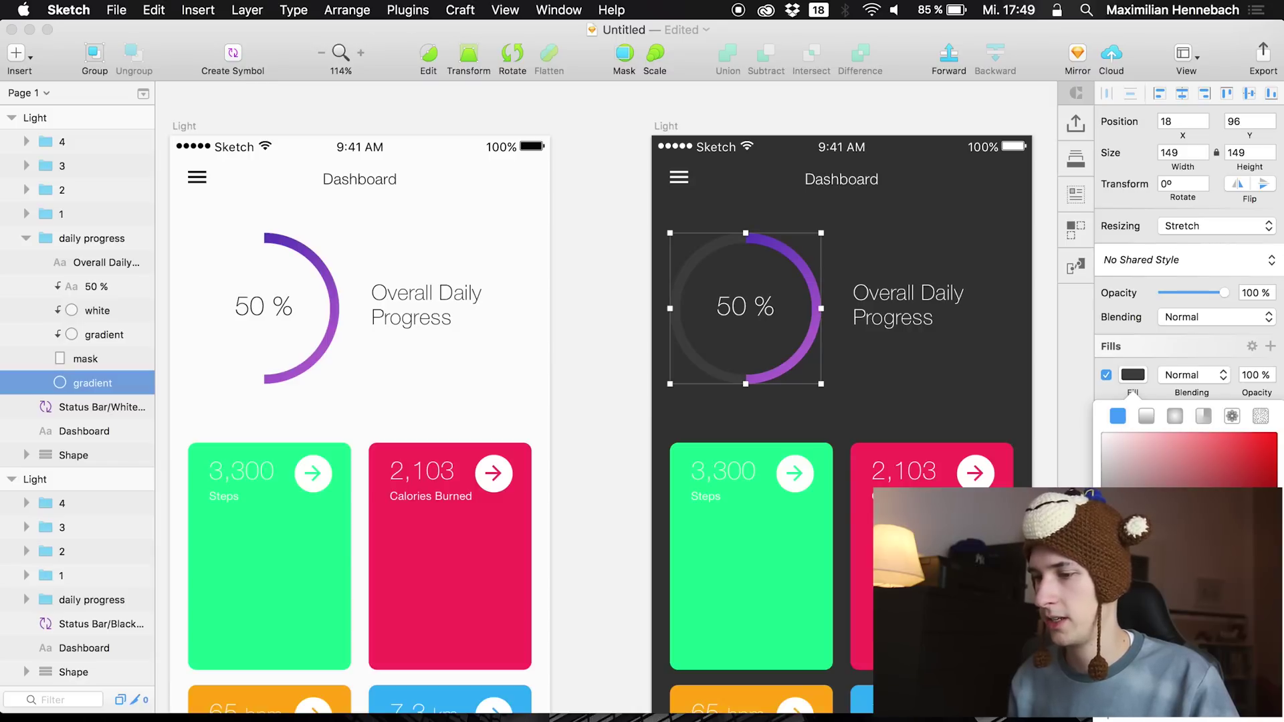
key("super+c")
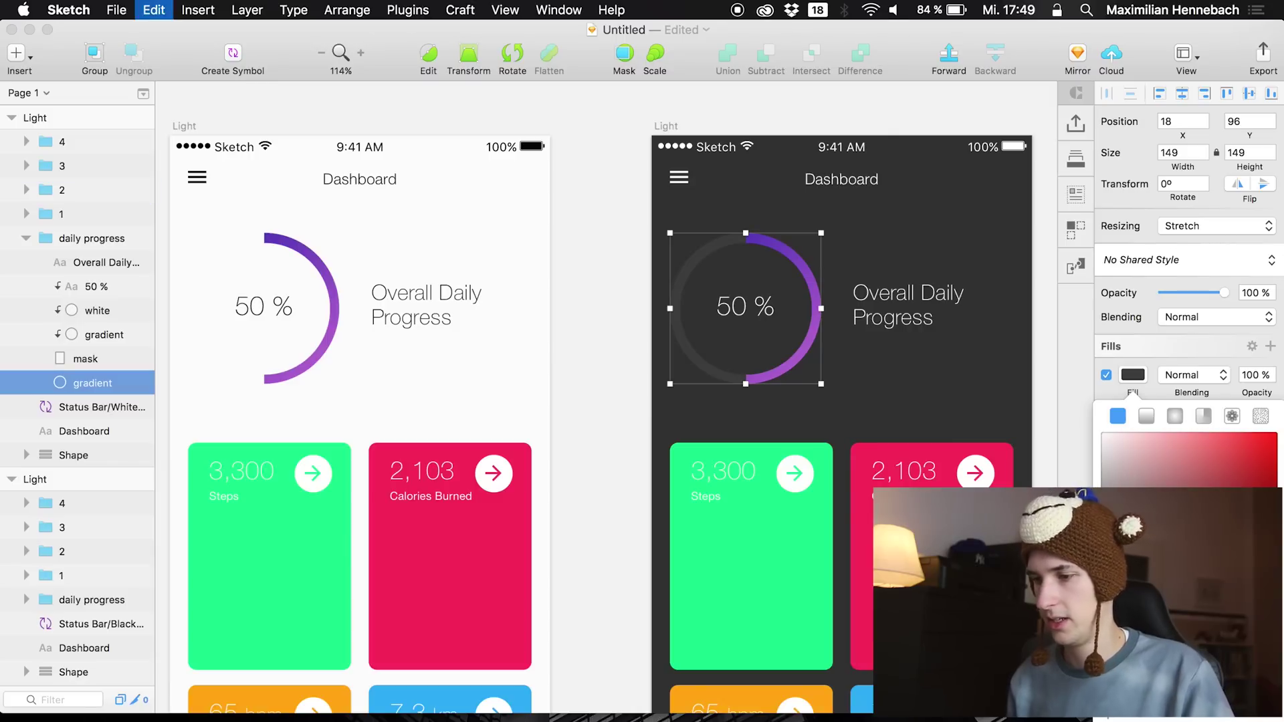
Duplicate the gradient circle in the light artboard's daily progress group and place the copy beneath the mask
left_click(426, 377)
scroll(401, 361, "left", 3)
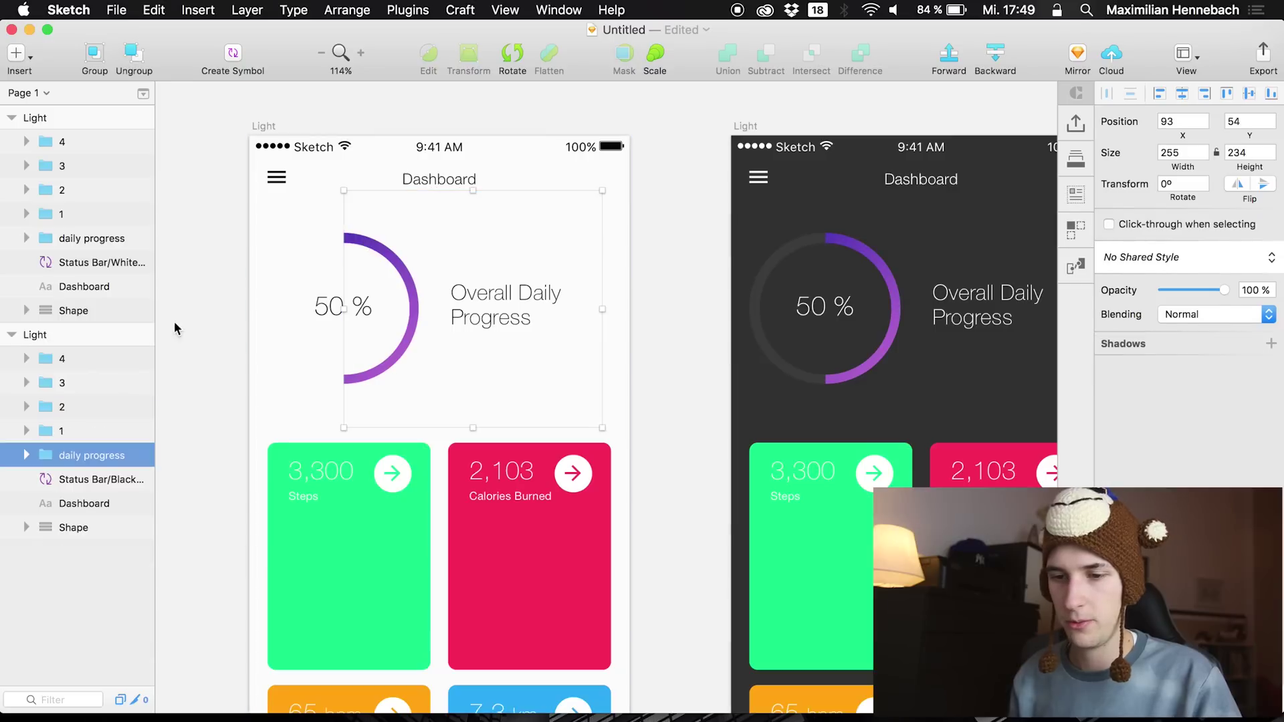
left_click(26, 455)
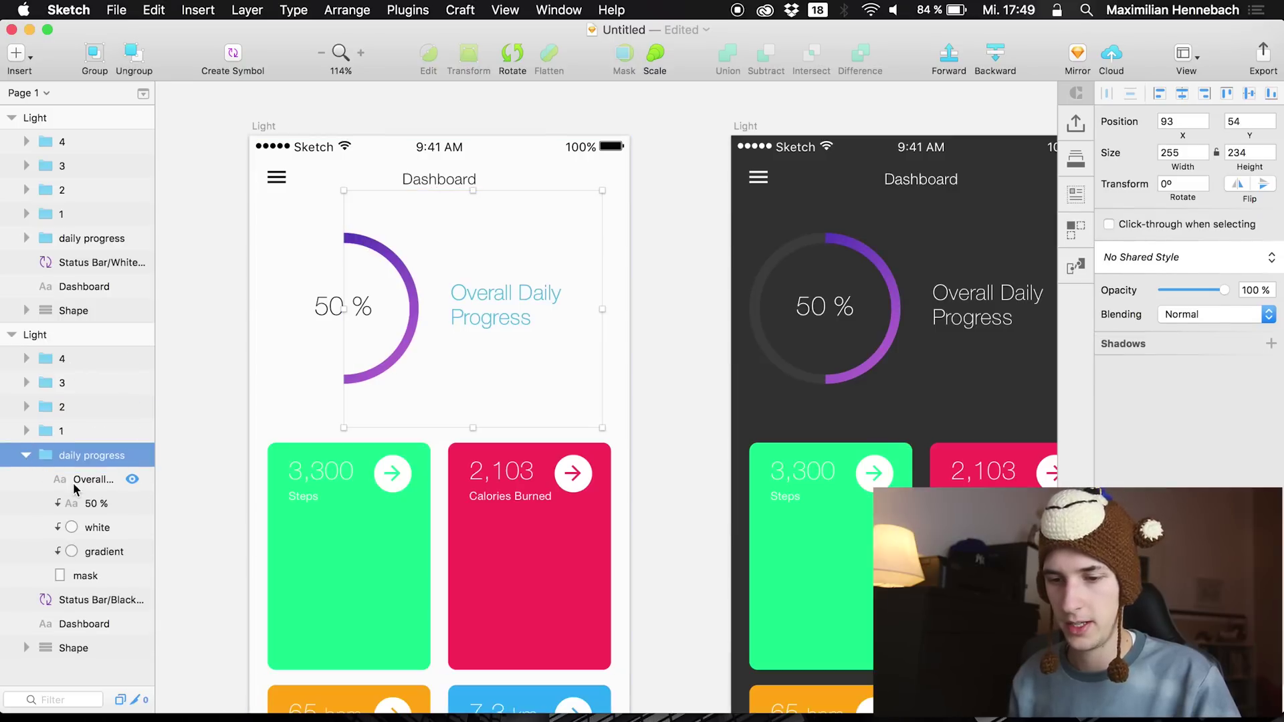
left_click(78, 552)
key("super+v")
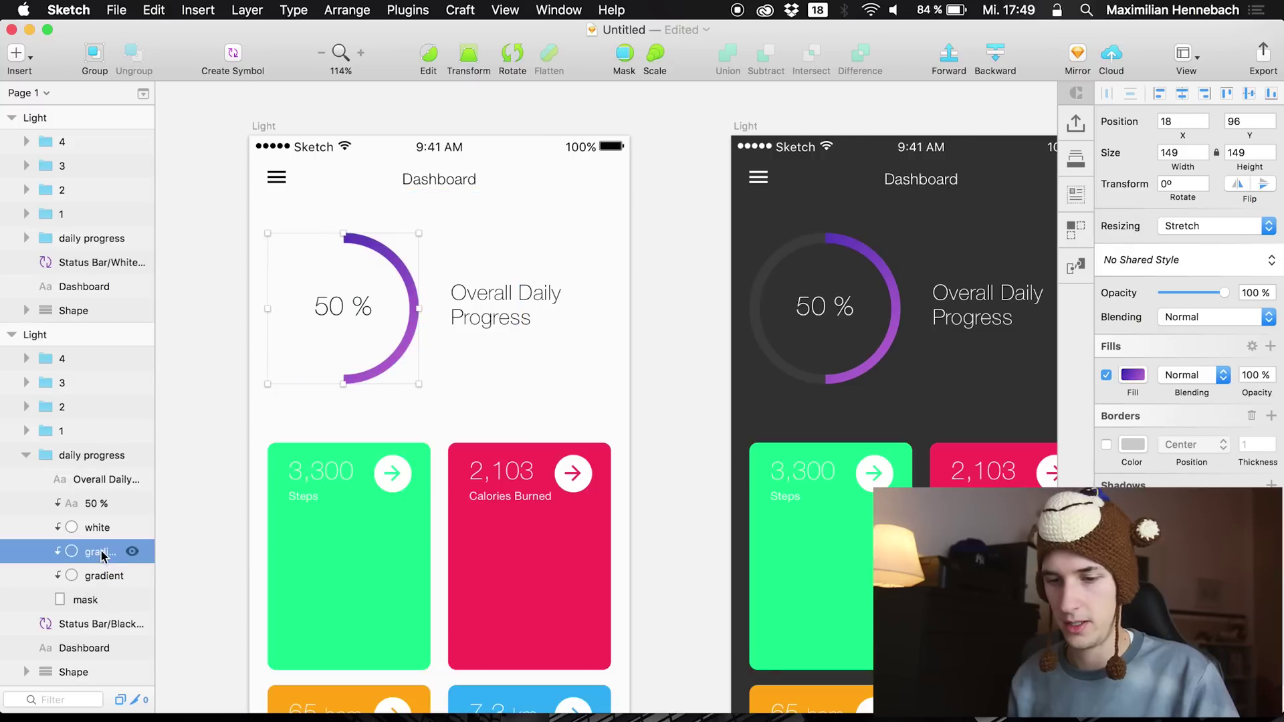
left_click_drag(93, 562, 78, 608)
Fill the circle copy beneath the light artboard's mask with a solid very light grey, and deselect it
left_click(1141, 375)
left_click(1117, 416)
key("ctrl+c")
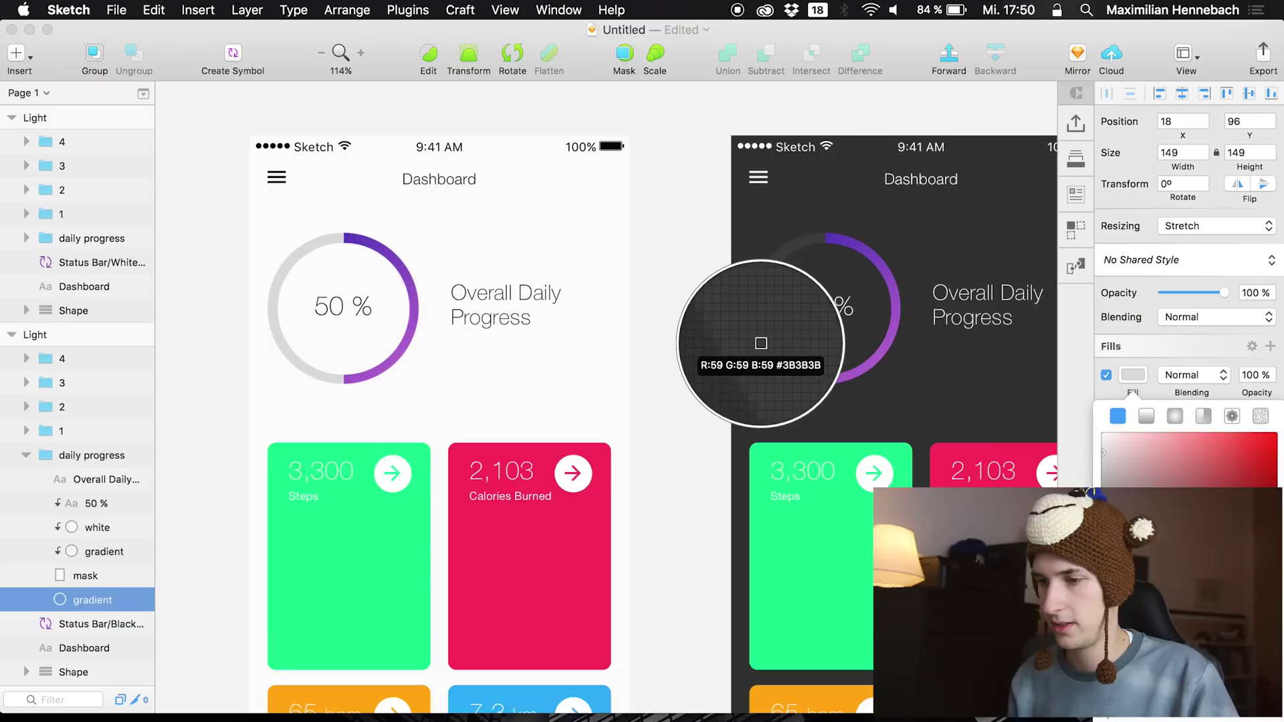
left_click(769, 347)
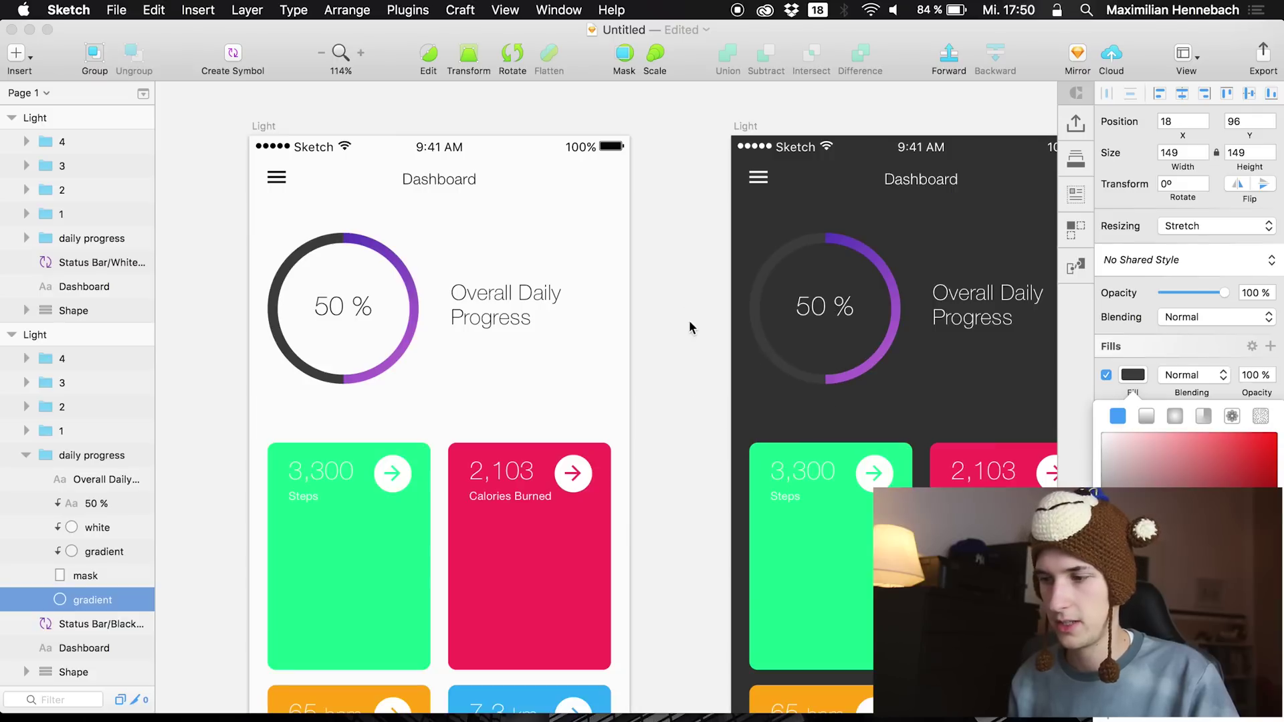
left_click_drag(1137, 461, 1015, 441)
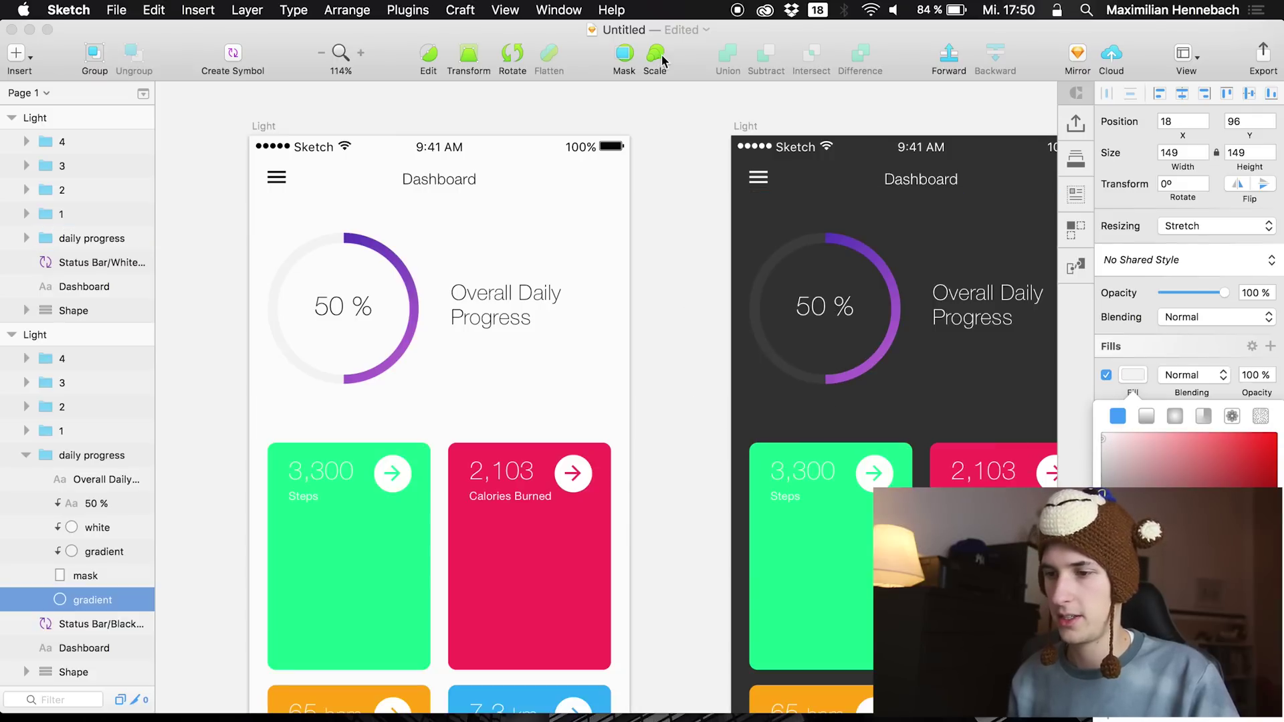
left_click(663, 119)
scroll(664, 119, "right", 3)
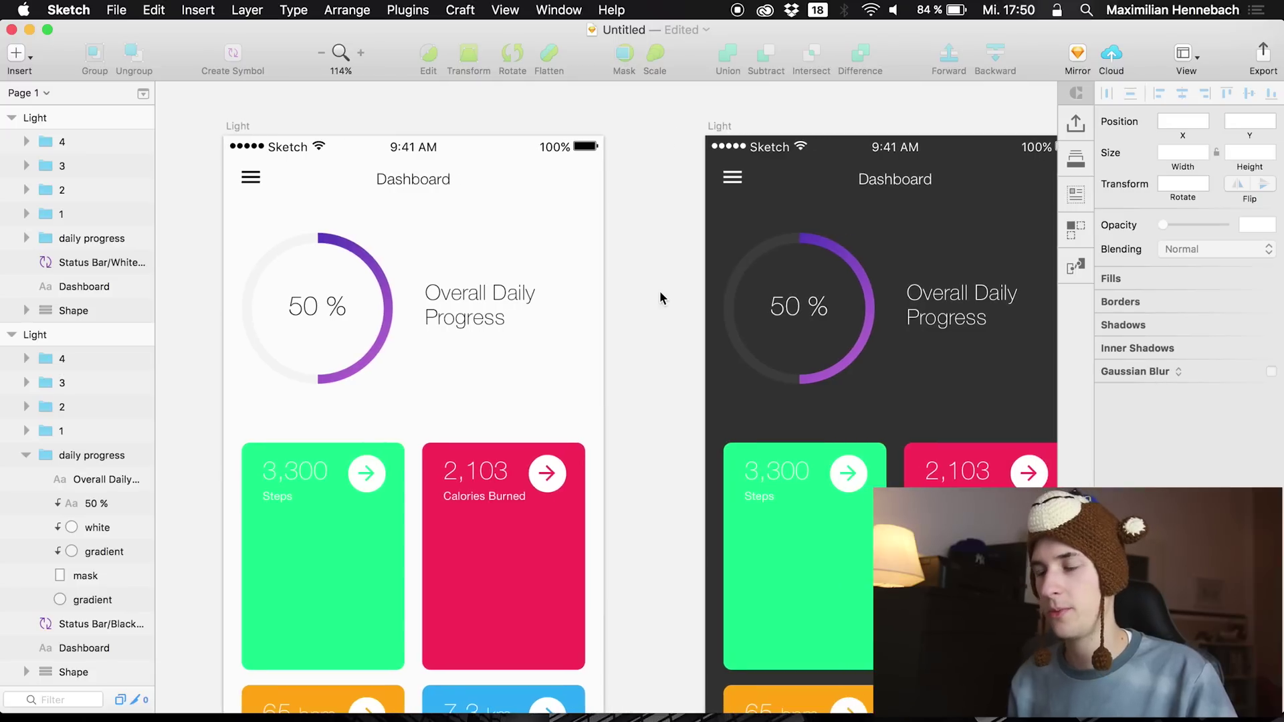
scroll(660, 295, "right", 2)
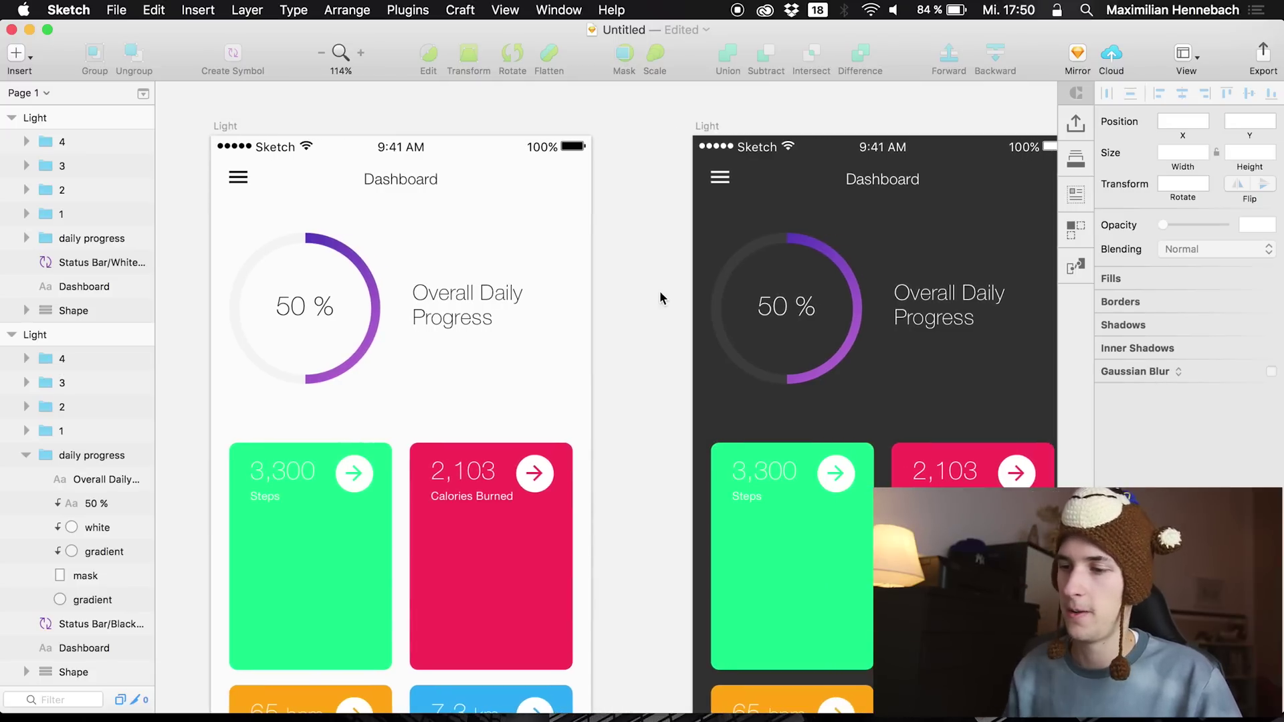
left_click(805, 248)
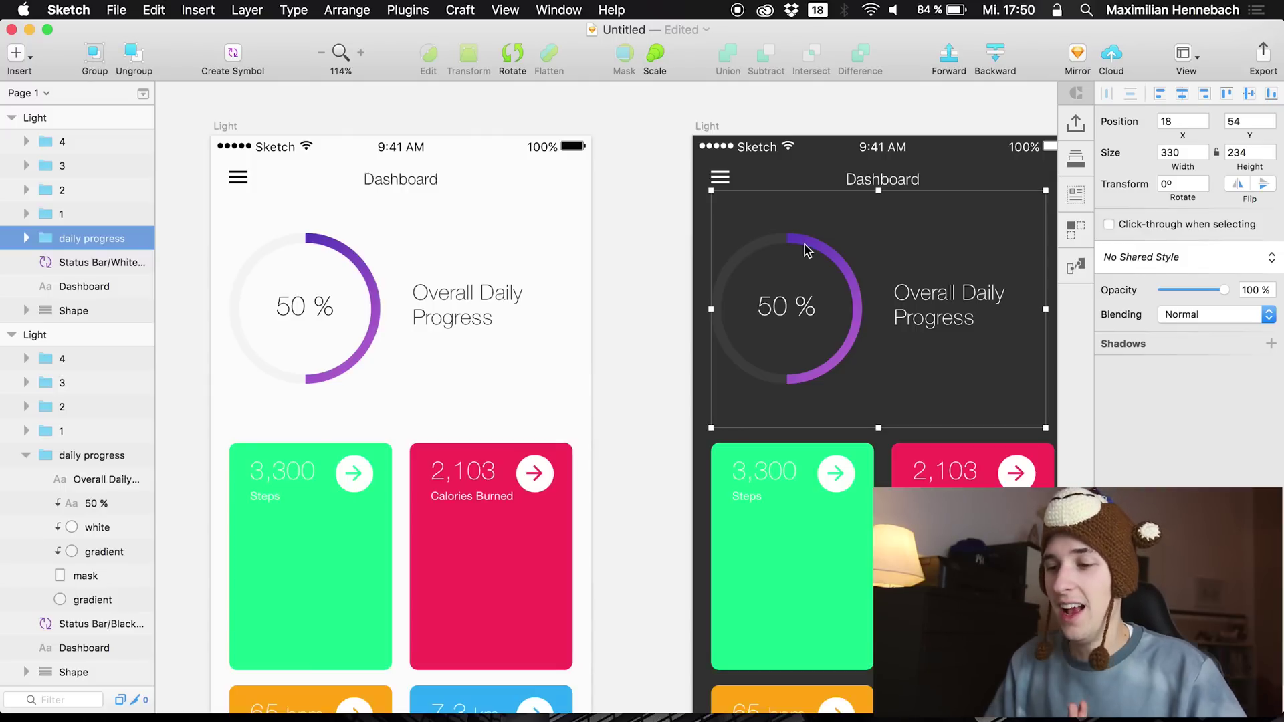
key("cmd+1")
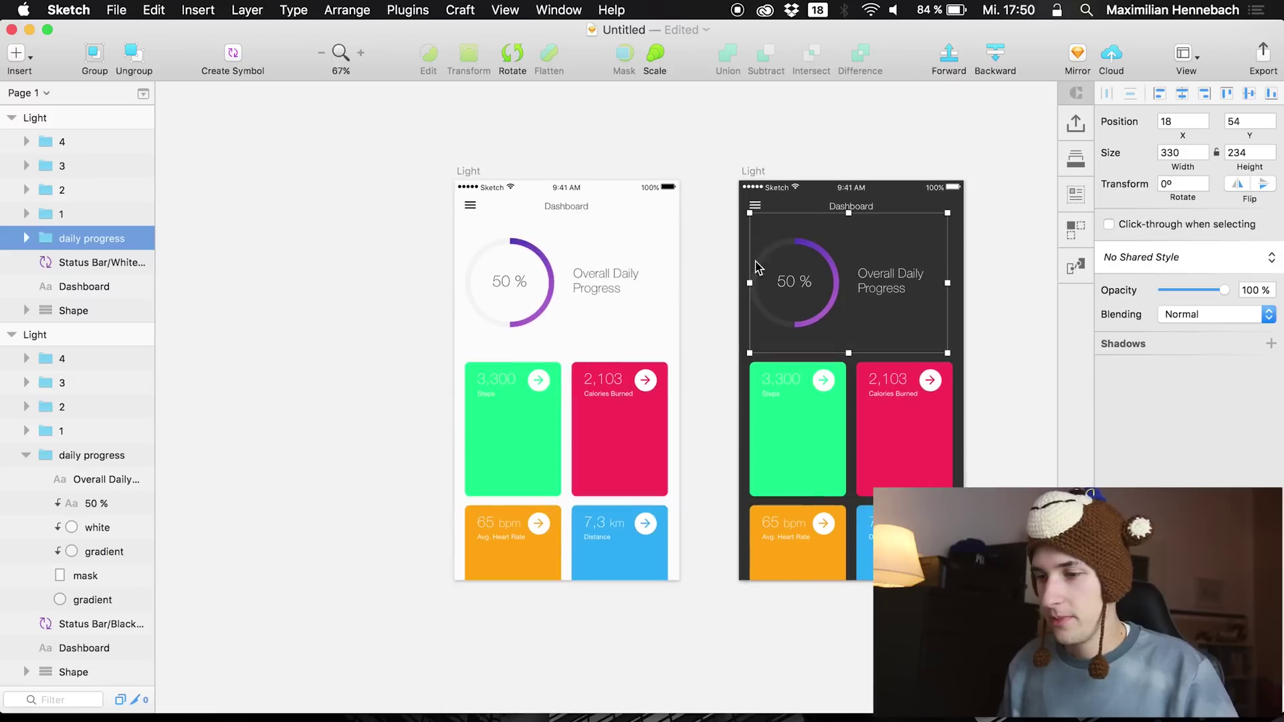
left_click(720, 266)
scroll(720, 266, "right", 5)
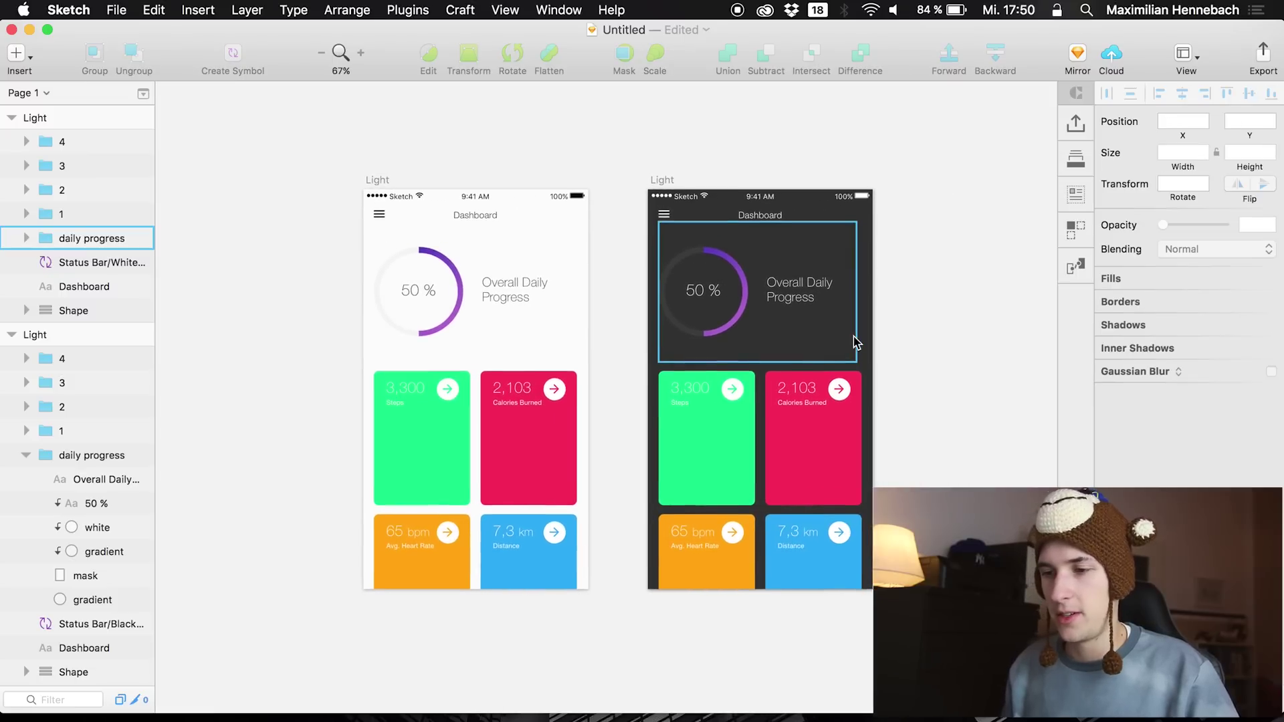
scroll(814, 142, "up", 3)
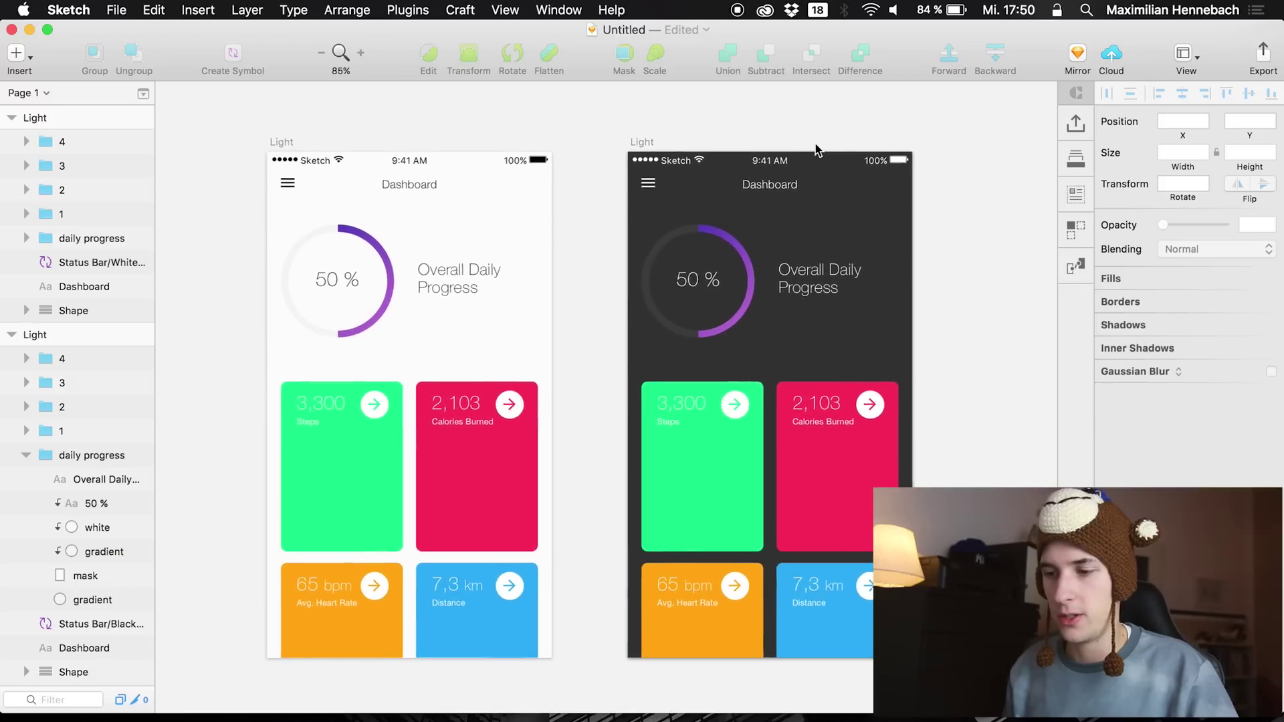